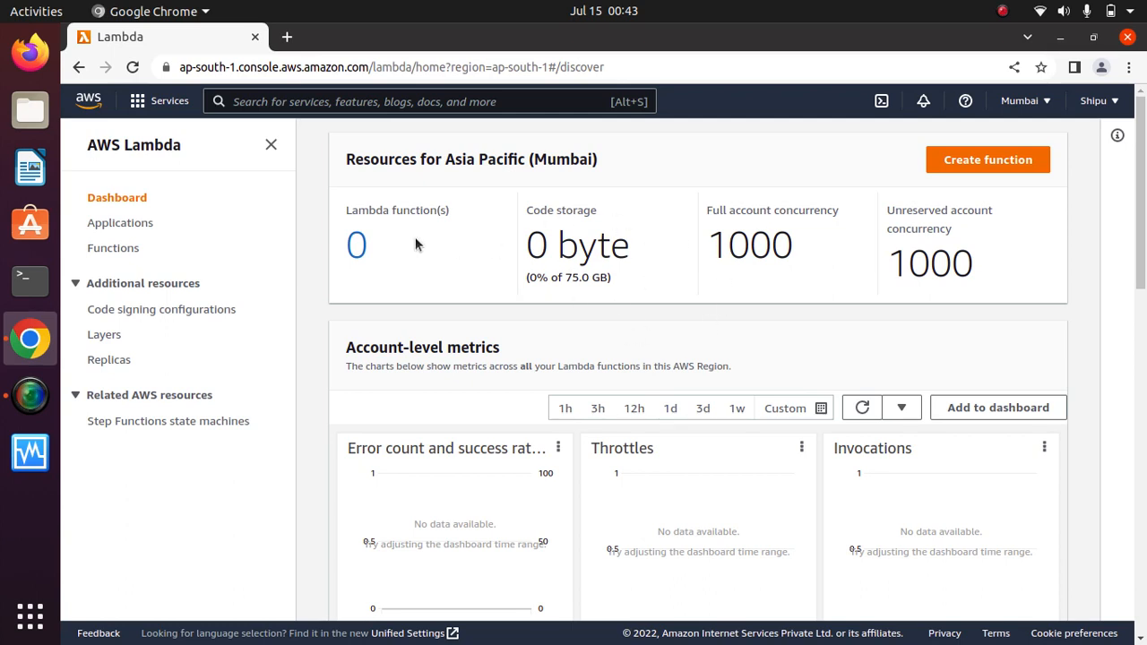
Start a from-scratch function named 'test' with the Python 3.9 runtime.
click(986, 165)
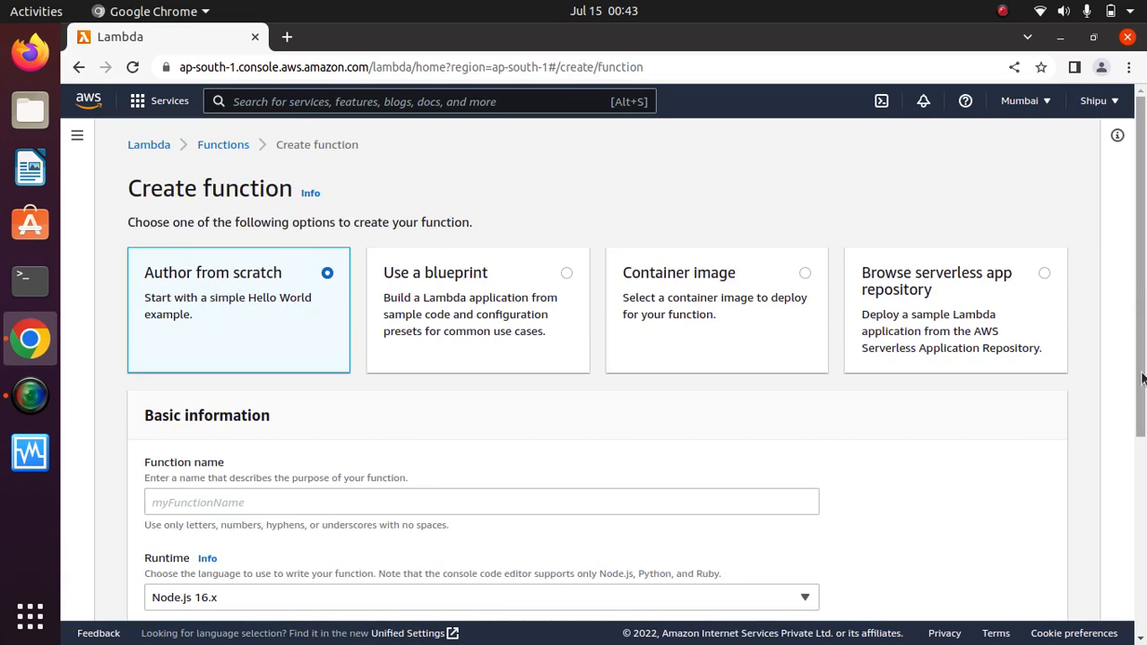
scroll(1144, 380, down, 2)
click(230, 325)
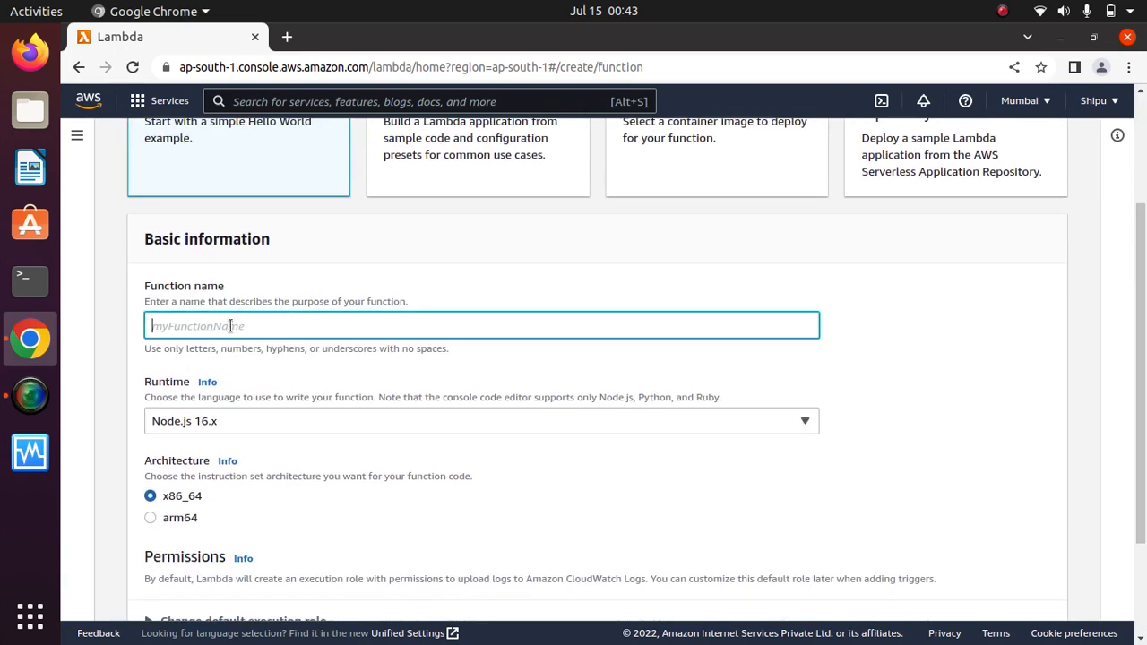
text(test)
click(428, 421)
click(220, 313)
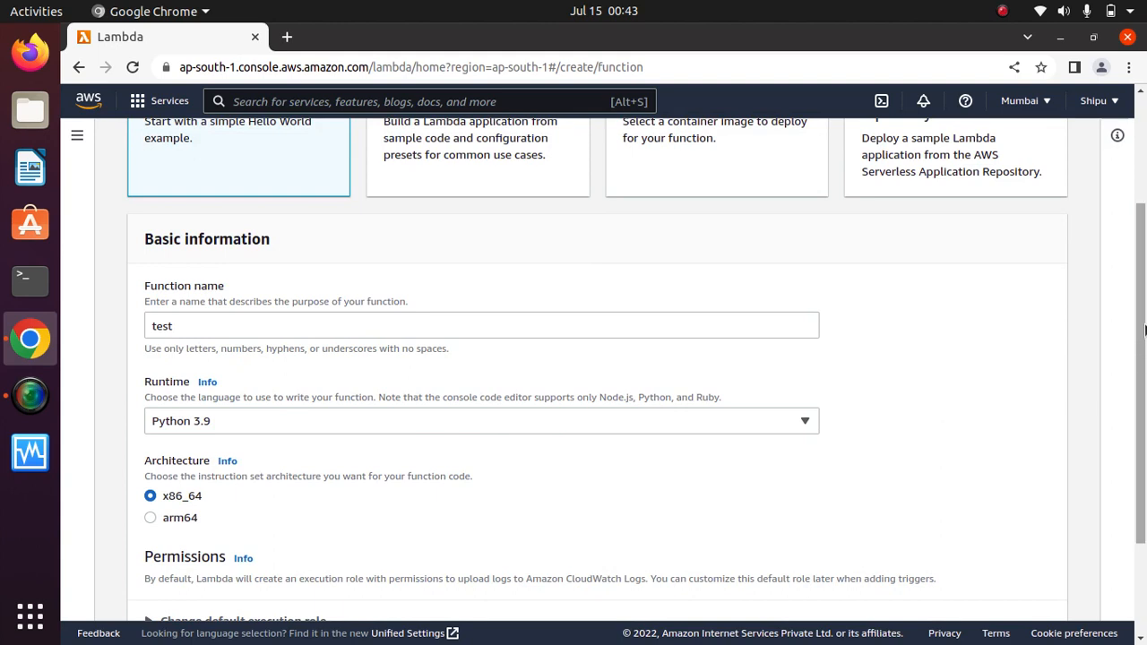
scroll(1145, 329, down, 3)
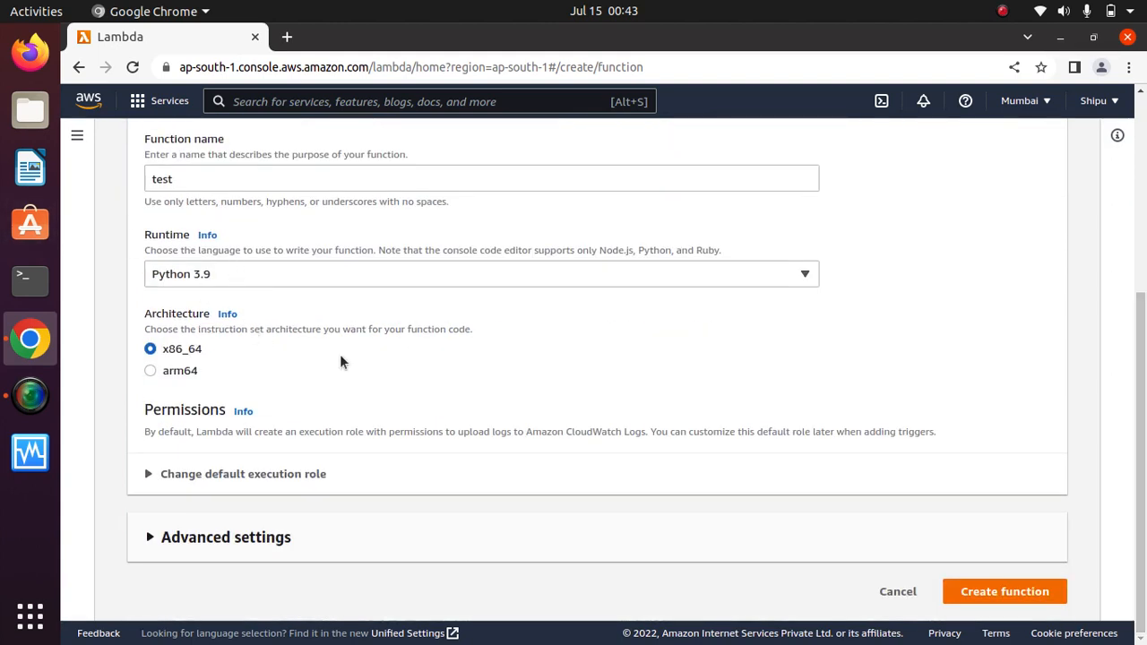
Read through the Permissions section describing the default execution role.
drag(269, 414, 129, 412)
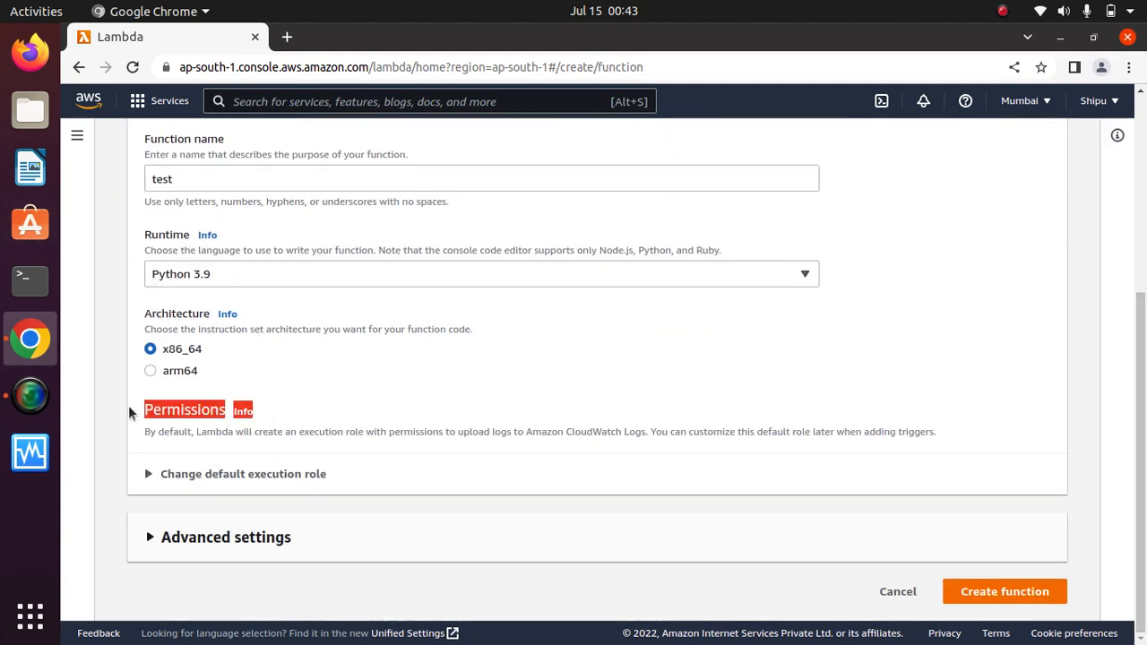
click(574, 415)
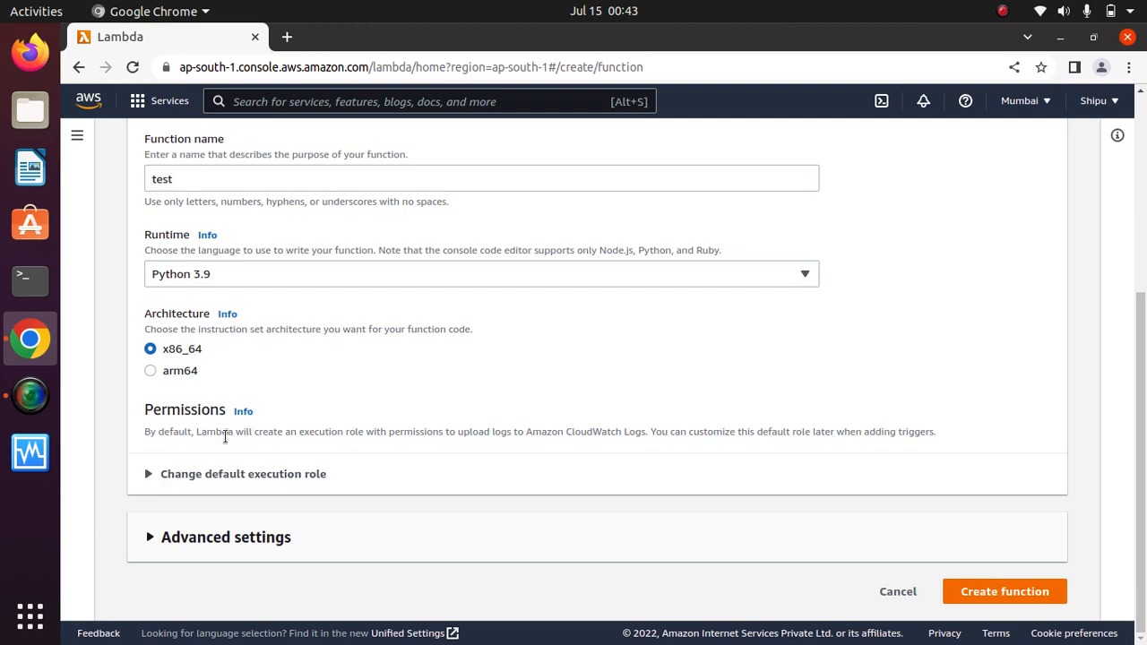
double_click(355, 432)
drag(319, 430, 232, 432)
click(410, 433)
drag(389, 431, 645, 432)
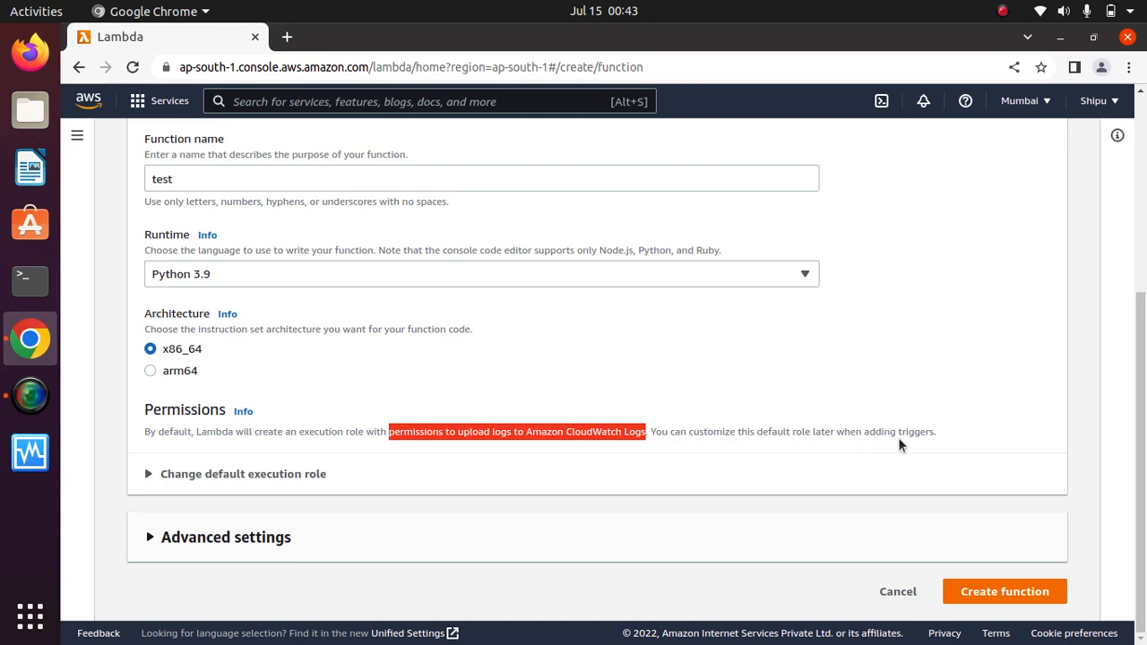
drag(947, 436, 705, 428)
click(730, 427)
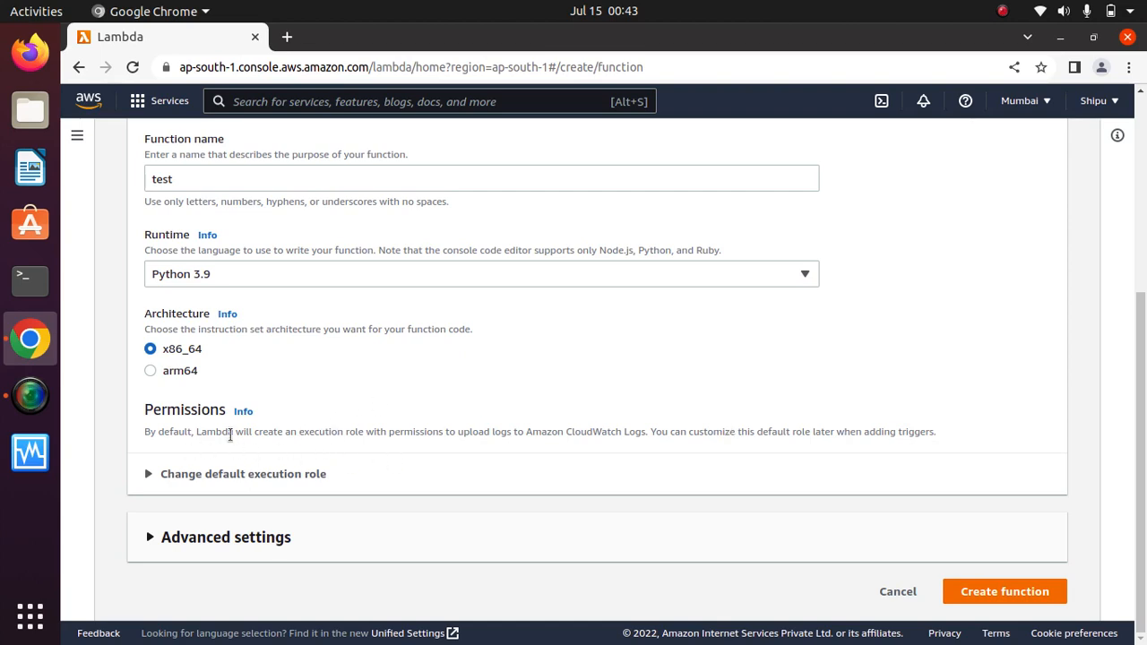
Keep 'Create a new role with basic Lambda permissions' as the execution role and create the function.
click(160, 474)
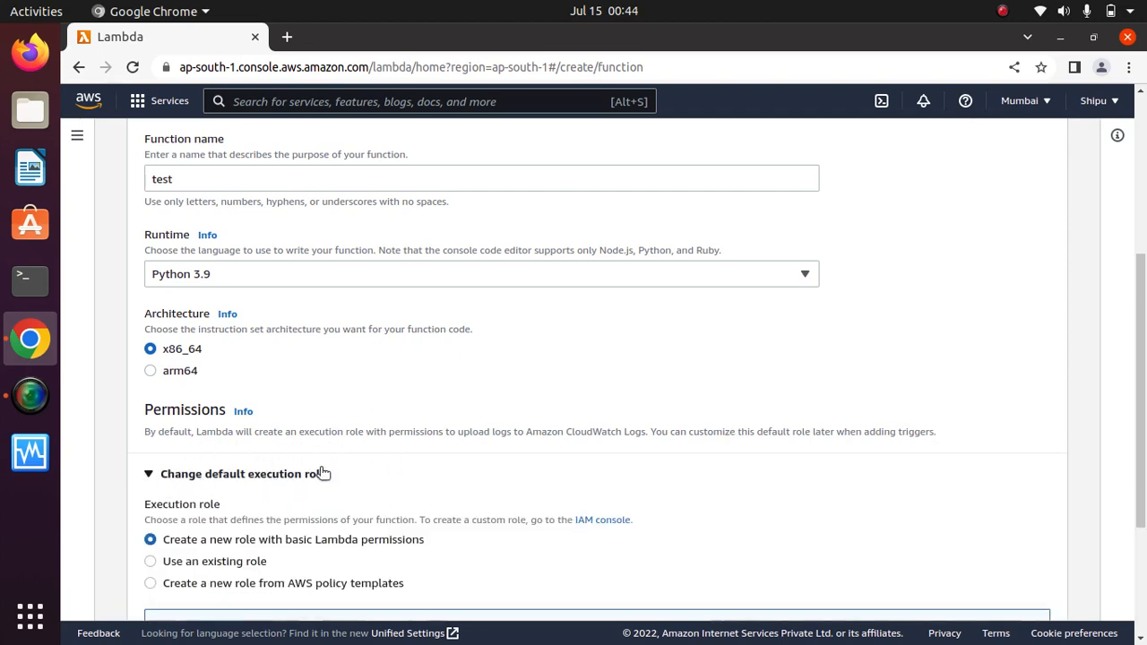
scroll(1105, 388, down, 3)
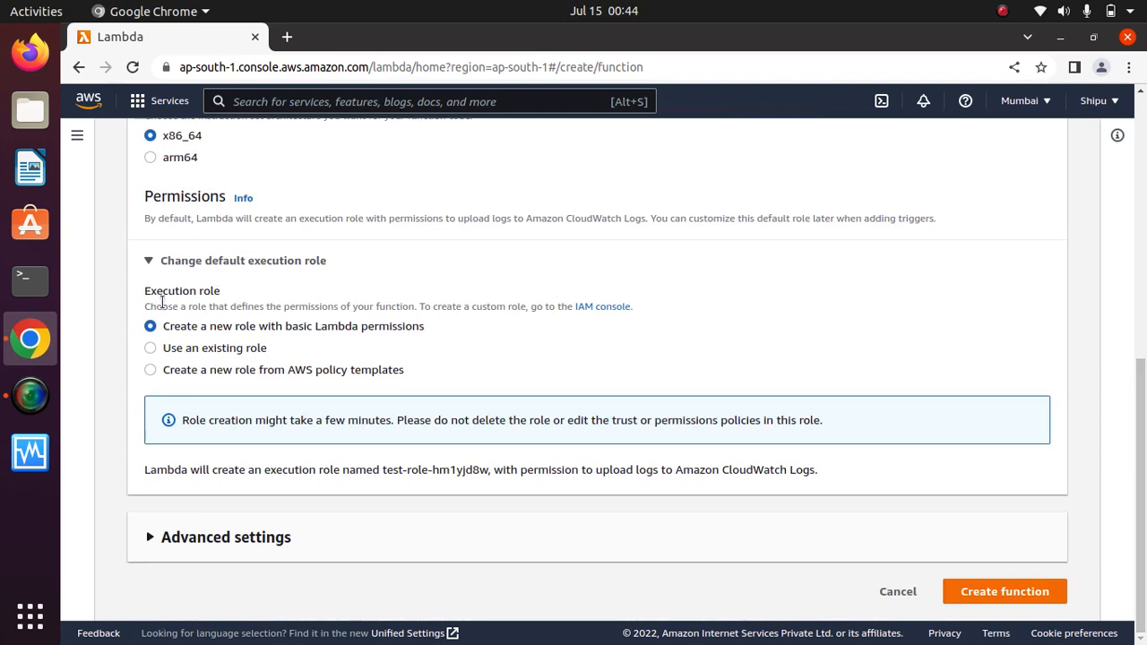
drag(238, 296, 123, 289)
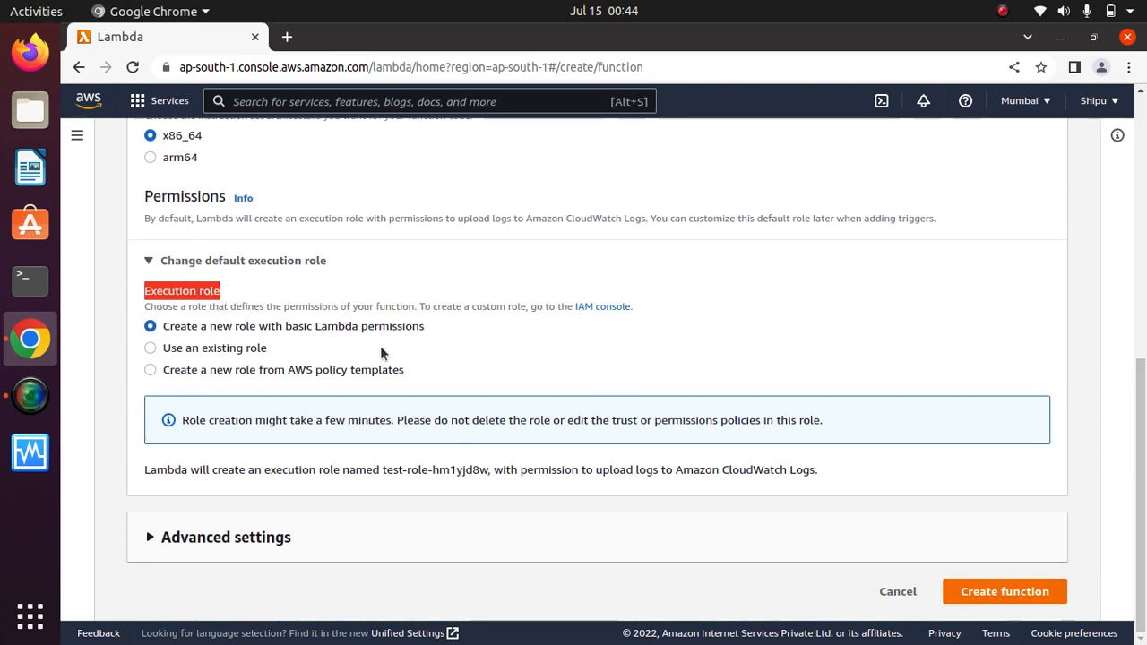
click(447, 342)
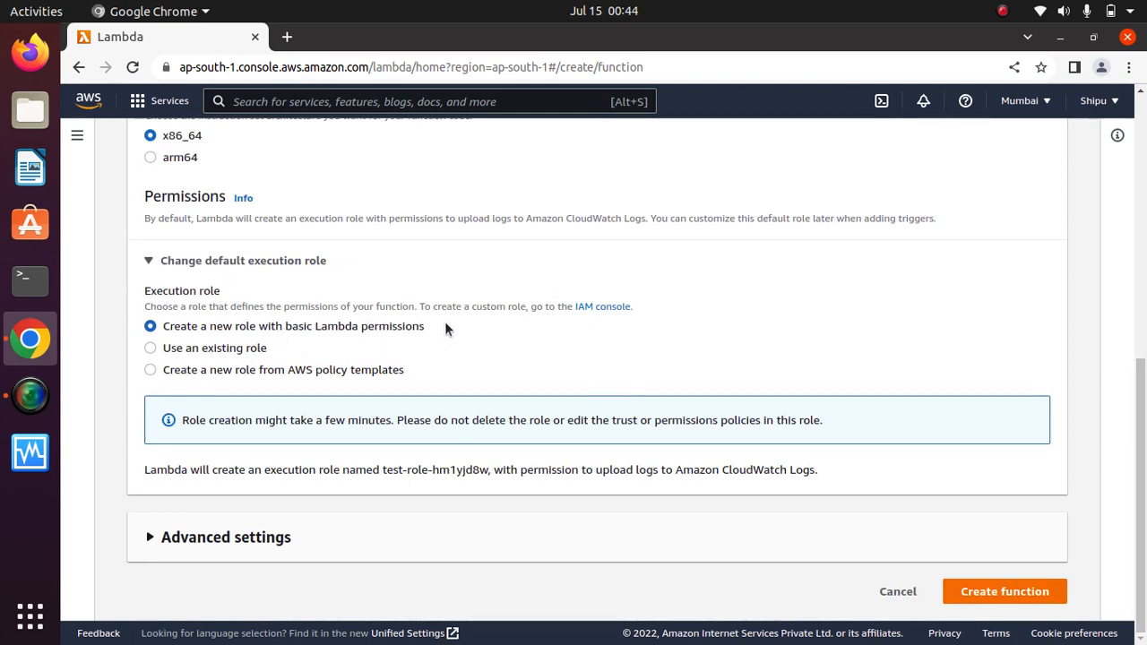
drag(448, 328, 175, 332)
drag(300, 352, 154, 351)
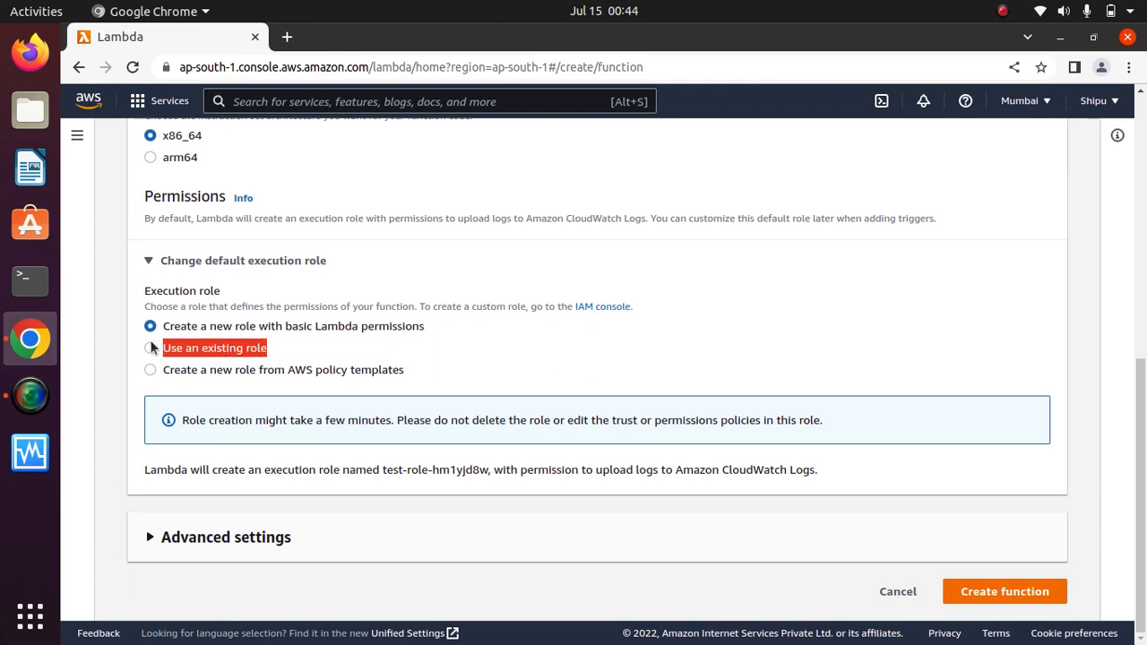
click(291, 349)
drag(409, 369, 178, 379)
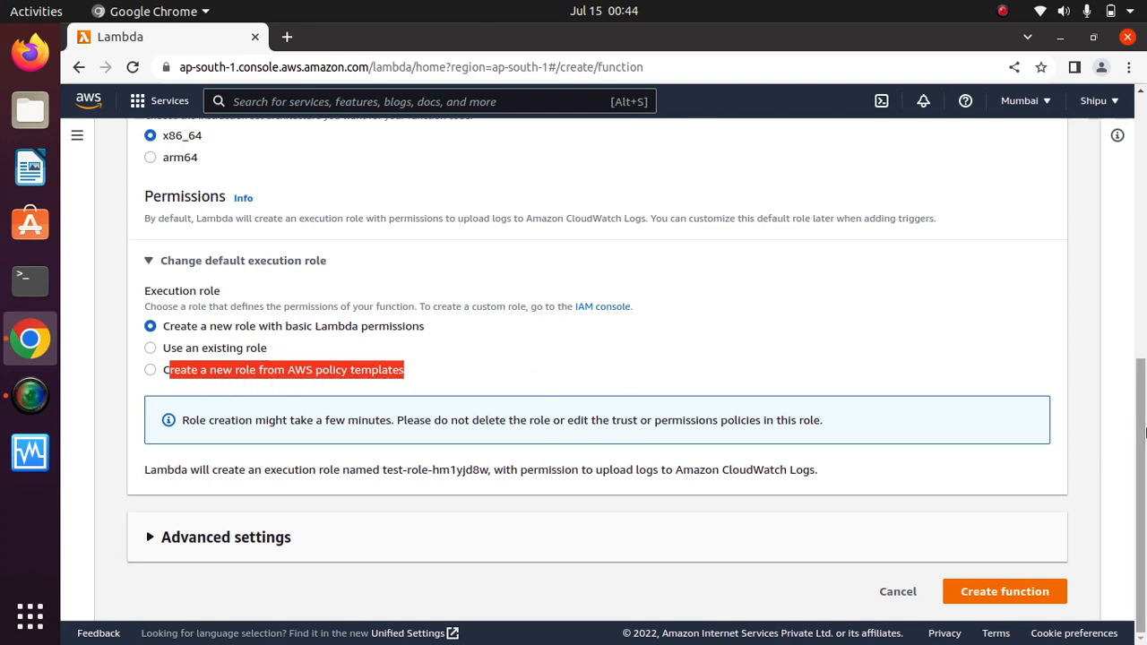
scroll(1006, 373, up, 3)
scroll(1006, 373, down, 3)
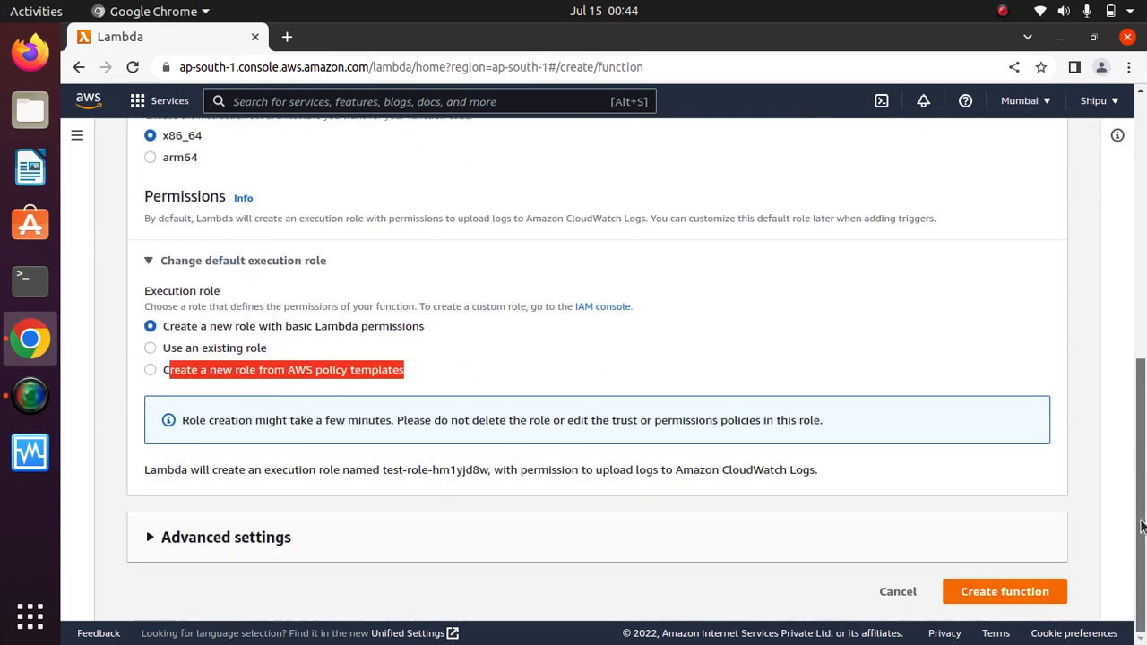
click(822, 342)
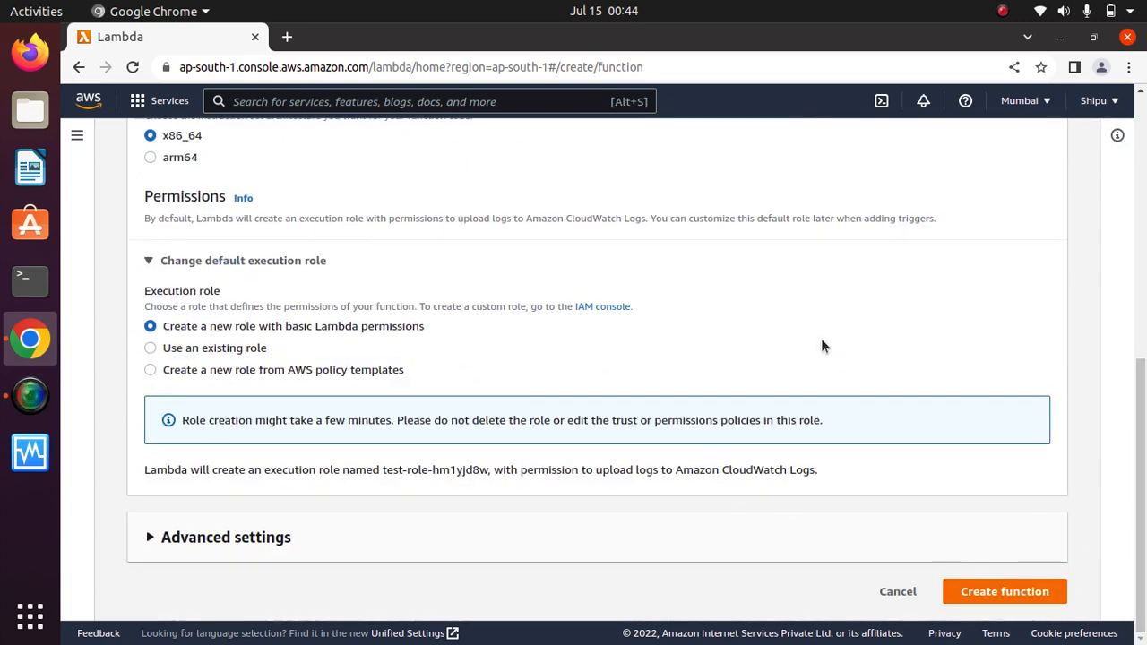
click(1005, 597)
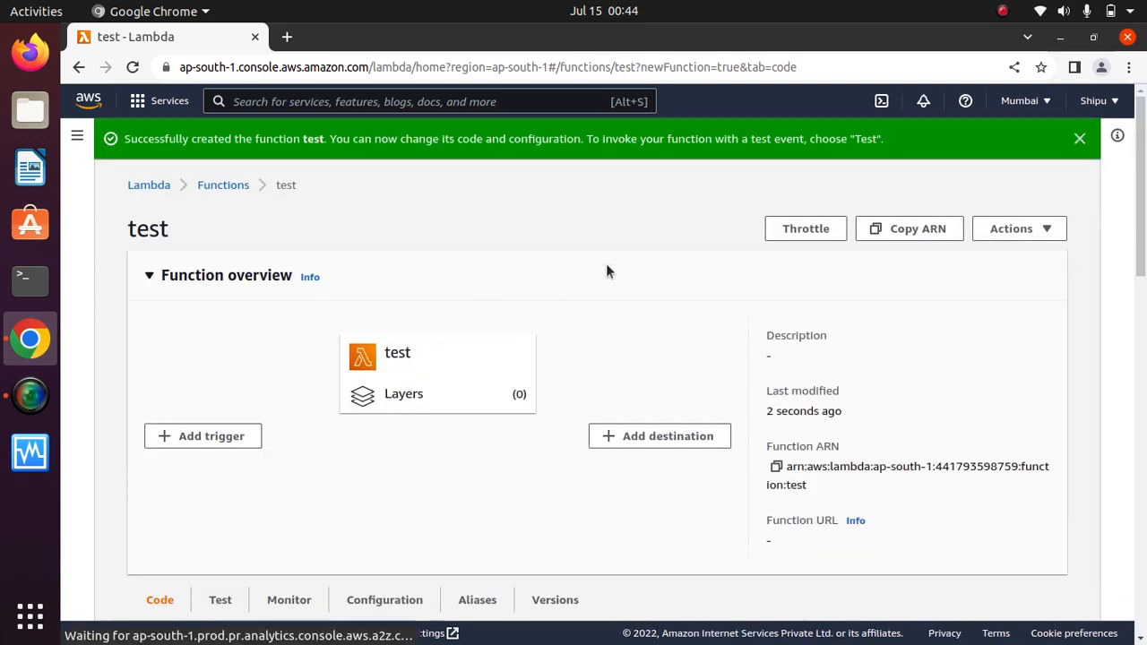
Dismiss the success banner and choose Throttle for the test function.
click(1079, 138)
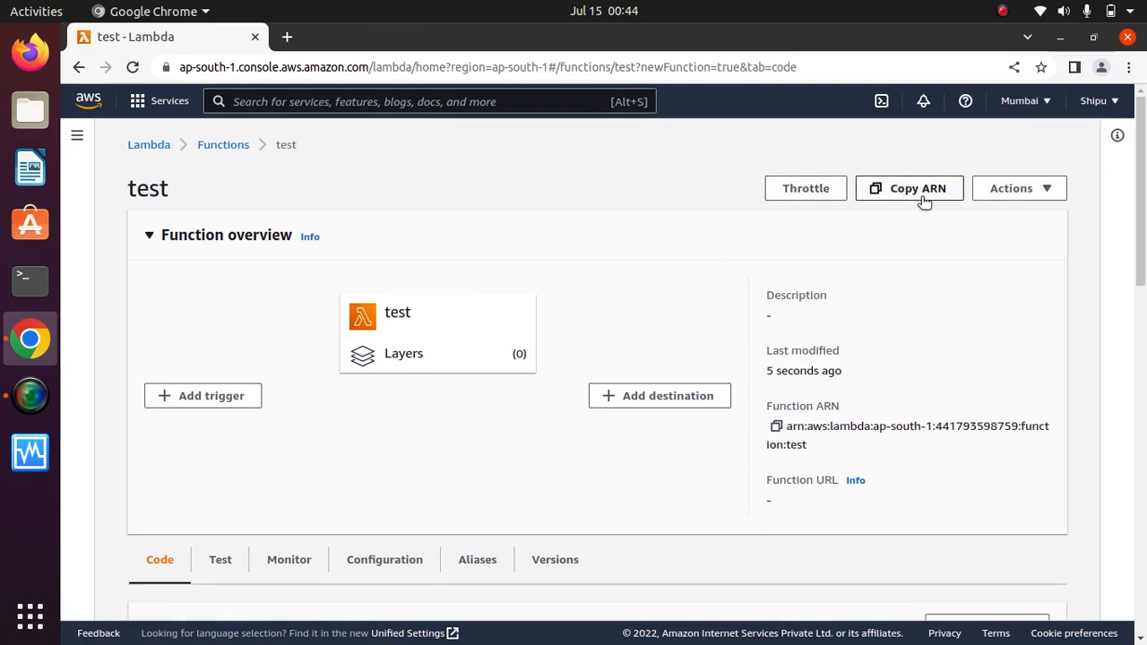
click(1026, 196)
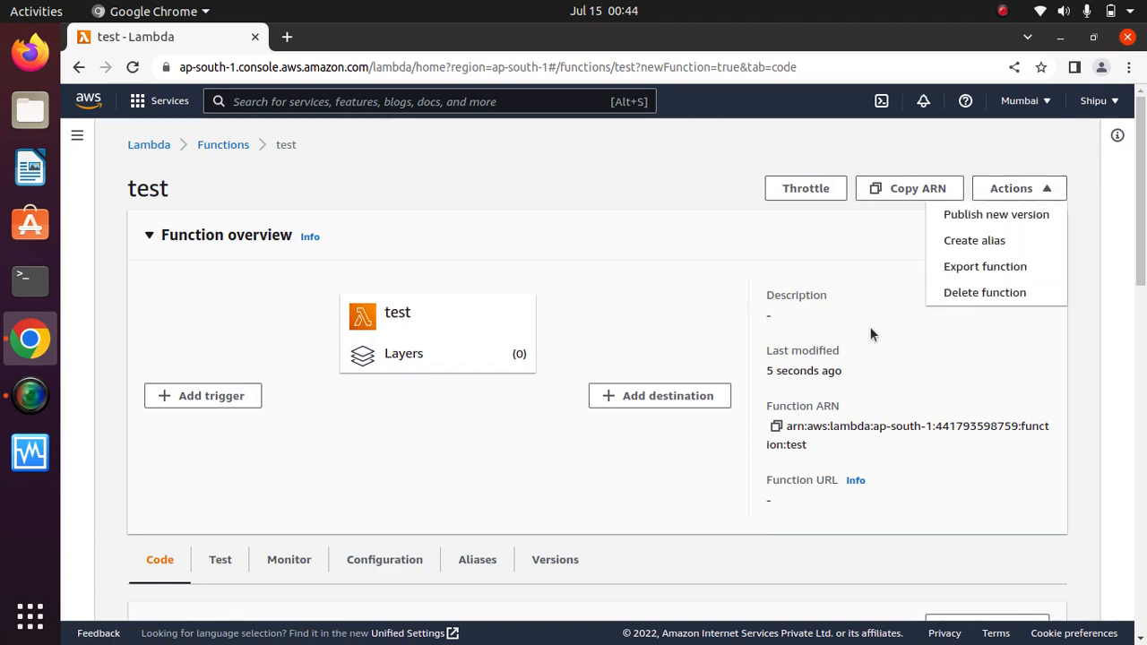
click(688, 159)
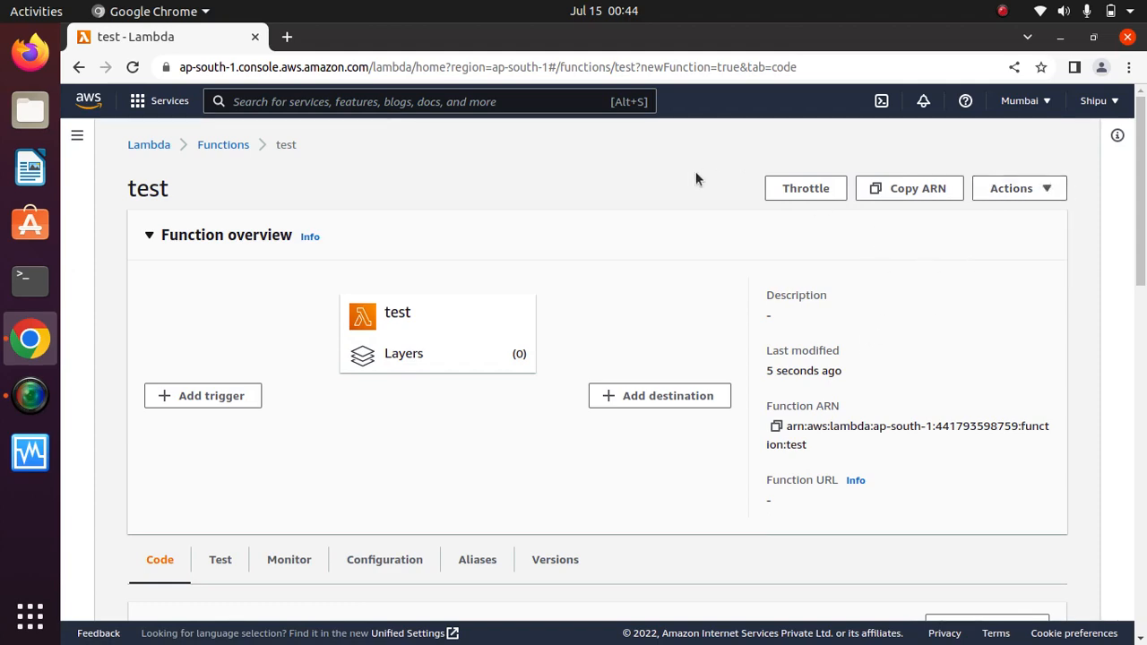
click(806, 196)
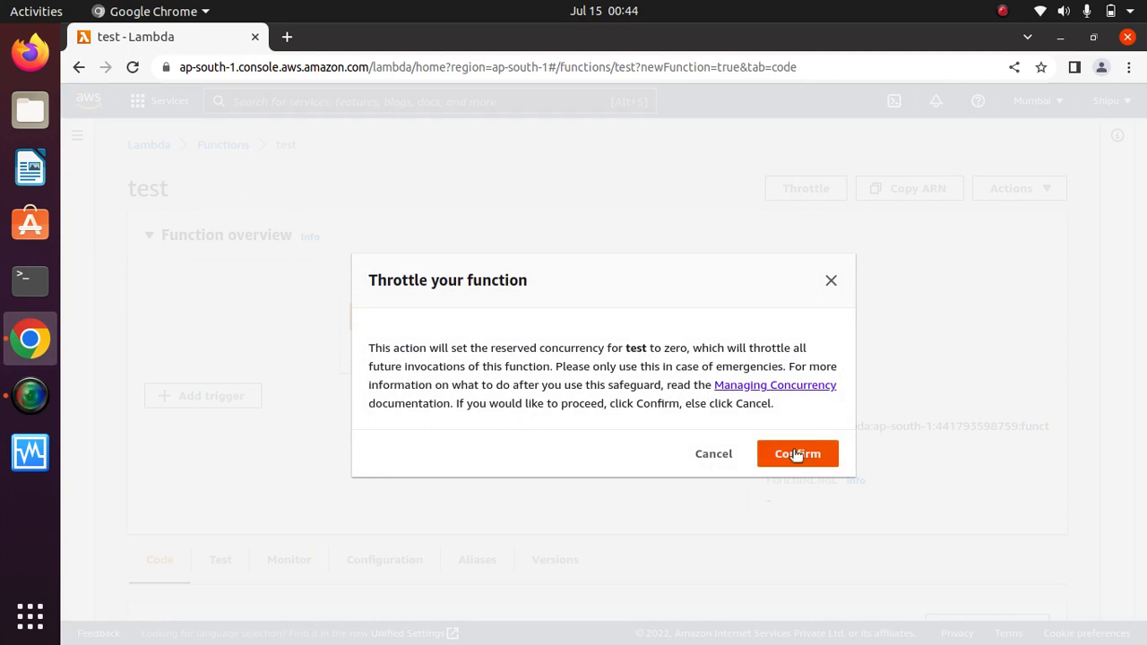
Confirm the throttle and save reserved concurrency at 0 for 'test'.
click(797, 455)
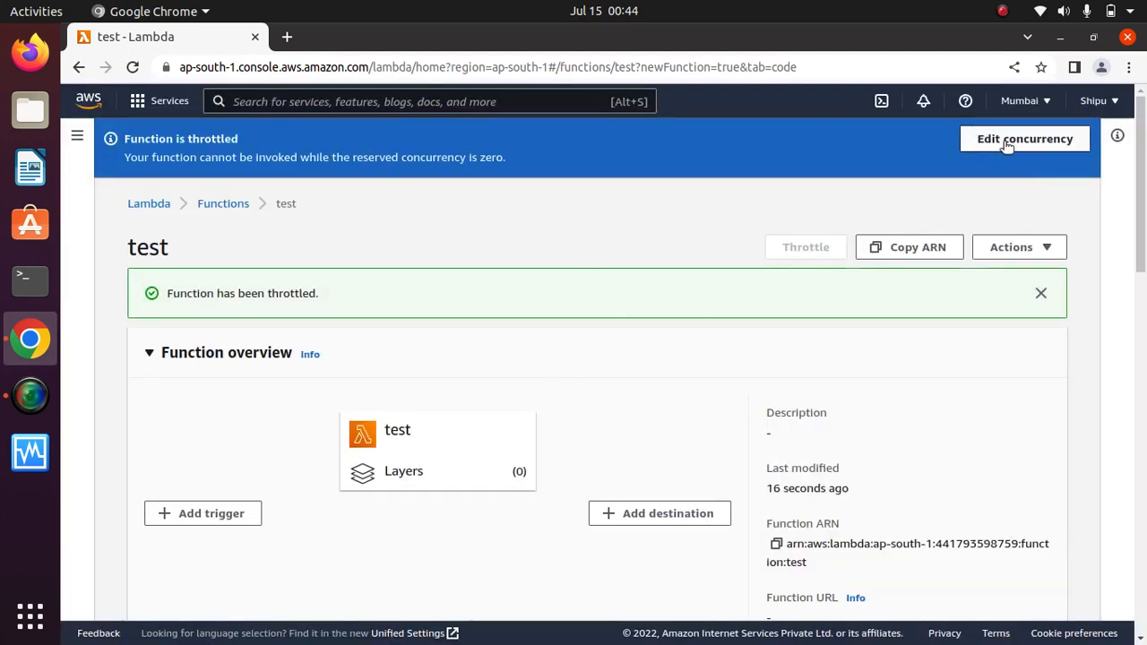
click(1039, 140)
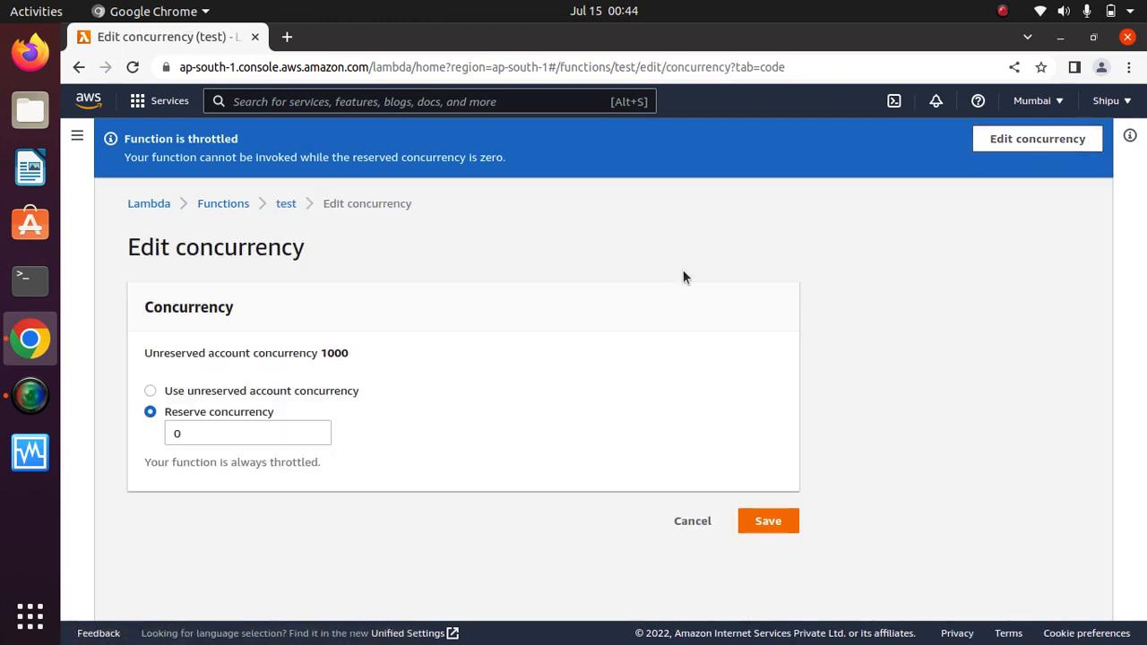
drag(356, 352, 146, 346)
click(346, 354)
drag(366, 351, 141, 351)
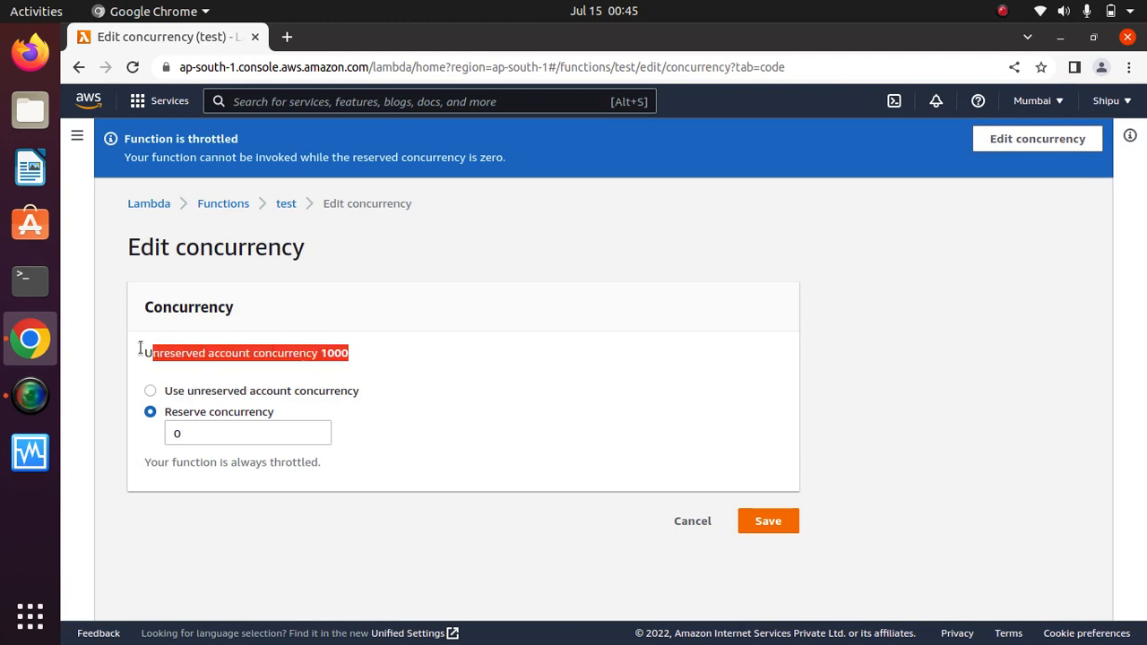
click(426, 364)
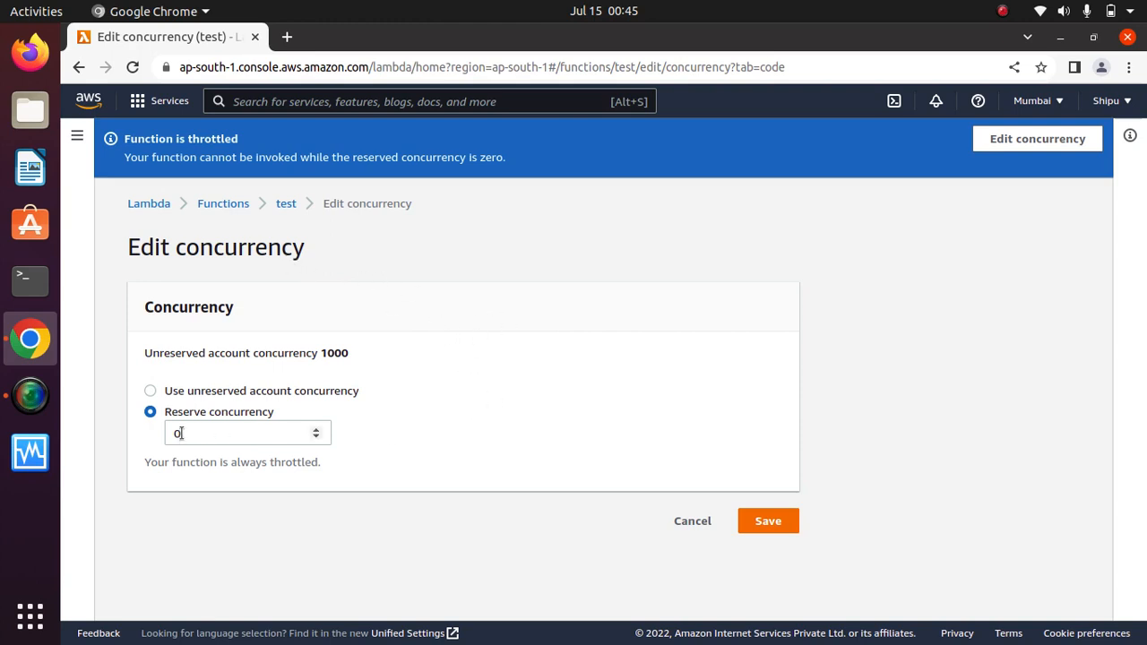
drag(184, 435, 135, 431)
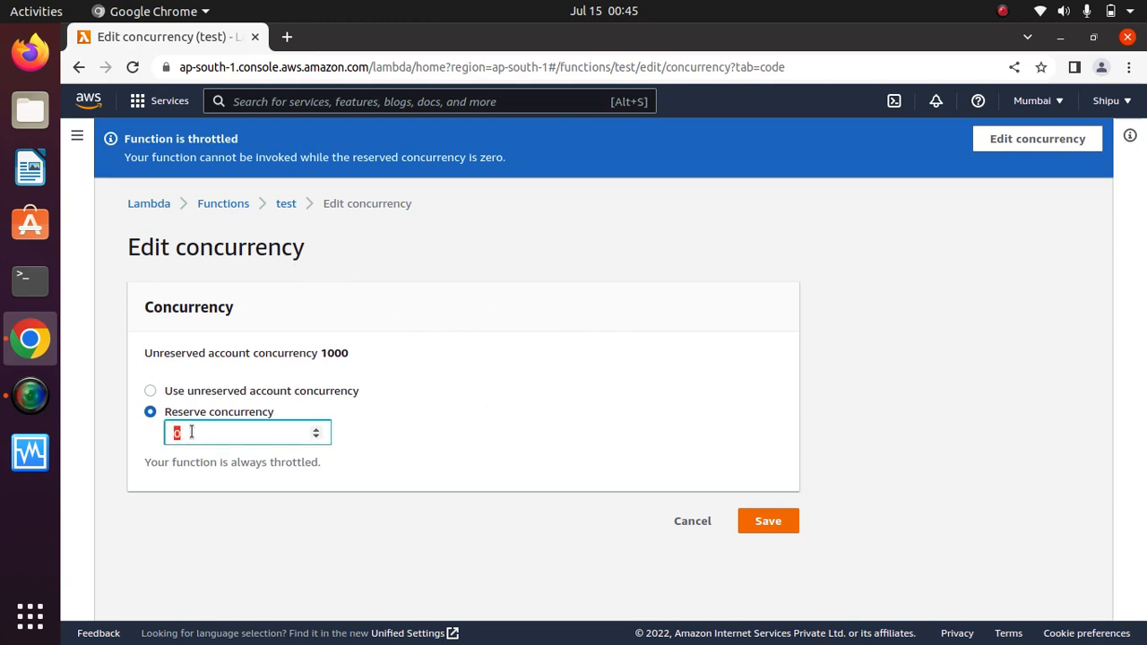
click(776, 522)
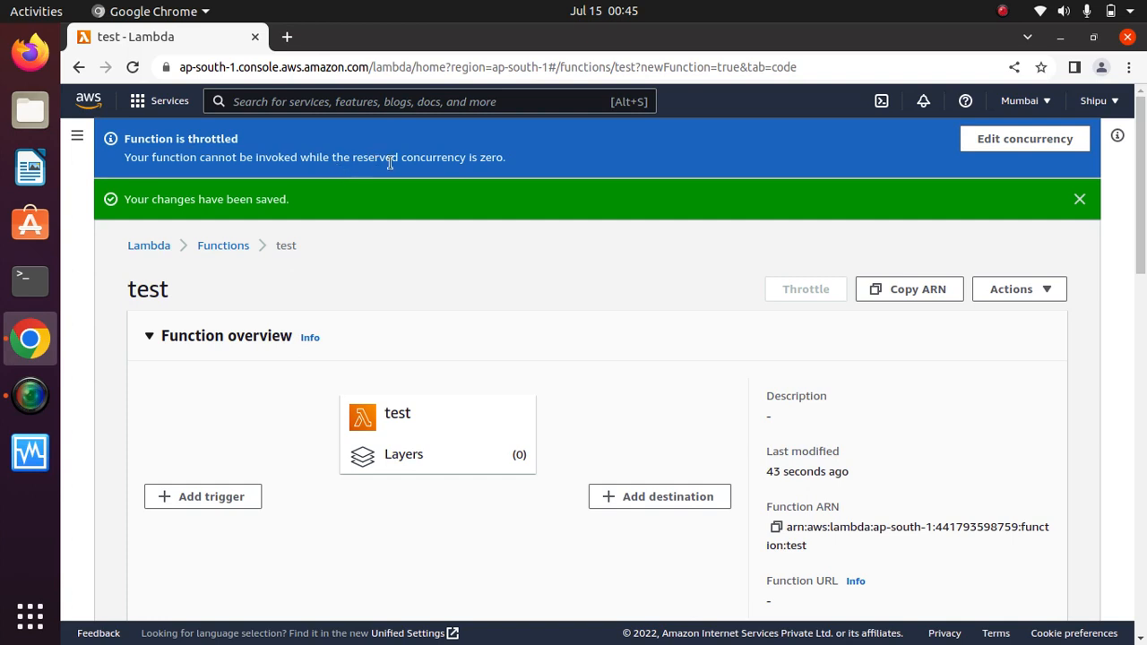
Review the 'Function is throttled' notice and return to Edit concurrency.
drag(501, 154, 125, 136)
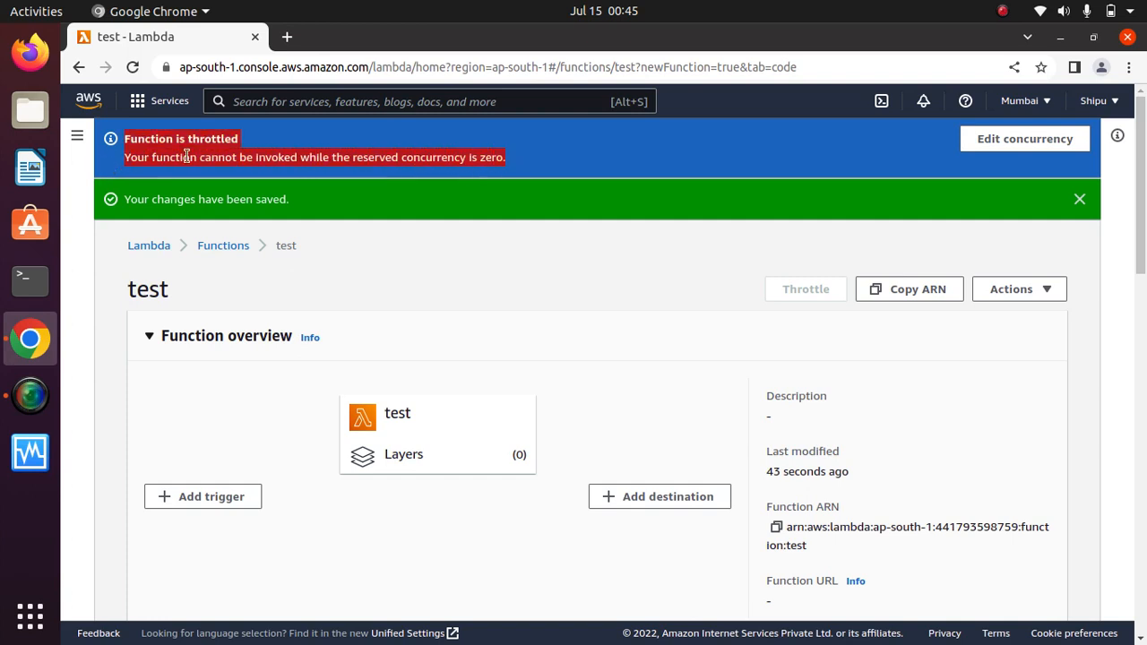
click(276, 142)
drag(240, 139, 110, 143)
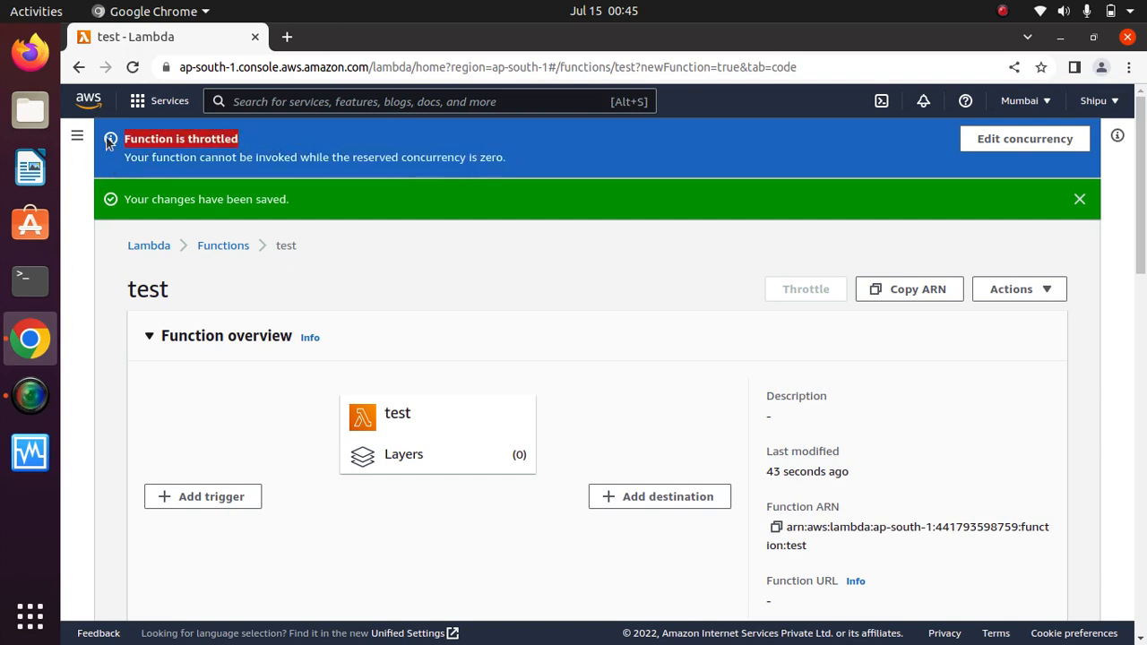
drag(256, 146, 113, 138)
click(298, 146)
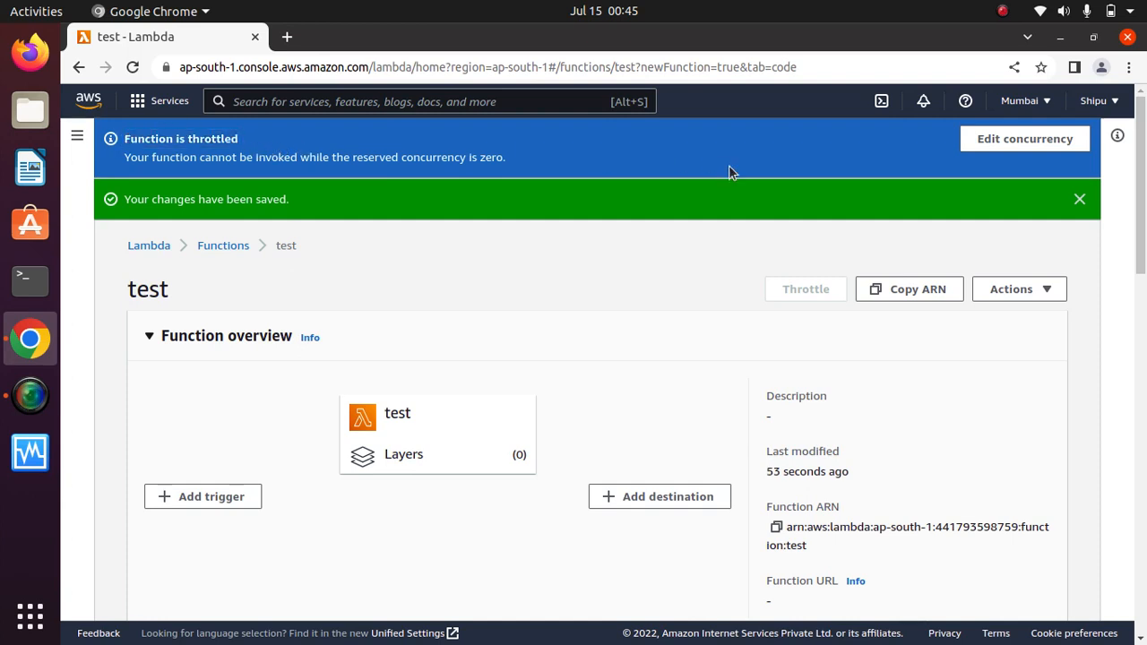
click(1032, 140)
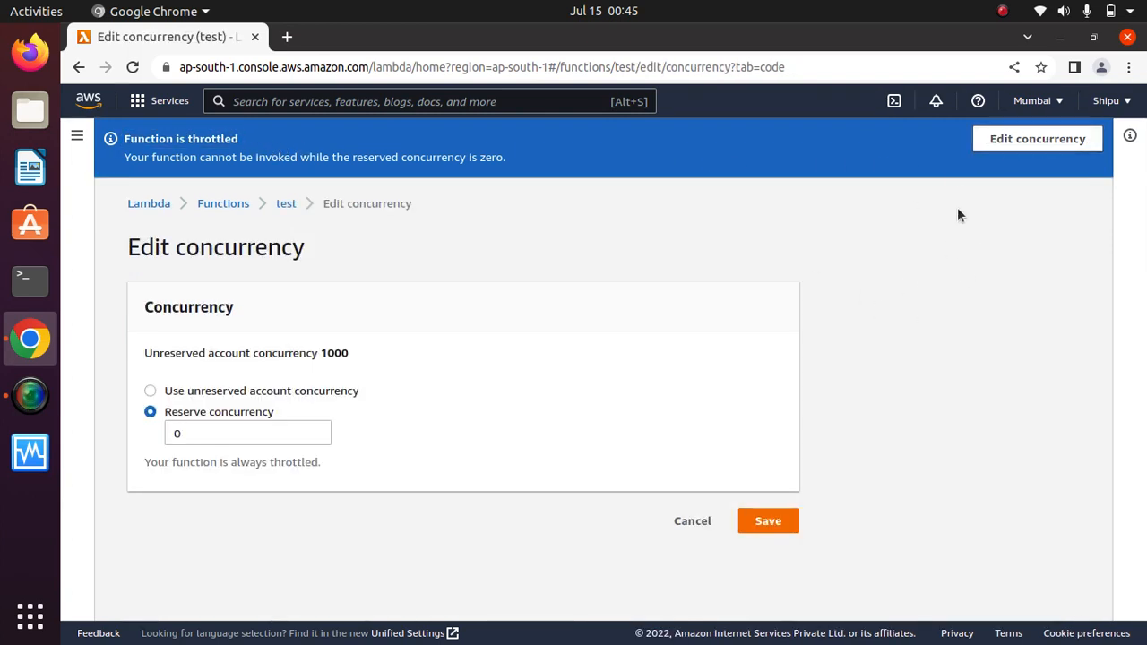
Change the reserved concurrency for 'test' from 0 to 200 and save.
click(150, 391)
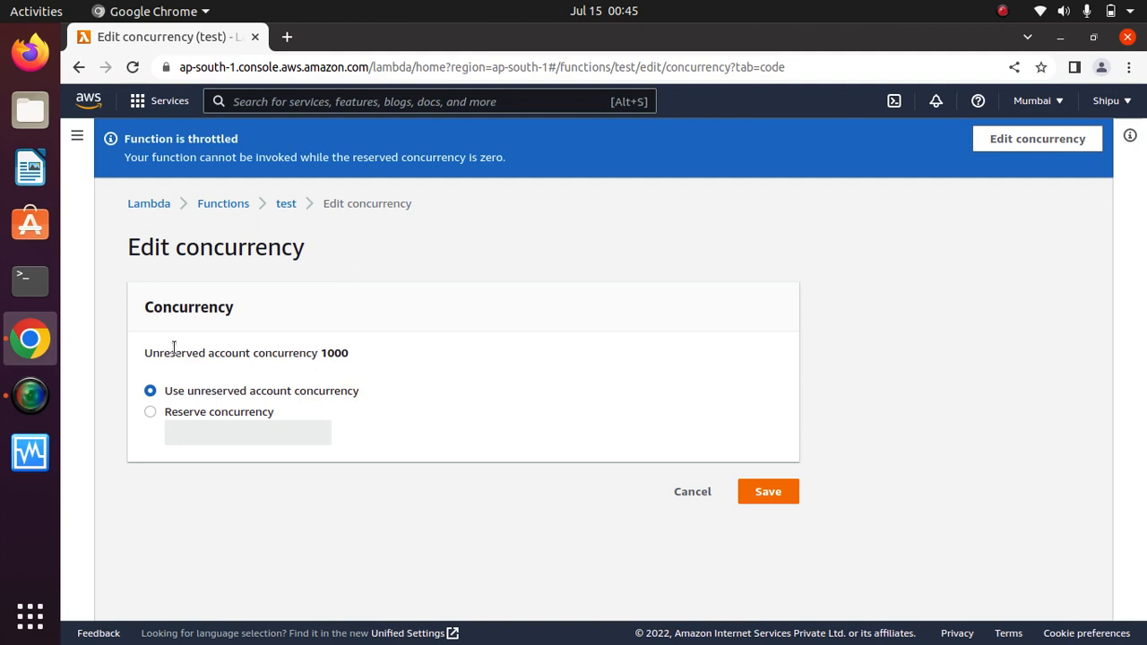
drag(145, 352, 349, 369)
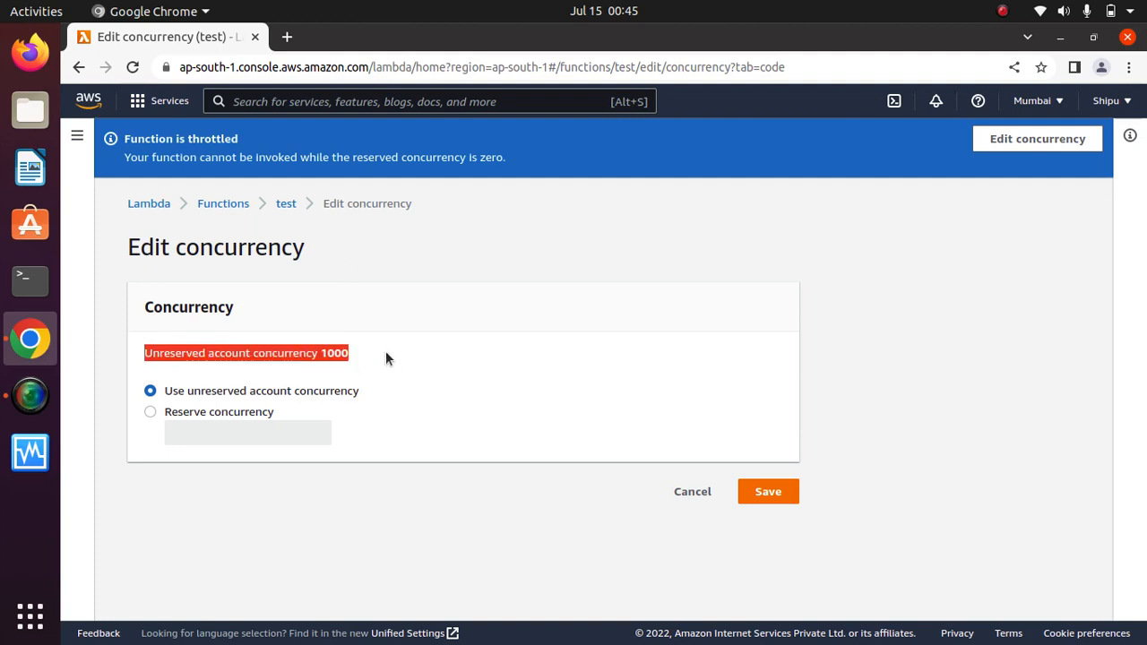
click(367, 355)
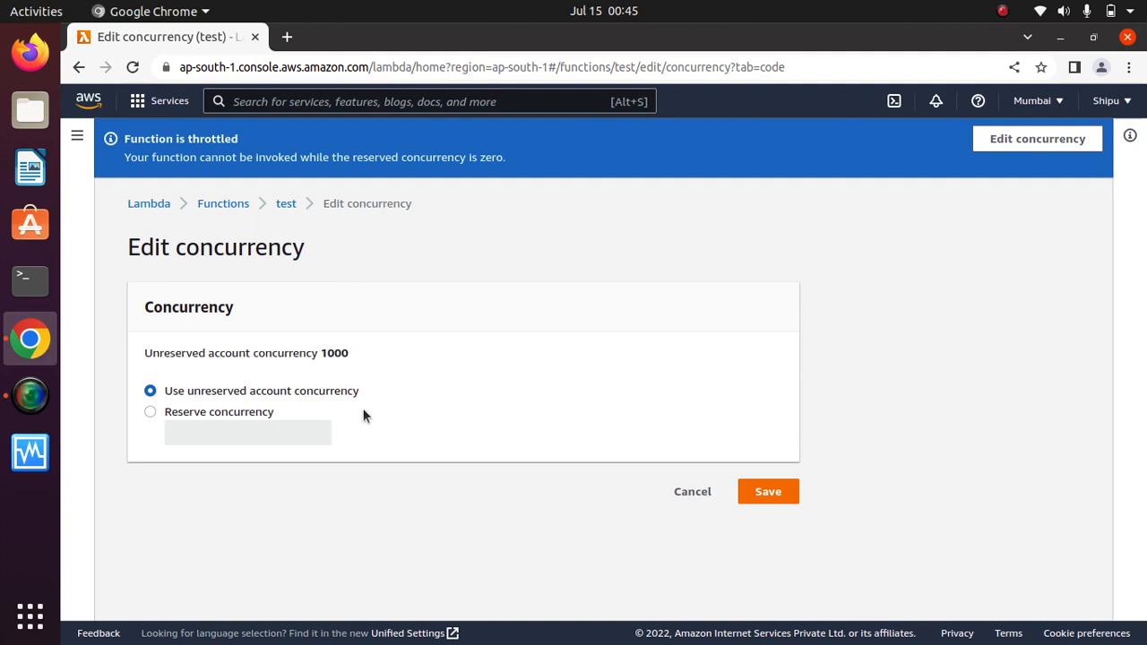
click(150, 412)
click(215, 433)
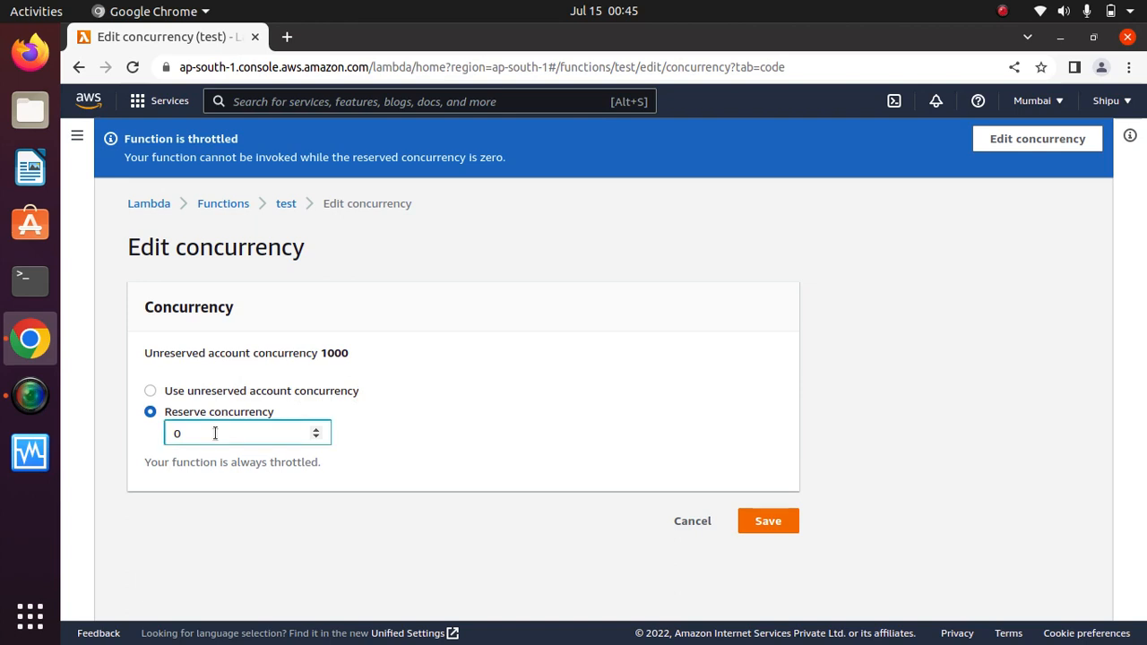
key(BackSpace)
text(200)
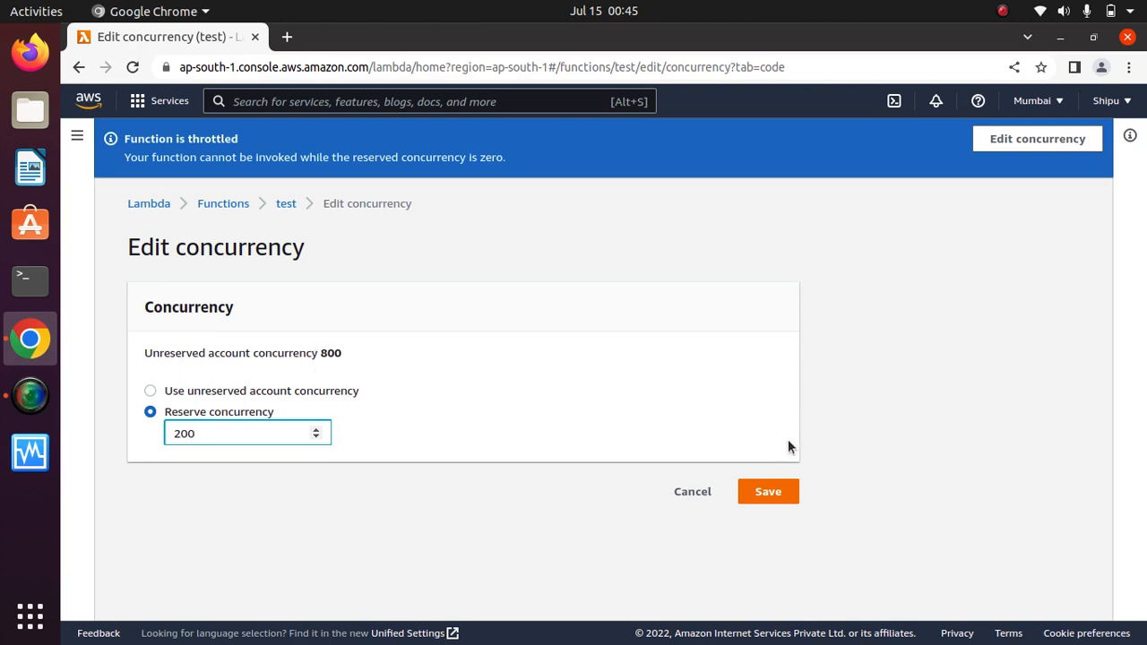
click(768, 496)
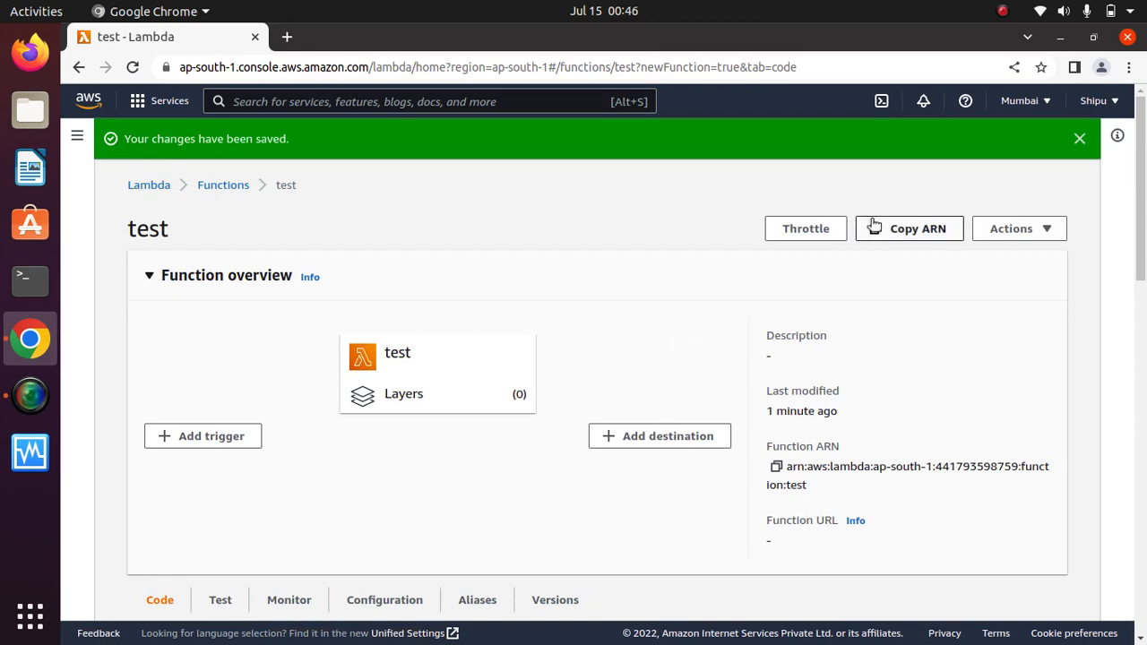
Dismiss the changes-saved banner and collapse then re-expand the Function overview.
click(1079, 138)
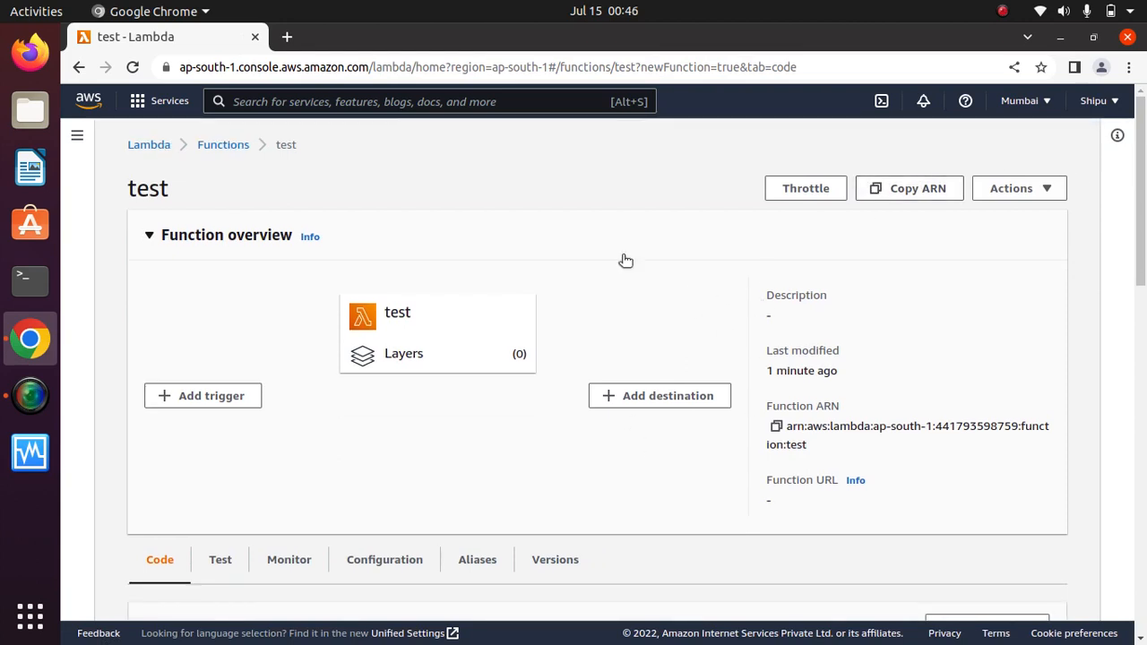
click(625, 259)
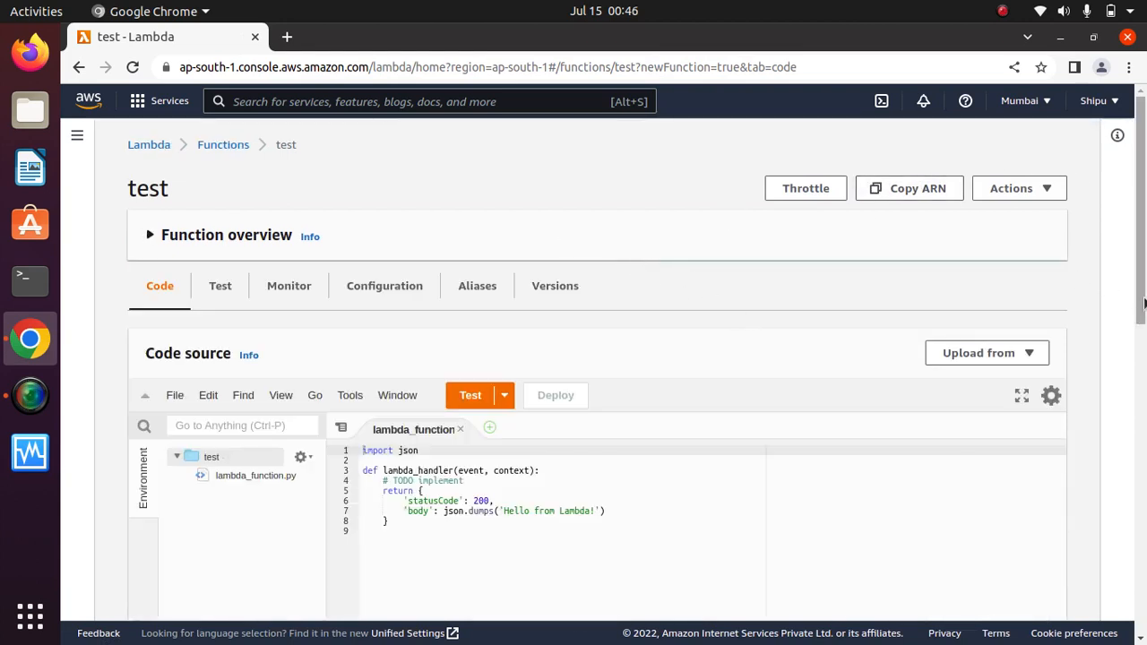
click(151, 237)
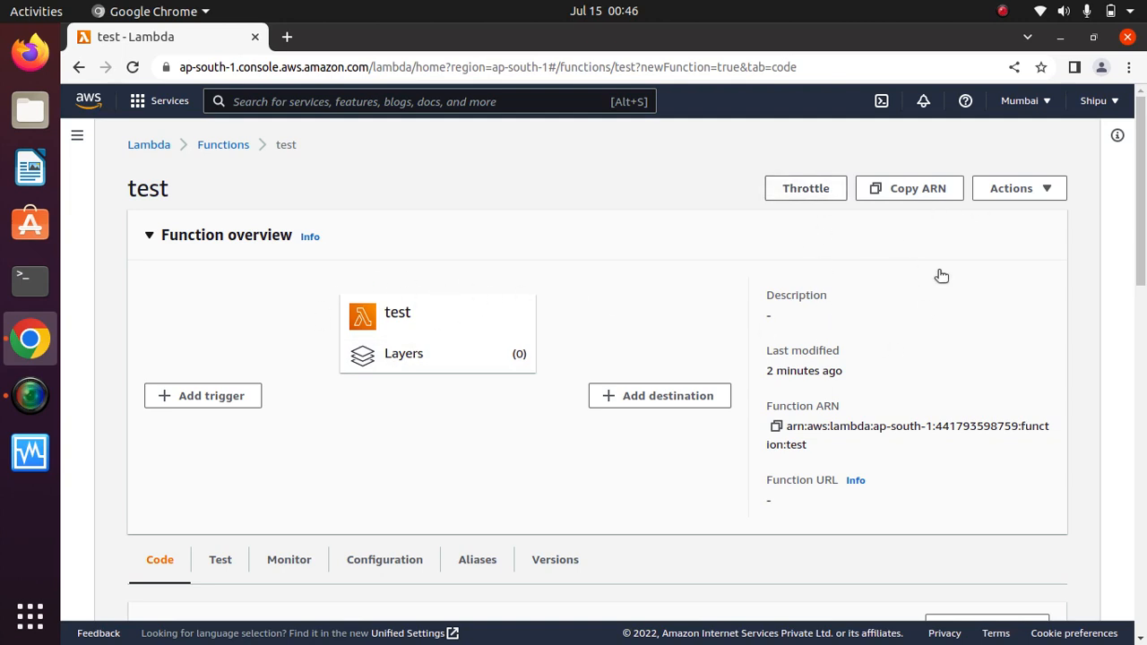
Highlight the function ARN value in the overview.
drag(810, 453, 754, 411)
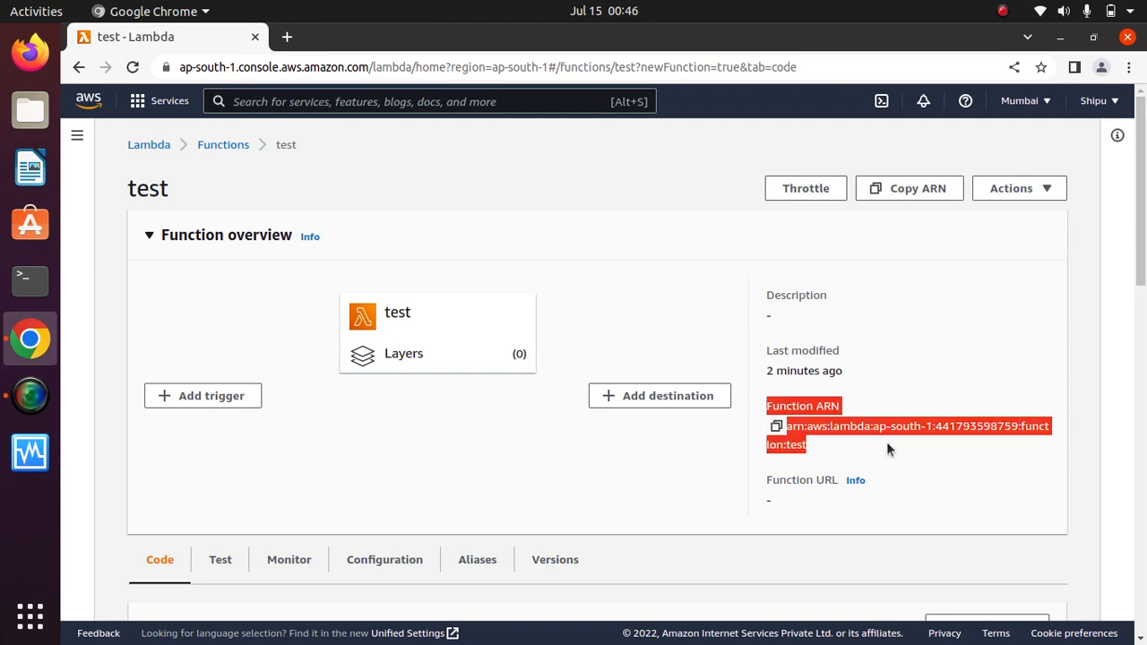
click(816, 448)
drag(813, 447, 788, 437)
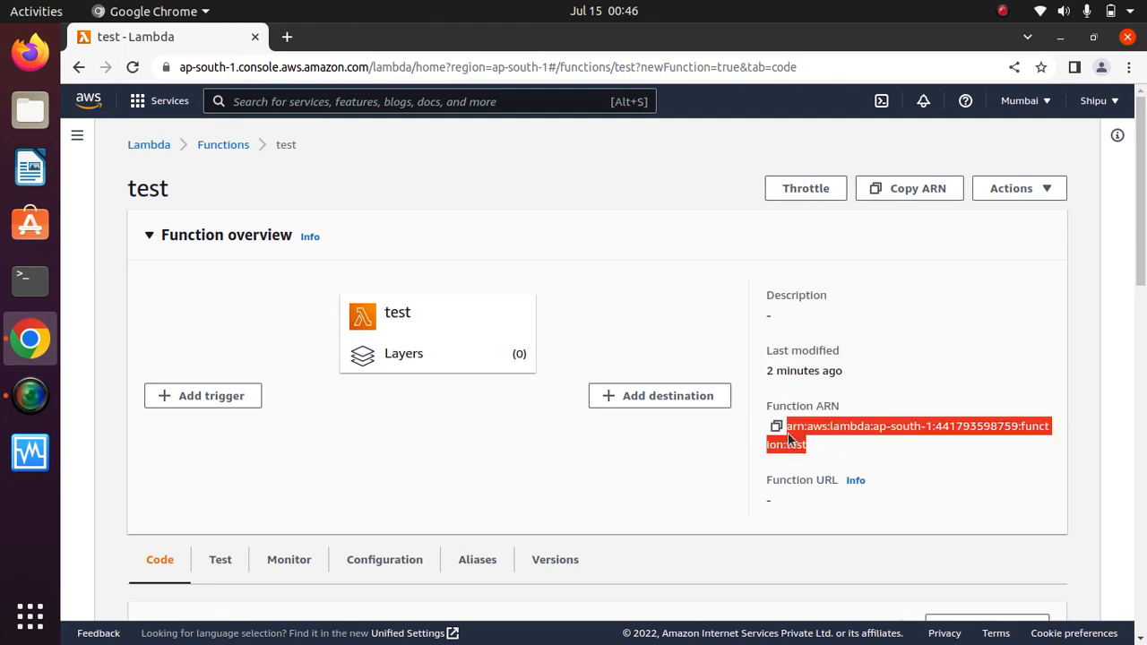
click(929, 365)
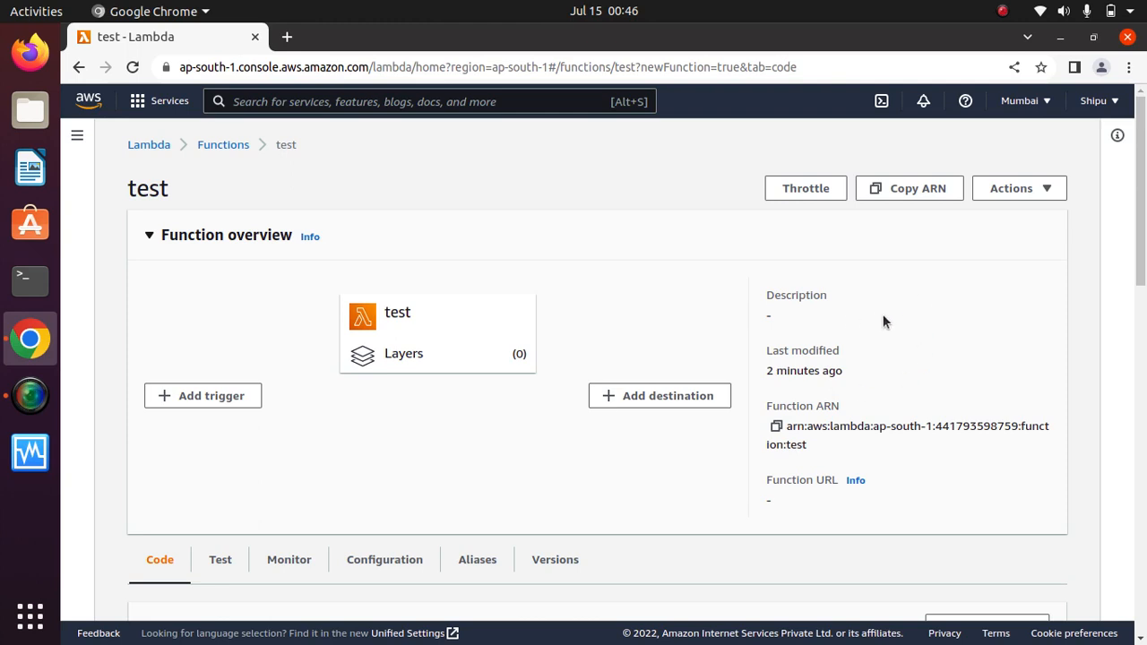
triple_click(812, 447)
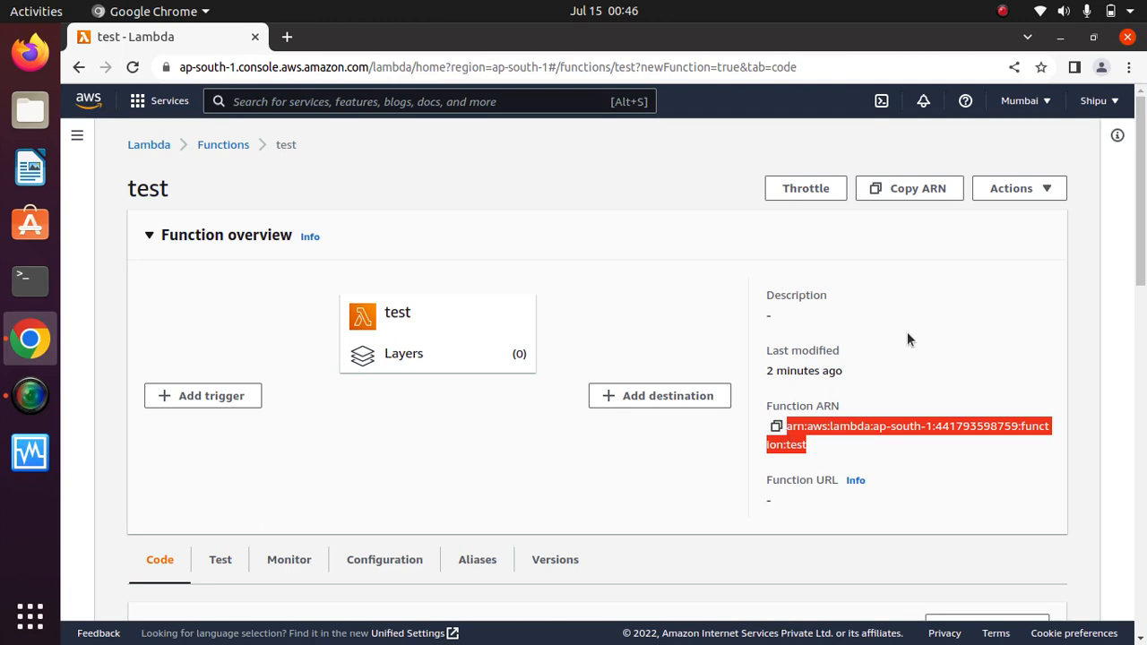
click(953, 325)
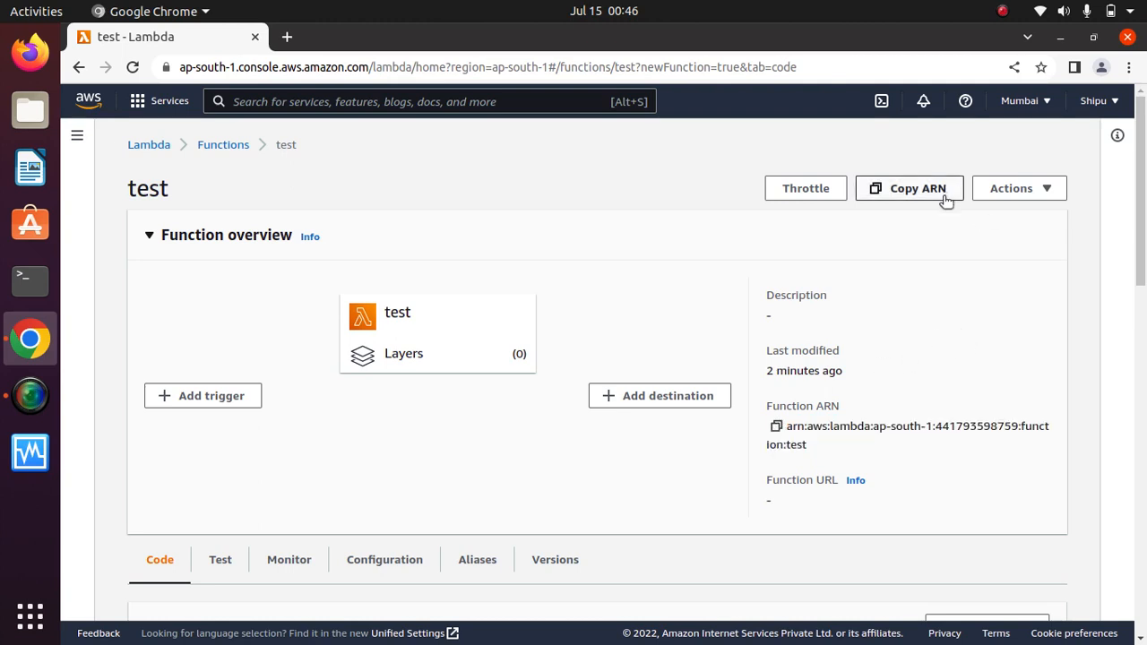
click(1048, 194)
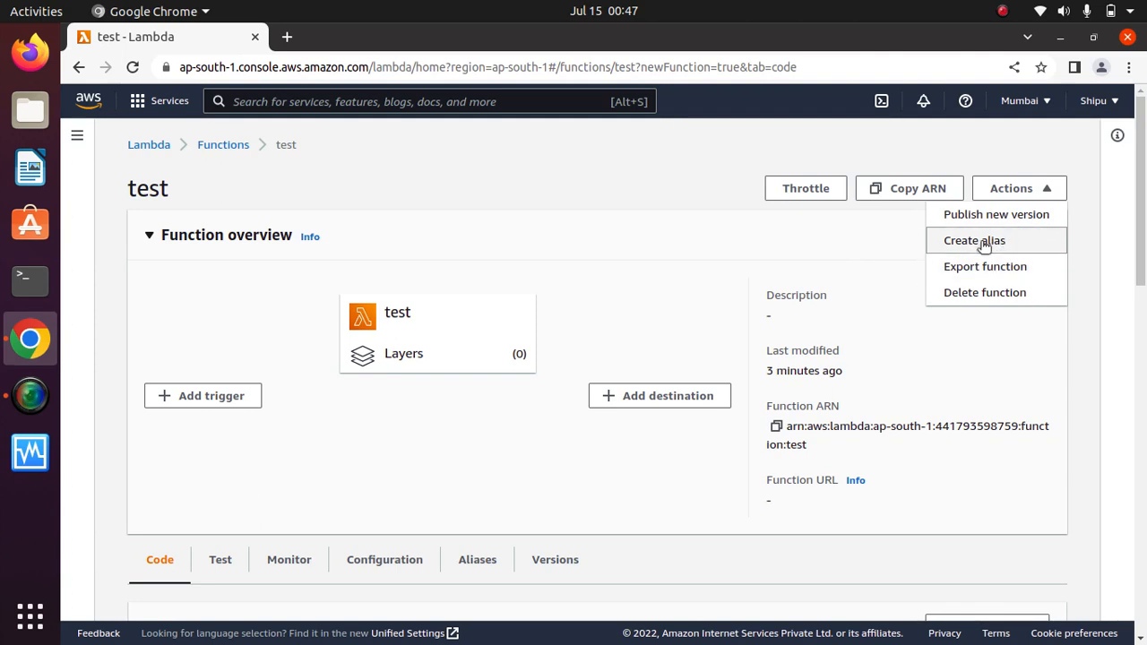
click(820, 251)
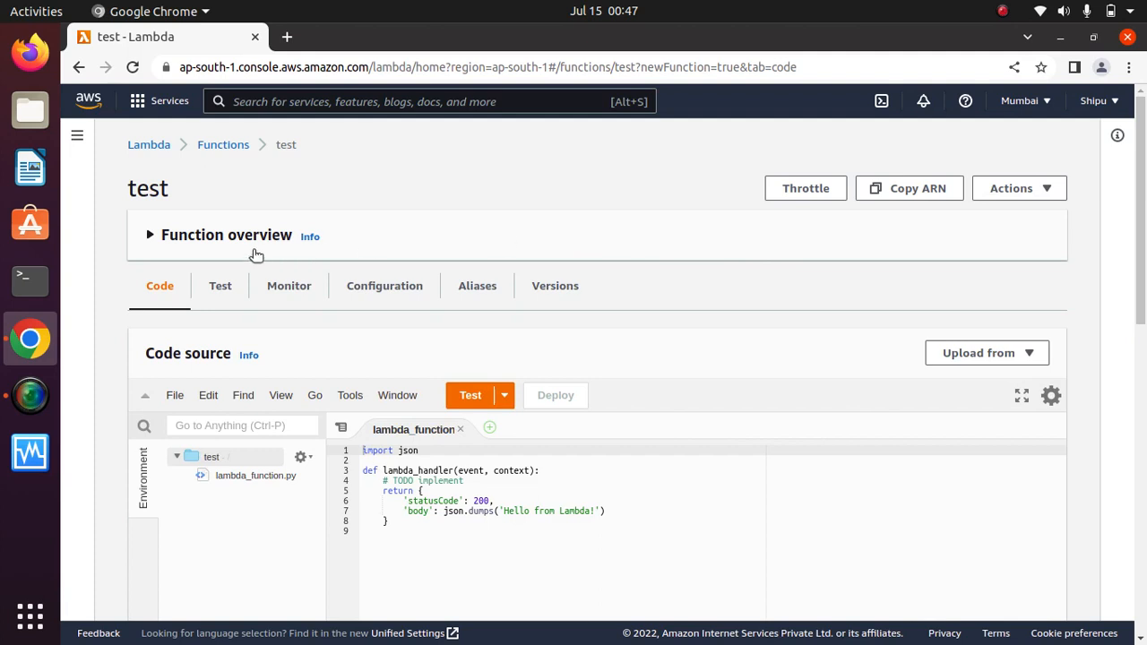
click(157, 238)
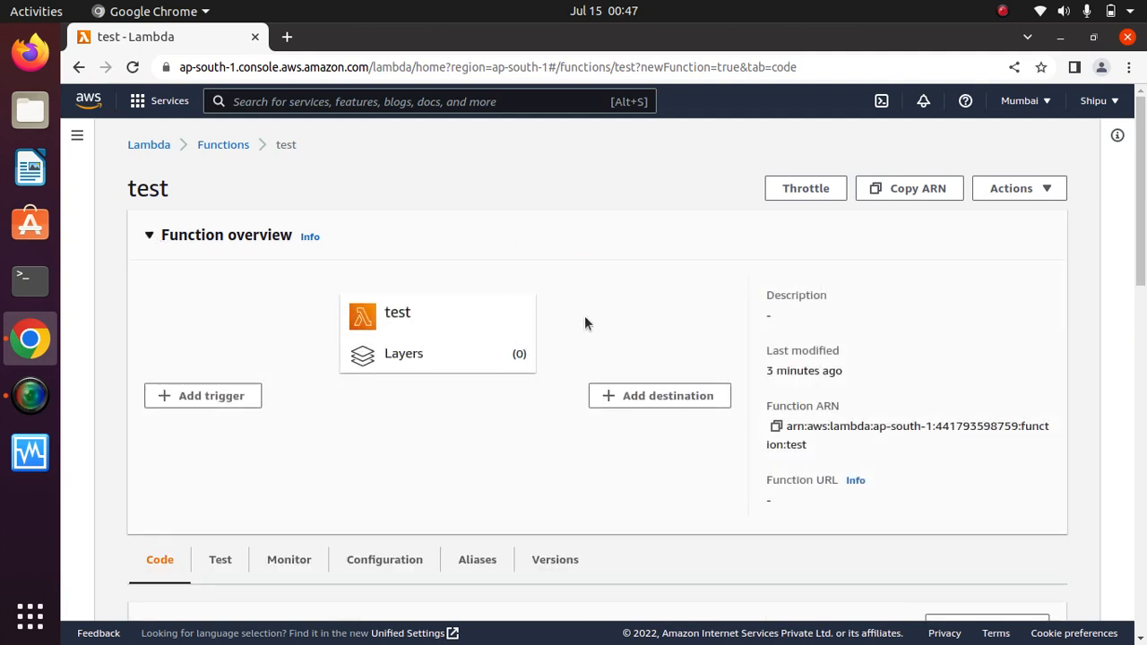
click(222, 401)
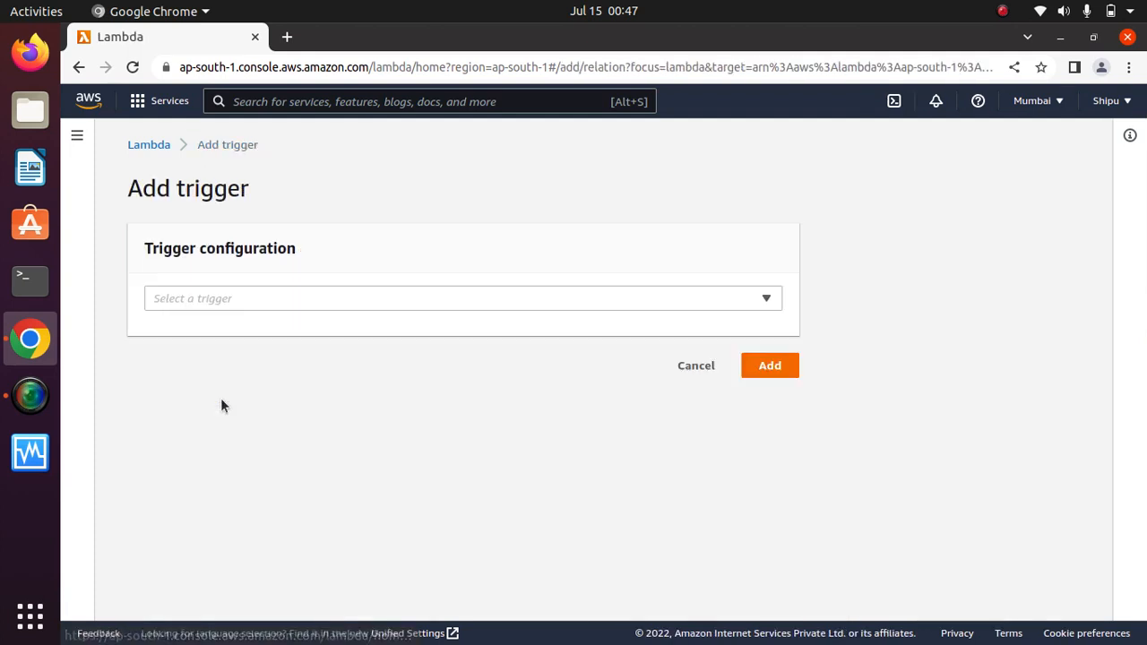
click(346, 299)
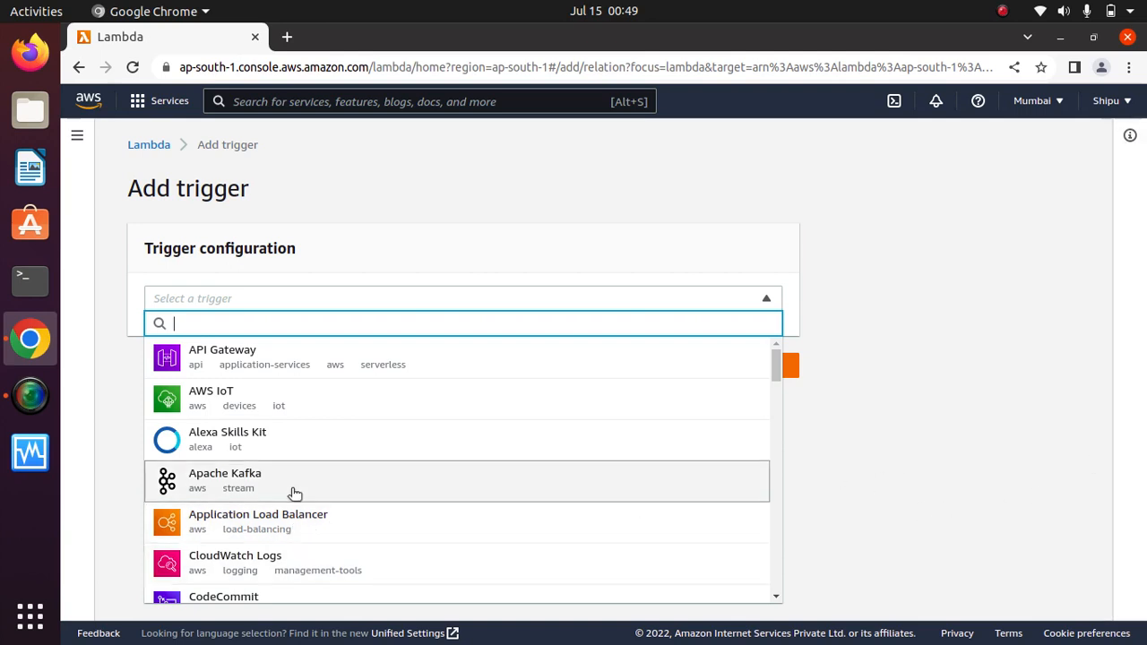
scroll(780, 380, down, 4)
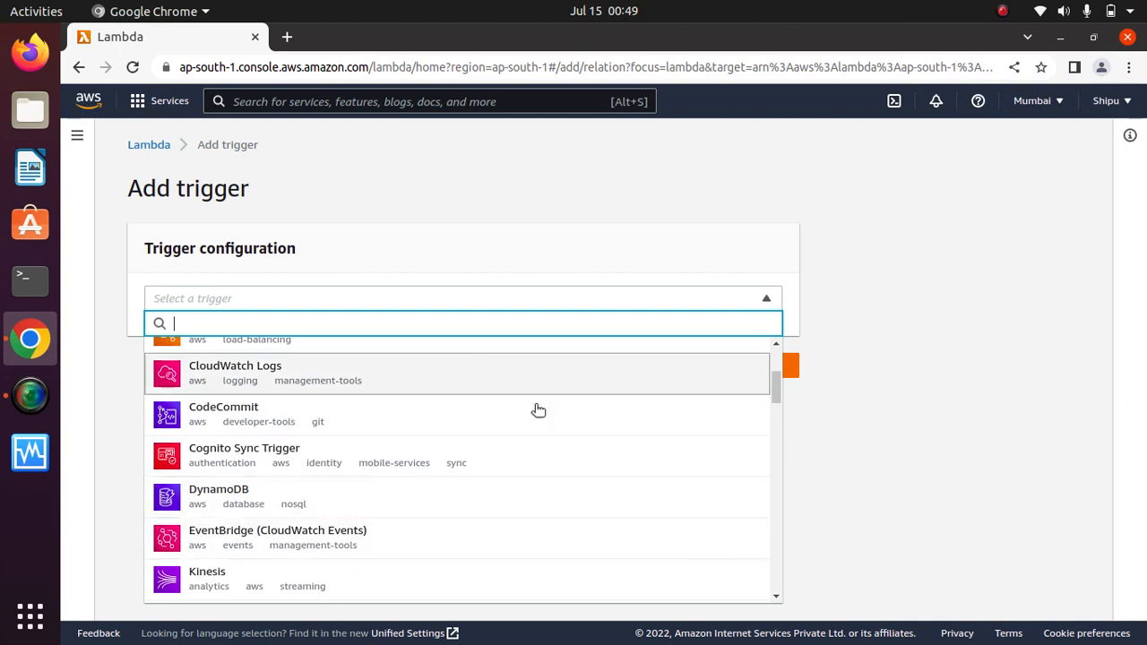
click(1000, 409)
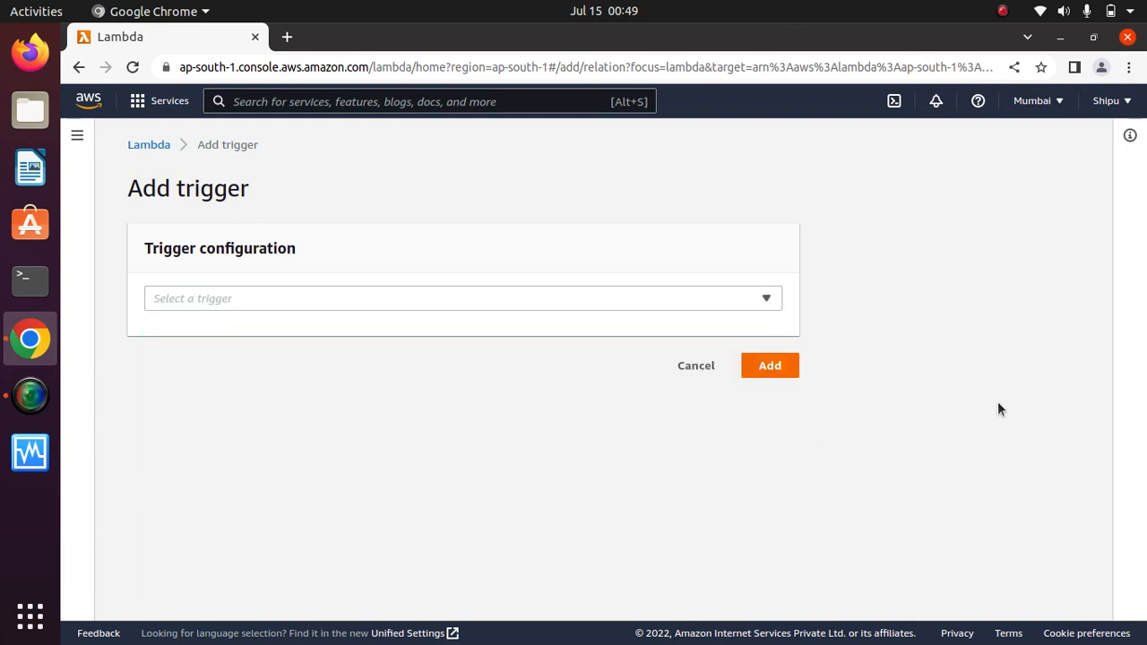
click(701, 375)
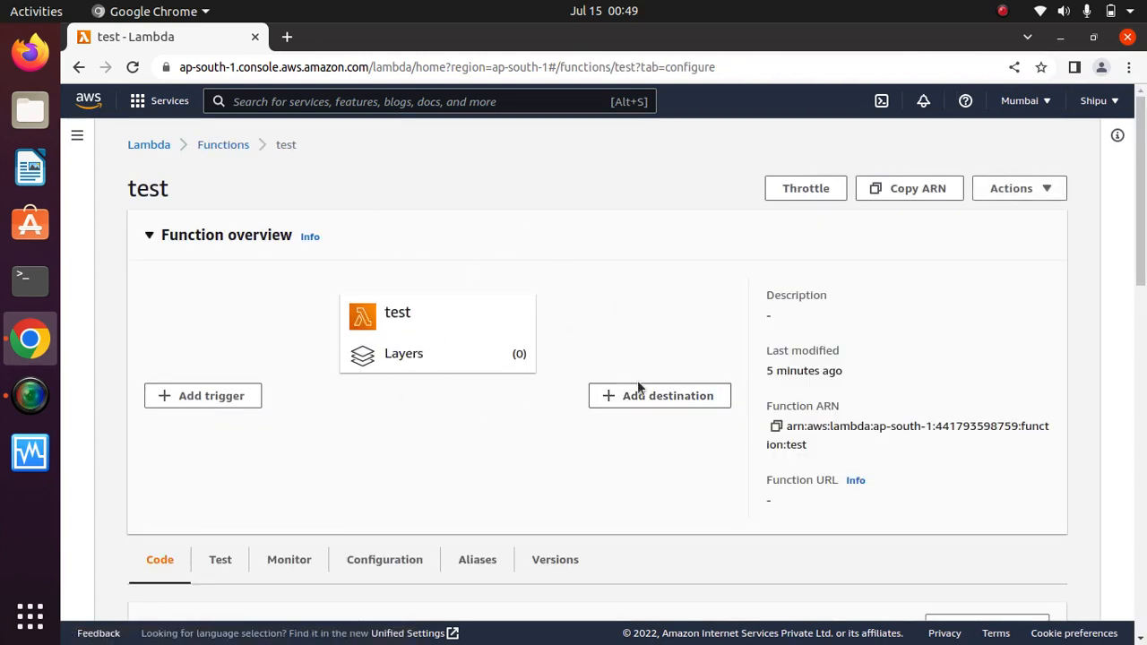
Begin adding a destination with stream invocation as the source.
click(685, 400)
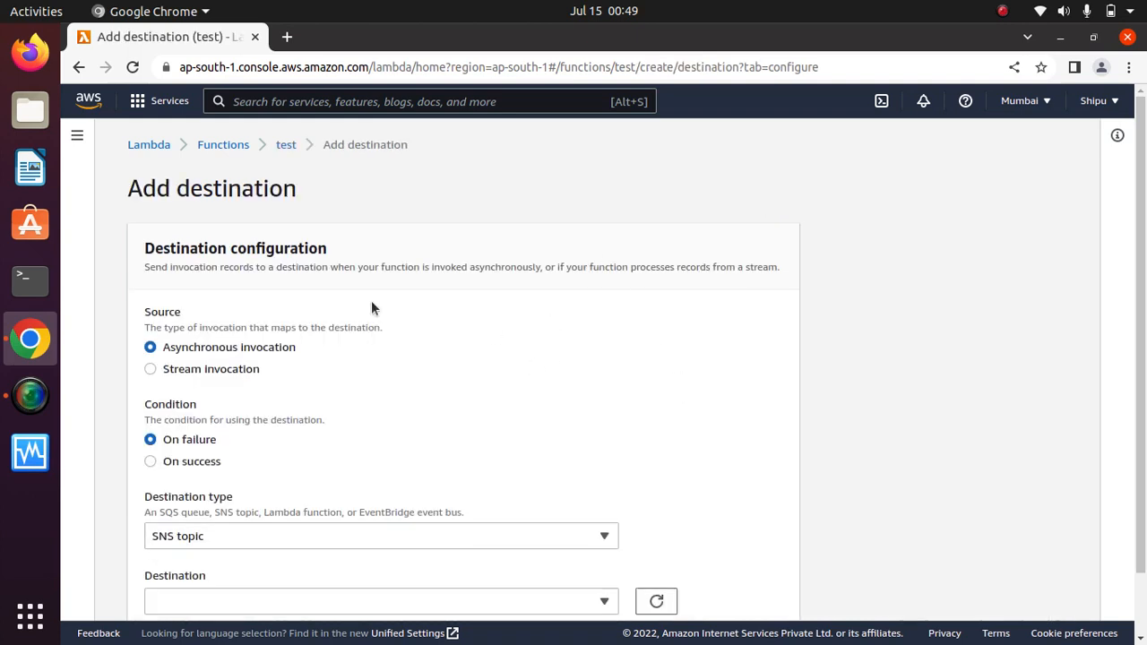
drag(1136, 251, 1144, 350)
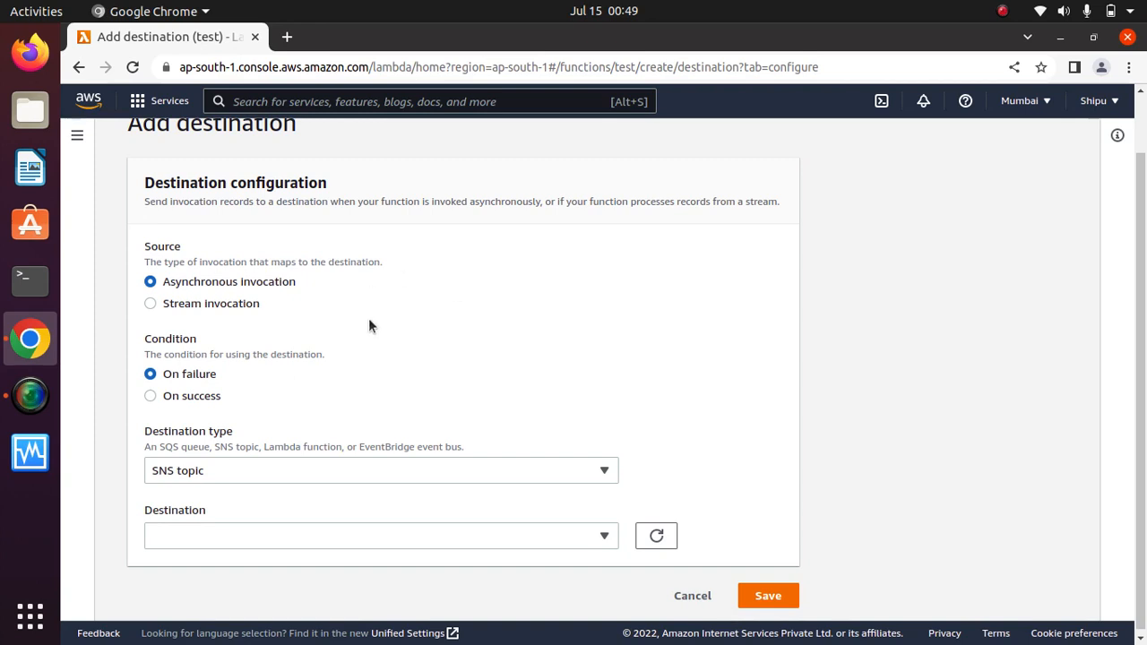
click(150, 304)
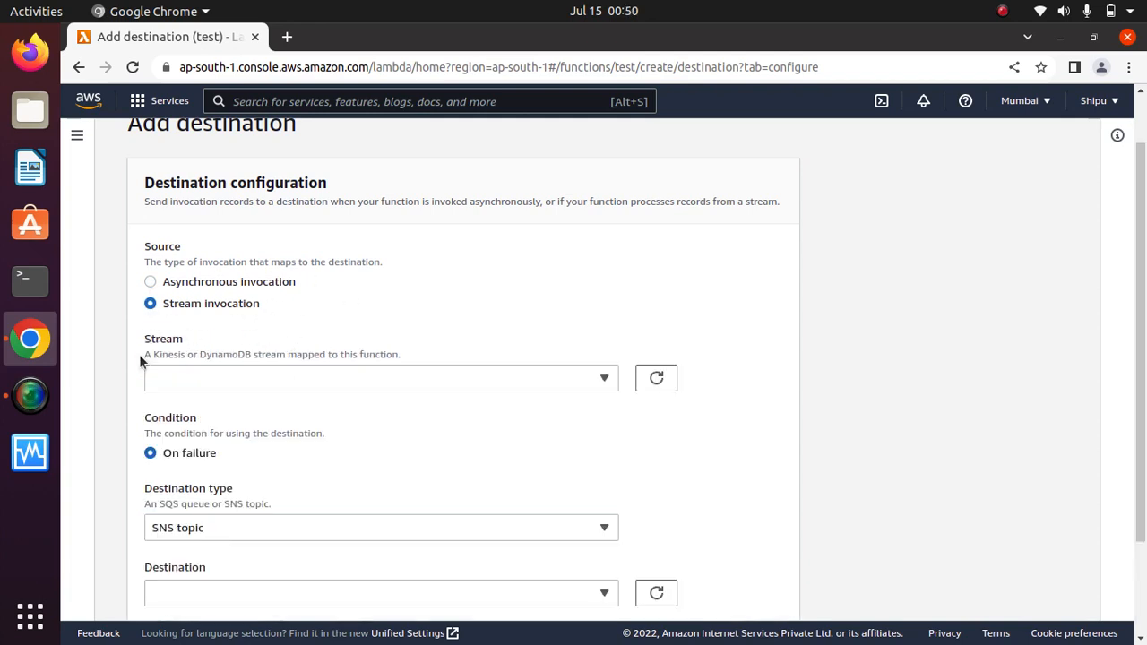
drag(140, 357, 405, 356)
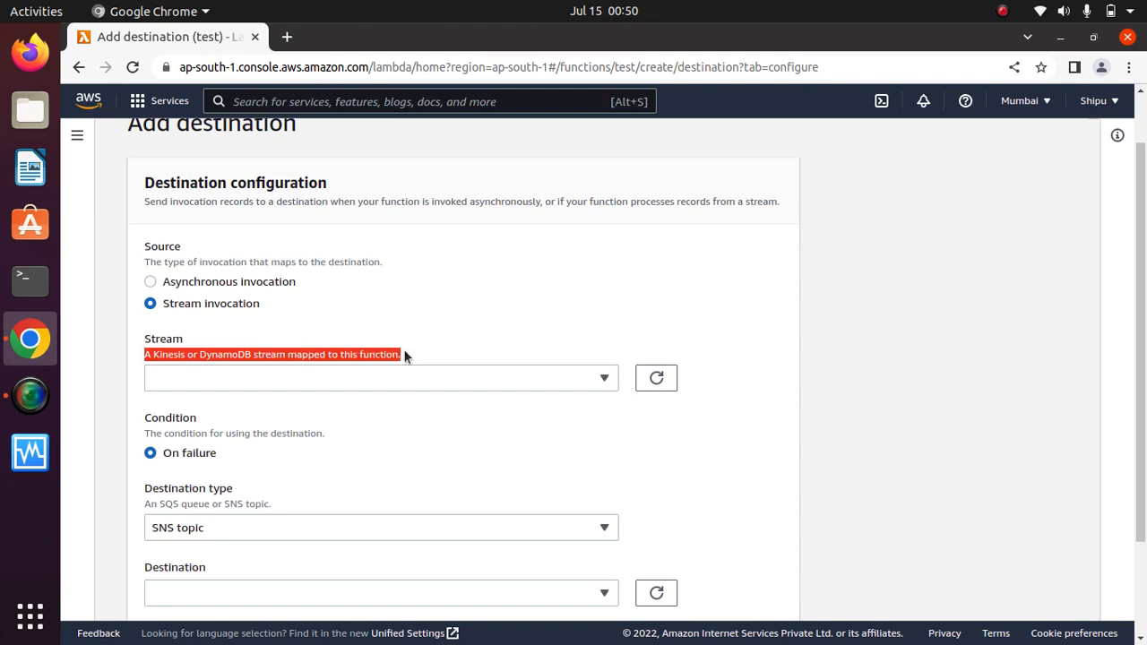
click(442, 349)
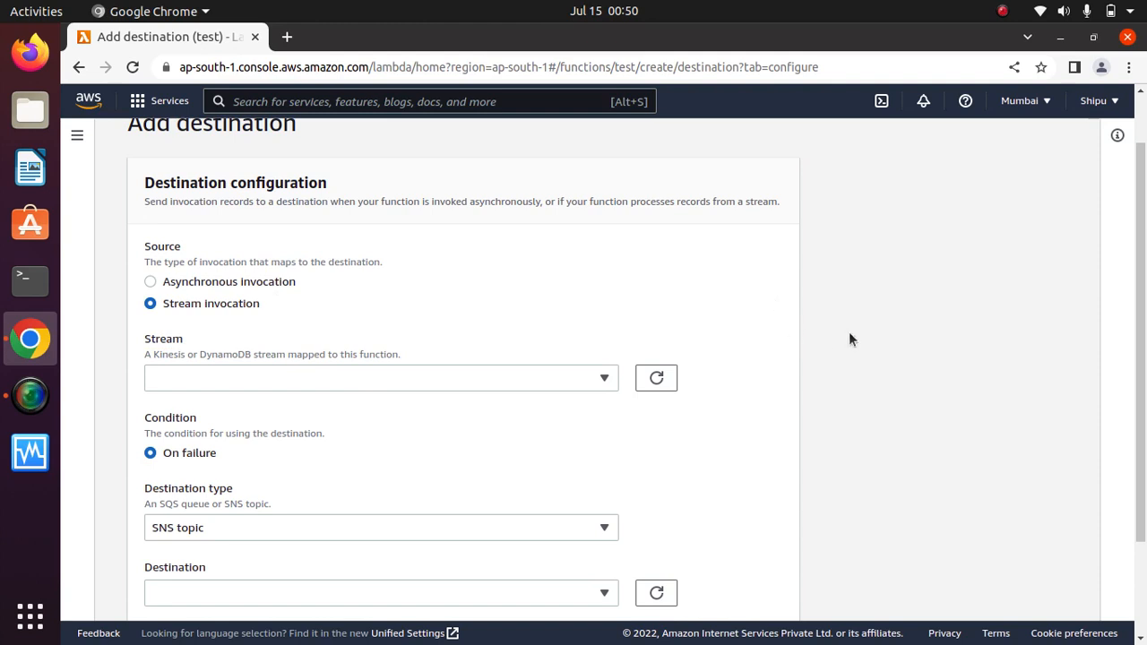
scroll(1143, 297, down, 3)
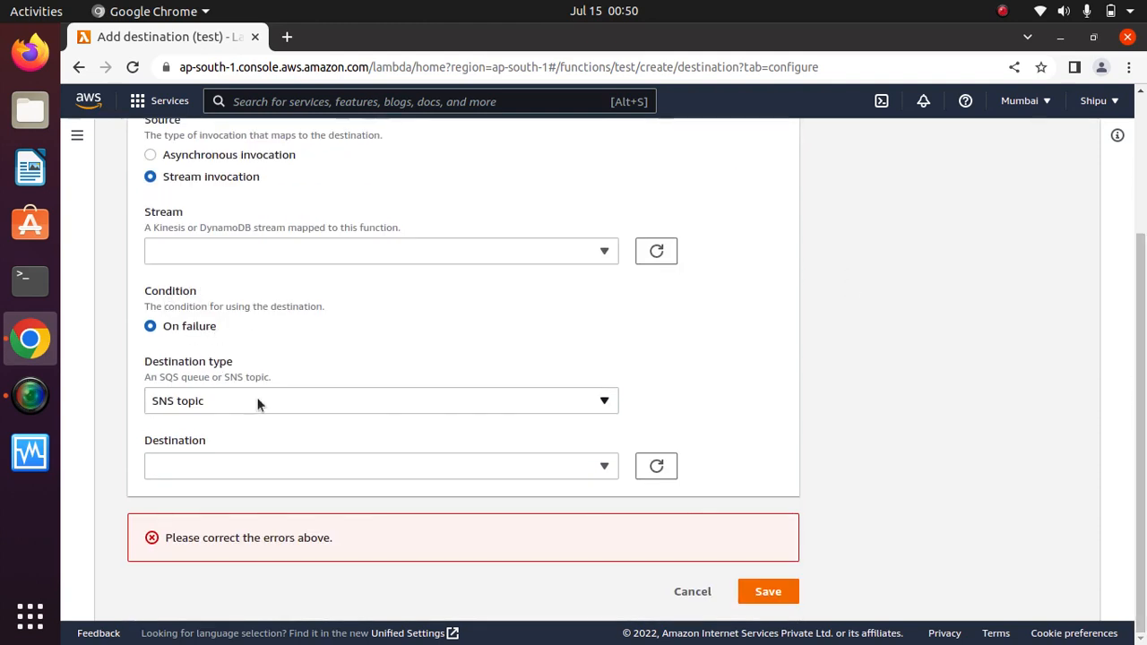
Review the Destination type options, then cancel the destination setup.
drag(241, 364, 141, 361)
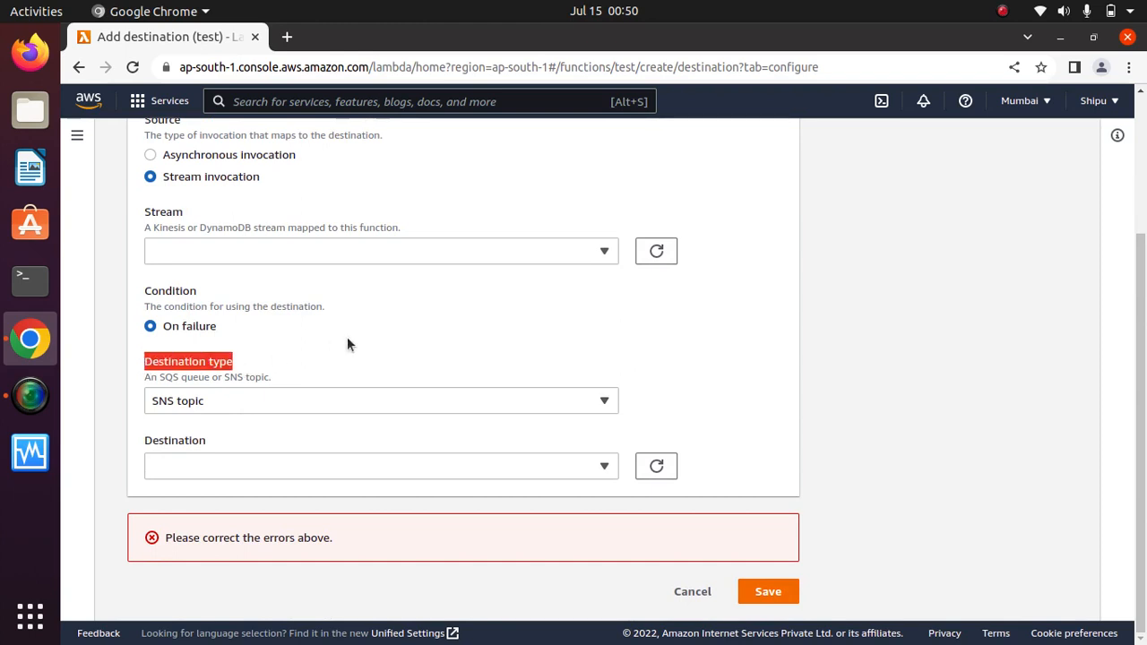
click(294, 339)
drag(211, 378, 253, 377)
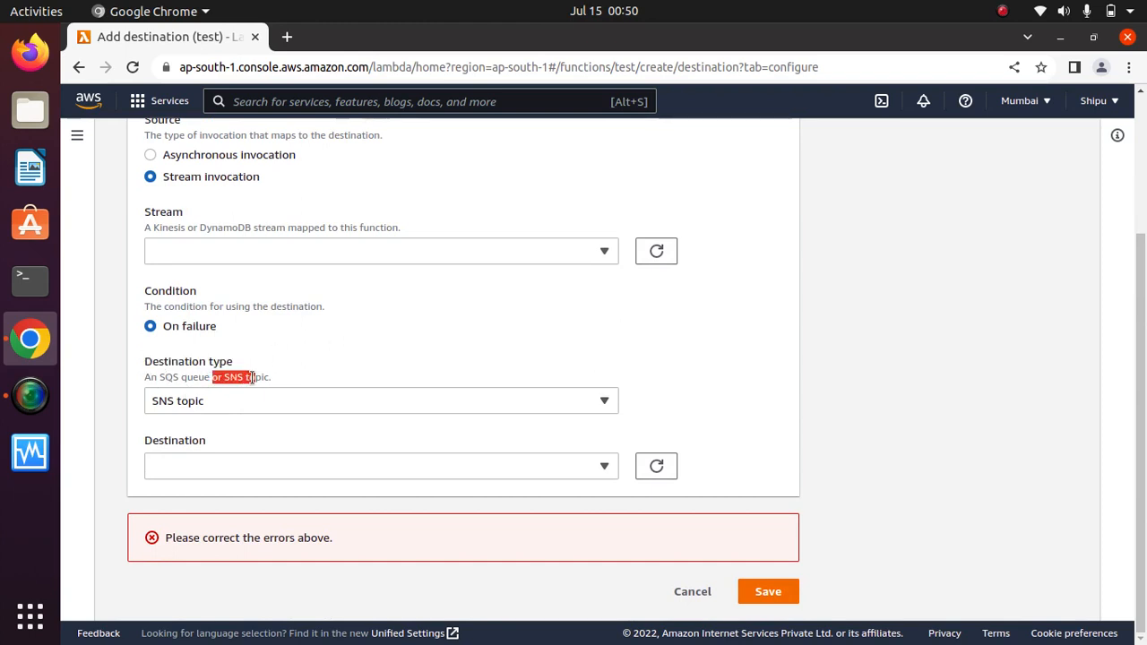
click(281, 377)
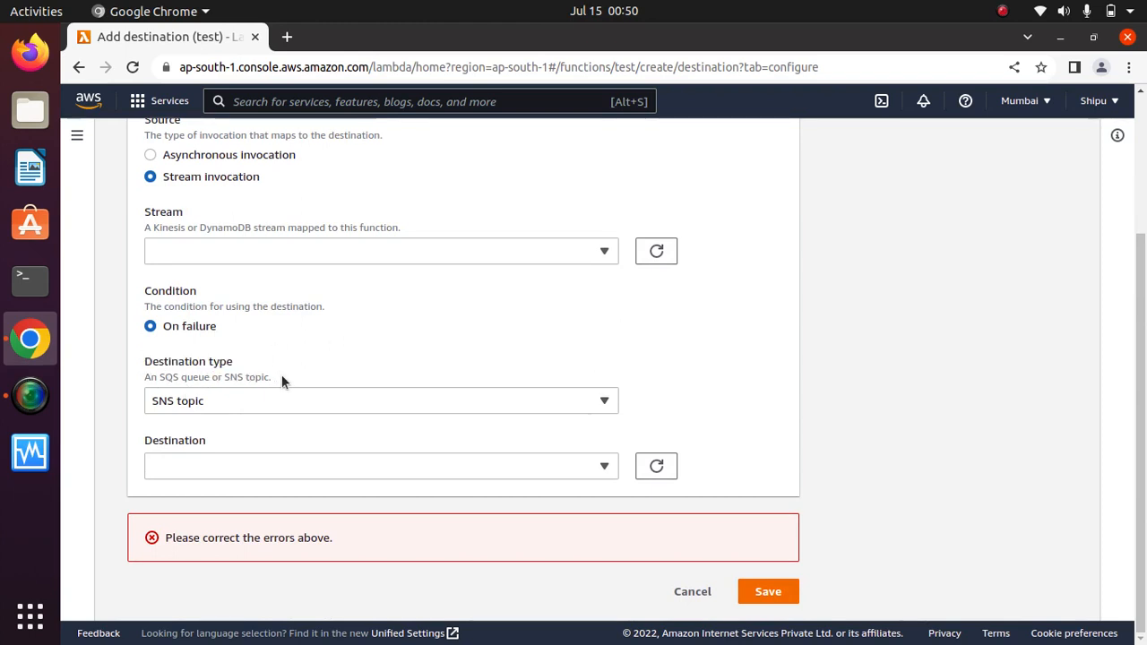
drag(271, 378, 224, 378)
click(333, 347)
click(692, 591)
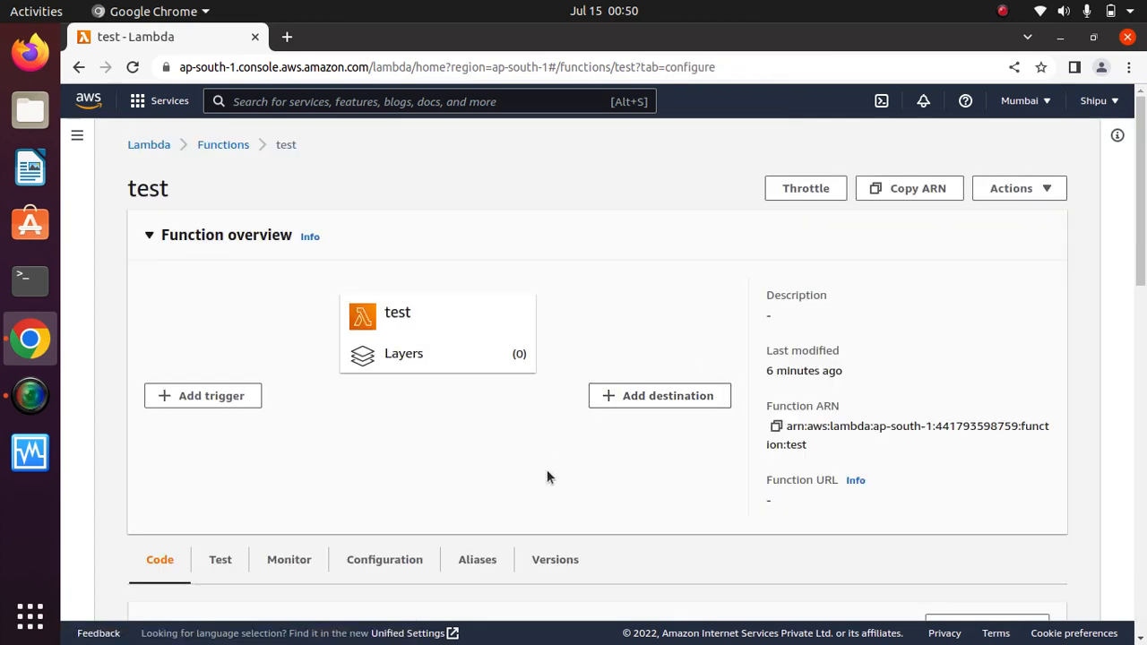
scroll(499, 453, down, 5)
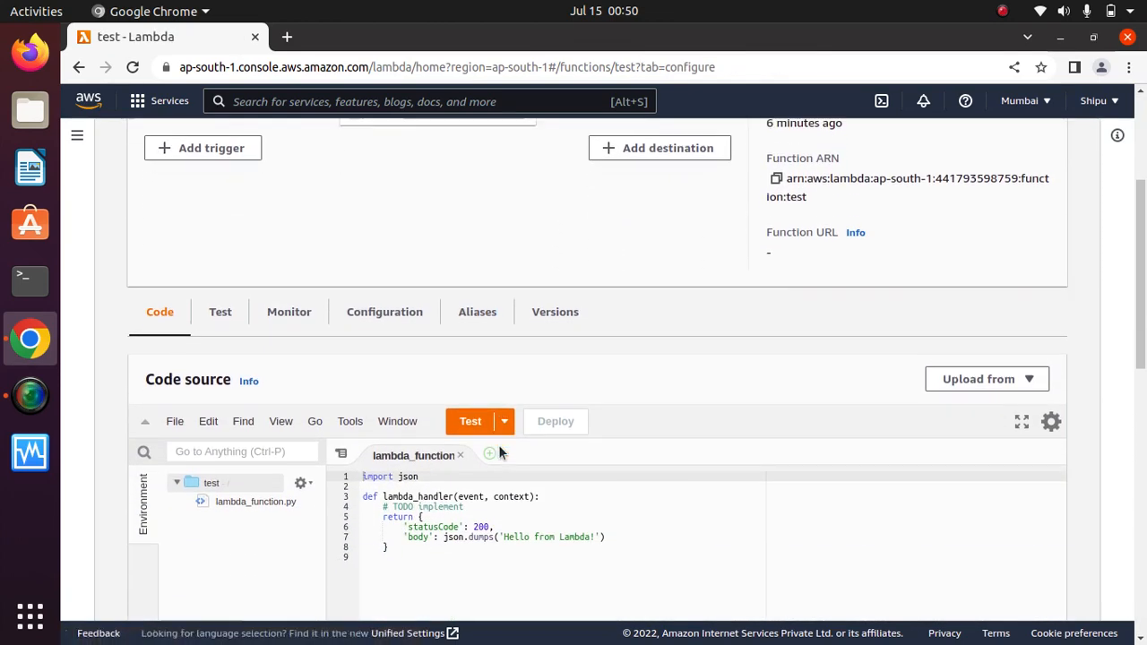
scroll(498, 445, down, 2)
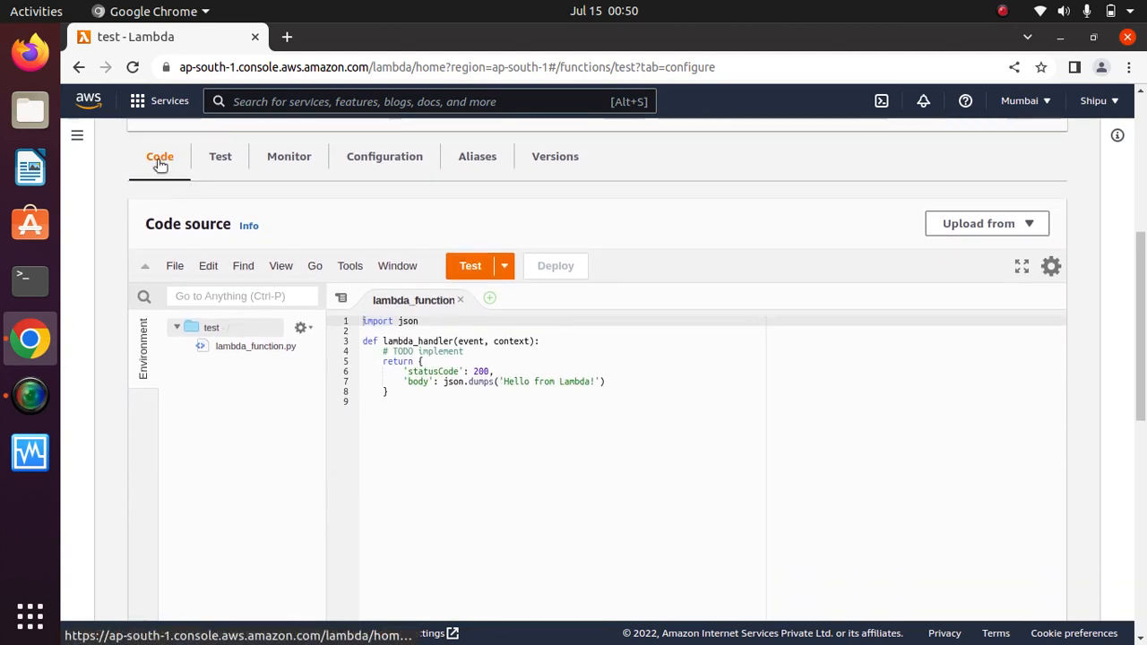
drag(600, 410, 397, 320)
click(473, 453)
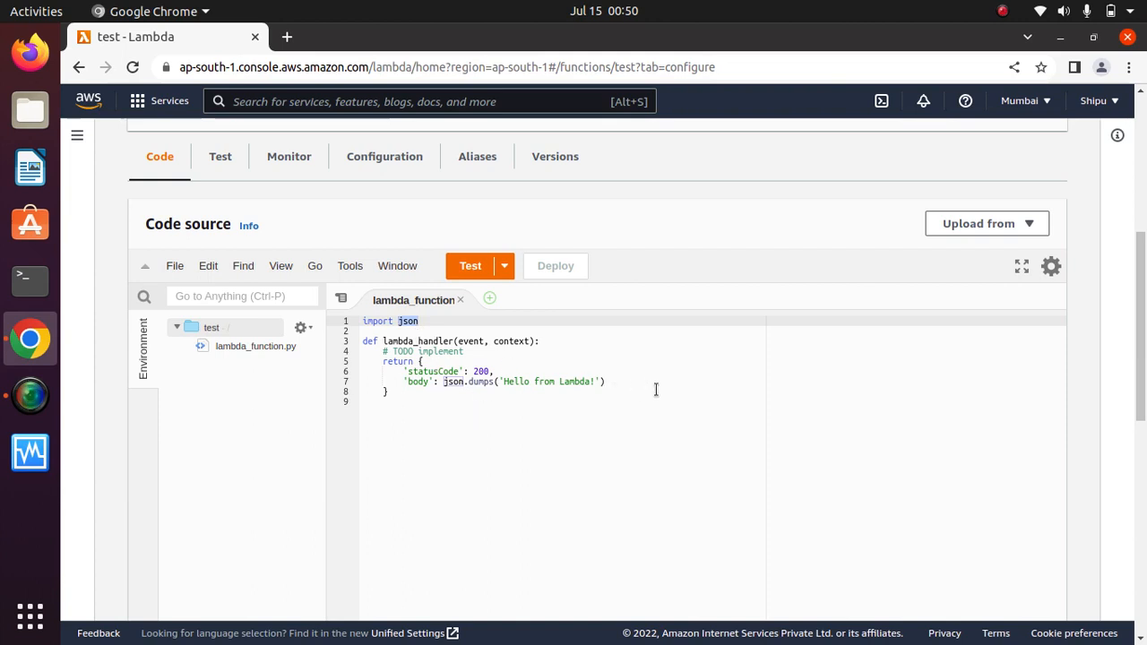
drag(470, 437, 352, 324)
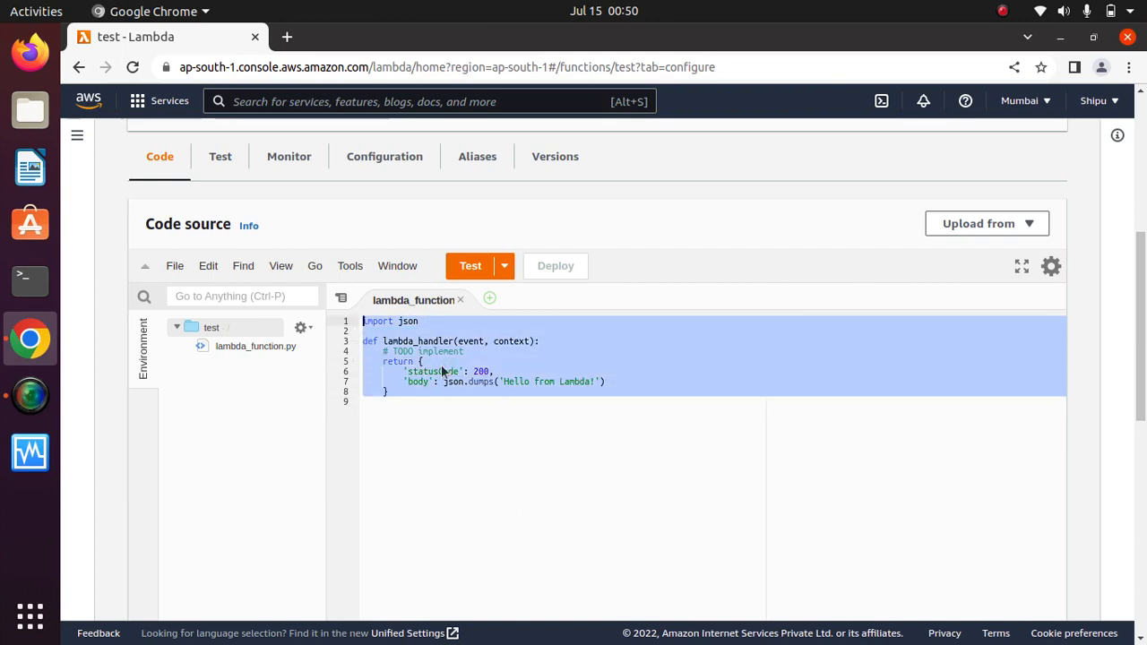
drag(418, 320, 399, 320)
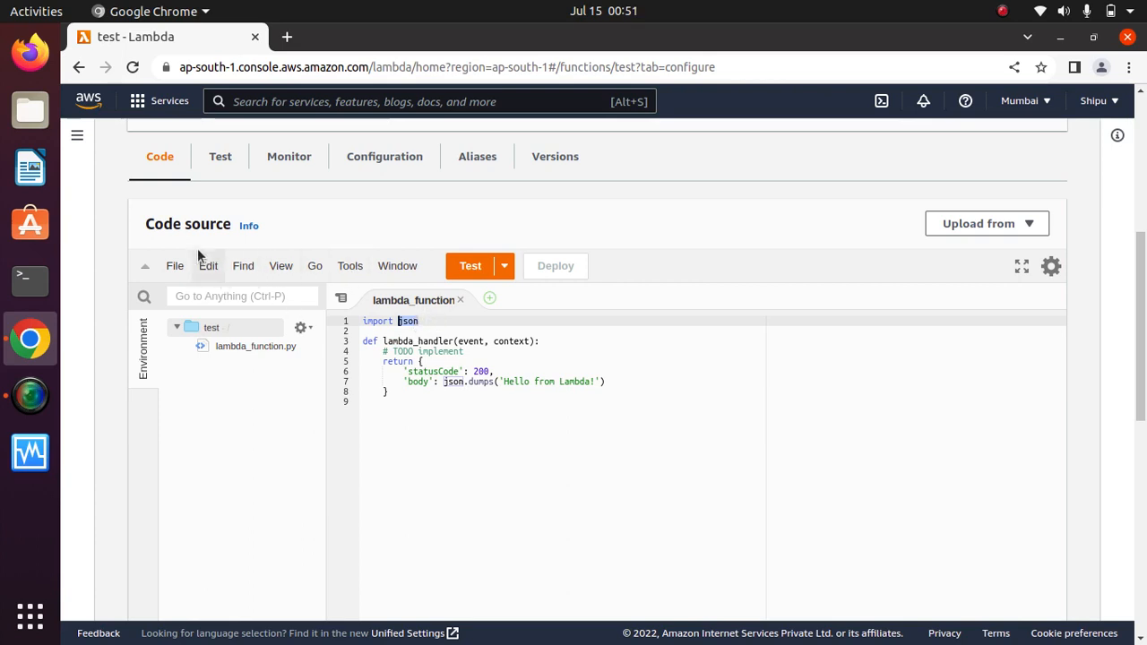
click(221, 162)
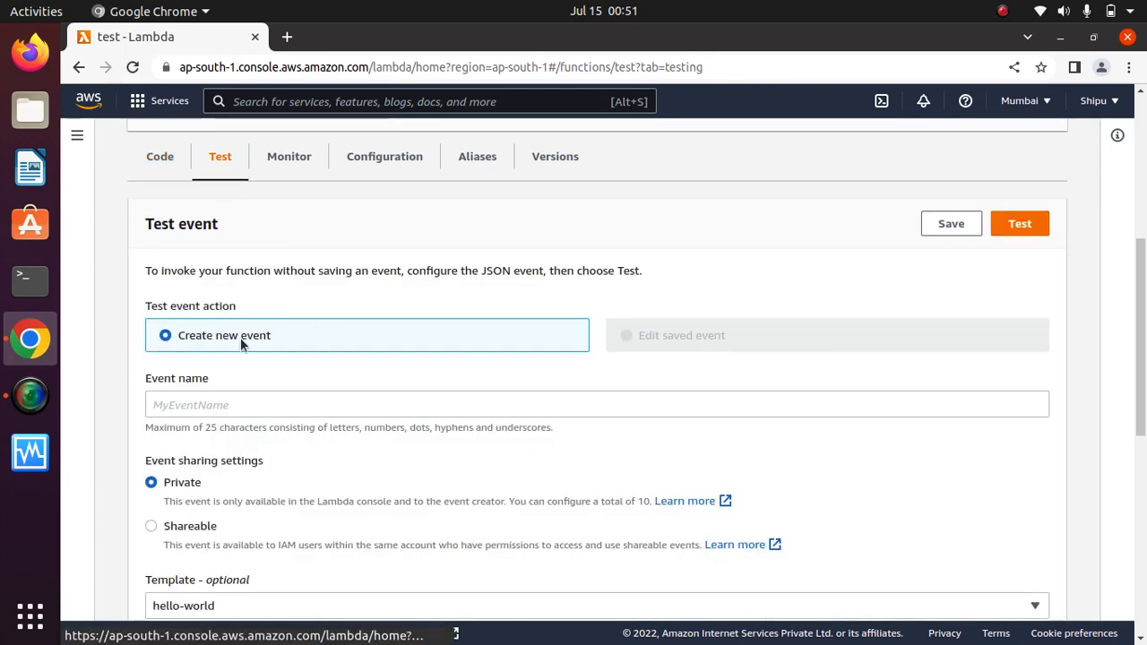
drag(1139, 306, 1136, 431)
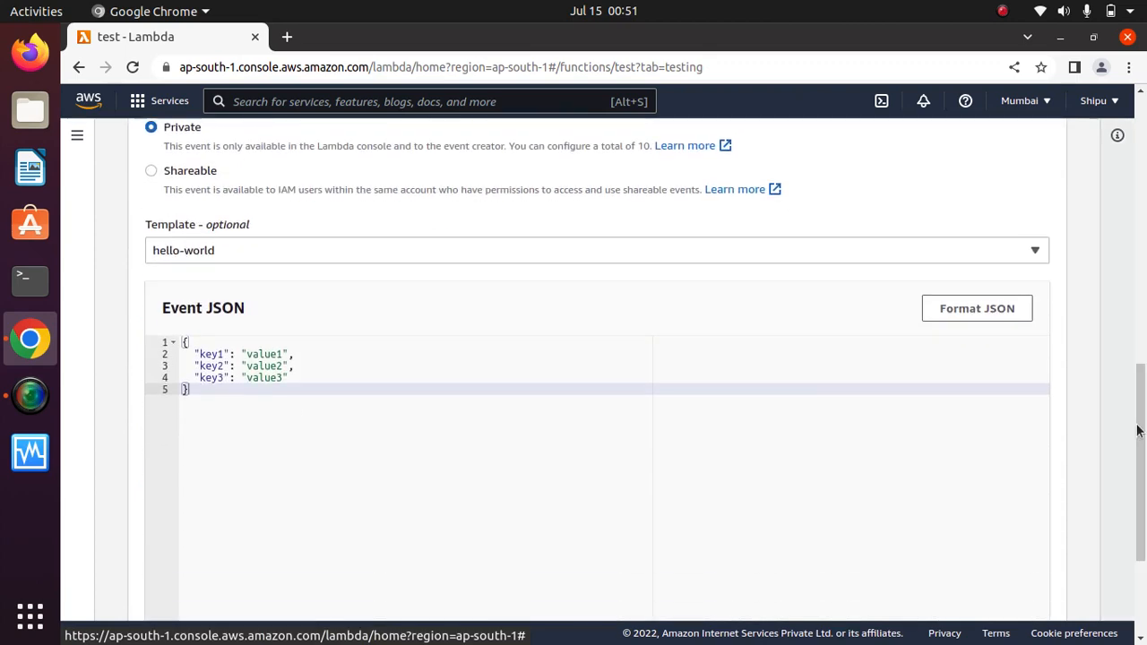
drag(235, 226, 146, 224)
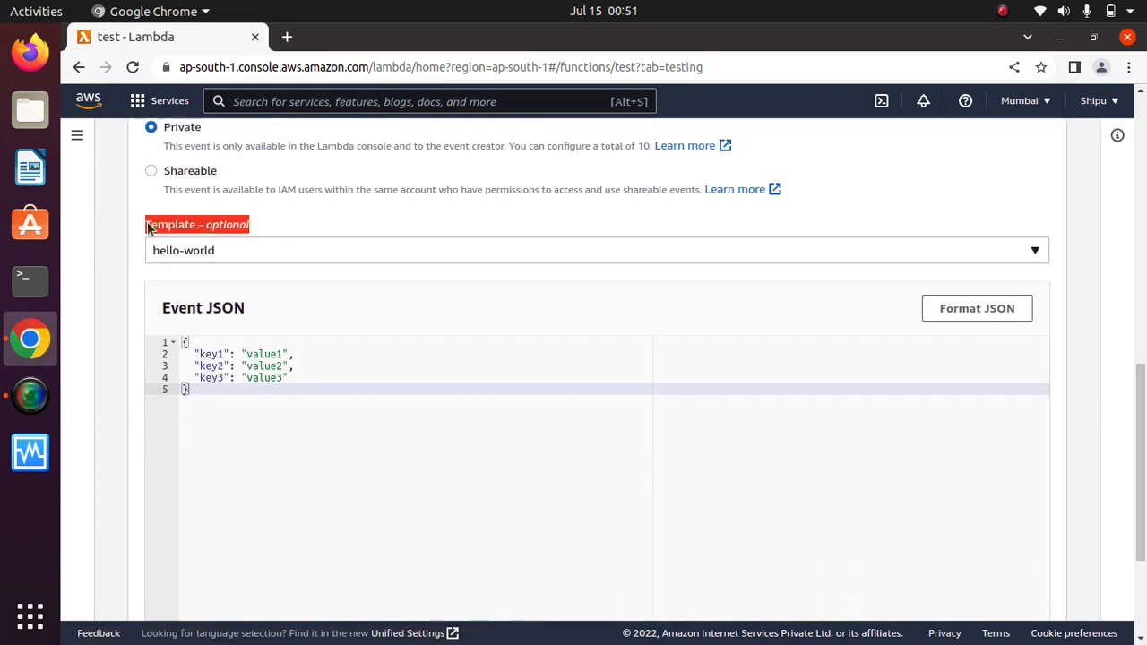
click(224, 252)
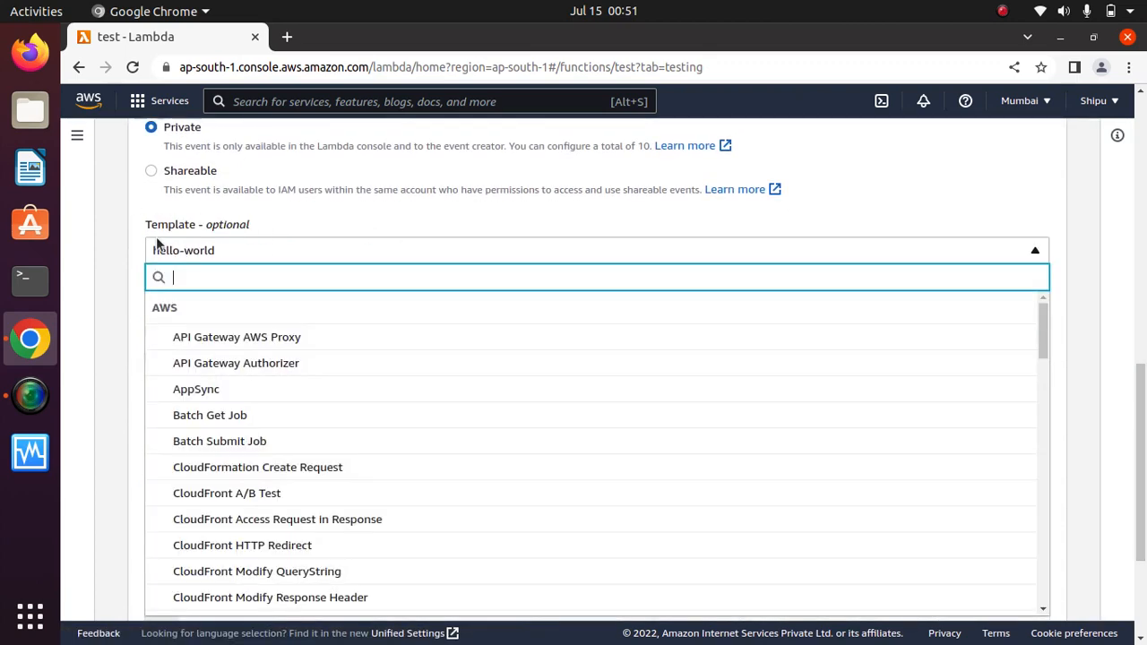
click(326, 205)
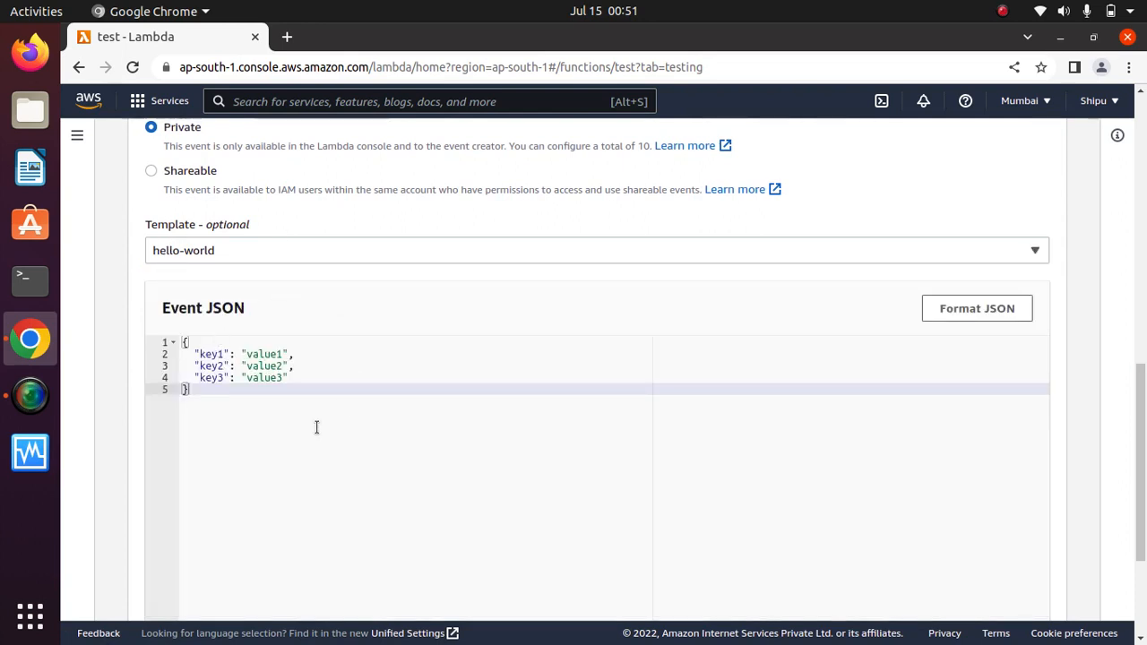
drag(315, 427, 215, 336)
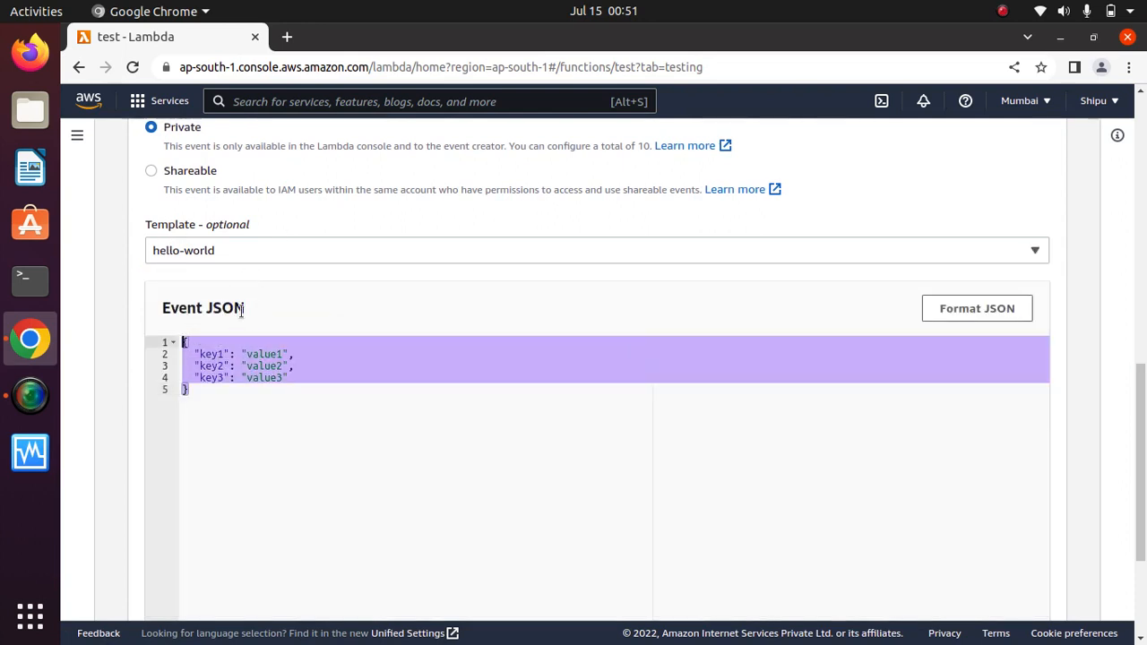
scroll(1143, 360, up, 1)
scroll(1143, 360, up, 5)
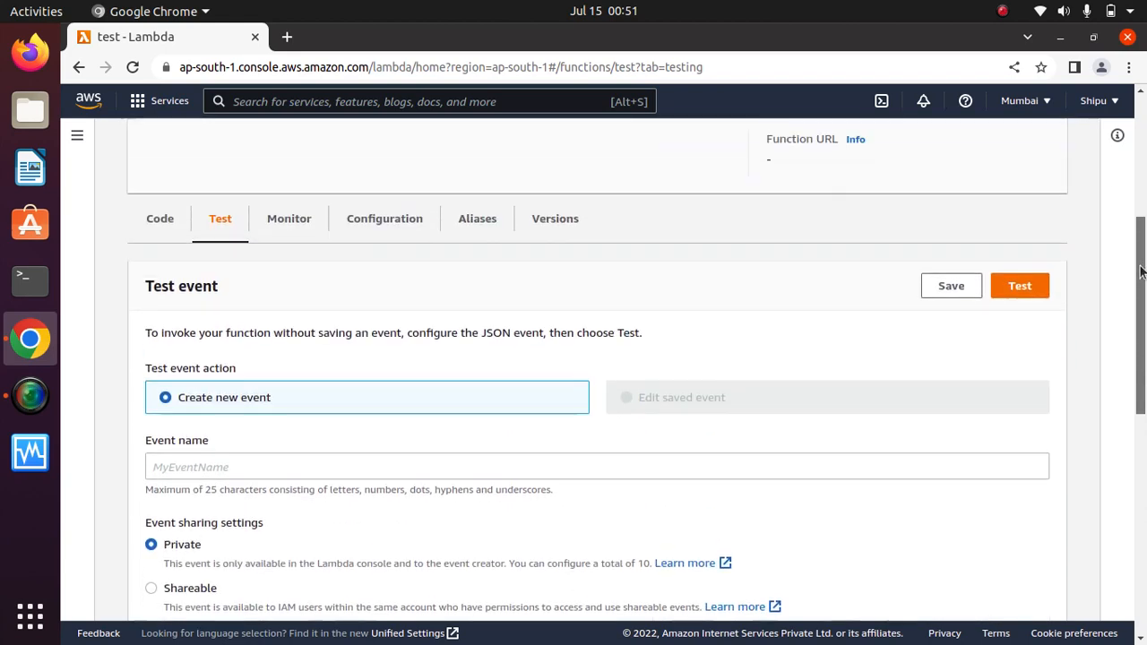
click(150, 218)
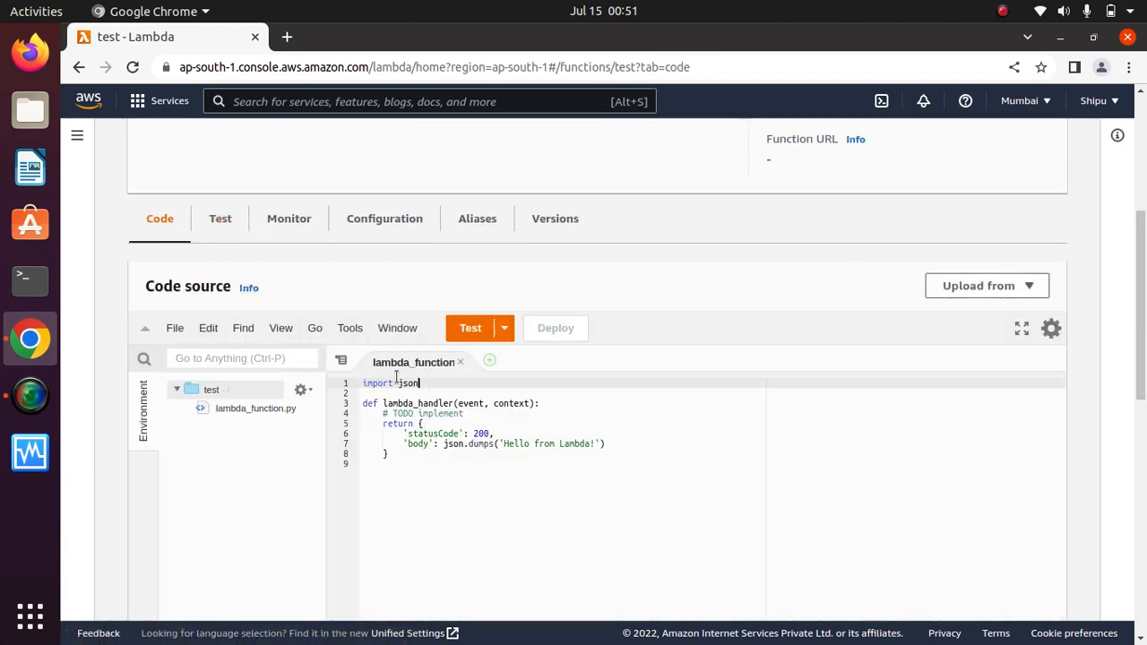
Replace the handler's returned dictionary with return "Hello world".
drag(396, 377, 363, 387)
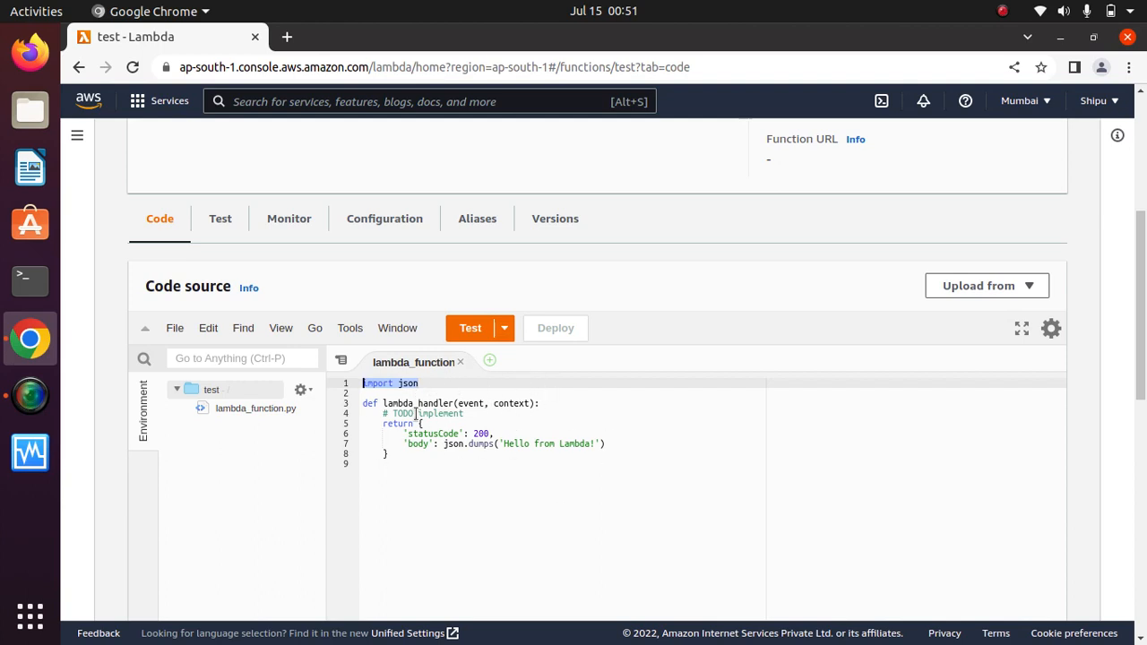
click(615, 445)
drag(586, 448, 418, 424)
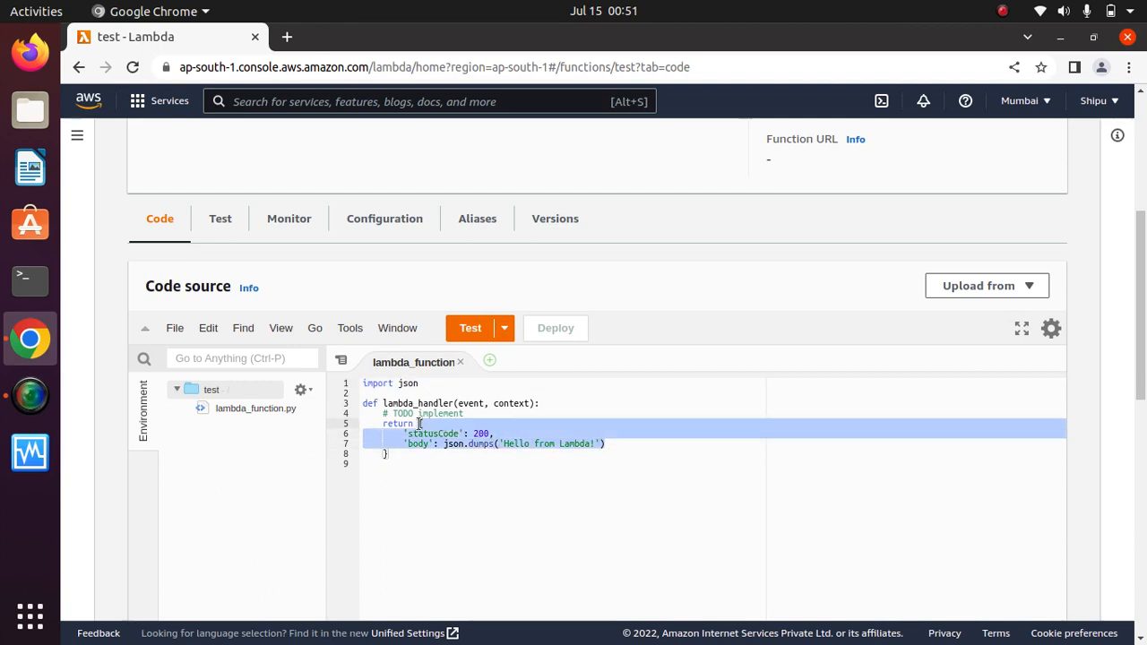
key(BackSpace)
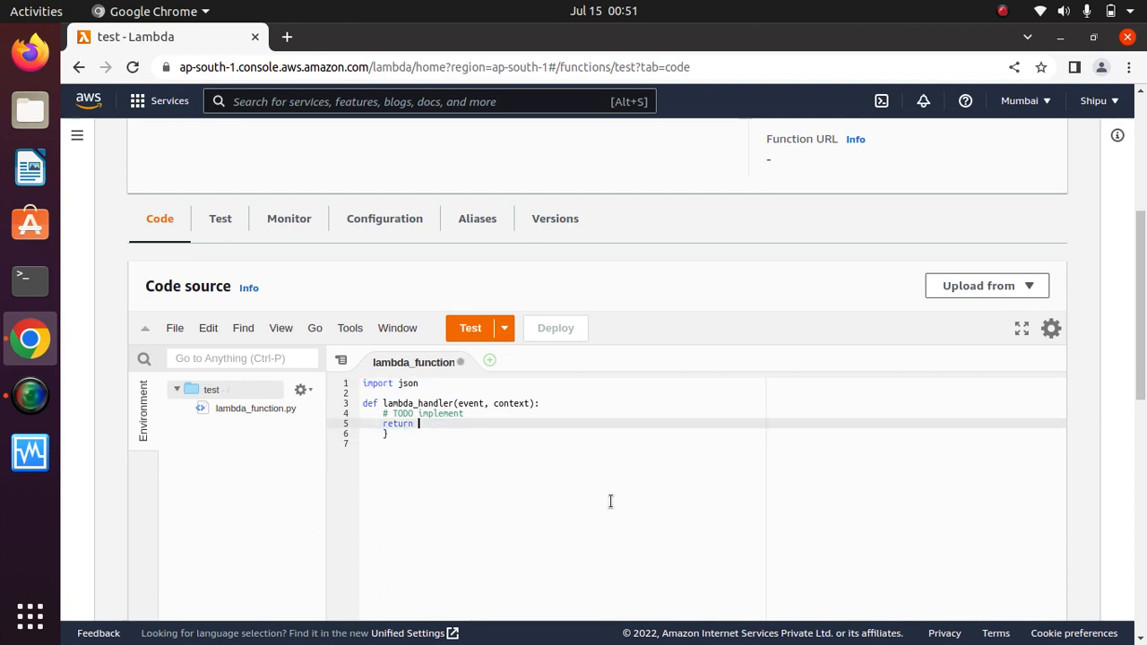
key(BackSpace)
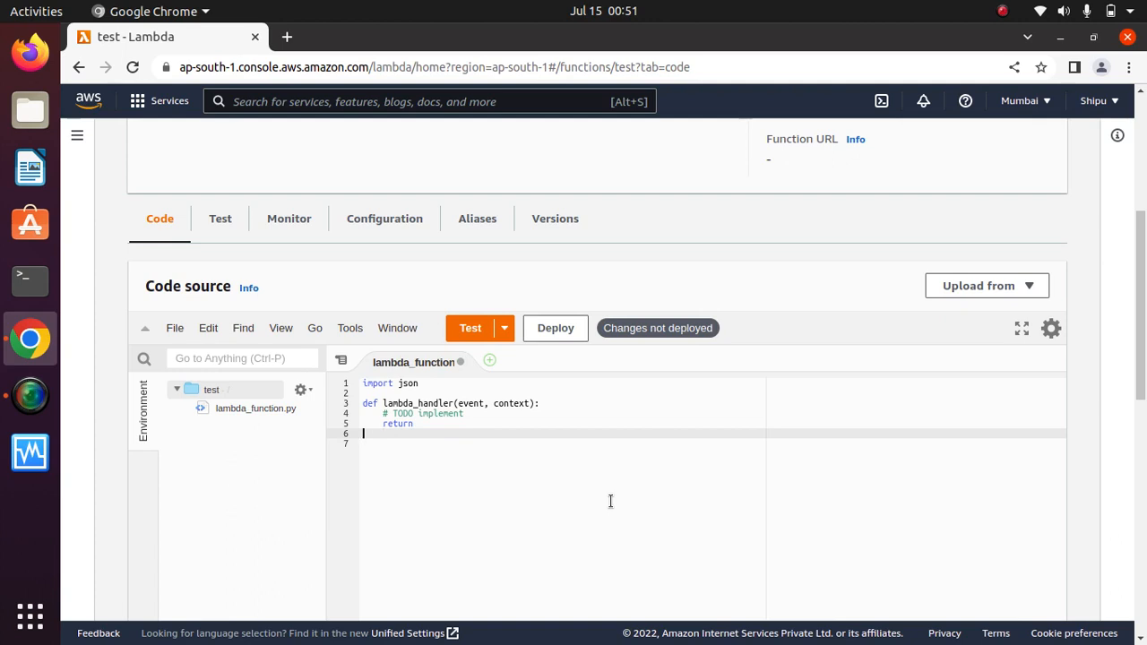
key(BackSpace)
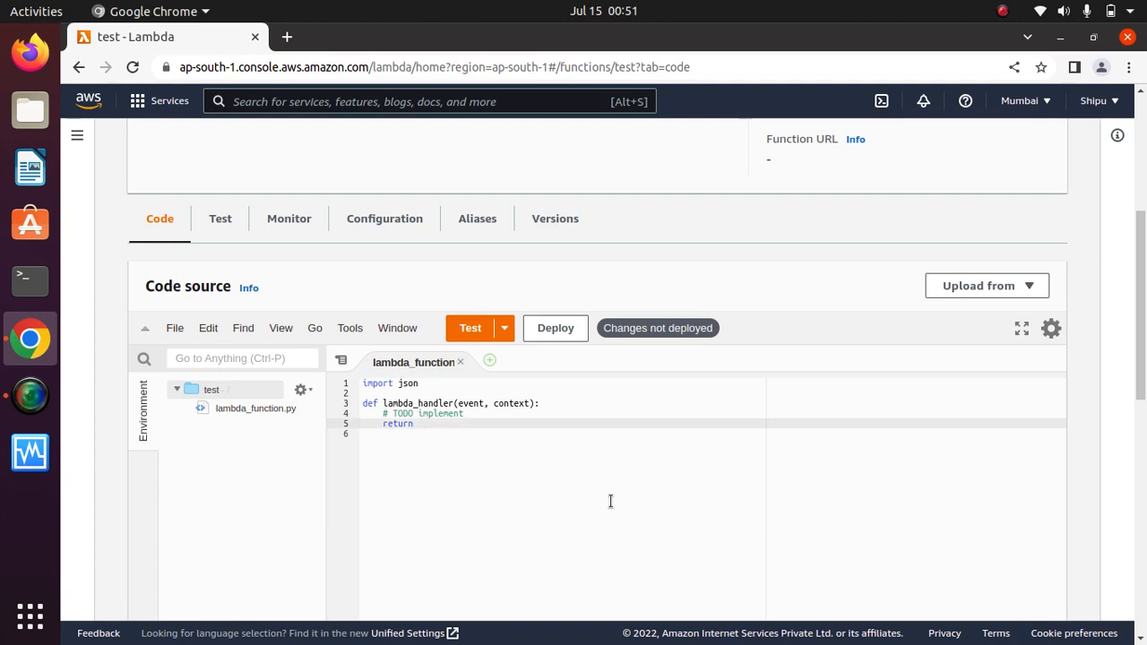
text("Hello world)
Deploy the updated function code.
click(554, 330)
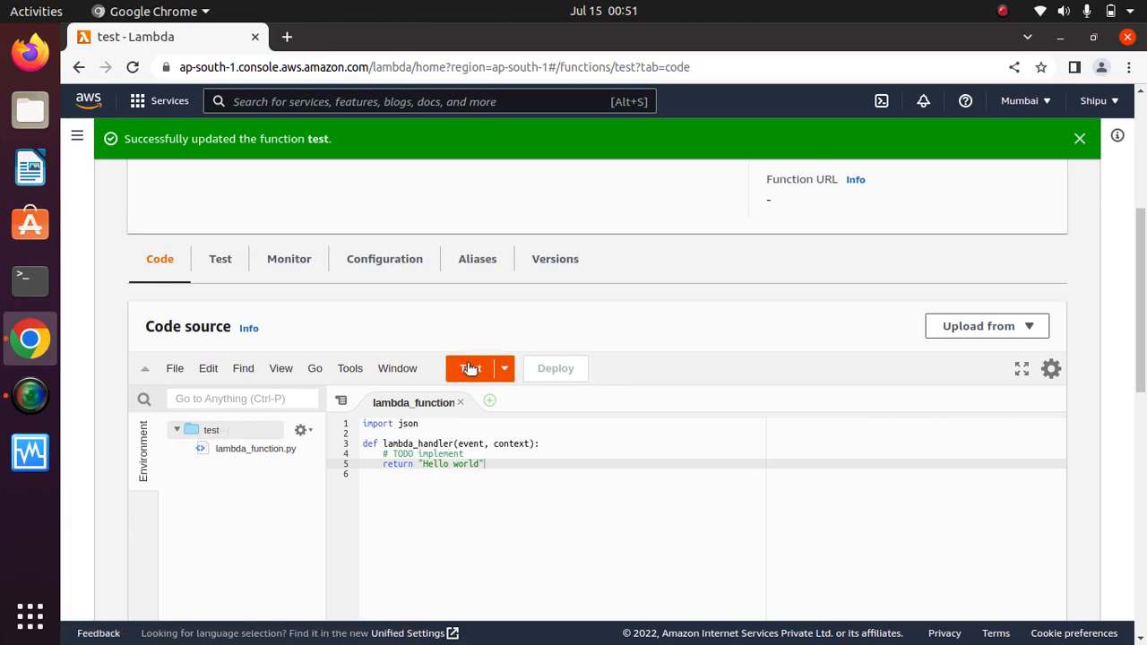
drag(1143, 341, 1141, 398)
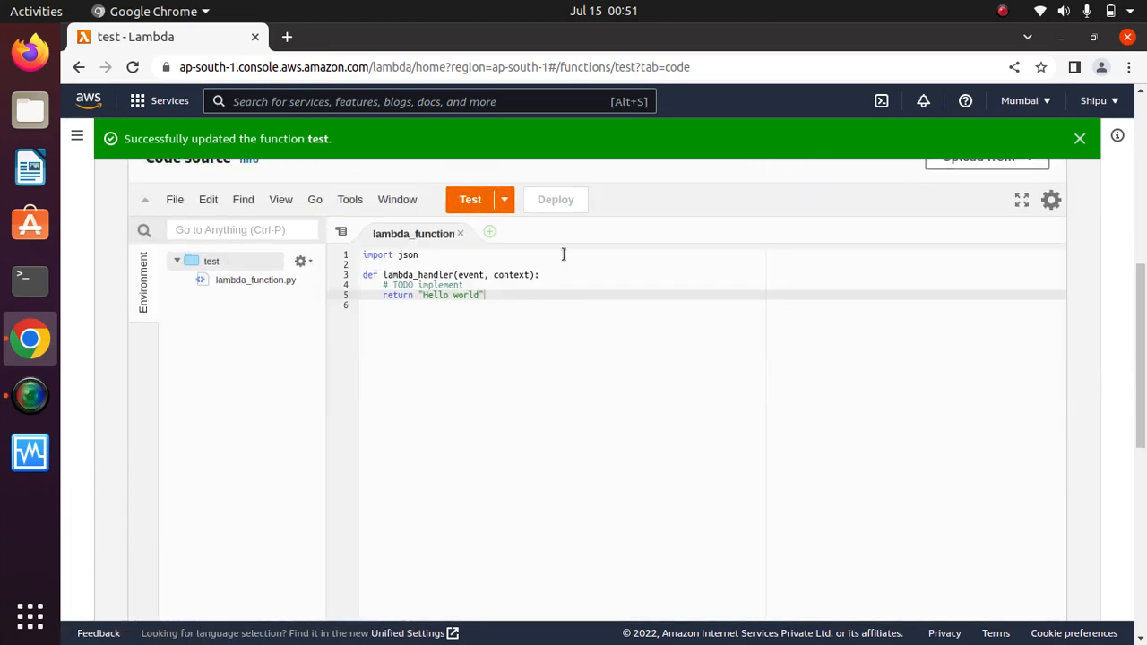
mouse_move(1141, 343)
mouse_down()
mouse_move(1129, 165)
mouse_move(1135, 360)
mouse_move(1136, 340)
mouse_up()
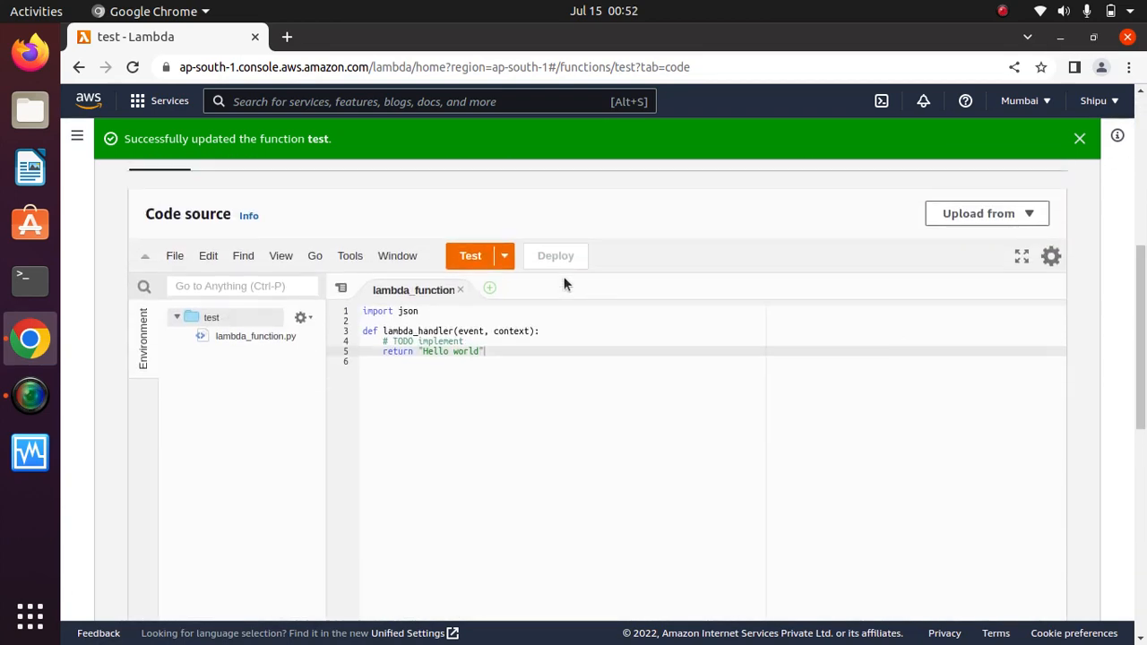
Create and save a test event named 'demo'.
click(505, 257)
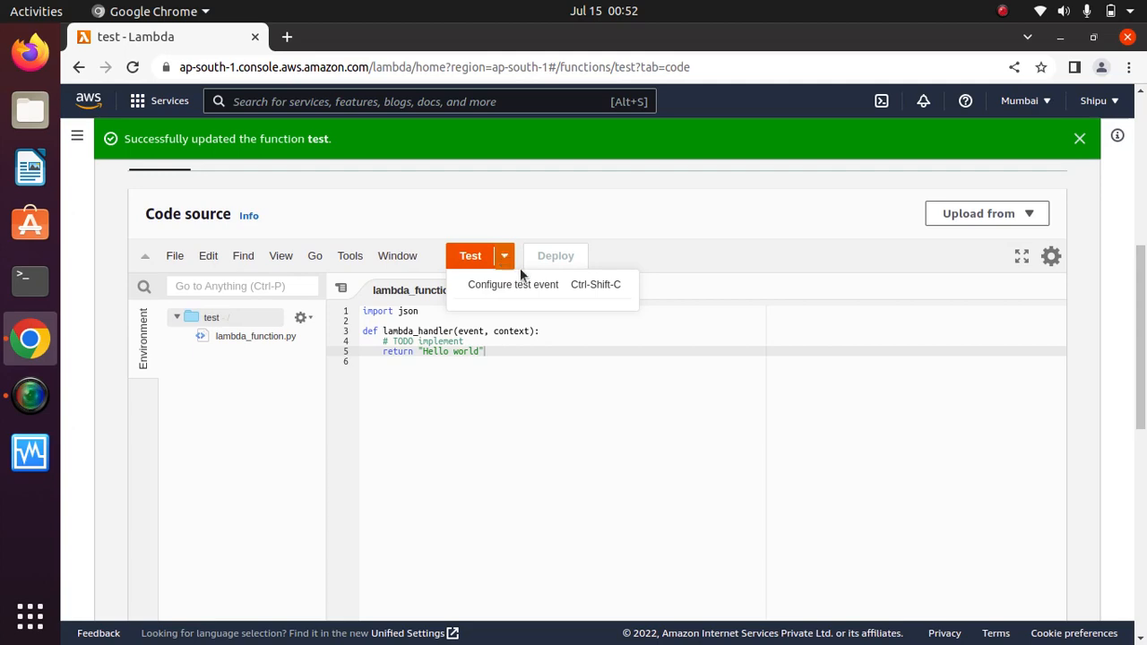
click(518, 284)
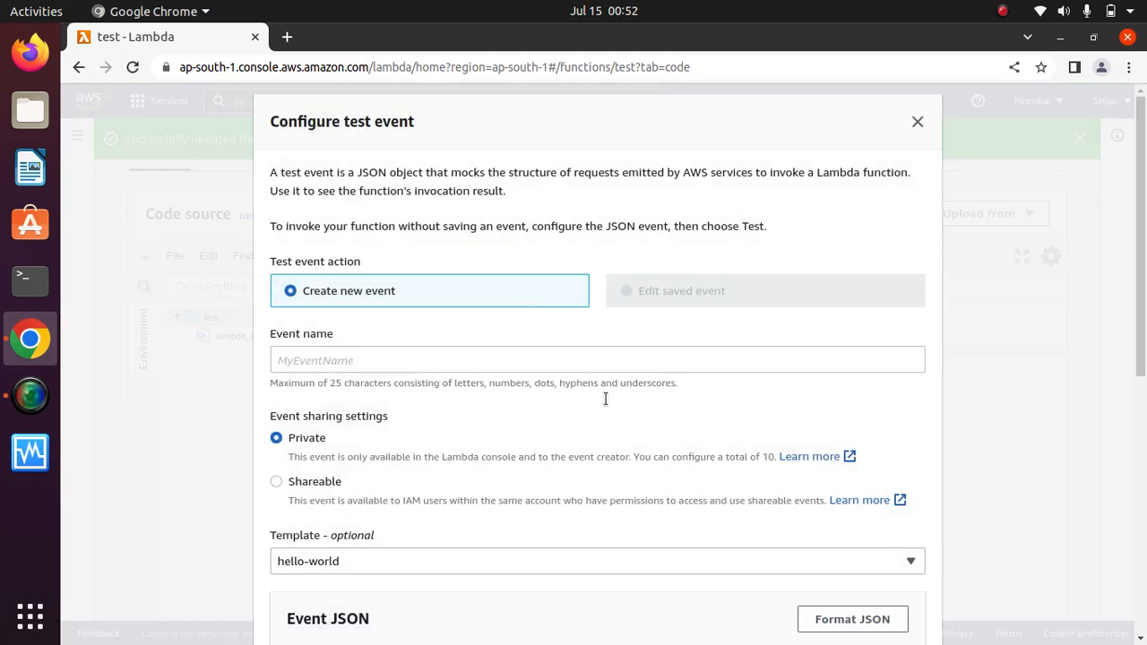
click(918, 121)
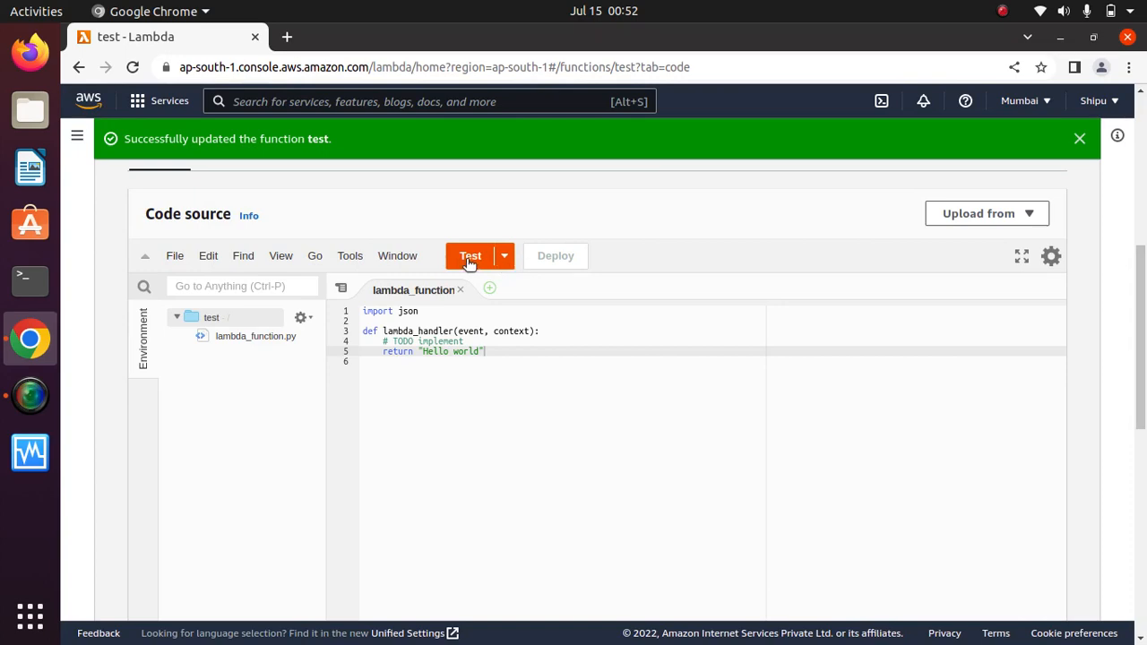
click(505, 259)
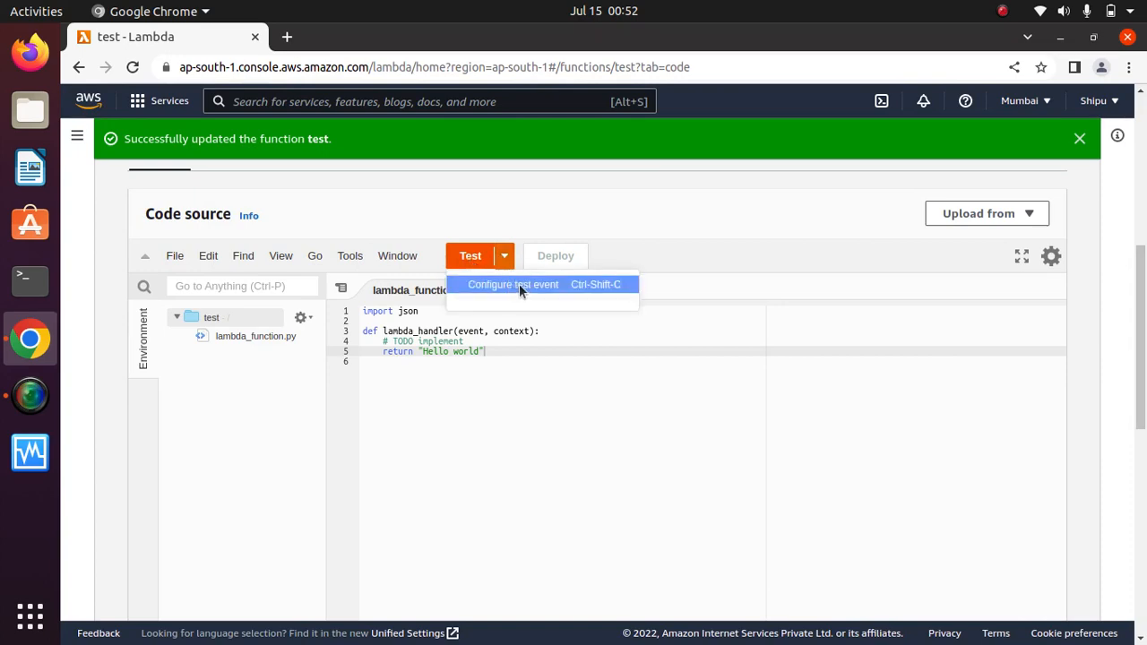
click(516, 285)
click(350, 360)
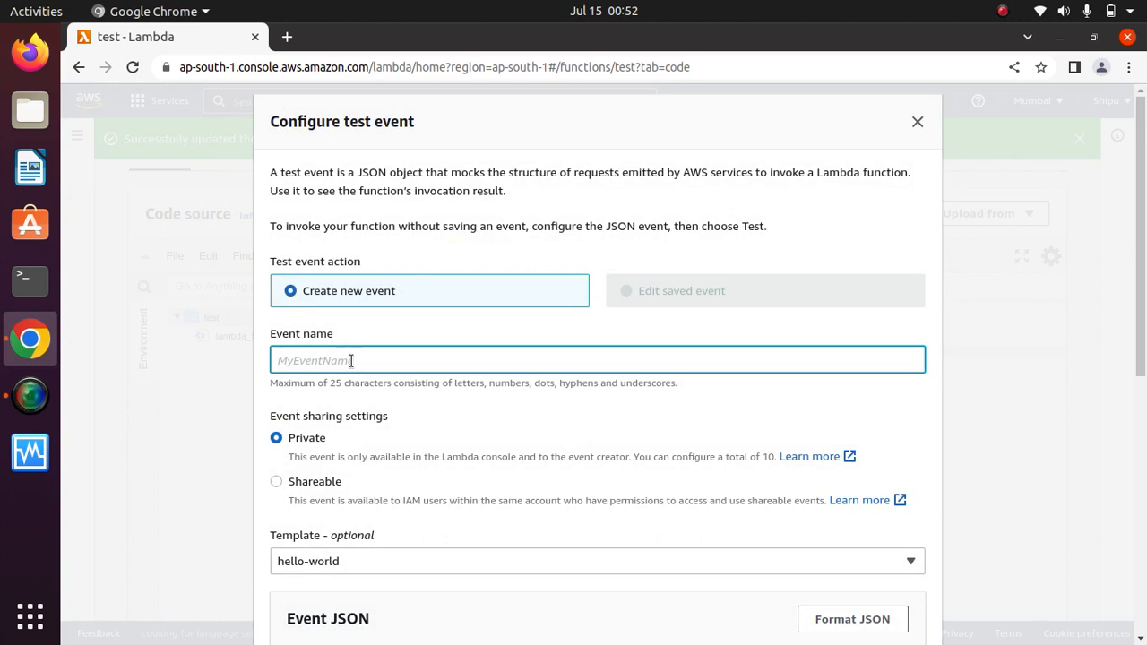
text(dr)
text(emo)
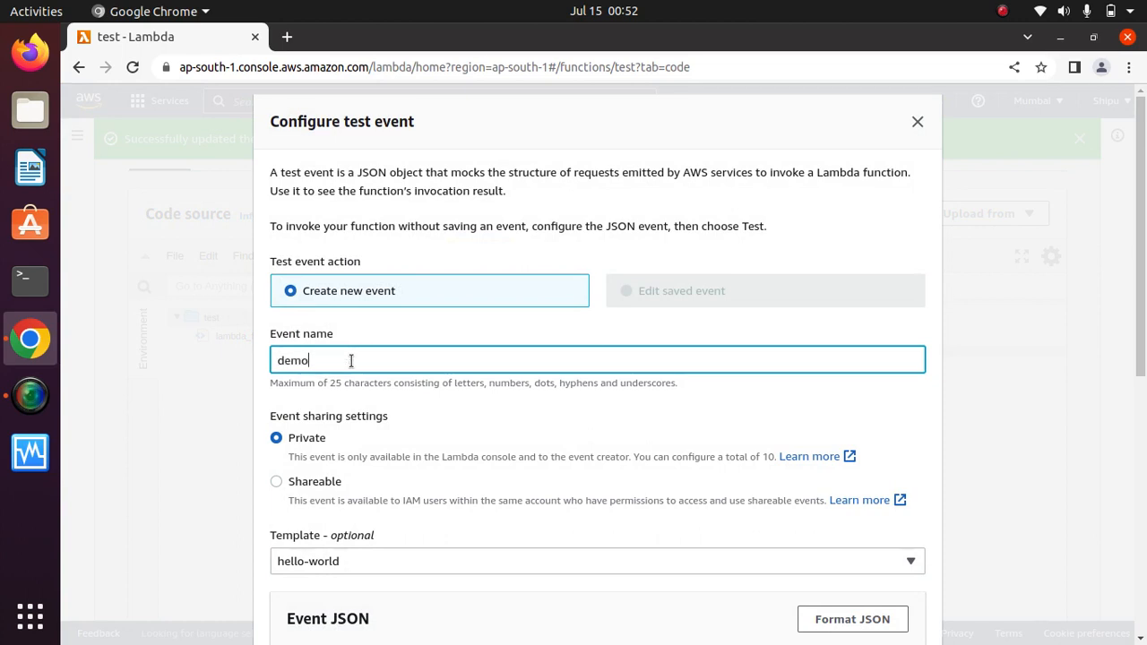
click(445, 457)
scroll(1139, 385, down, 3)
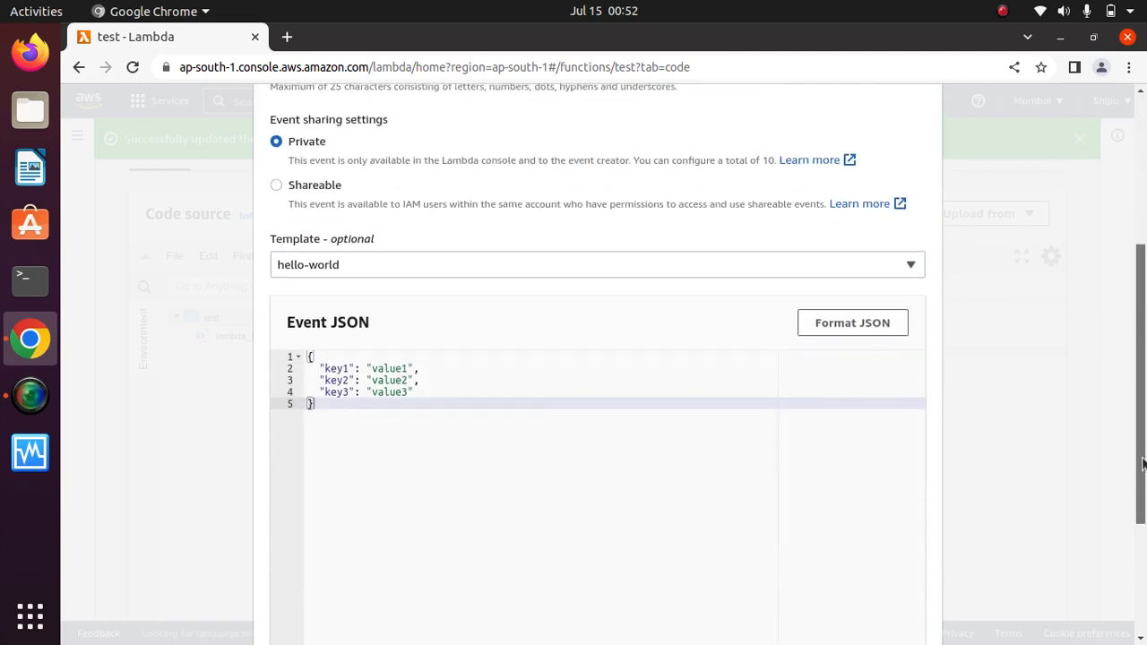
scroll(1139, 385, down, 3)
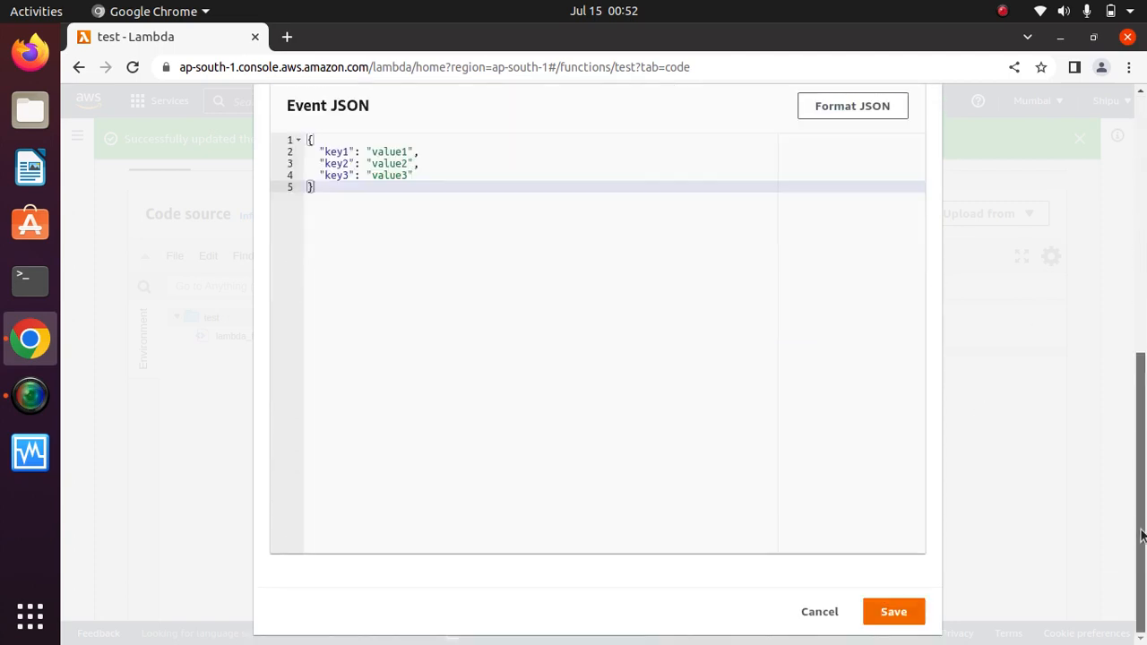
click(909, 610)
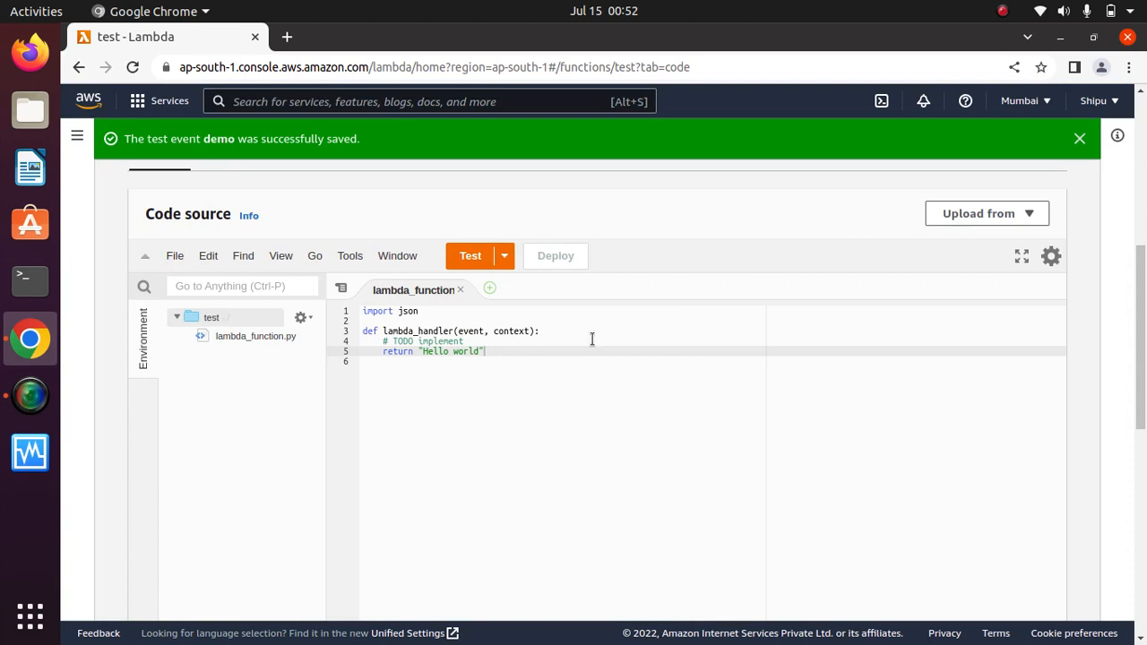
Run the function with the demo event and check the "Hello " response.
click(467, 260)
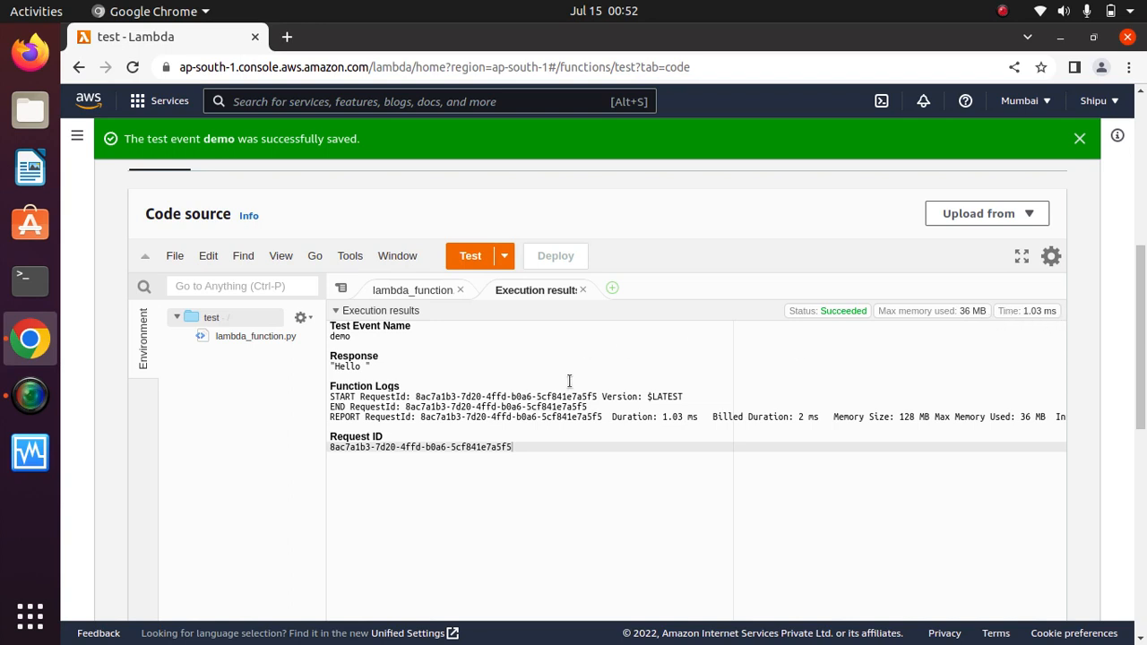
drag(369, 367, 328, 366)
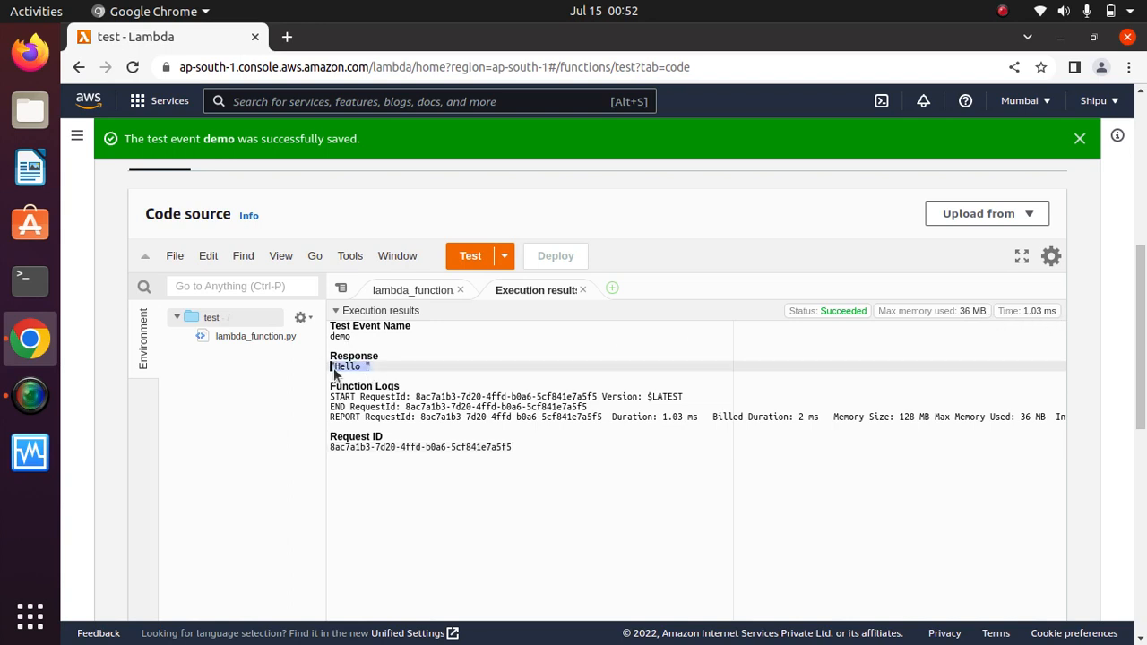
click(400, 373)
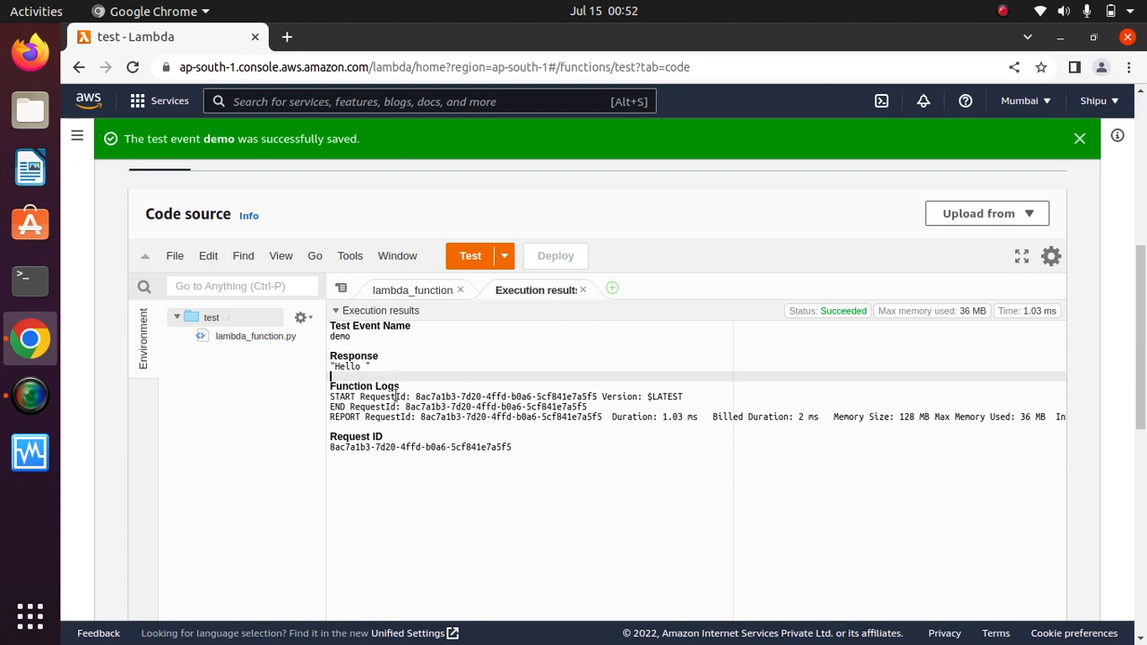
drag(334, 385, 781, 421)
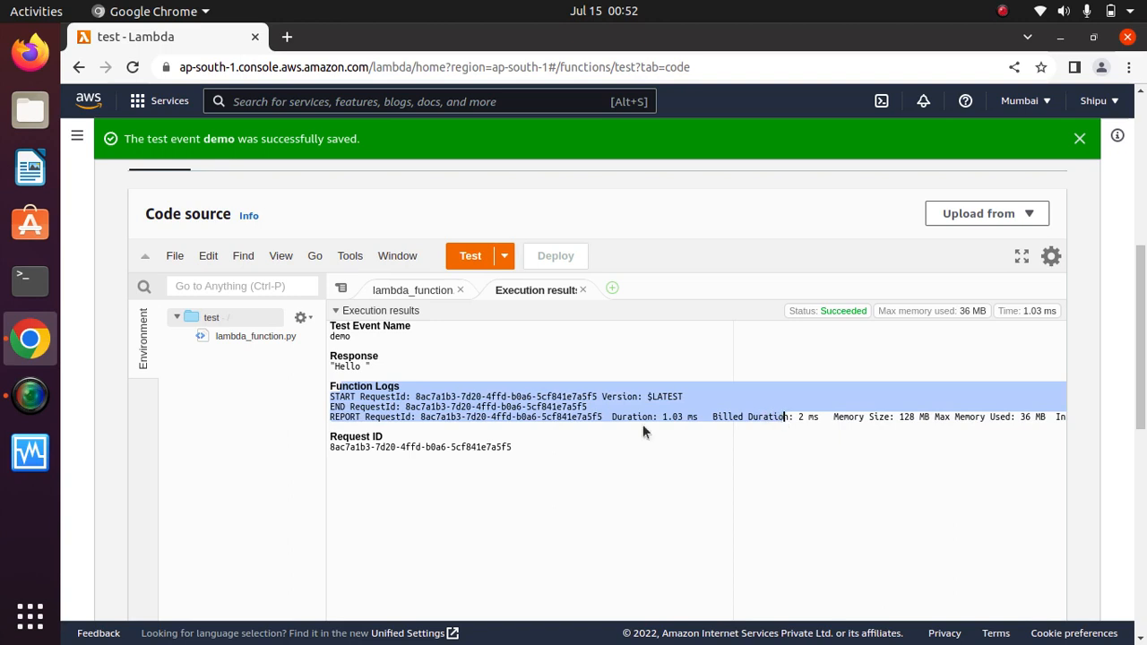
click(464, 456)
triple_click(448, 447)
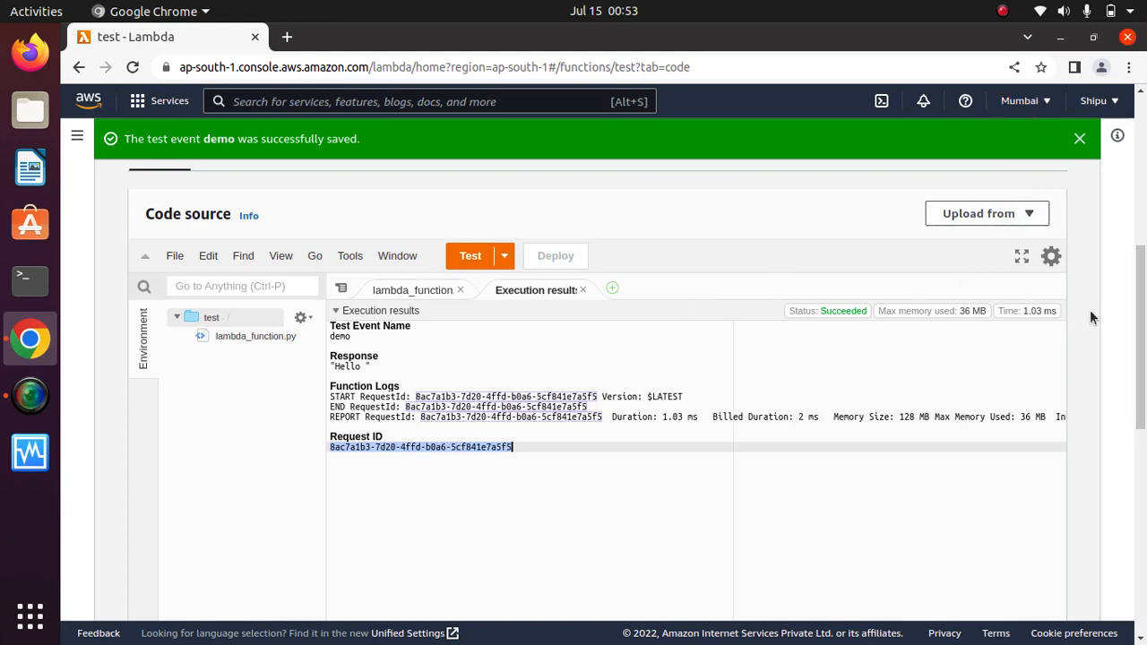
scroll(1090, 309, up, 5)
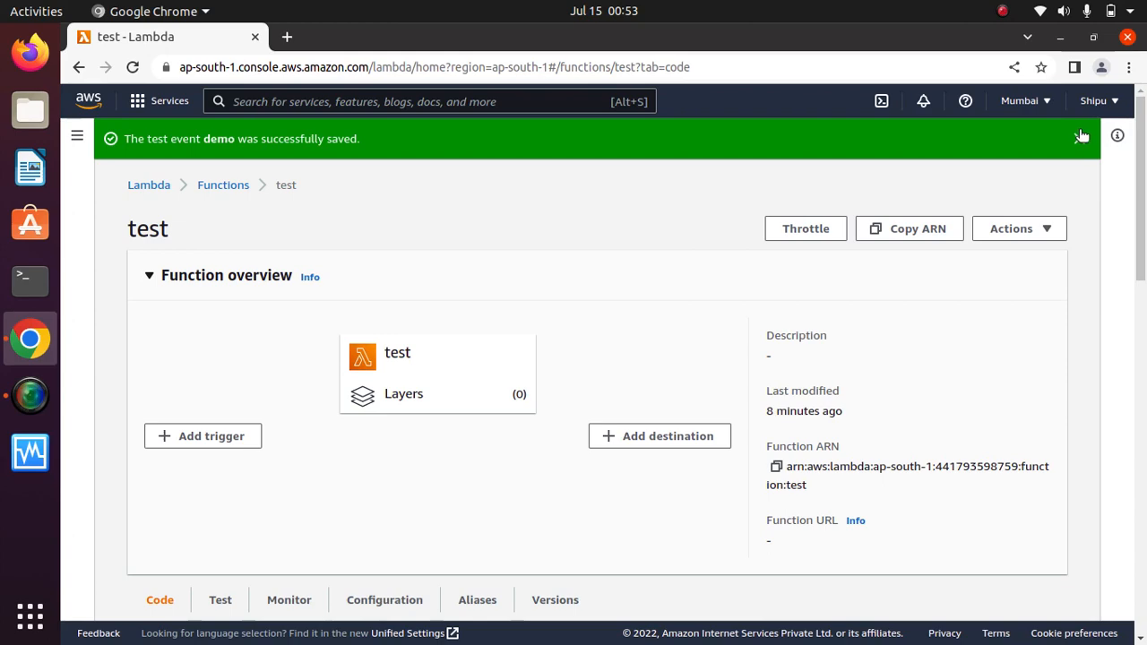
Dismiss the saved notice and start publishing a new version from Actions.
click(1081, 137)
click(1030, 190)
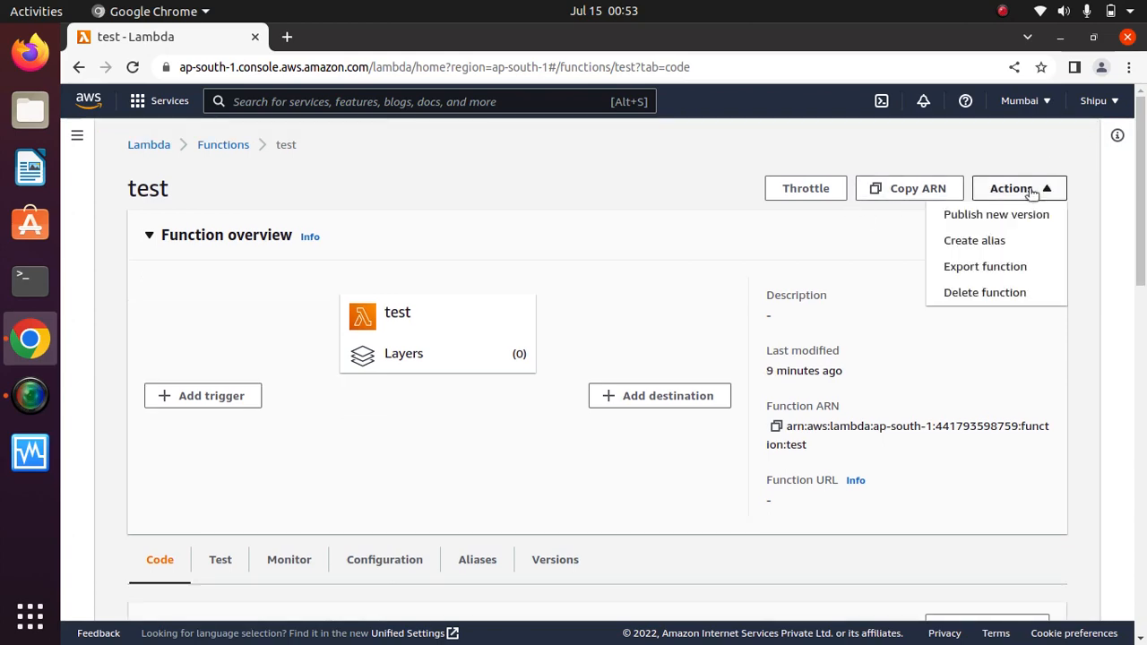
click(999, 215)
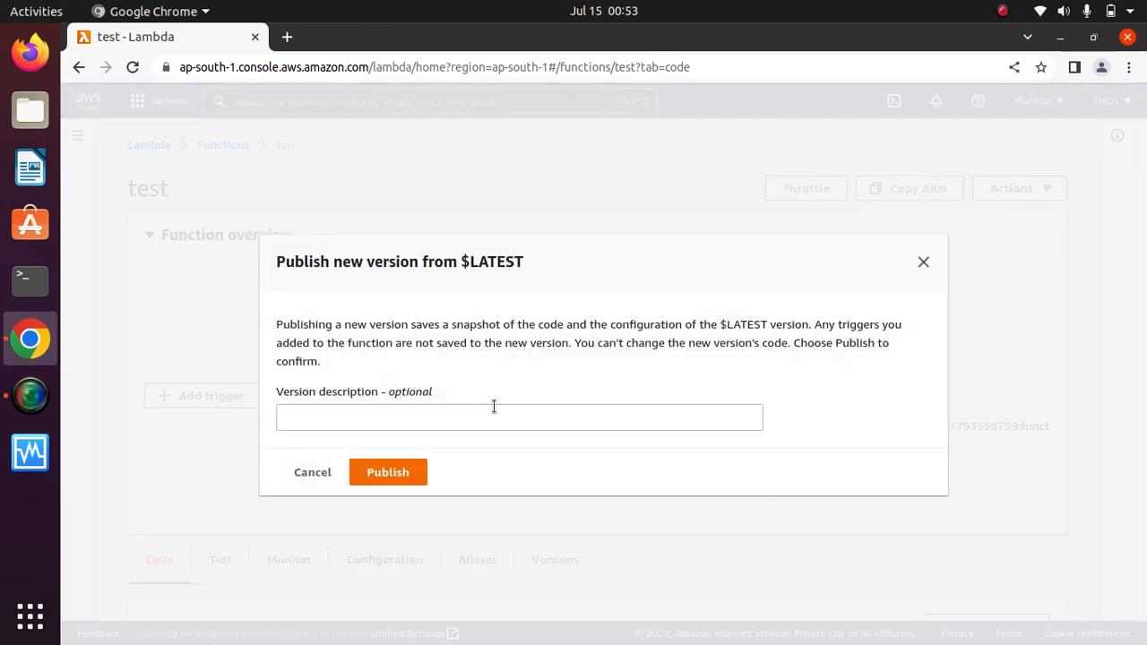
drag(530, 272, 268, 260)
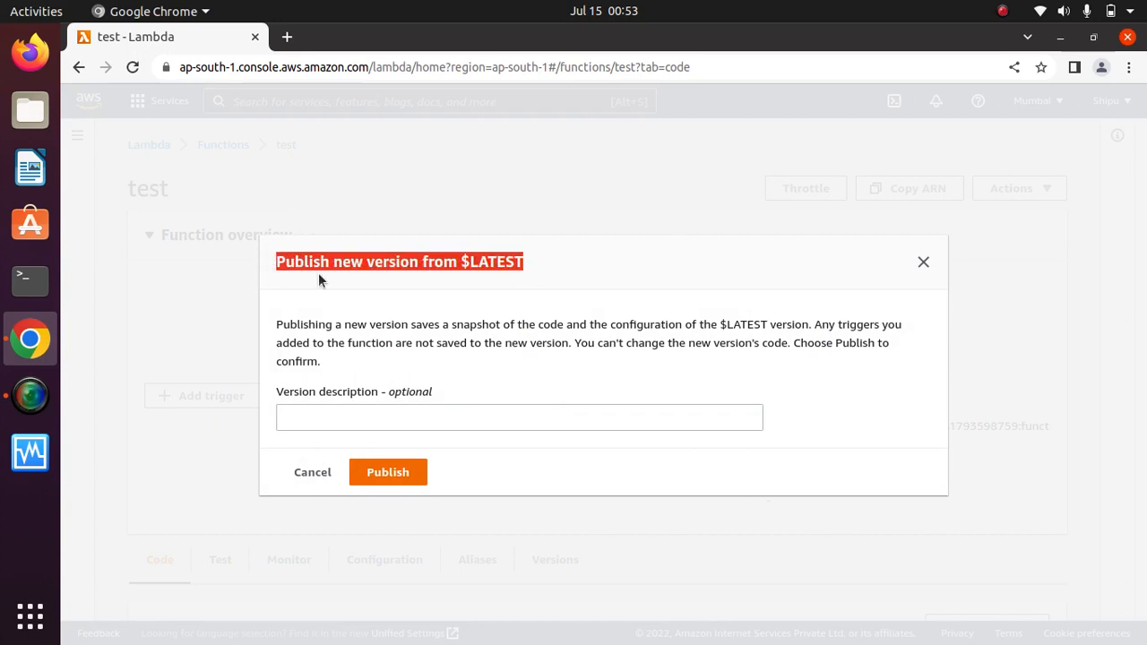
click(549, 263)
drag(529, 263, 290, 253)
click(536, 265)
drag(530, 264, 269, 260)
click(529, 268)
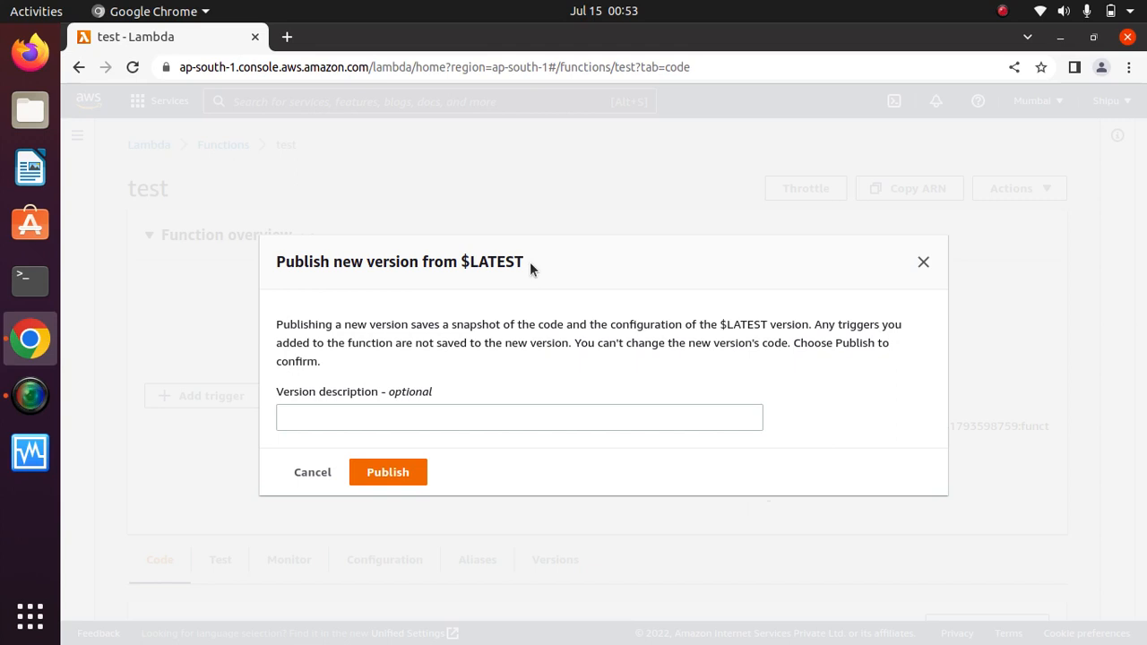
Publish version 1 described 'this is the first version' and return to the test function.
click(499, 420)
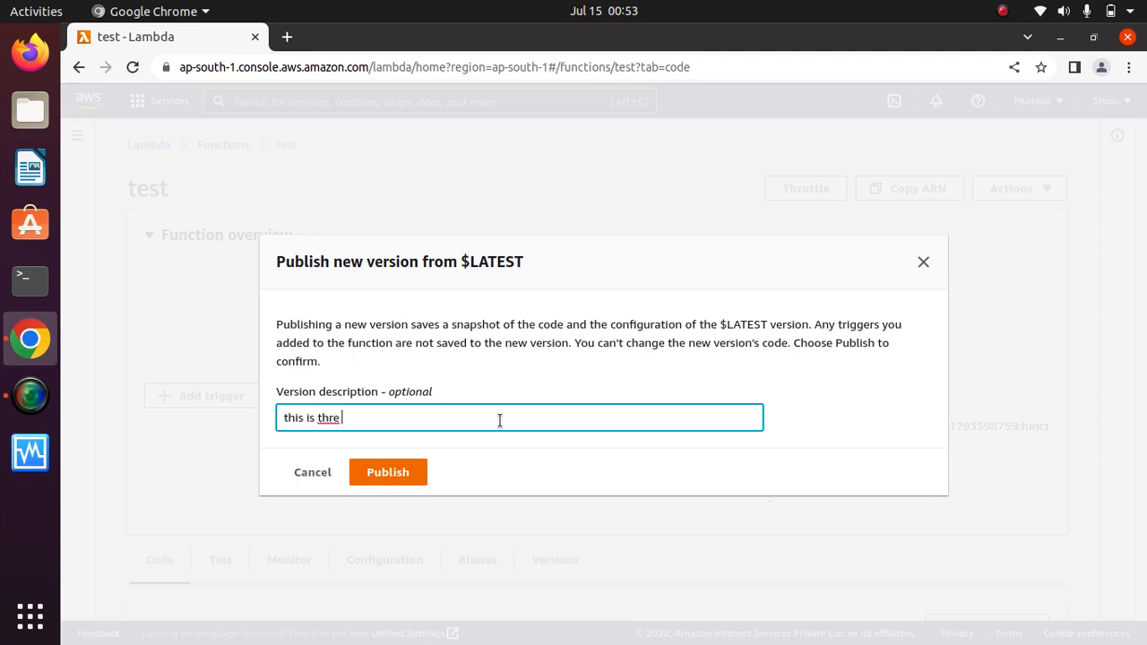
key(BackSpace)
key(BackSpace)
click(403, 478)
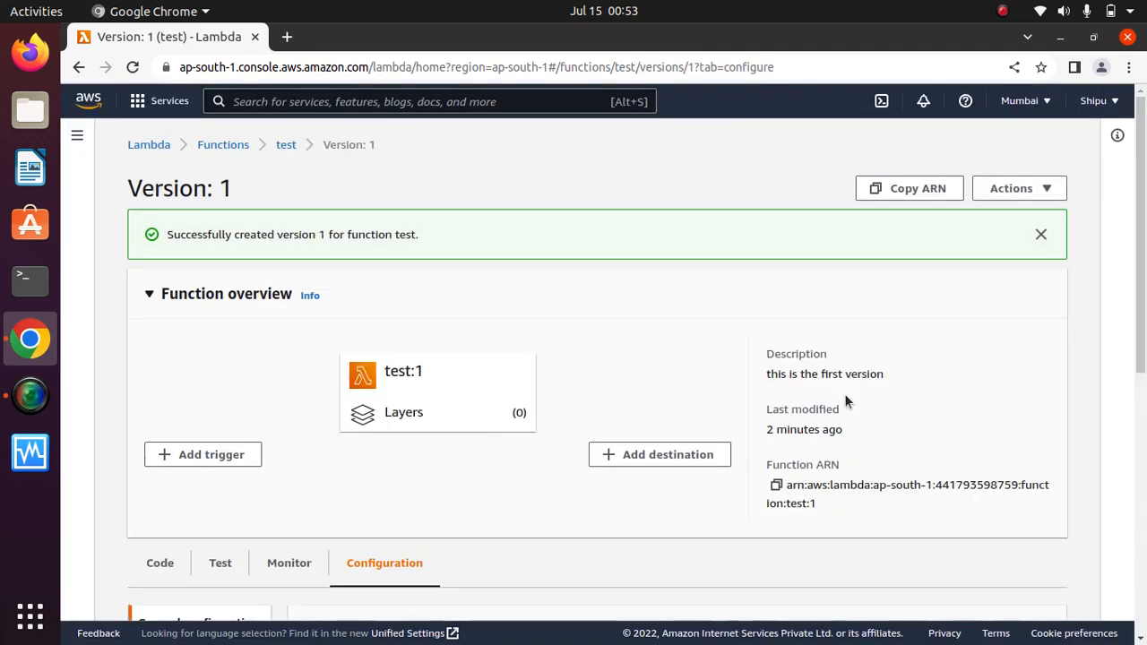
triple_click(395, 234)
click(771, 300)
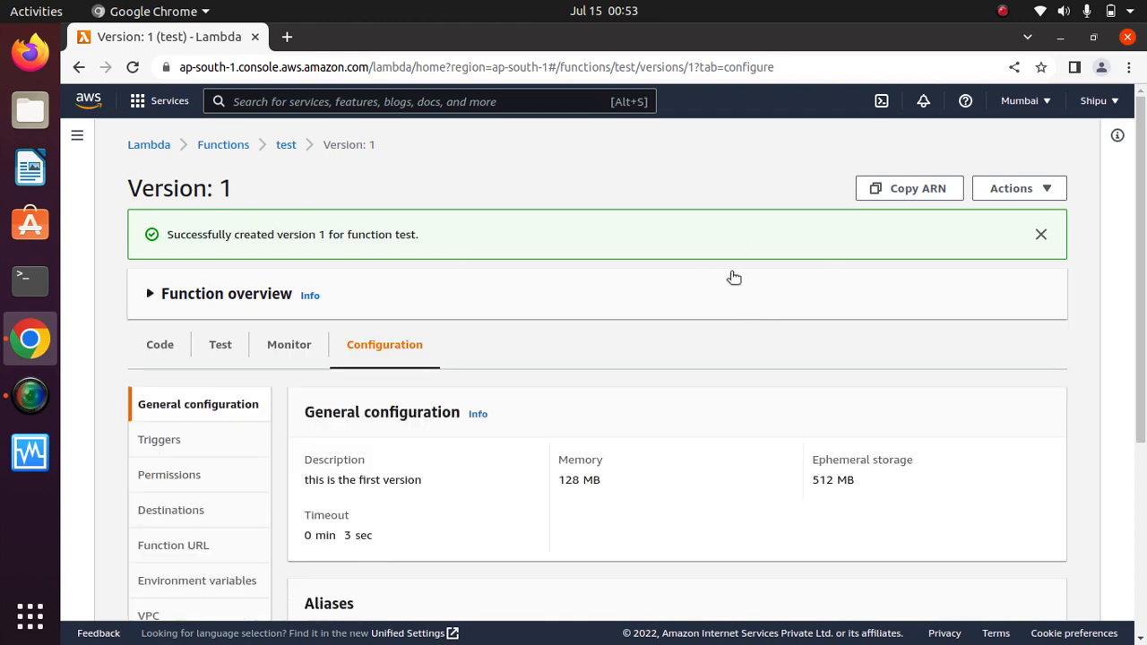
click(287, 145)
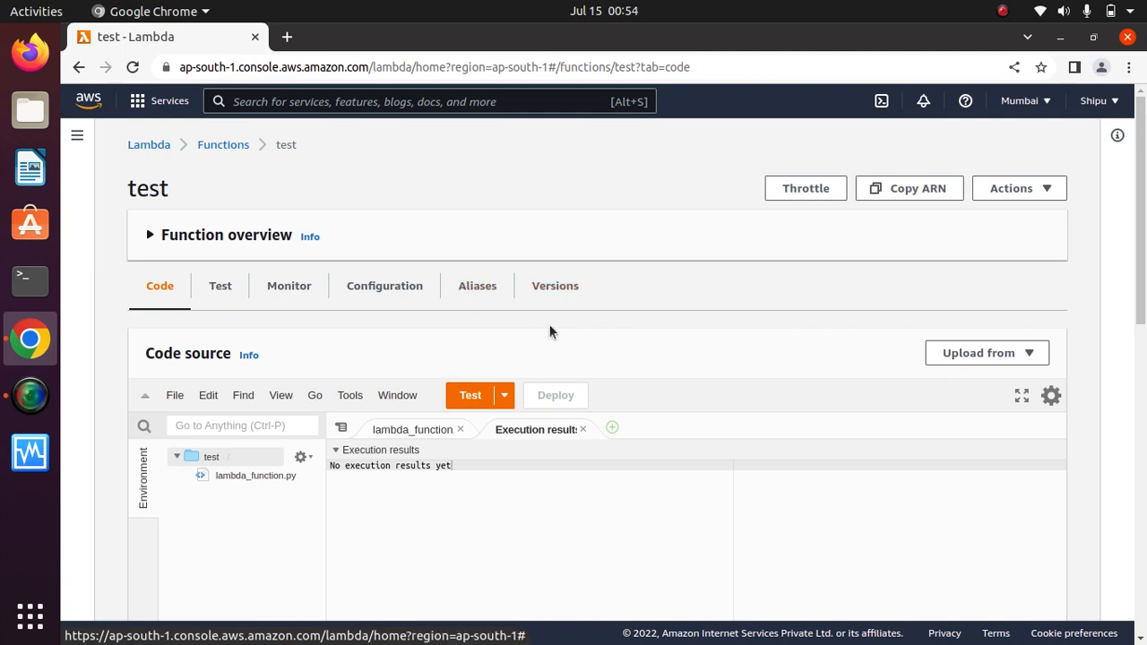
Look through the Versions, Code and Test tabs, ending on the Monitor tab's CloudWatch metrics.
click(557, 288)
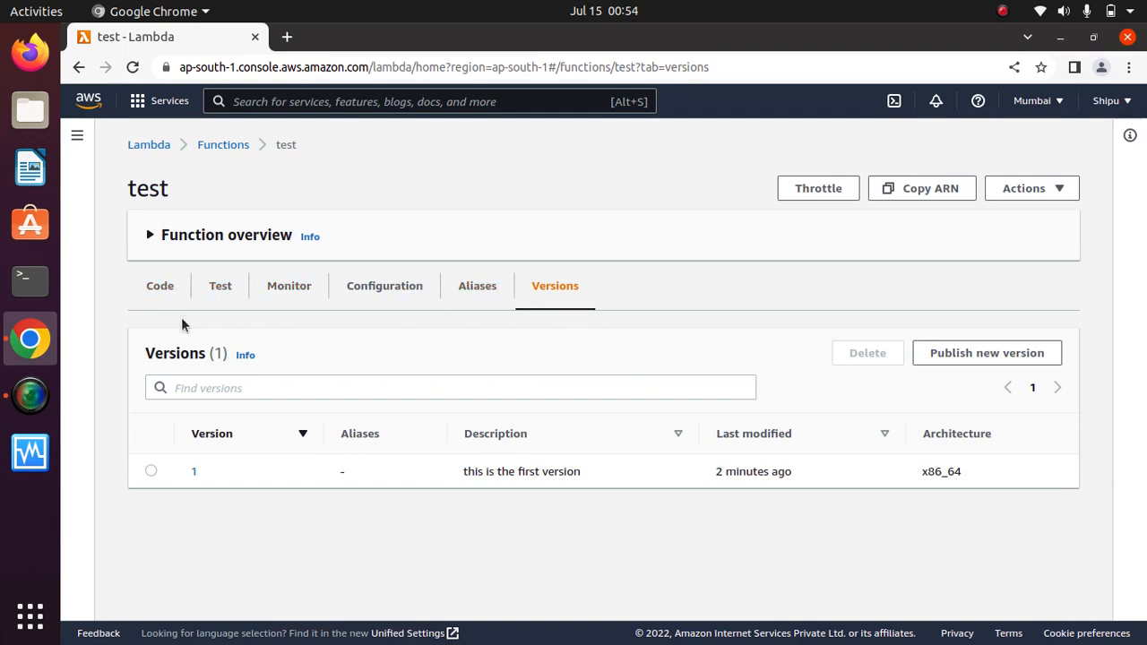
click(163, 291)
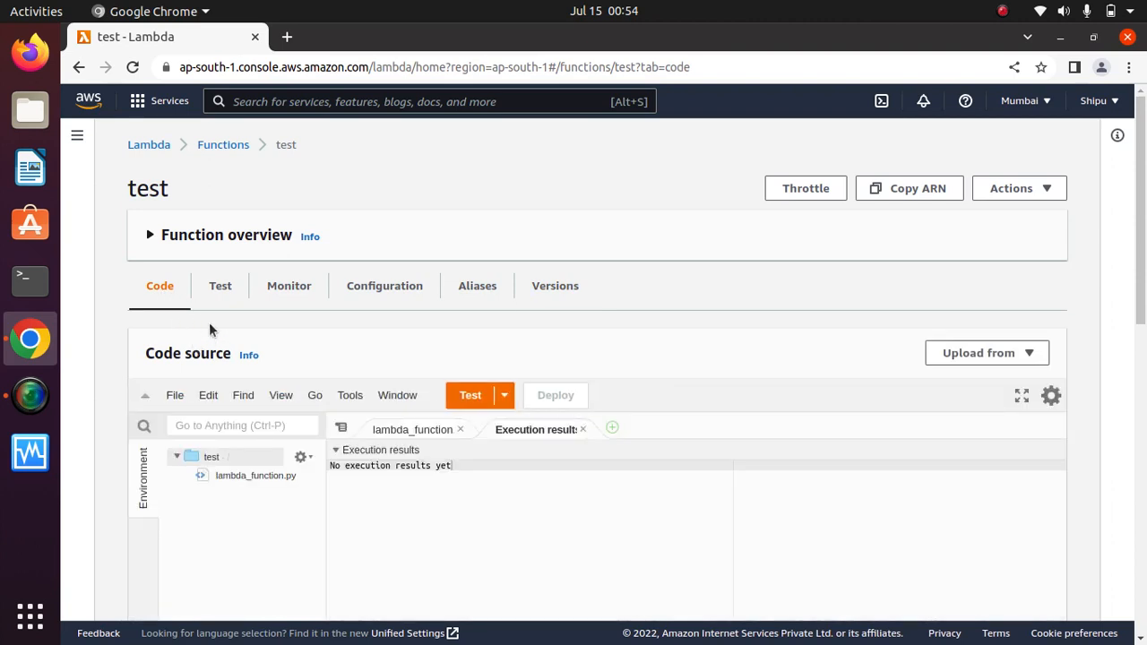
click(208, 286)
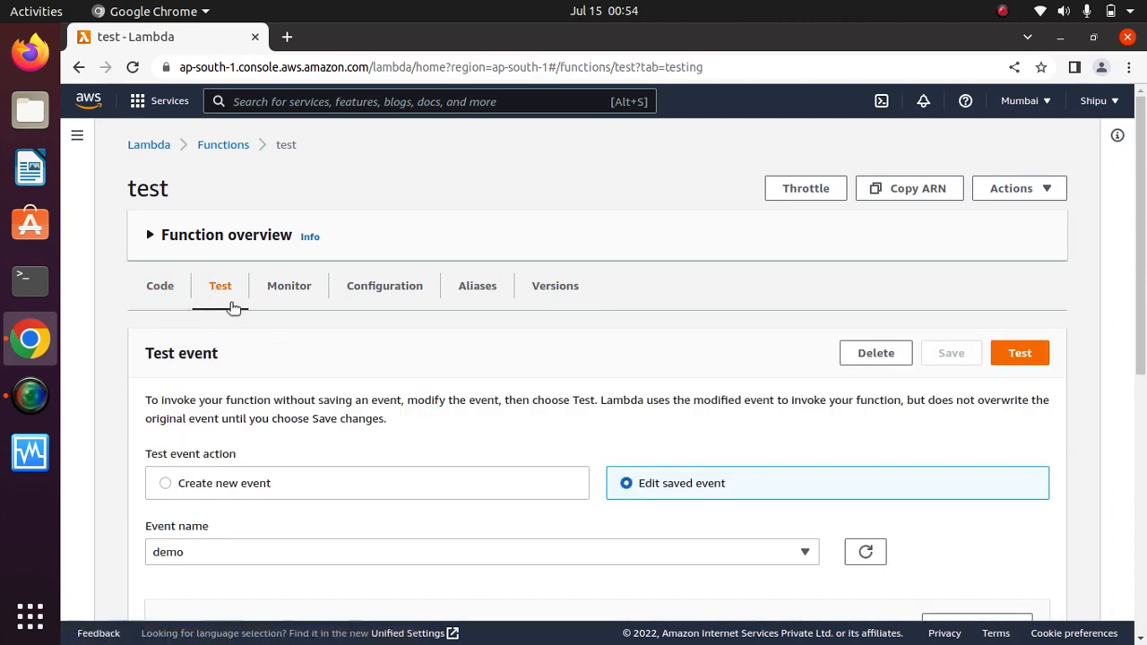
click(289, 287)
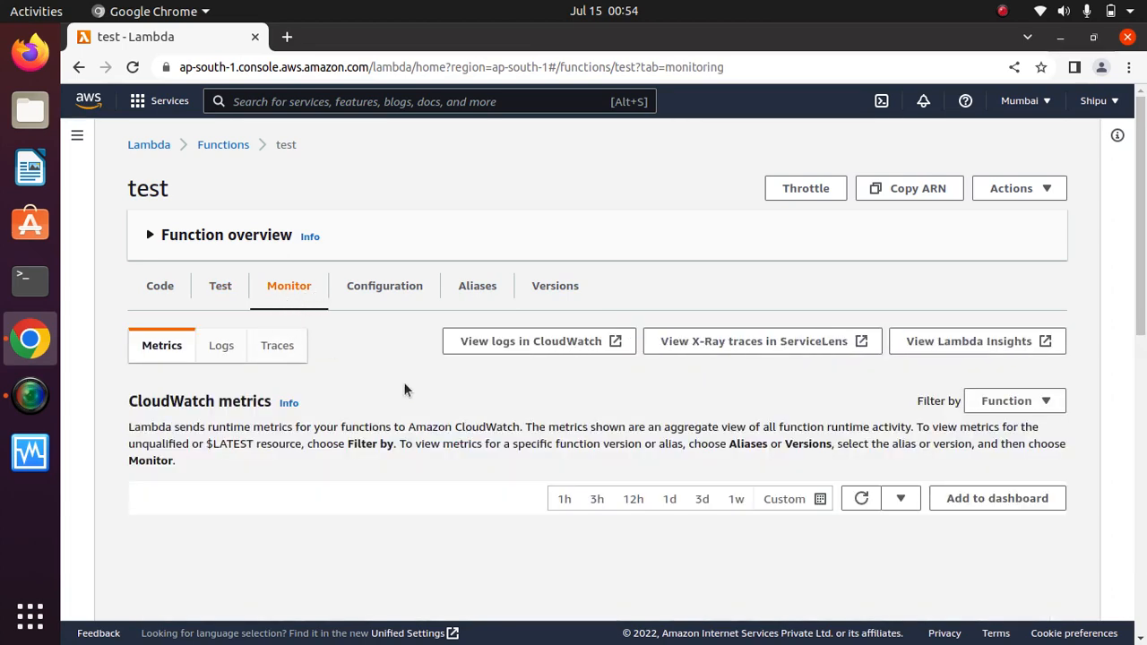
Scroll through the Monitor metrics graphs and switch to the CloudWatch Logs view.
drag(1144, 298, 1143, 335)
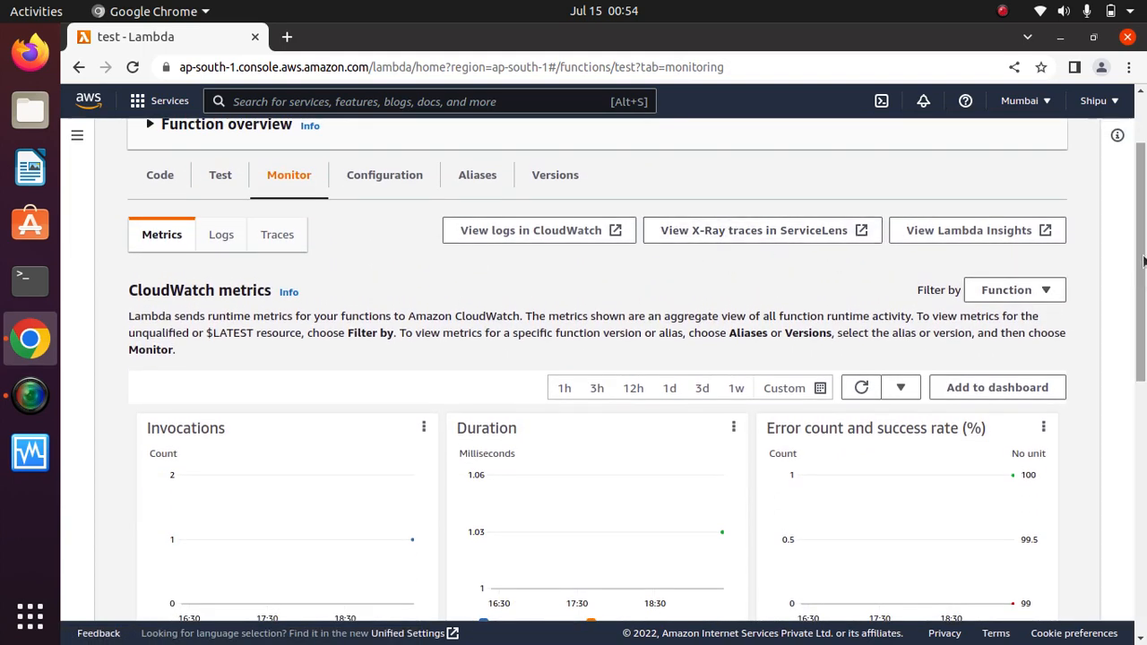
scroll(228, 273, down, 5)
scroll(227, 272, up, 1)
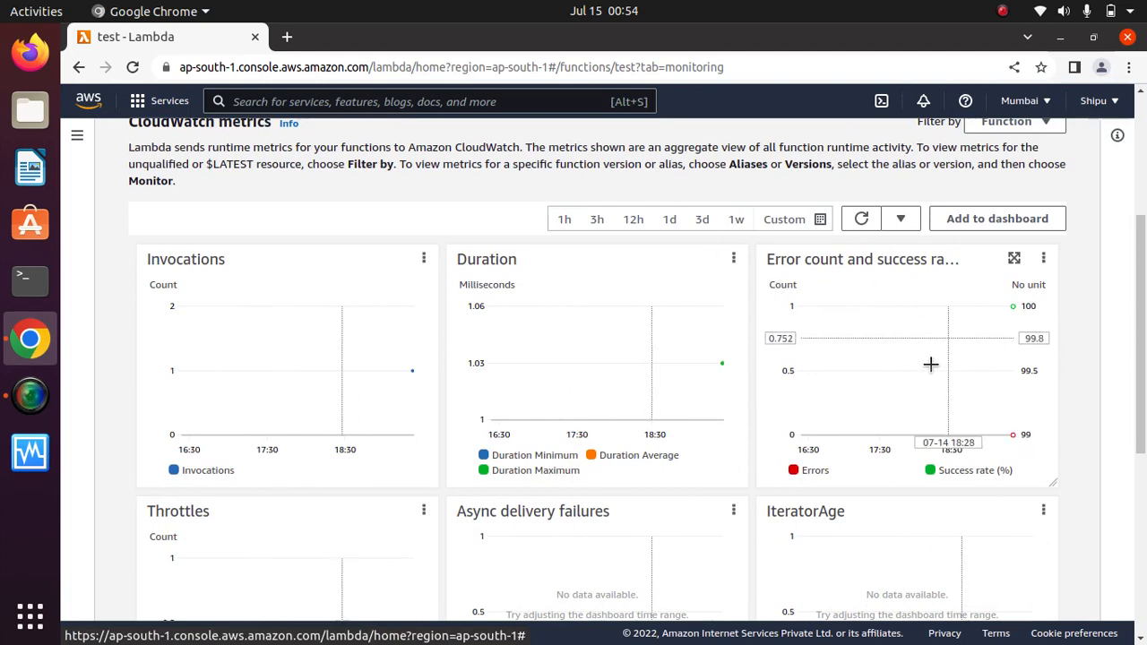
drag(1144, 351, 1143, 474)
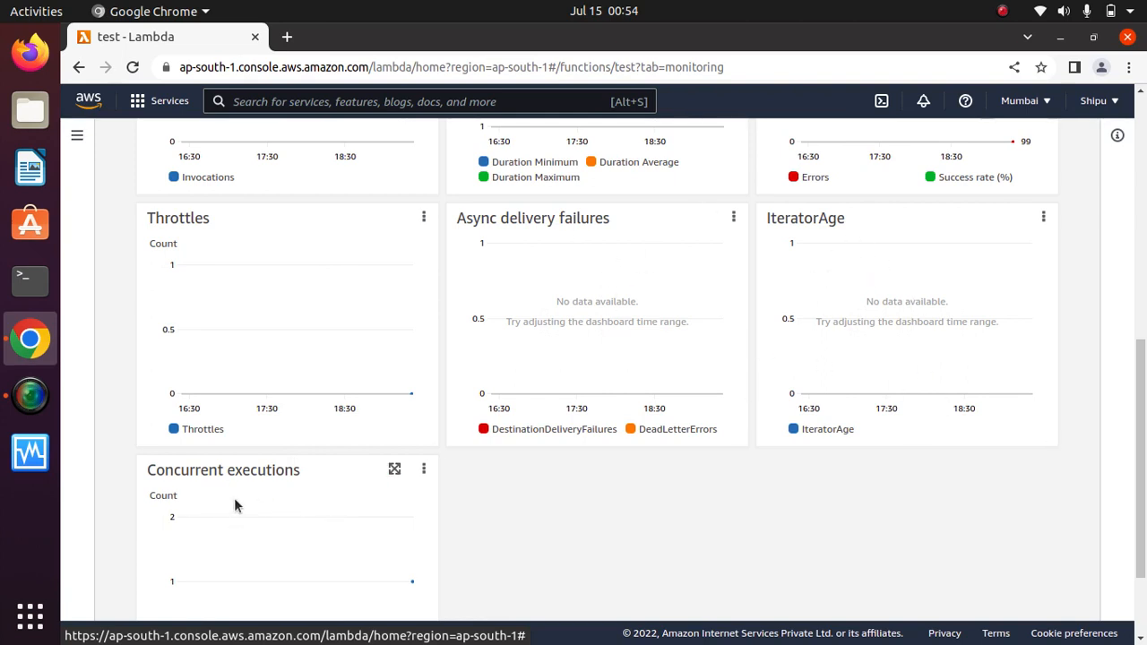
drag(1143, 359, 1143, 412)
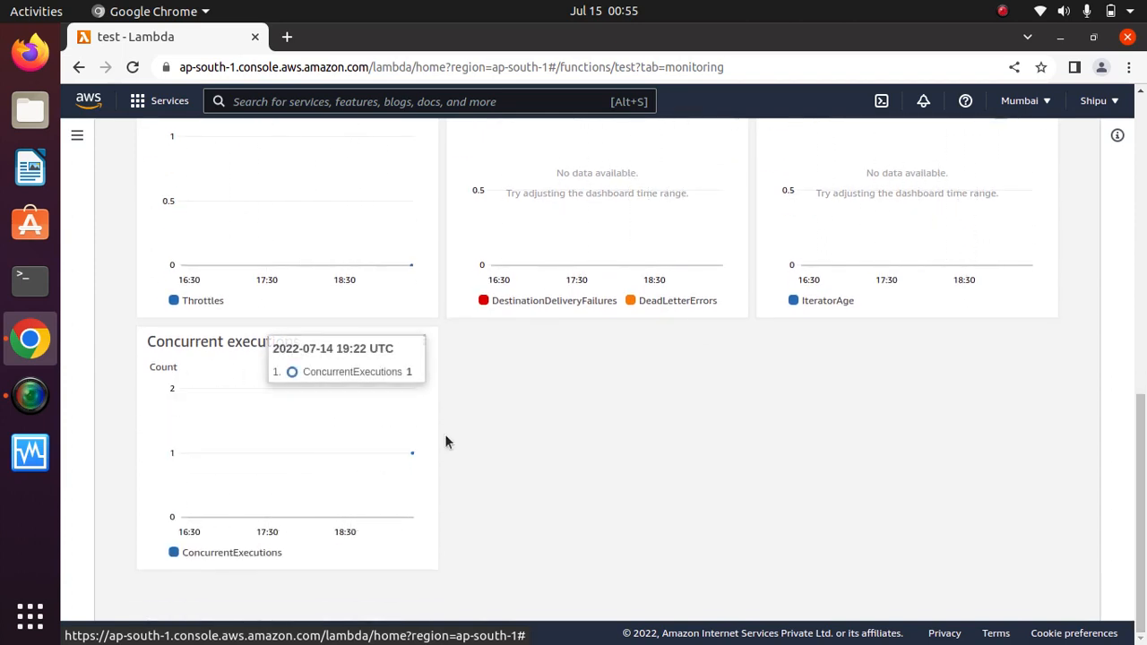
drag(1141, 473, 1131, 168)
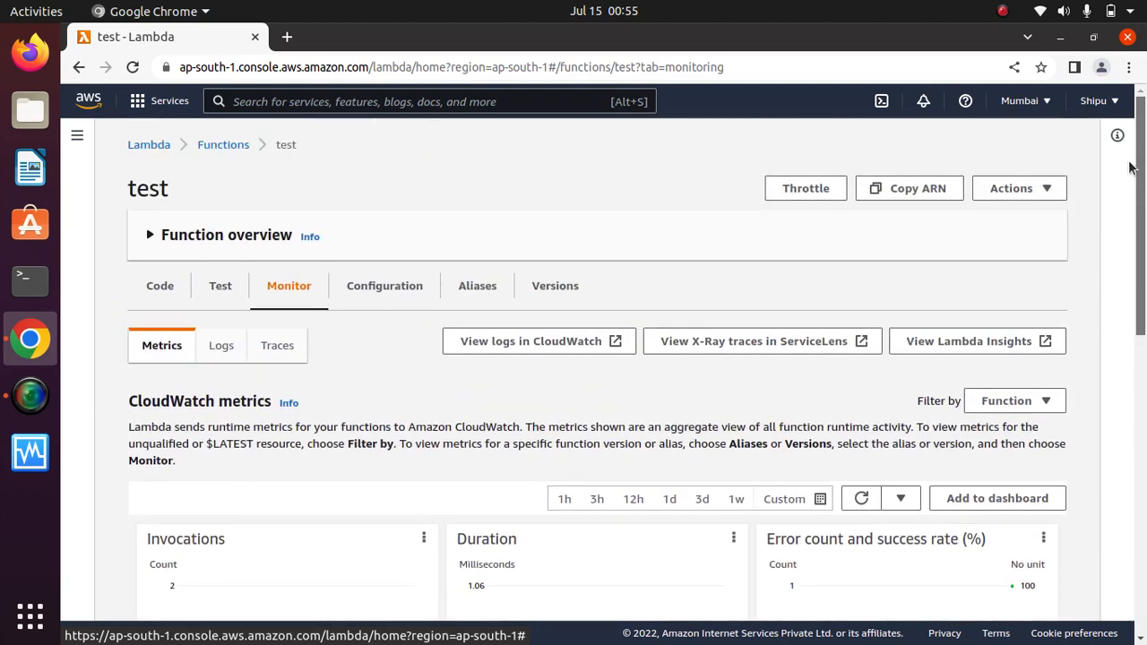
click(215, 354)
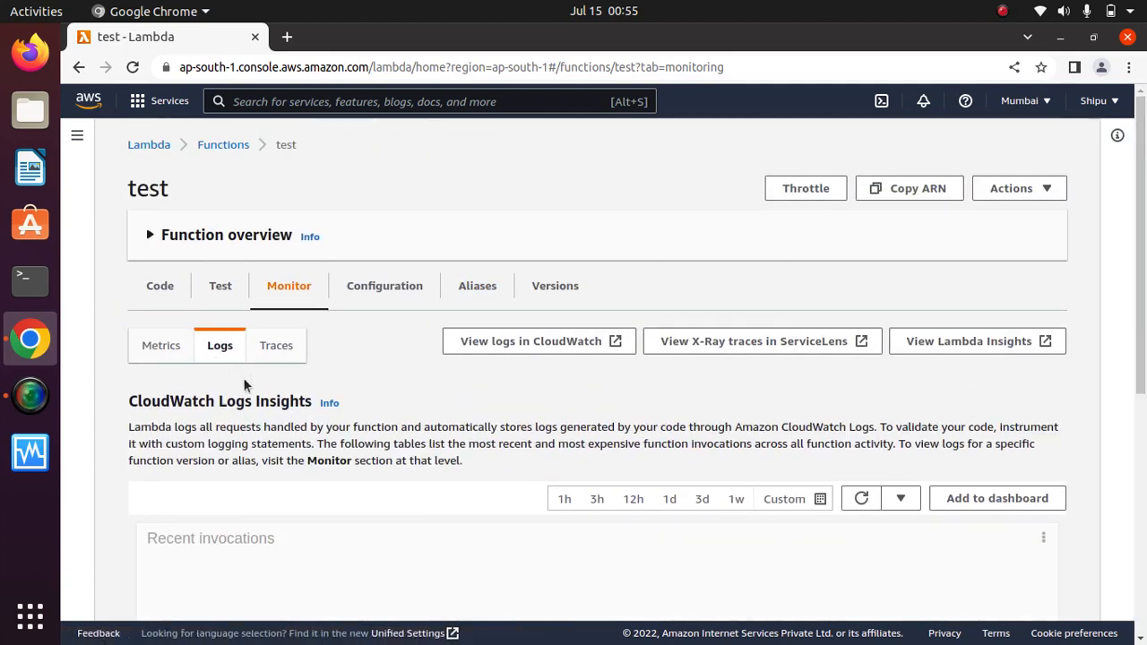
Show the X-Ray traces and ServiceLens service map, which list no traces.
scroll(1143, 439, down, 4)
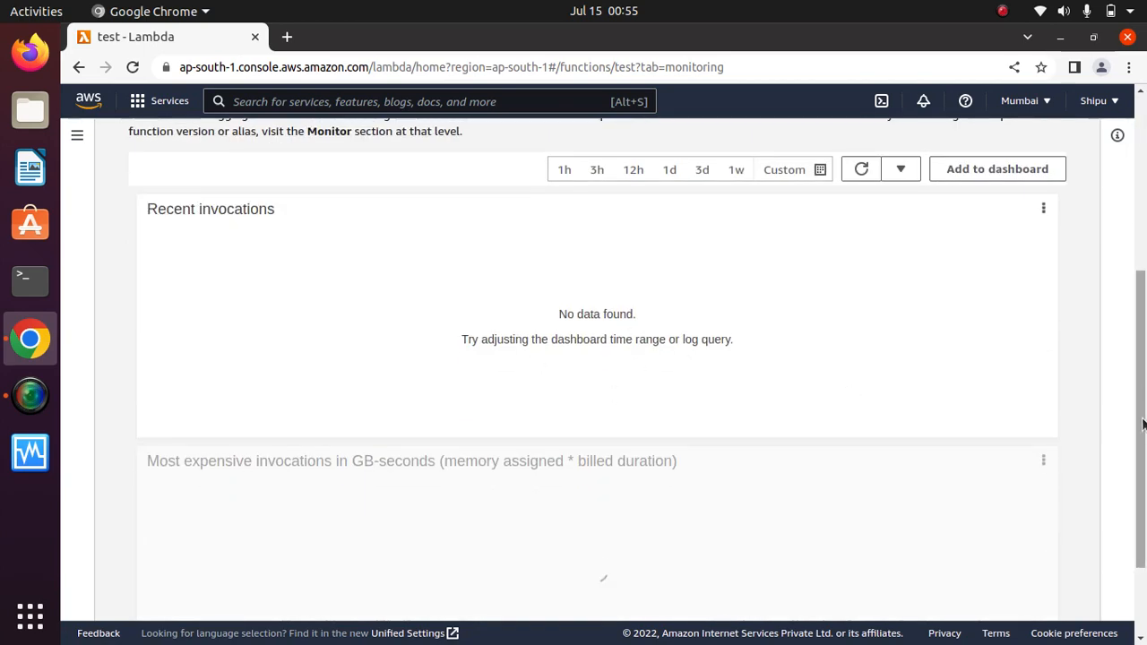
drag(1141, 433, 1141, 280)
click(273, 323)
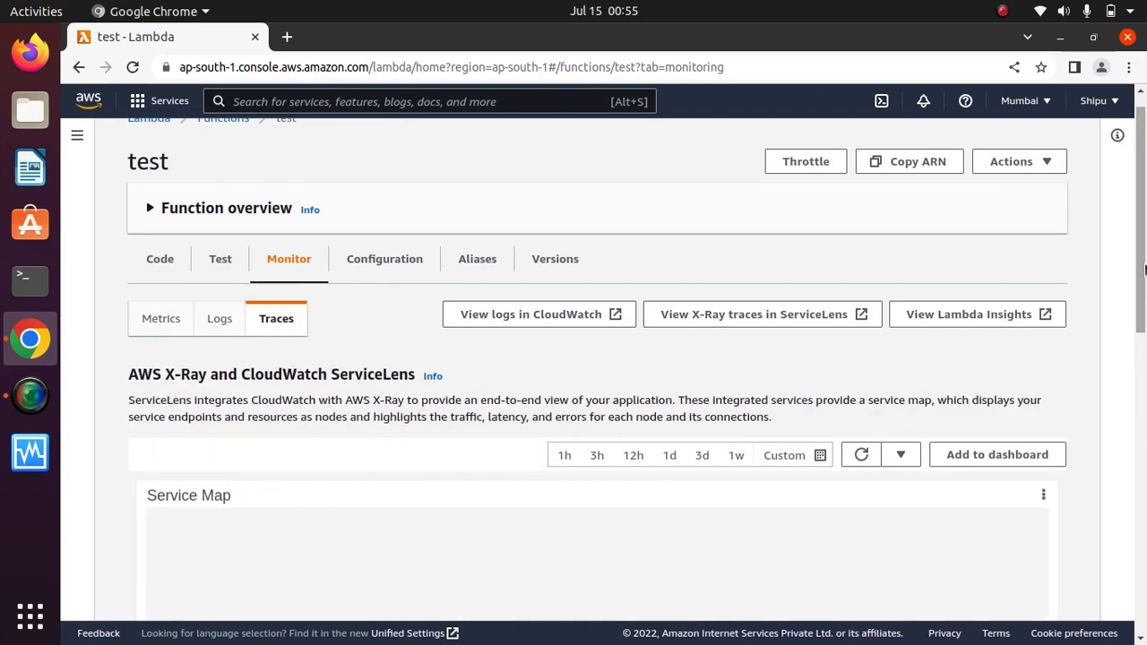
drag(1143, 267, 1143, 299)
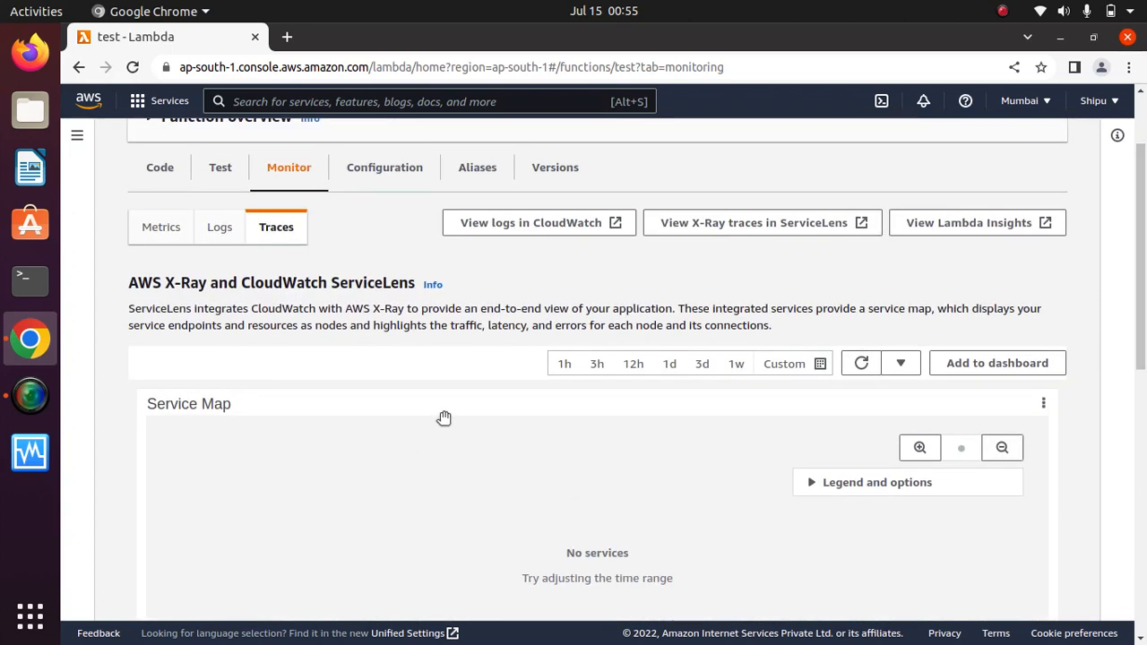
drag(220, 283, 129, 283)
click(300, 298)
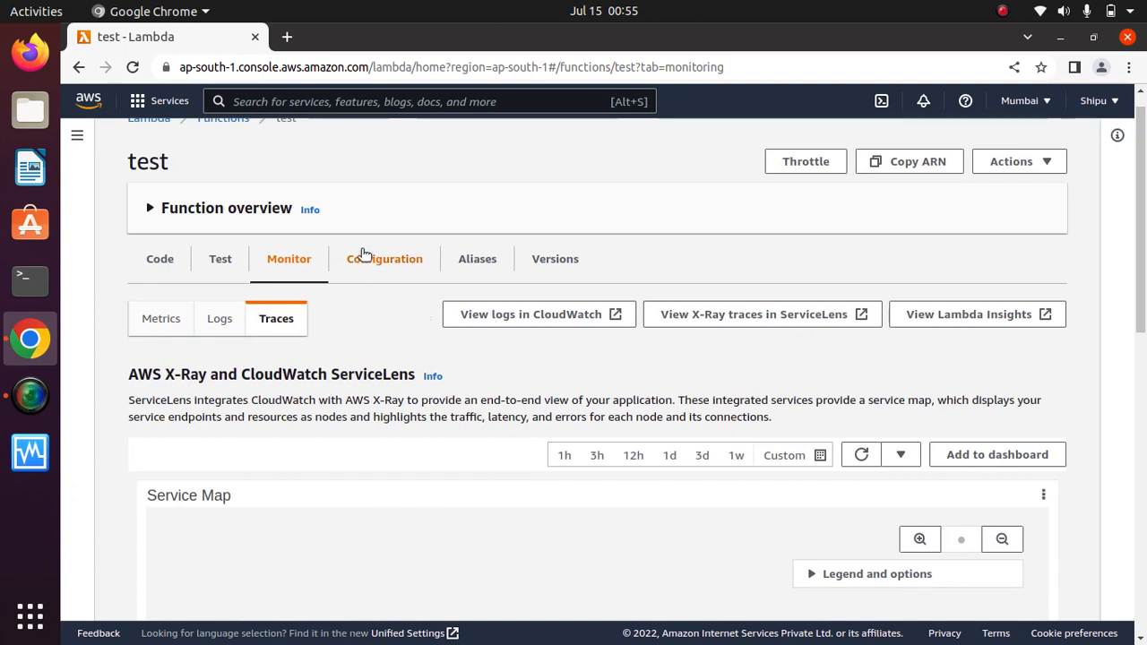
Open the function's General configuration settings for editing.
click(391, 259)
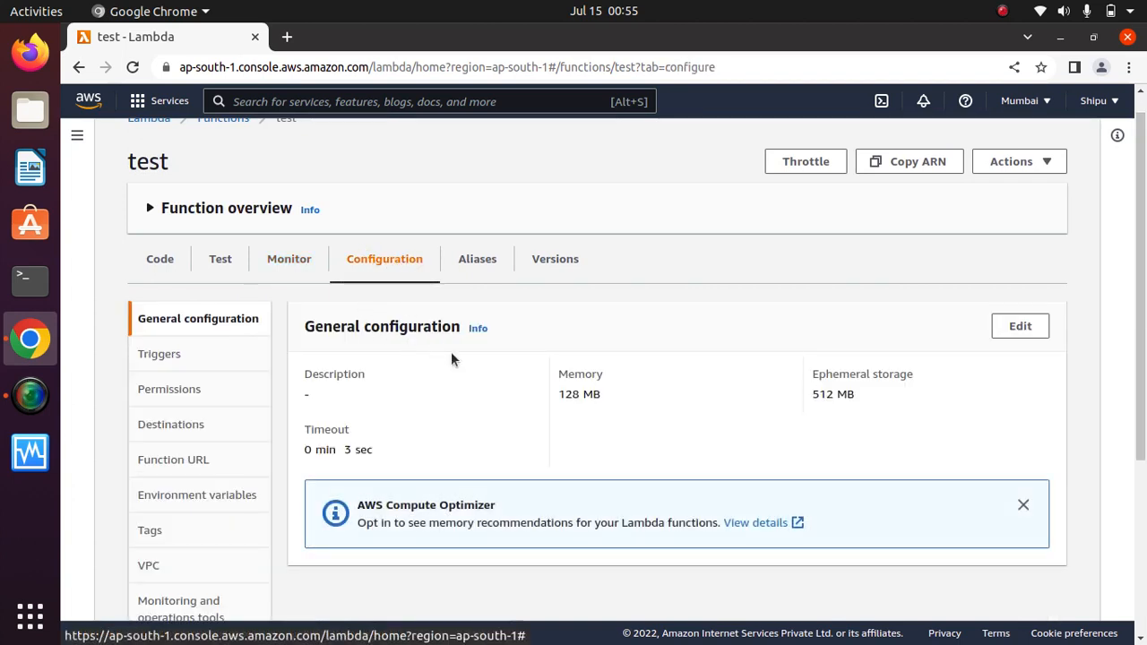
scroll(1144, 414, down, 2)
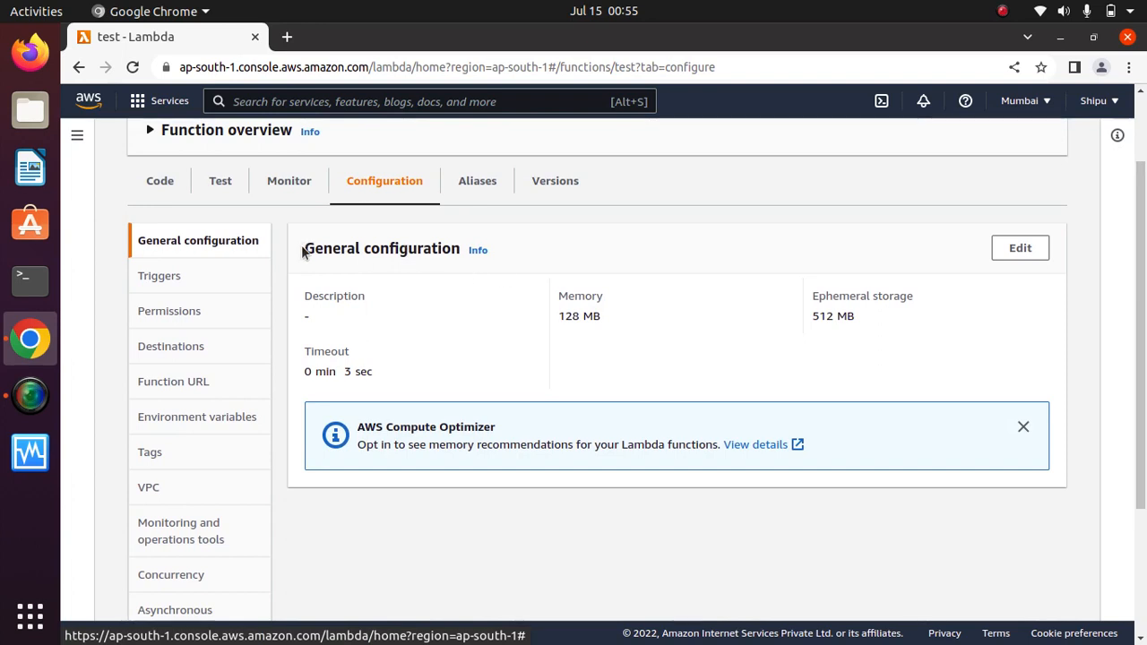
drag(304, 248, 474, 259)
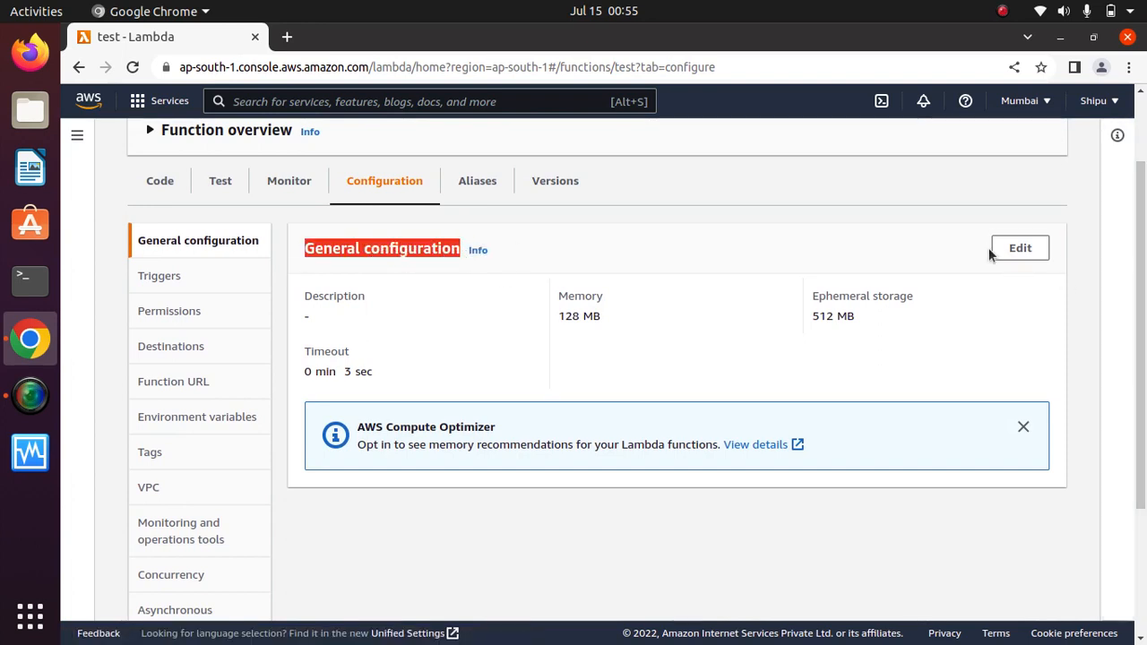
click(1018, 252)
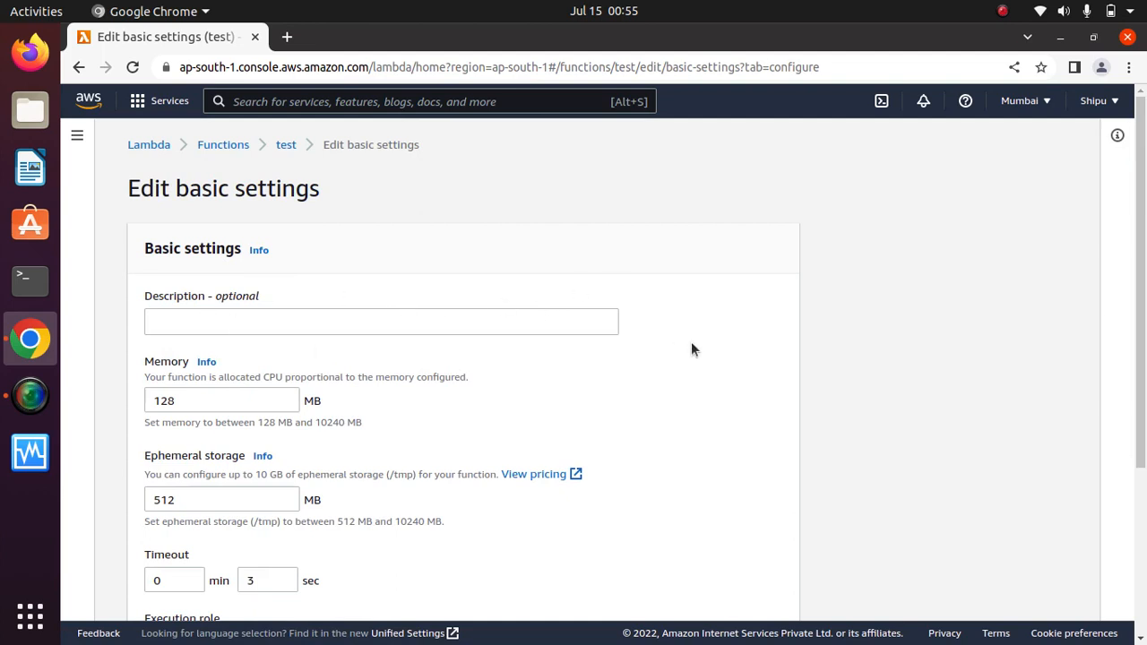
Review the 128 MB memory setting and its allowed memory range.
drag(1141, 324, 1141, 412)
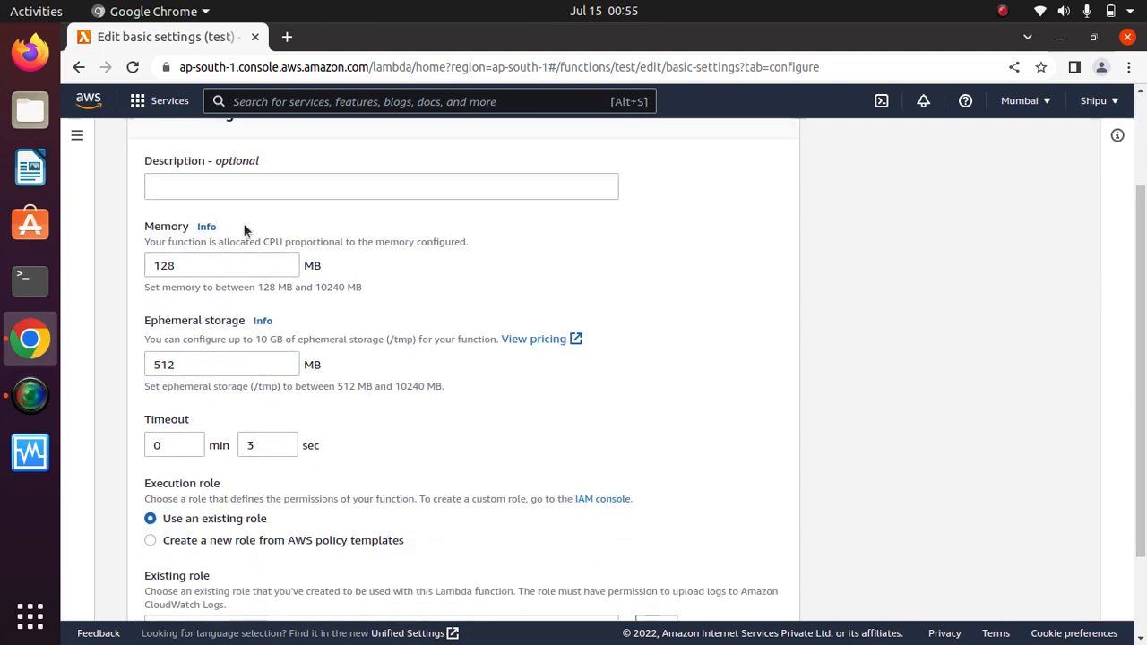
drag(243, 225, 122, 219)
click(448, 290)
drag(334, 266, 276, 266)
click(370, 275)
drag(374, 285, 254, 290)
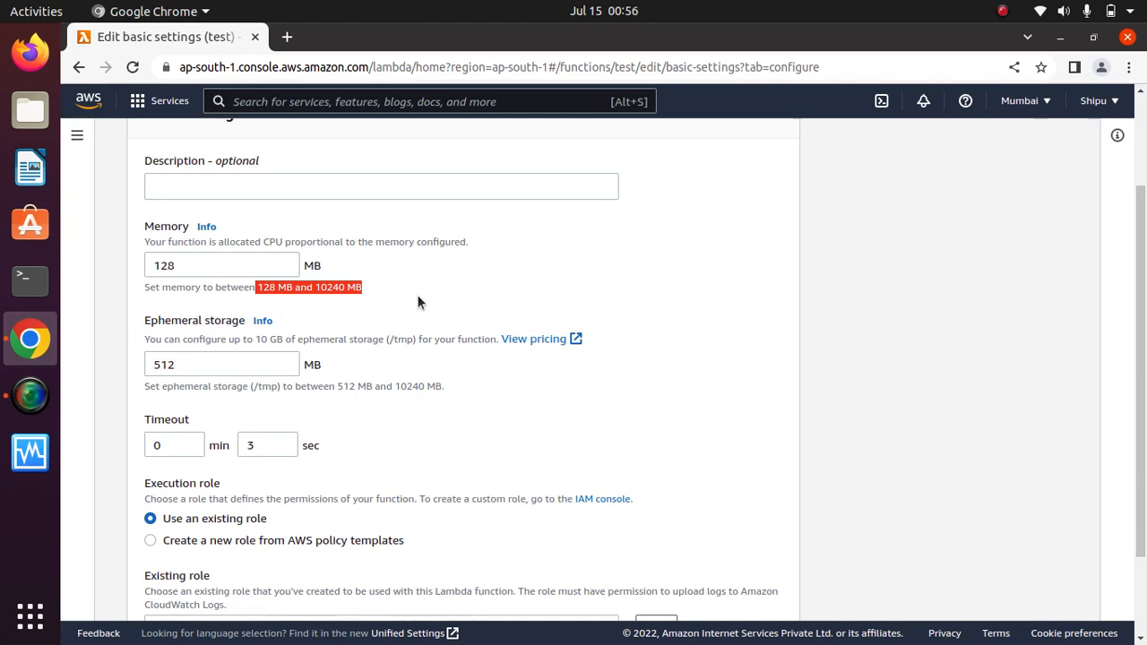
click(499, 282)
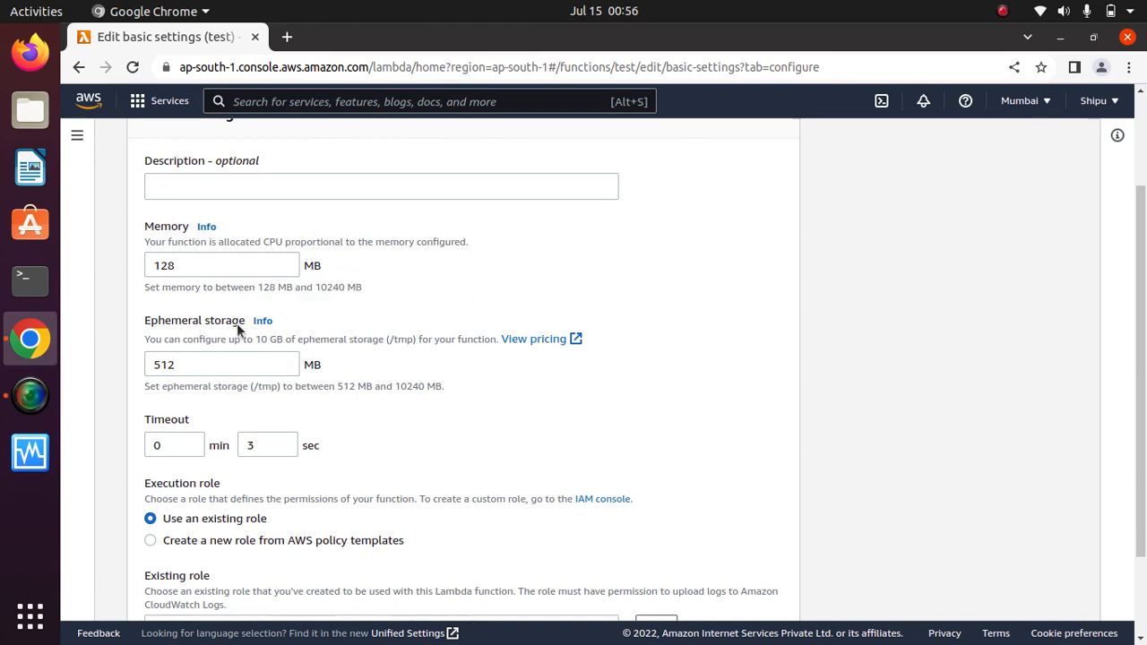
Review the ephemeral storage (/tmp) limits, then cancel without saving any changes.
drag(237, 330, 145, 326)
click(495, 281)
drag(417, 341, 312, 344)
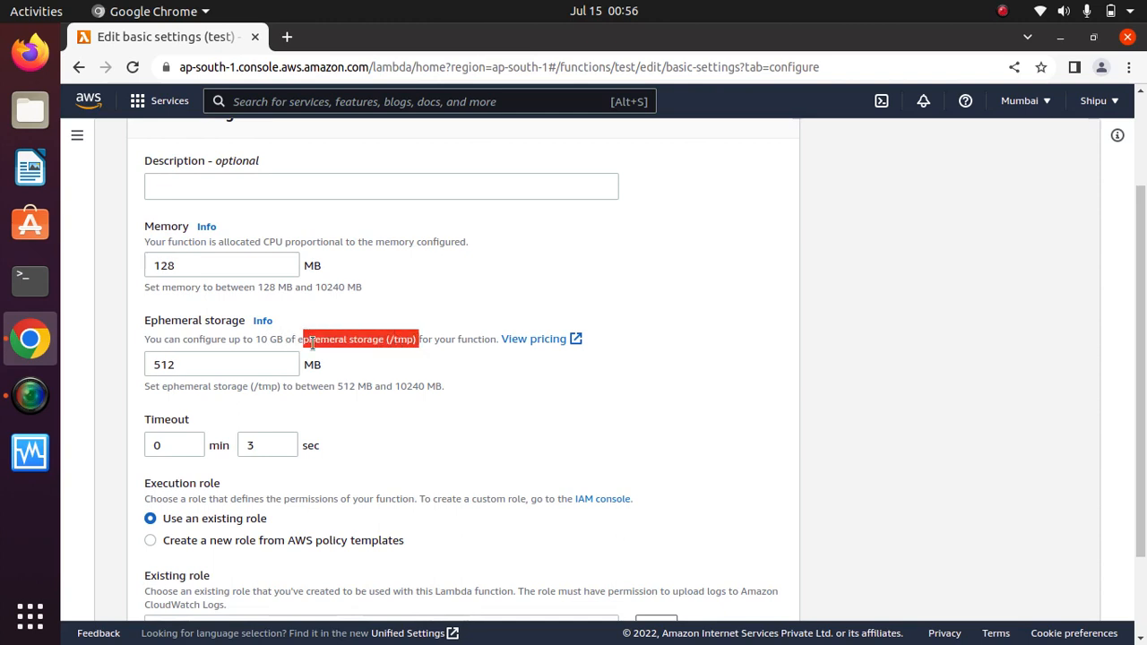
click(472, 359)
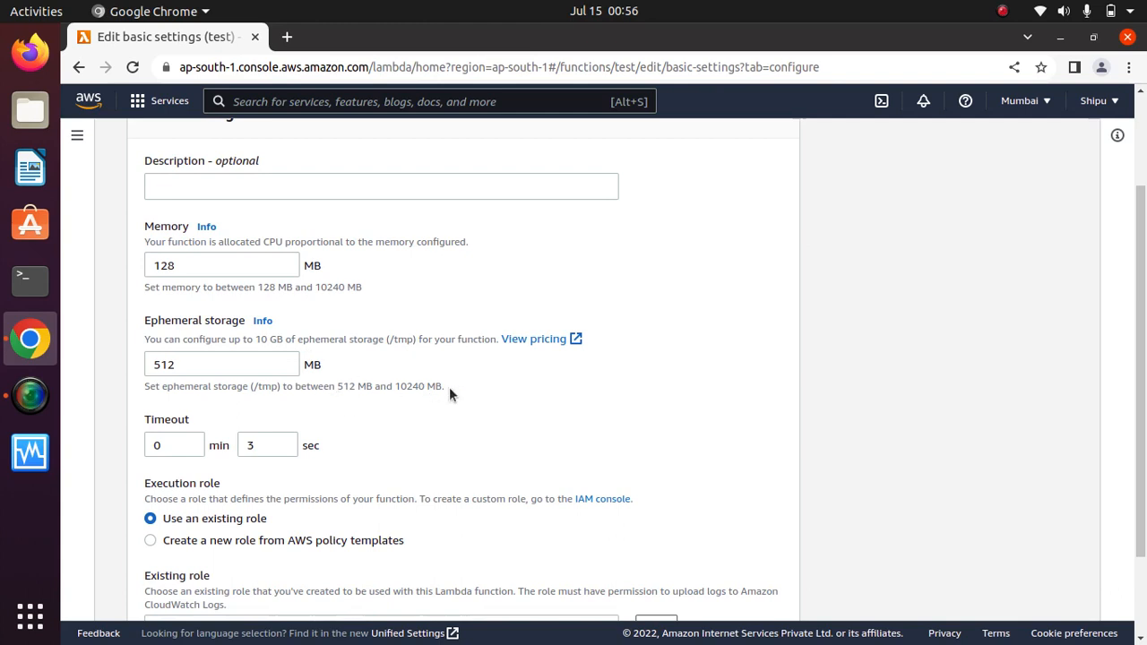
drag(448, 387, 336, 387)
click(460, 404)
scroll(424, 428, down, 2)
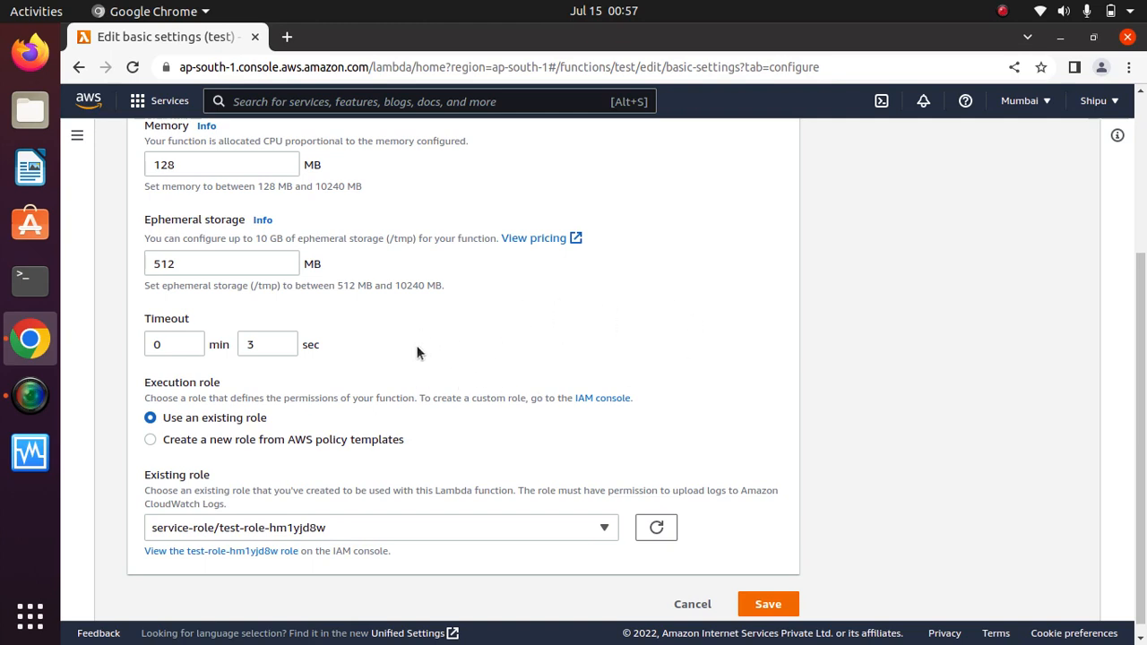
scroll(417, 348, down, 1)
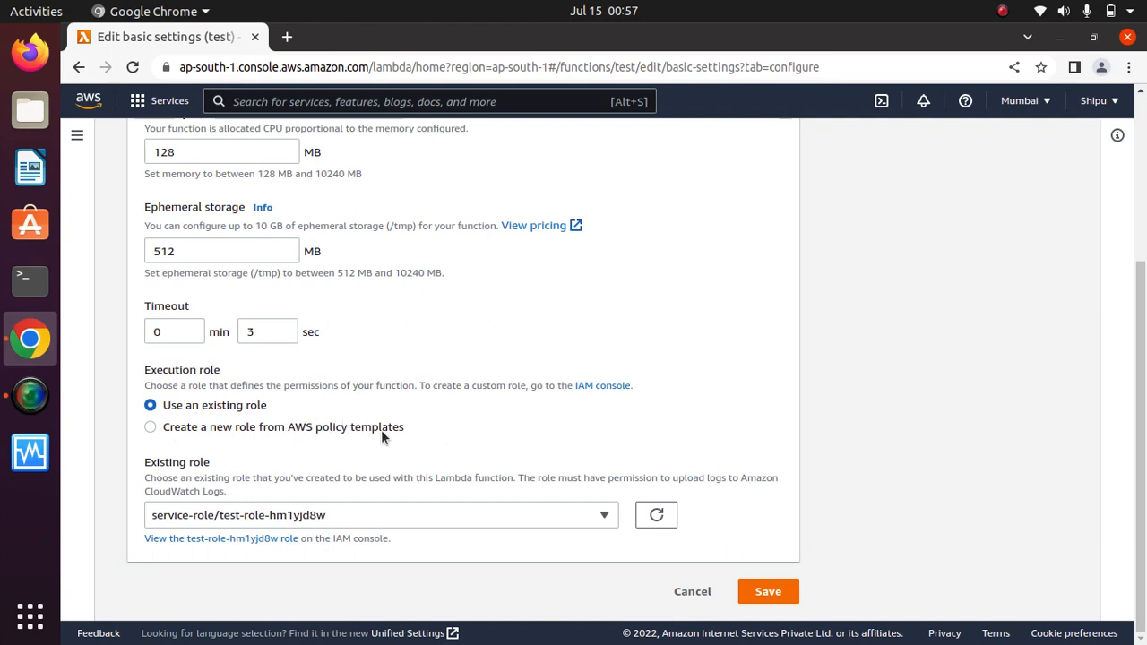
click(692, 595)
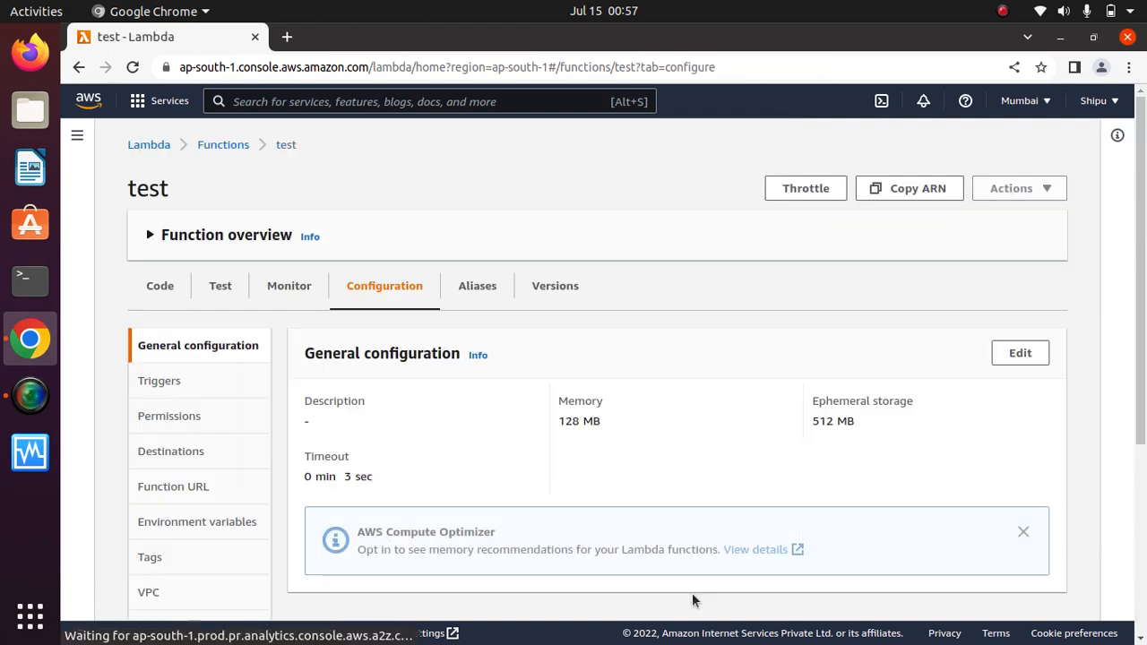
Check triggers and function overview, then open execution role test-role-hm1yjd8w in IAM from Permissions.
drag(1142, 328, 1127, 442)
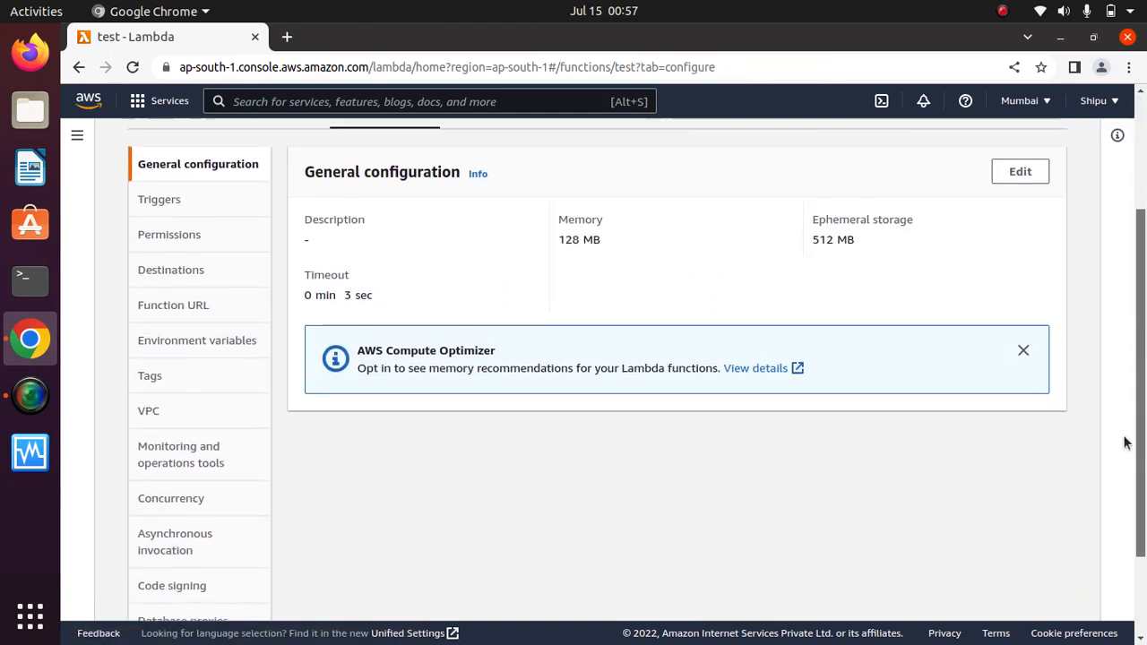
click(166, 203)
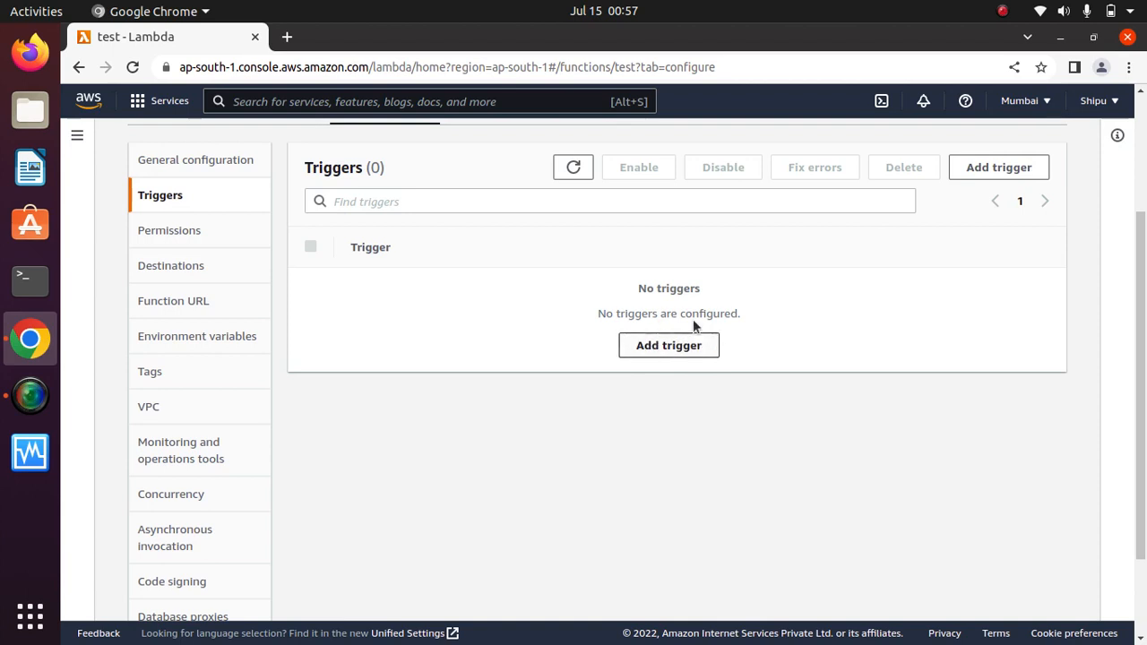
drag(1141, 386, 1131, 164)
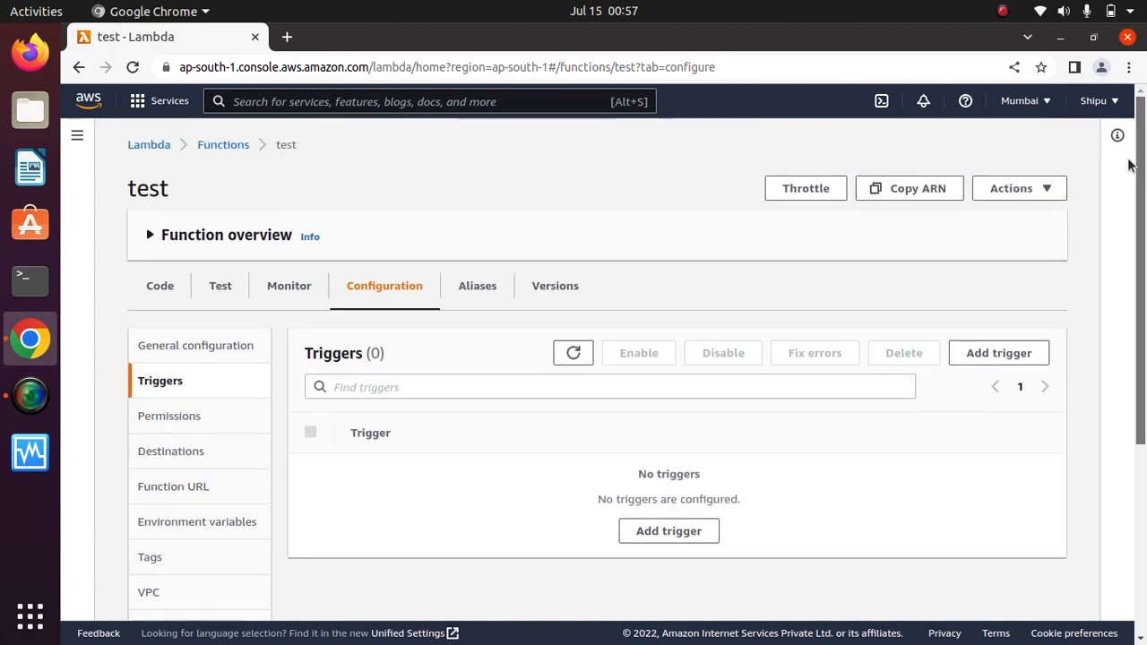
click(148, 234)
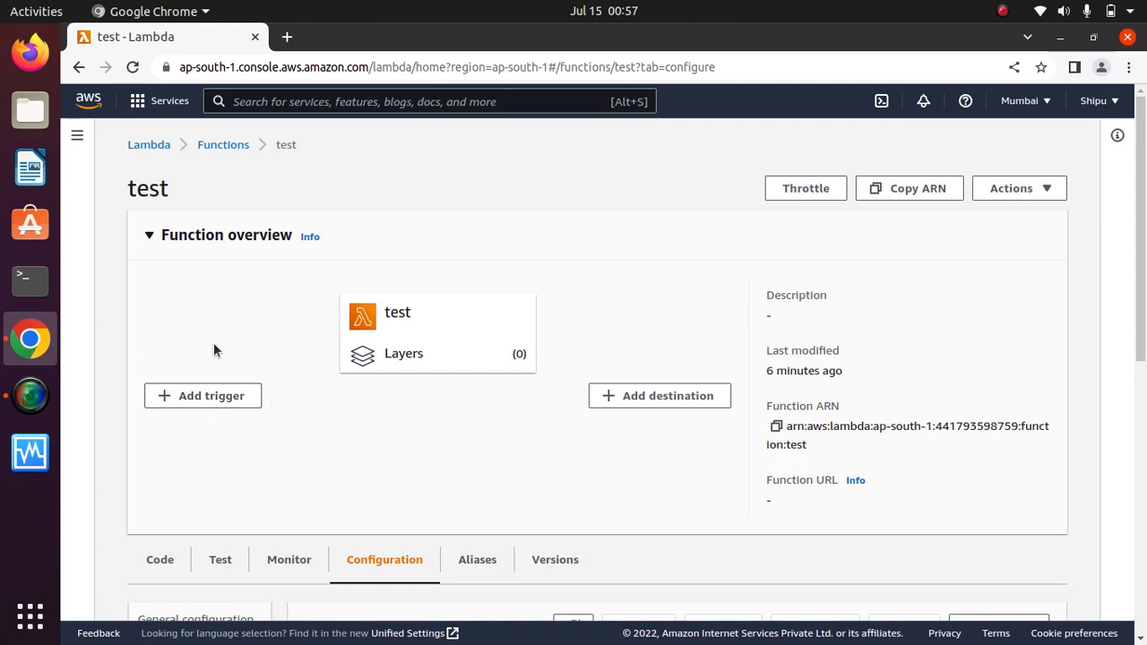
drag(1141, 269, 1127, 440)
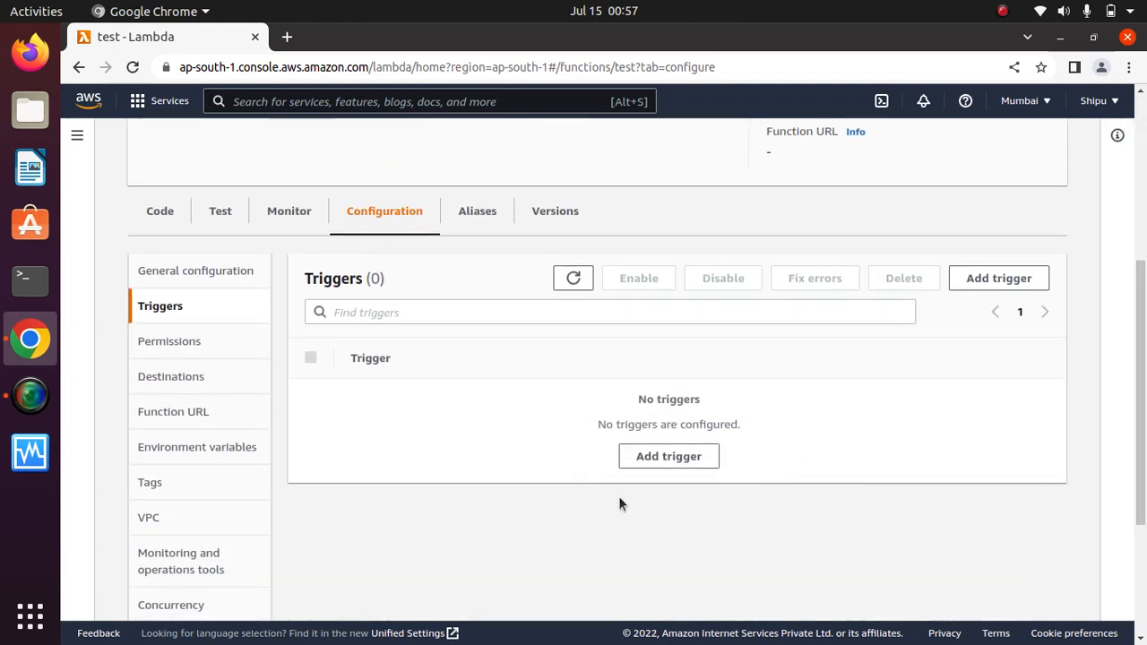
click(183, 339)
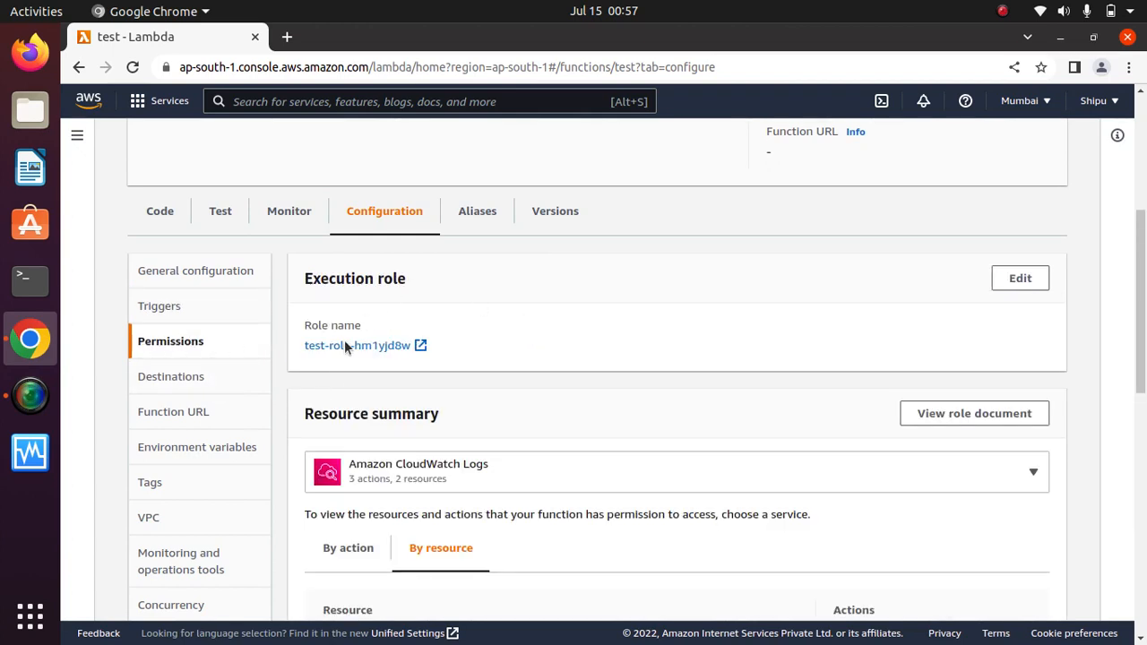
click(420, 346)
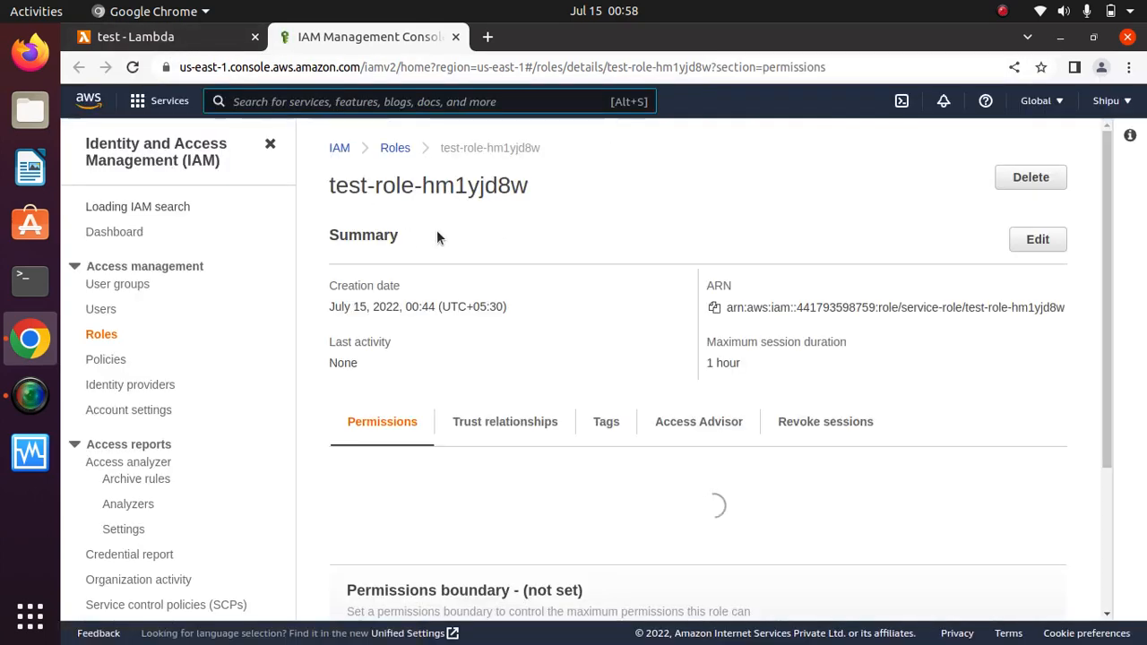
Expand the AWSLambdaBasicExecutionRole policy to show its JSON with Effect Allow.
drag(1111, 225, 1094, 347)
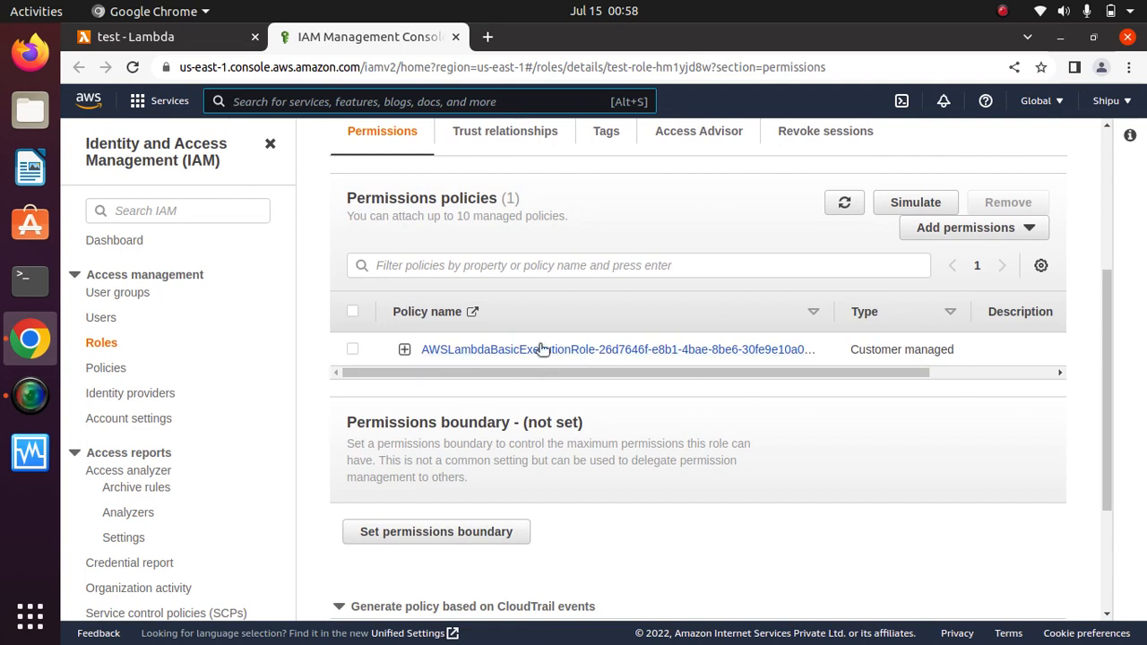
click(404, 350)
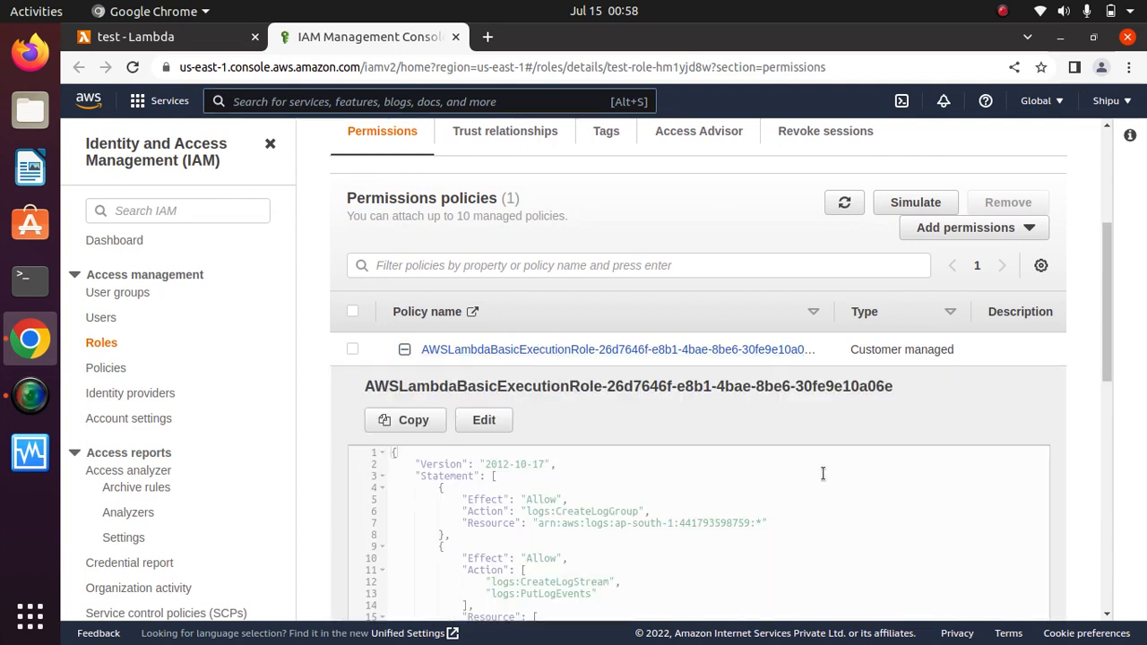
drag(1111, 294, 1108, 352)
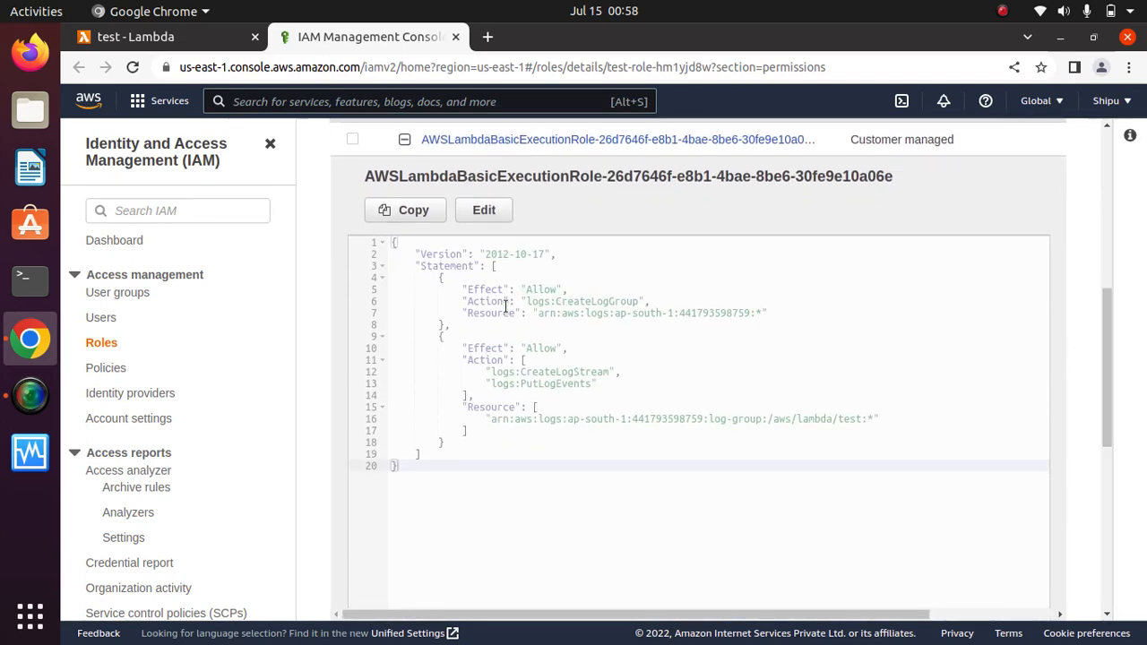
drag(473, 289, 533, 301)
click(648, 301)
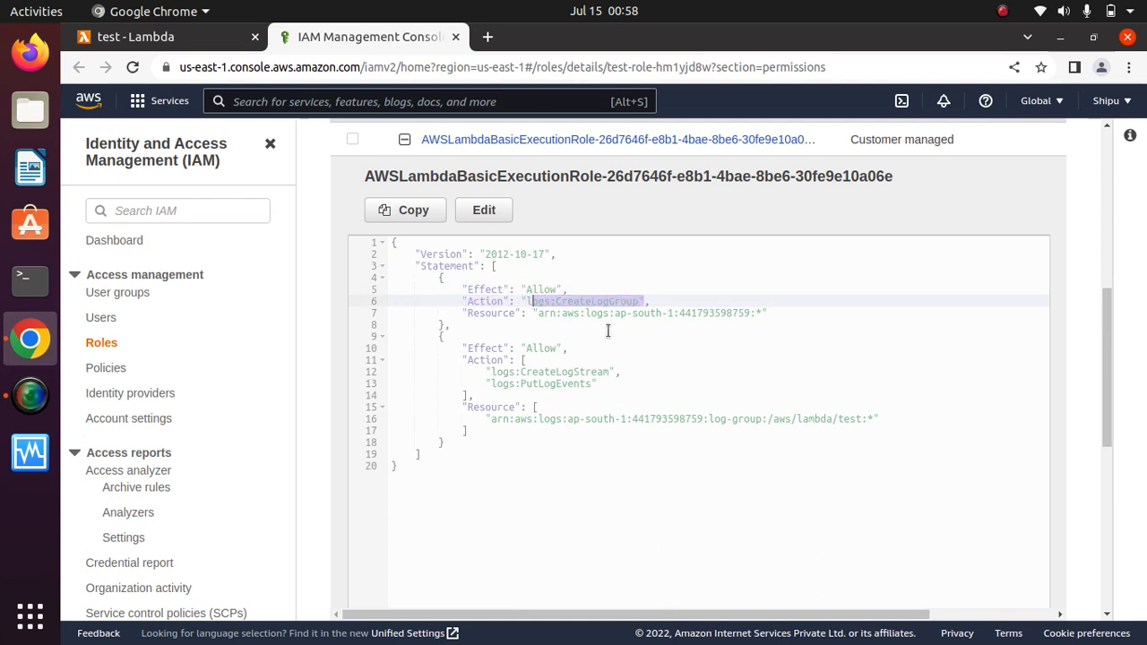
Inspect the log-group resources and CreateLogStream/PutLogEvents actions, then show Trust relationships.
drag(763, 313, 539, 315)
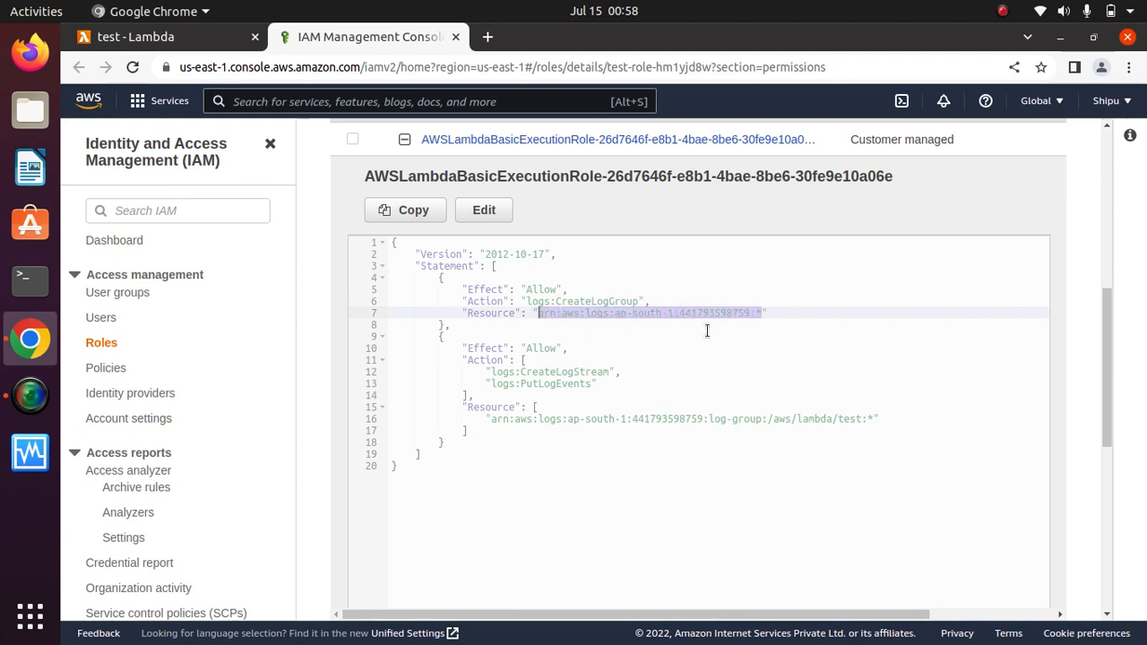
drag(880, 418, 529, 427)
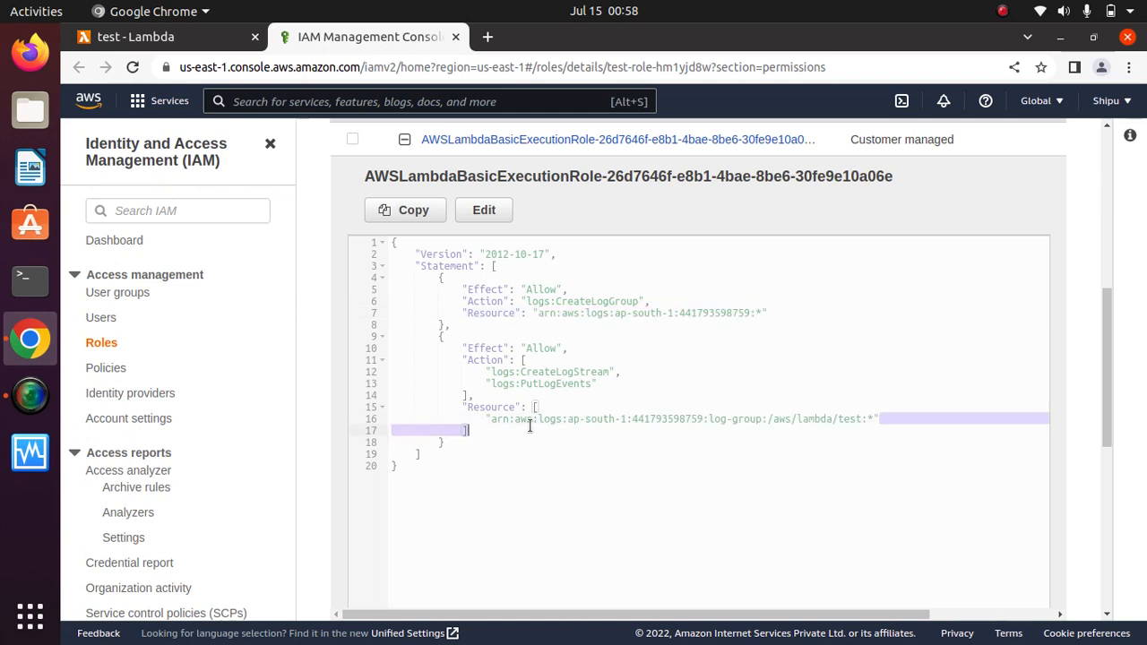
click(485, 395)
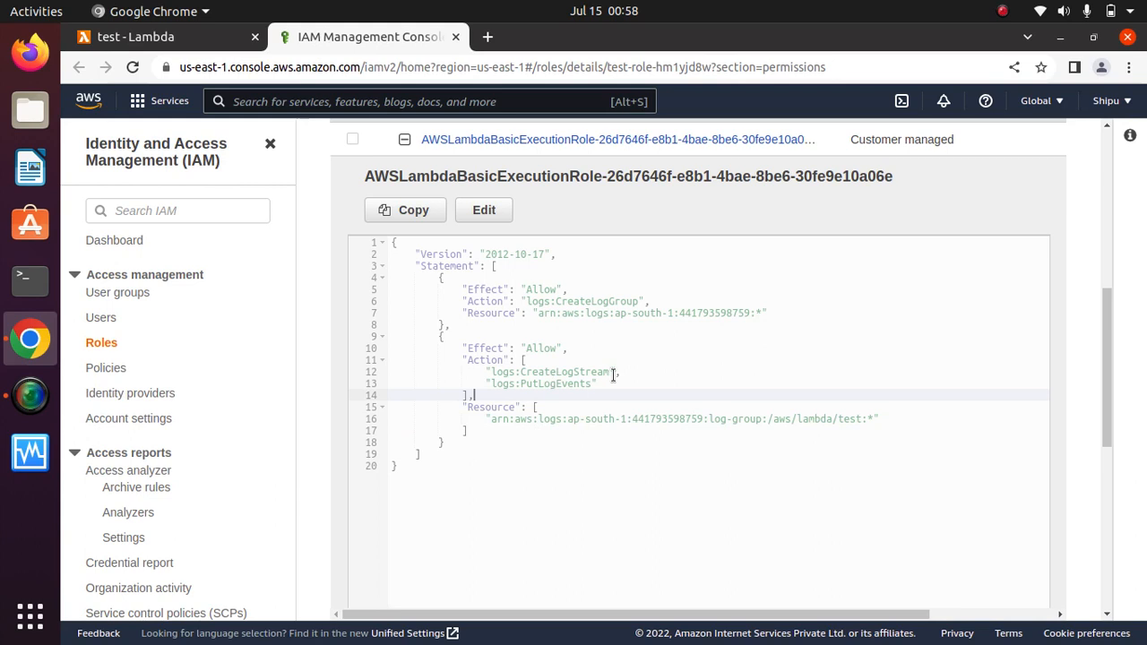
drag(614, 372, 515, 373)
drag(599, 384, 507, 383)
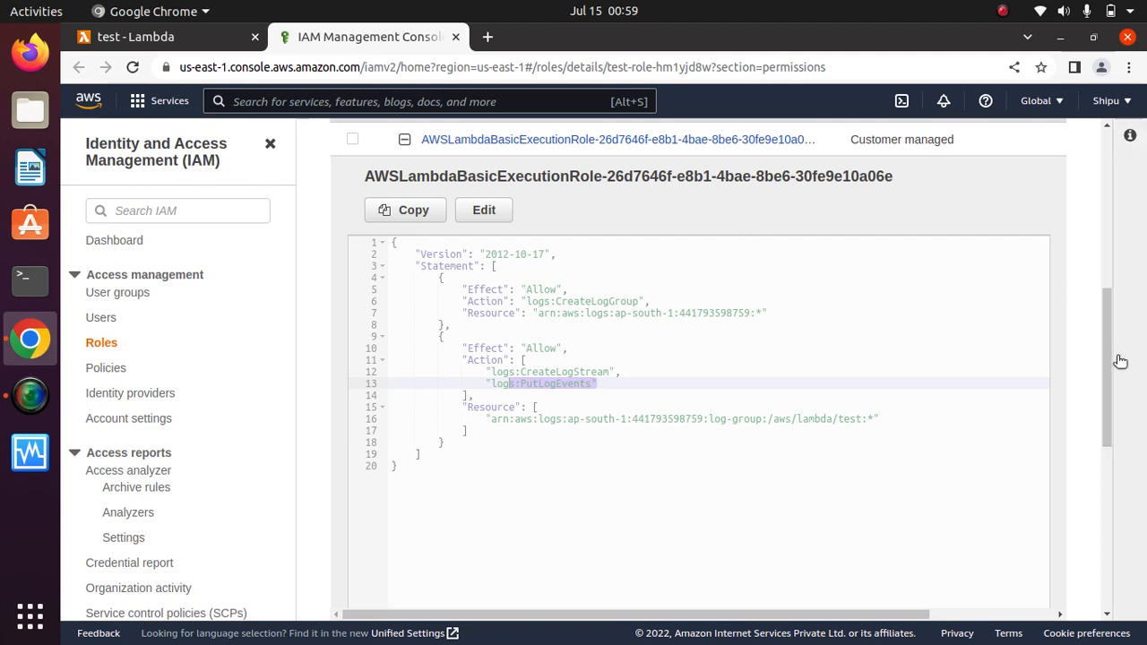
scroll(1119, 383, up, 4)
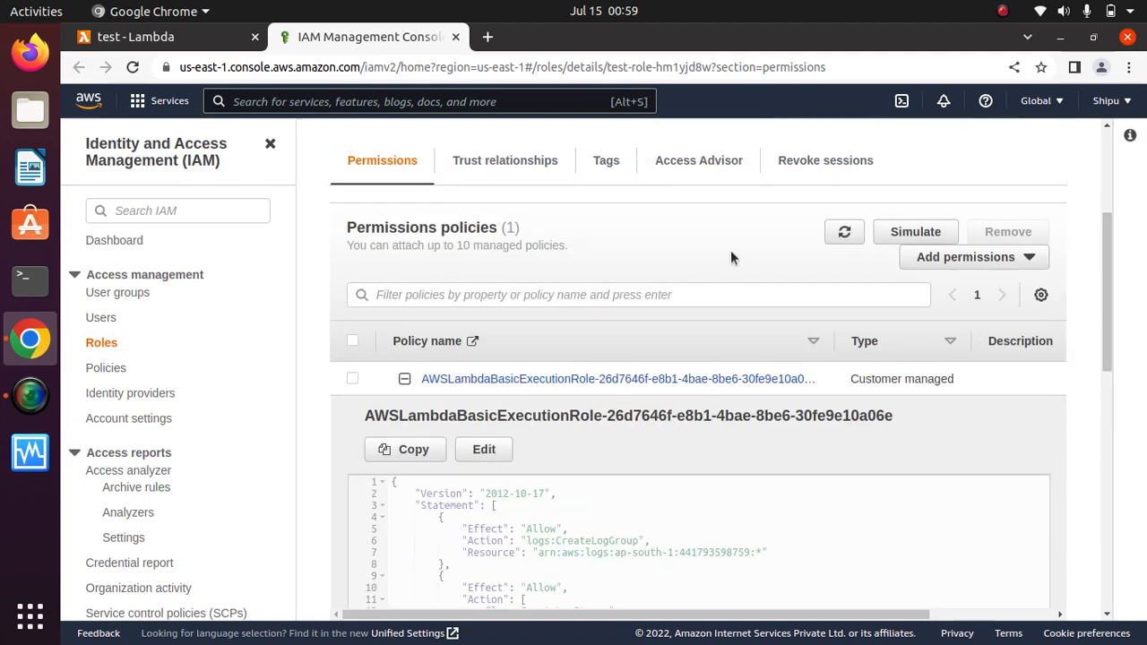
click(483, 159)
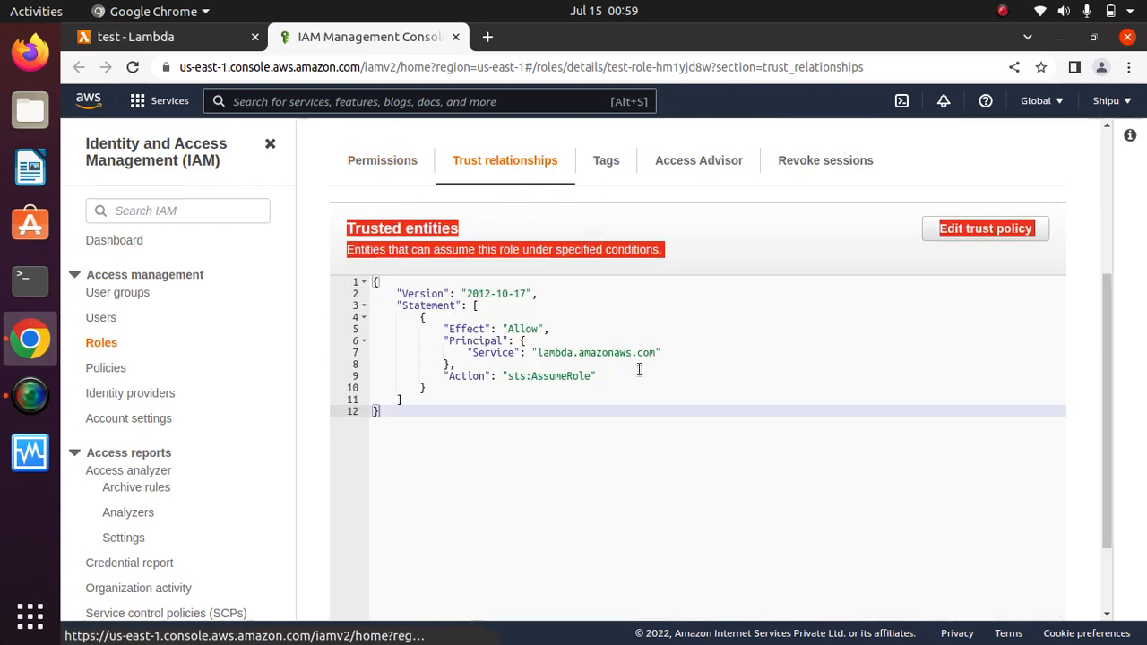
Read the trust policy letting lambda.amazonaws.com assume the role, then return to the test Lambda tab.
drag(618, 380, 434, 296)
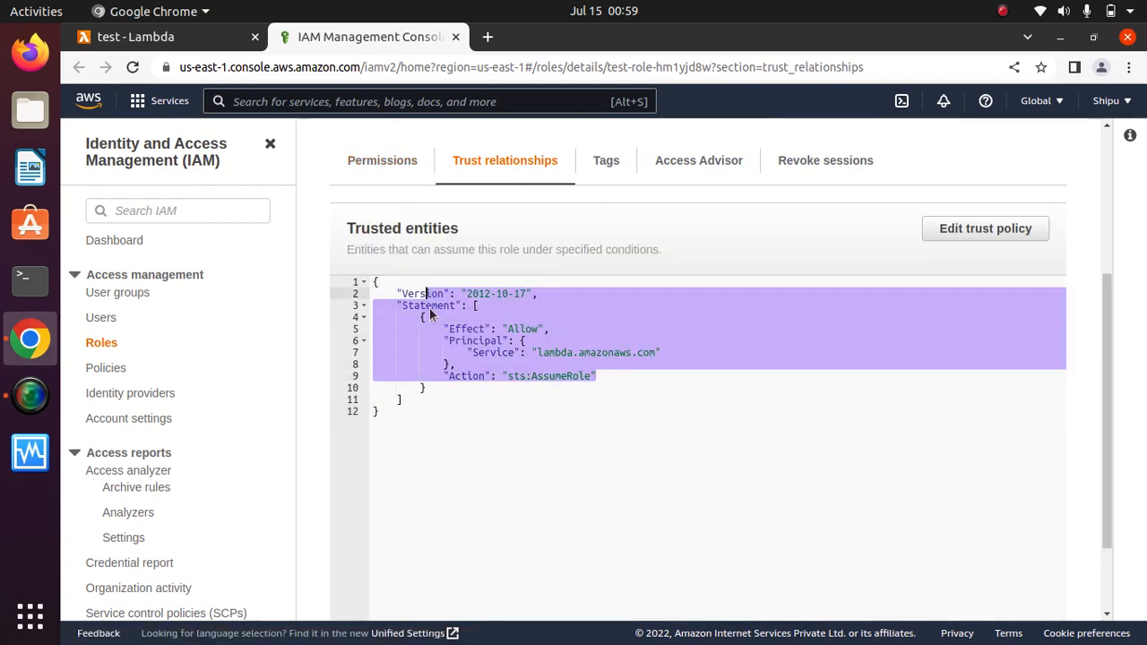
click(648, 421)
drag(657, 359, 543, 350)
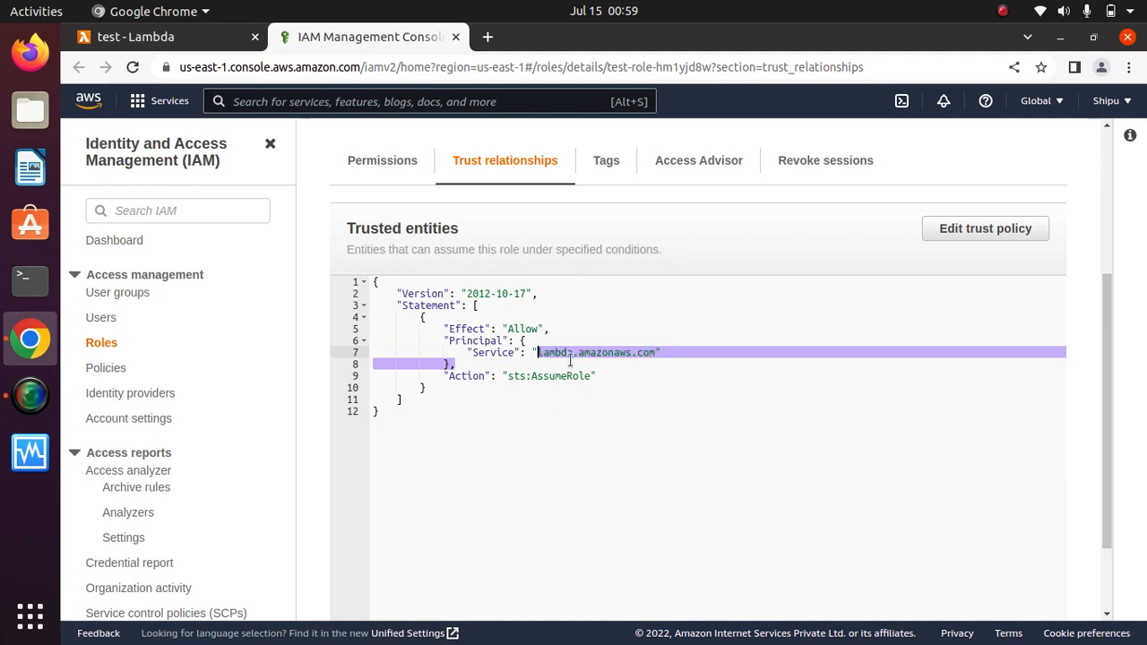
click(551, 503)
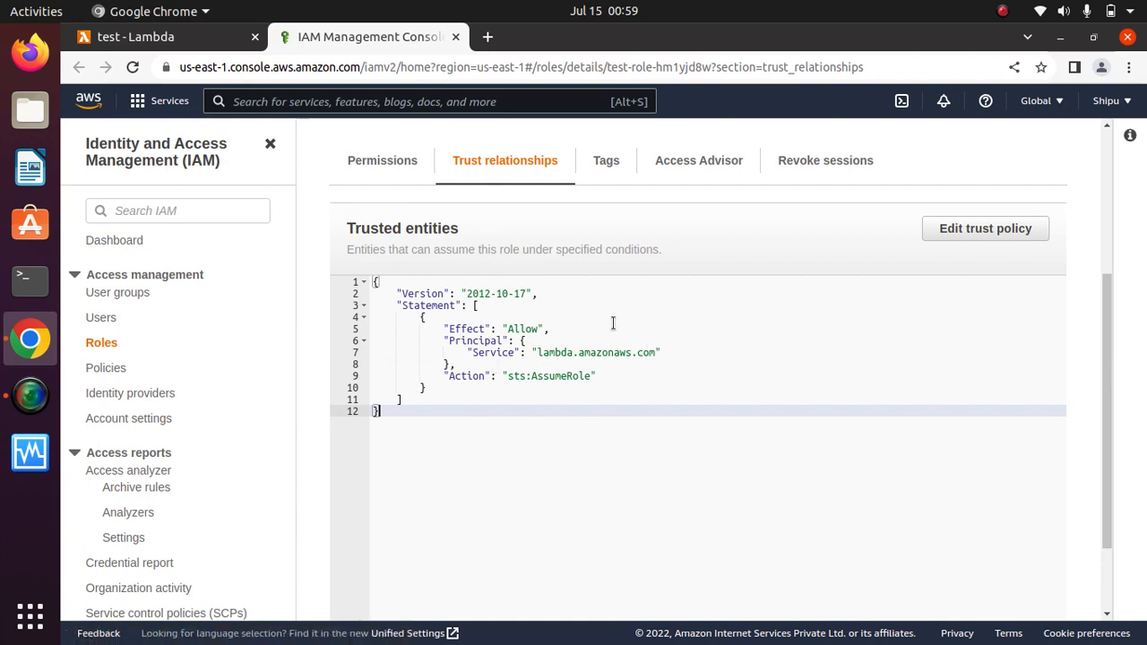
drag(608, 389, 402, 284)
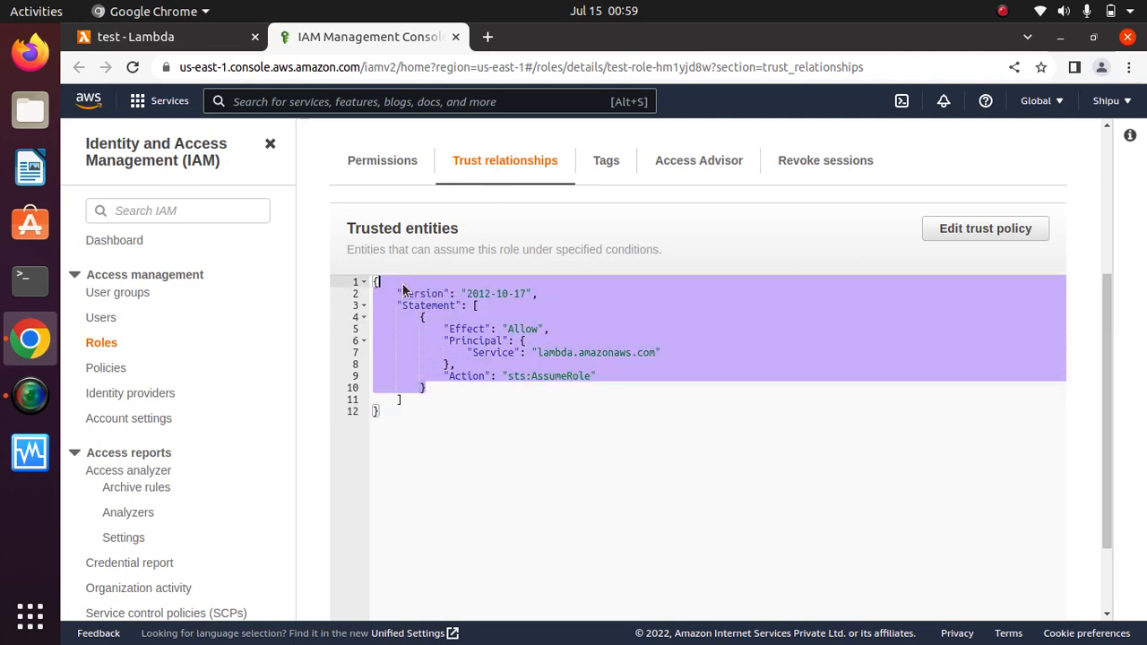
drag(487, 237, 348, 237)
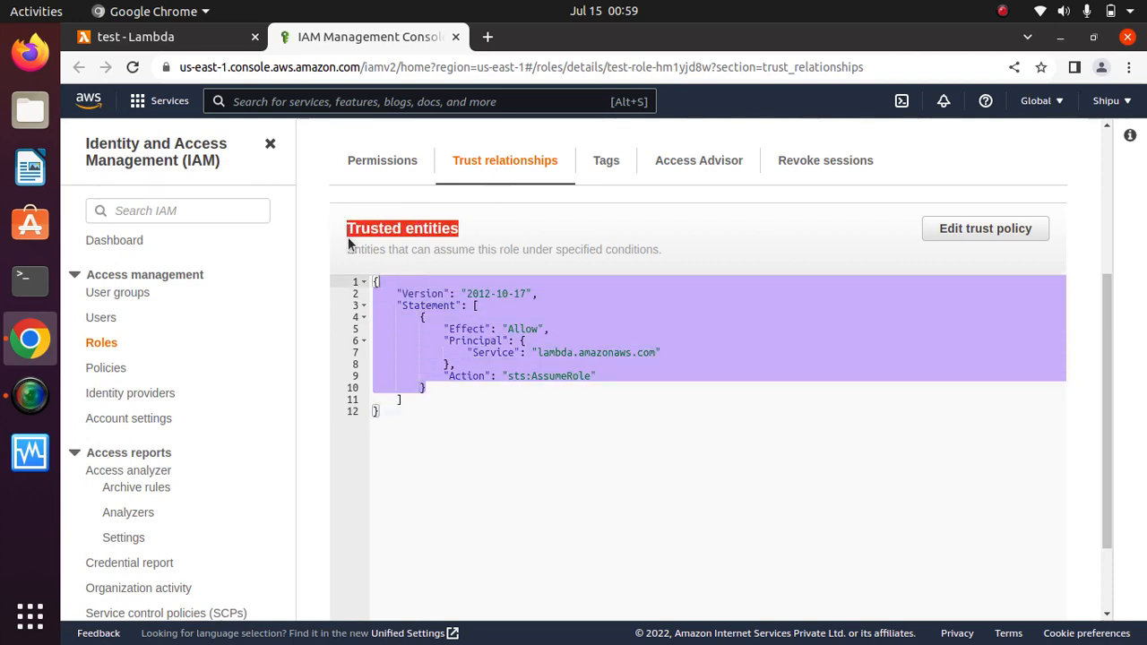
click(547, 474)
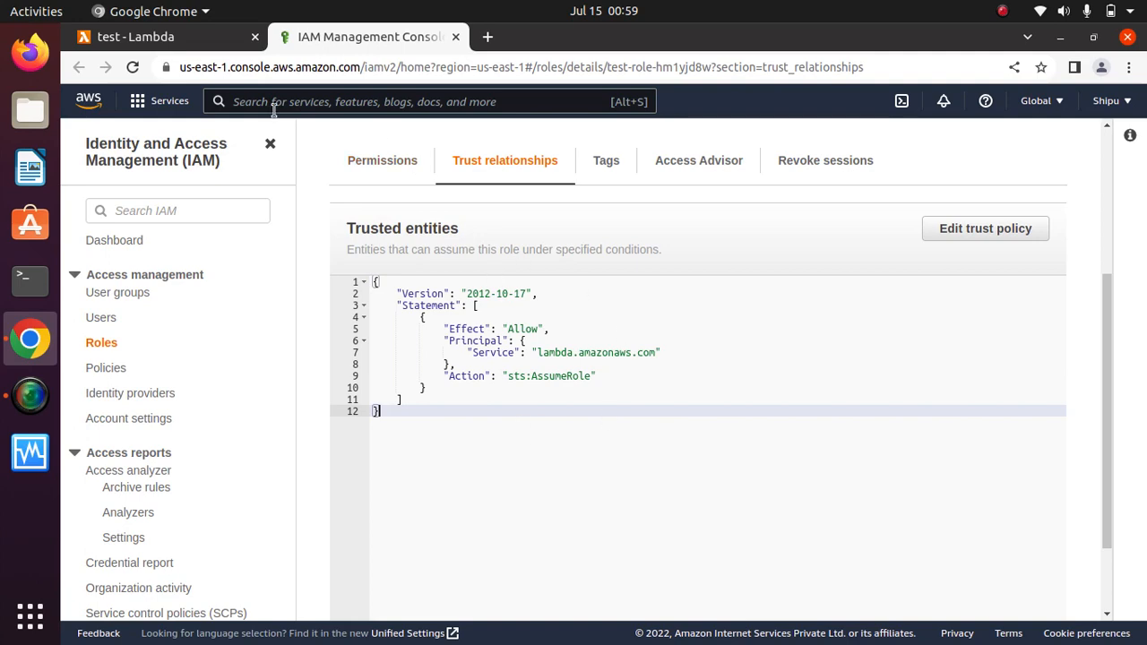
click(142, 40)
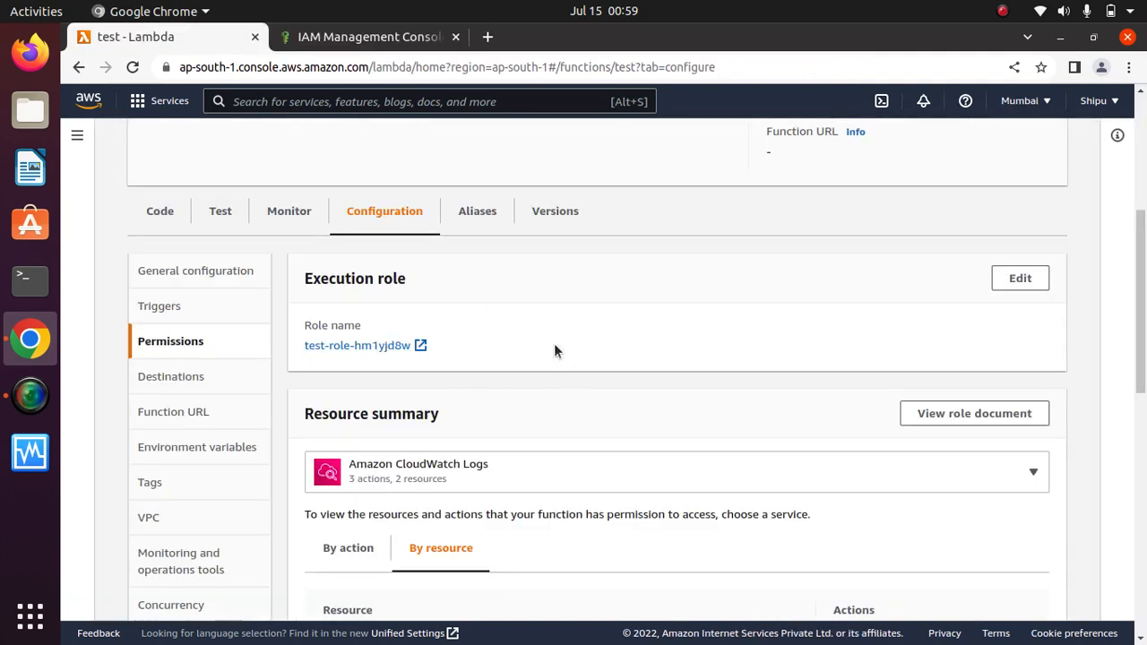
scroll(556, 350, down, 3)
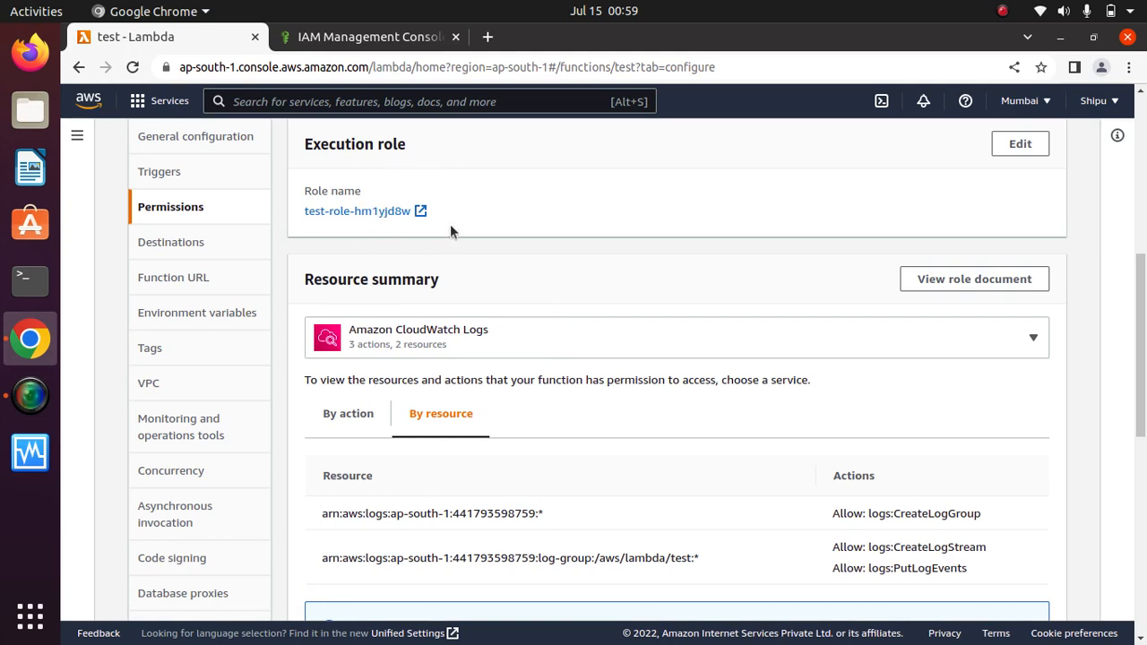
scroll(780, 200, down, 1)
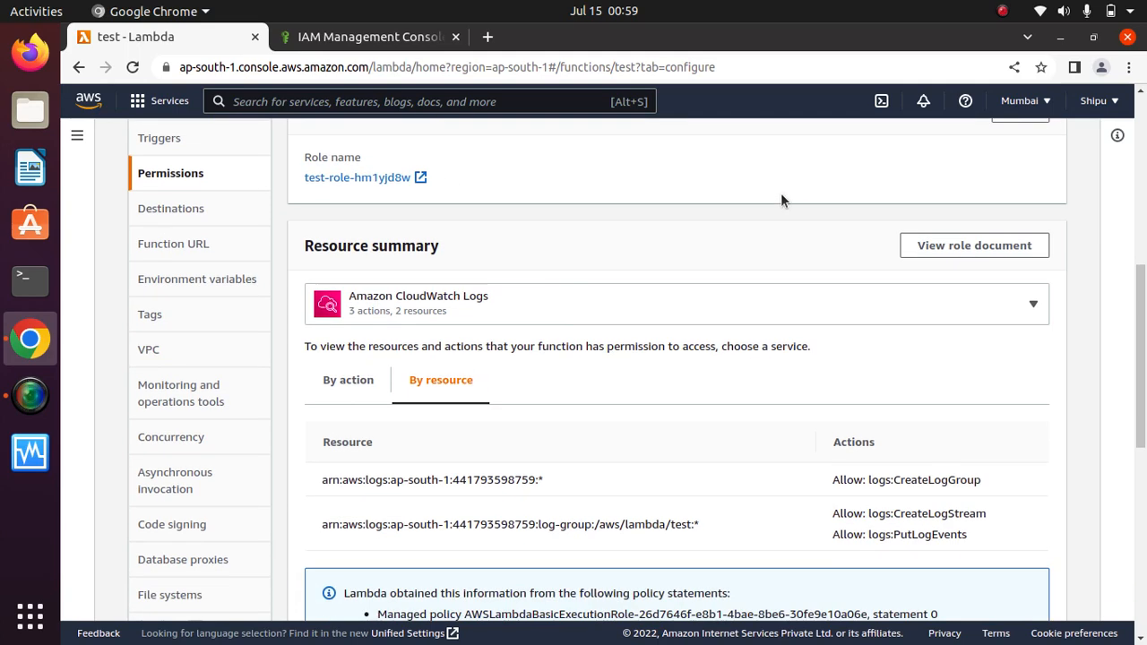
scroll(780, 201, up, 2)
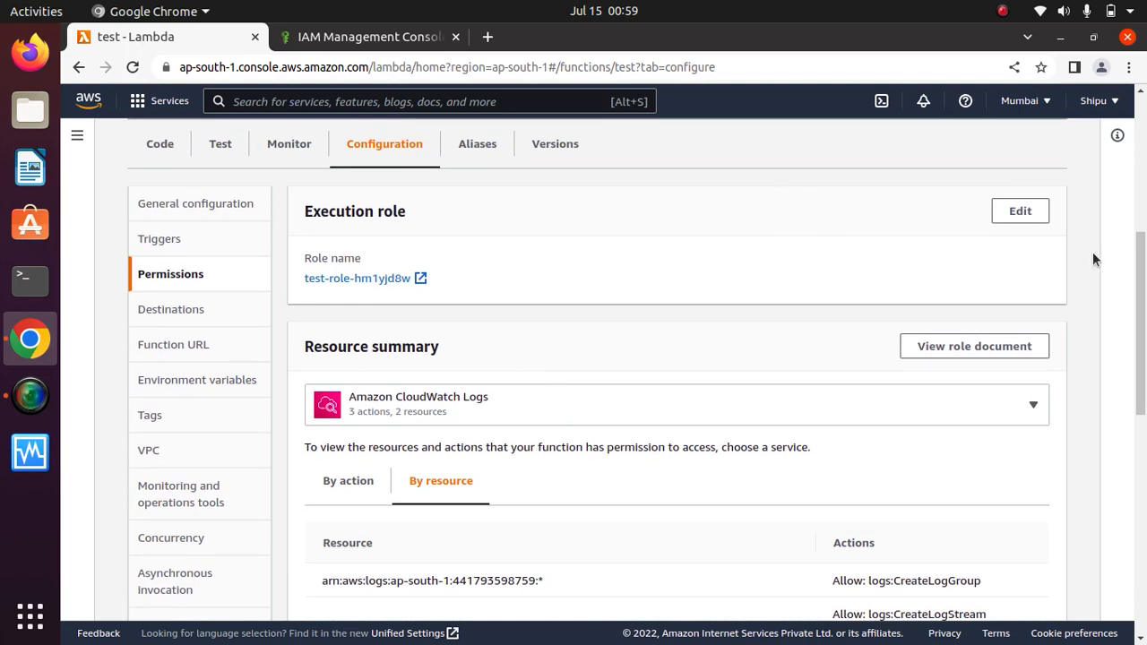
click(1020, 210)
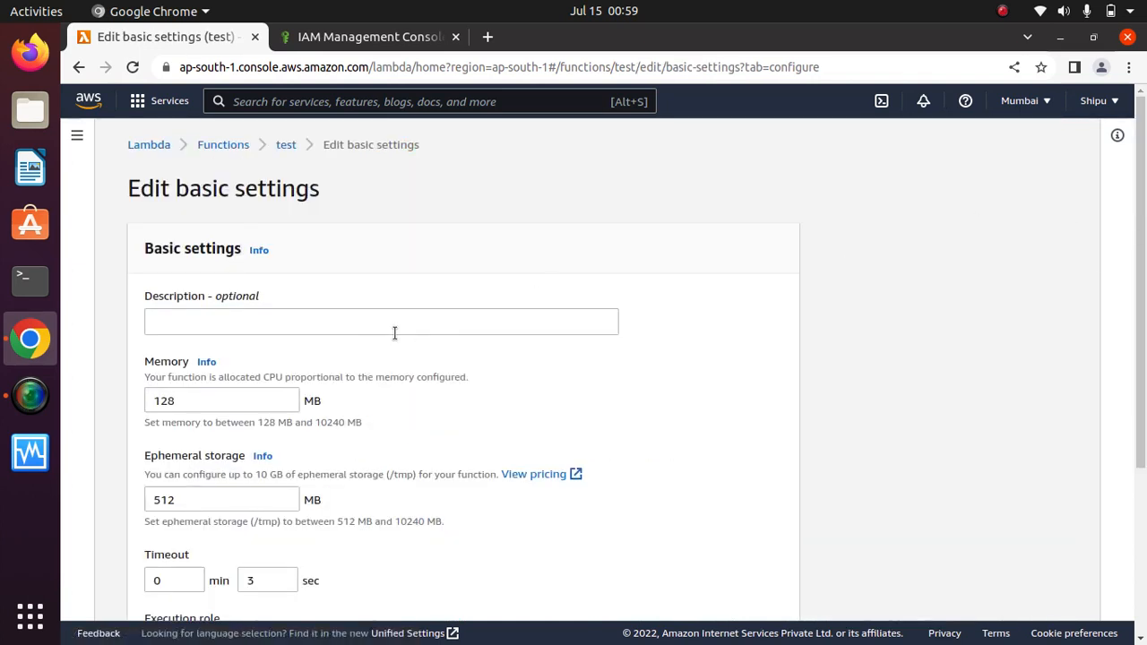
click(79, 67)
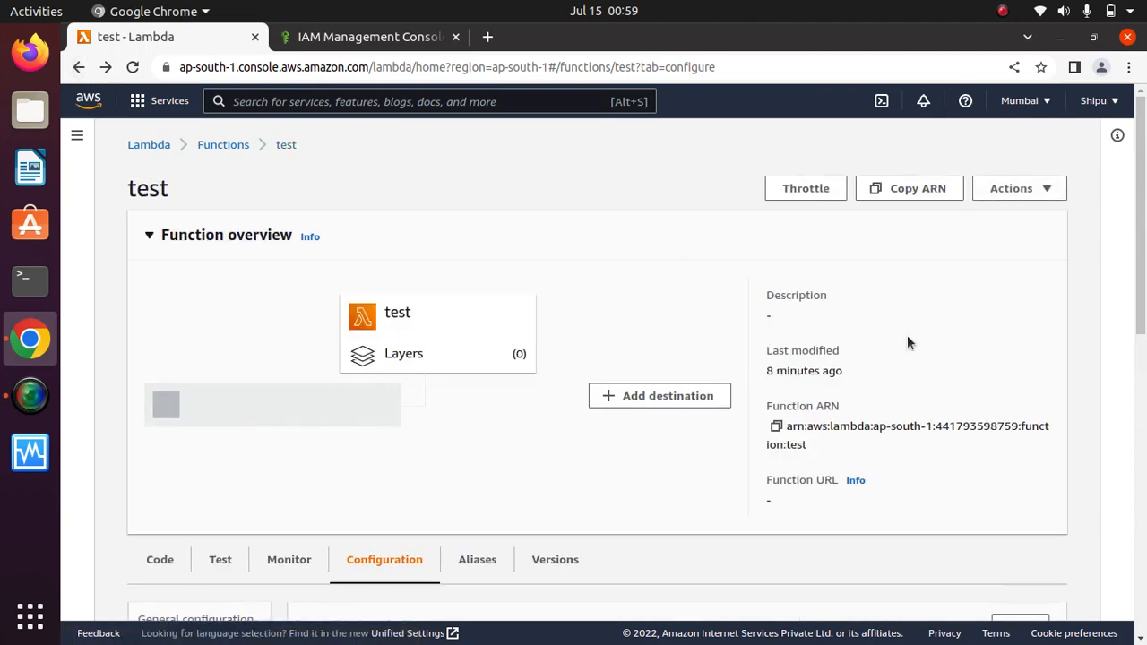
drag(1143, 271, 1142, 468)
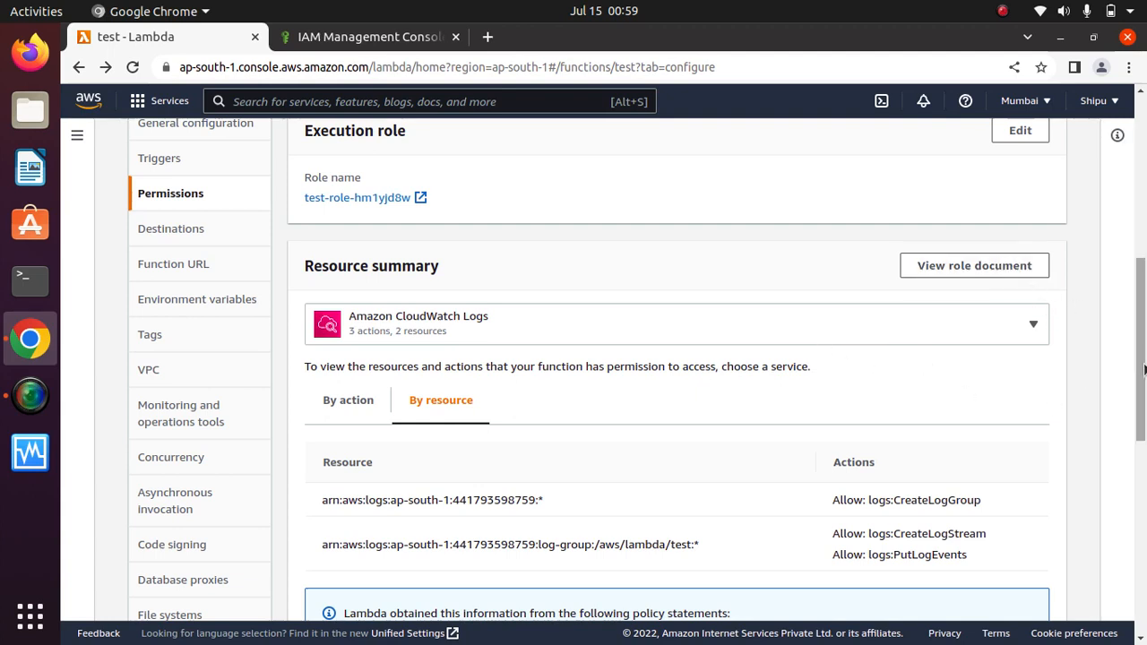
drag(1142, 366, 1143, 334)
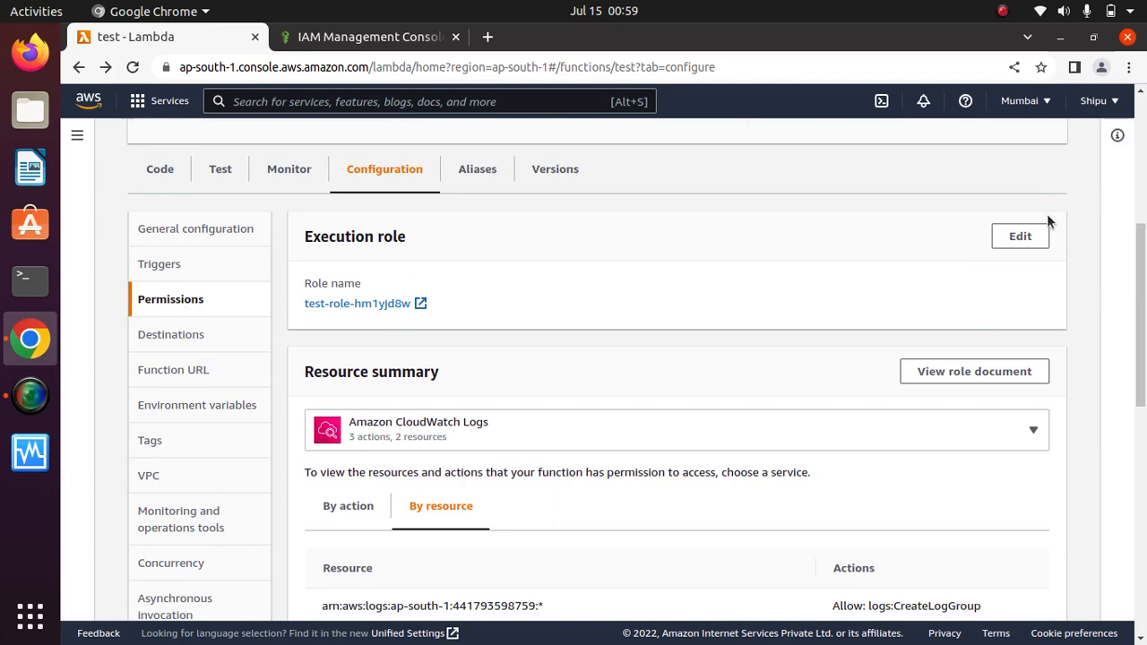
click(1021, 237)
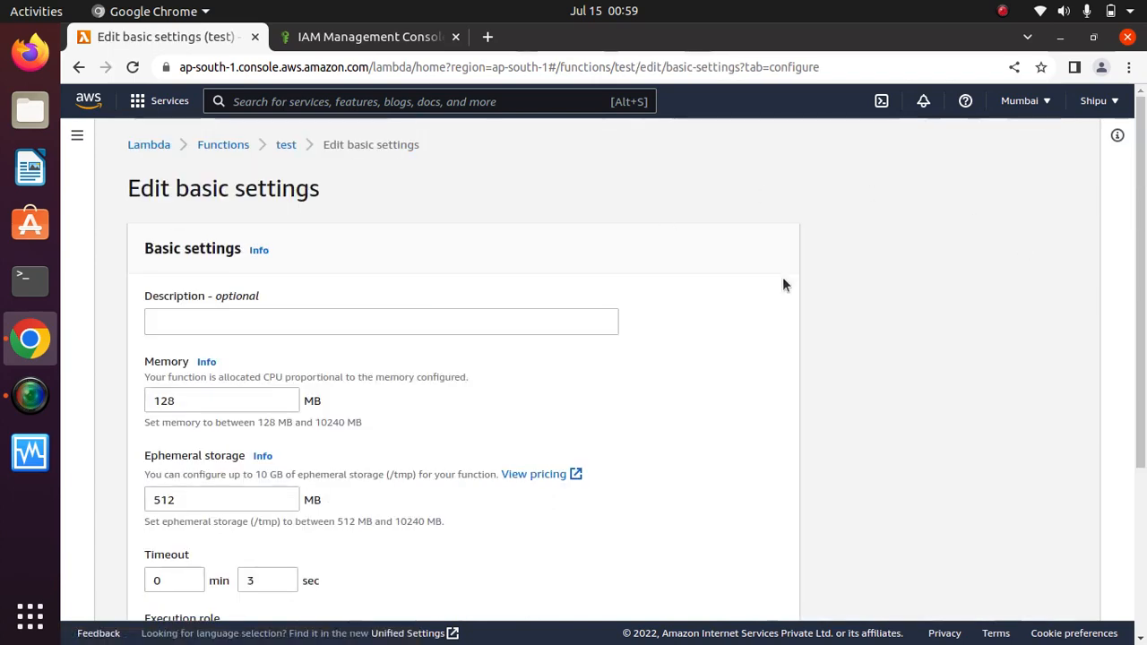
mouse_move(1143, 280)
mouse_down()
mouse_move(1140, 461)
mouse_move(1136, 269)
mouse_up()
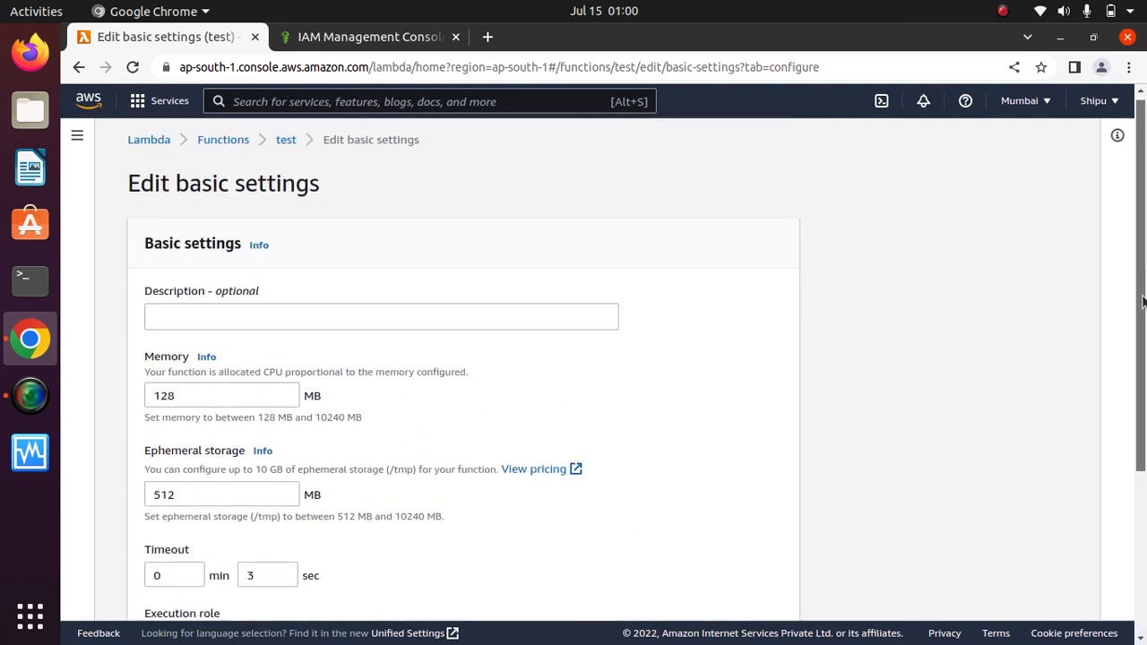
scroll(1133, 283, down, 4)
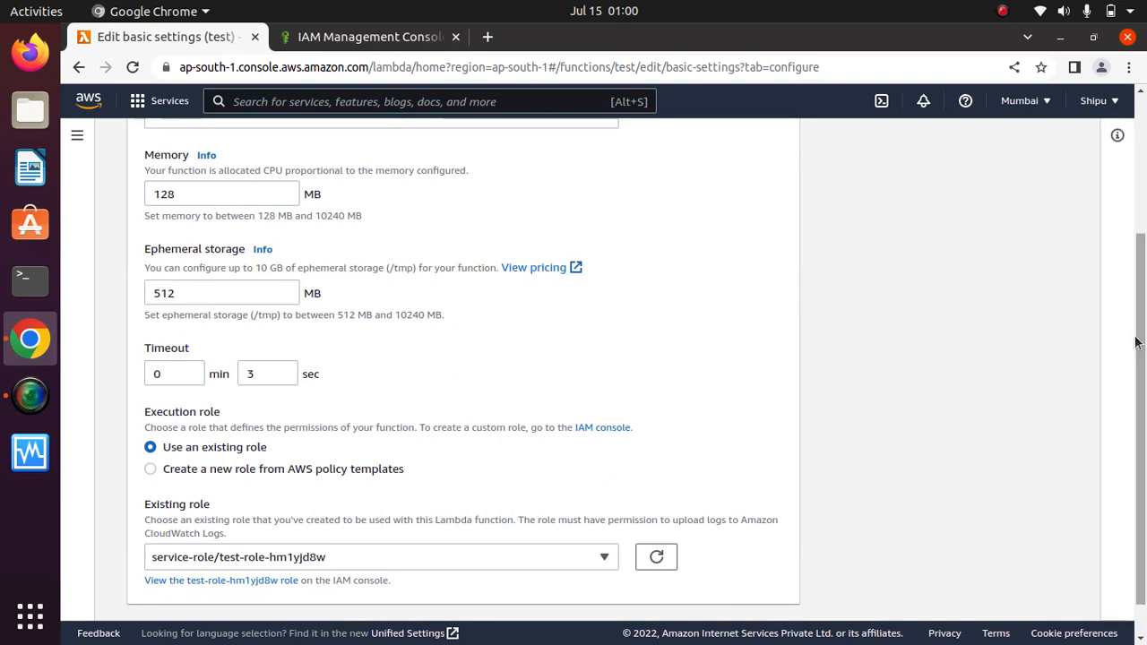
scroll(806, 493, down, 1)
click(692, 591)
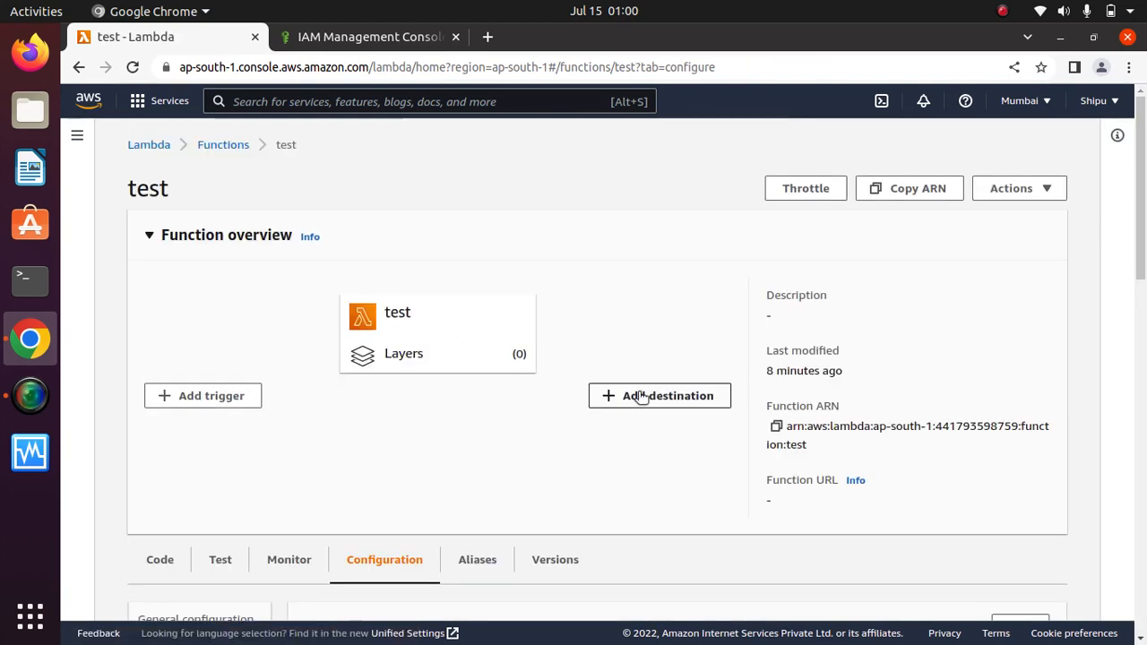
drag(1139, 220, 1139, 361)
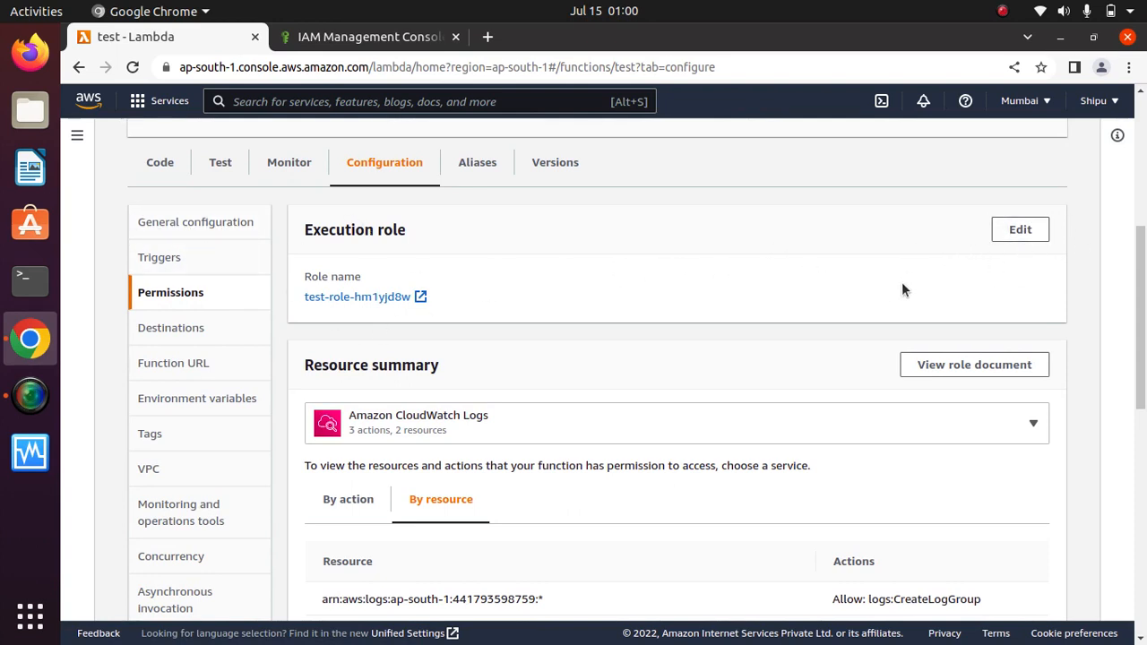
drag(1142, 336, 1142, 391)
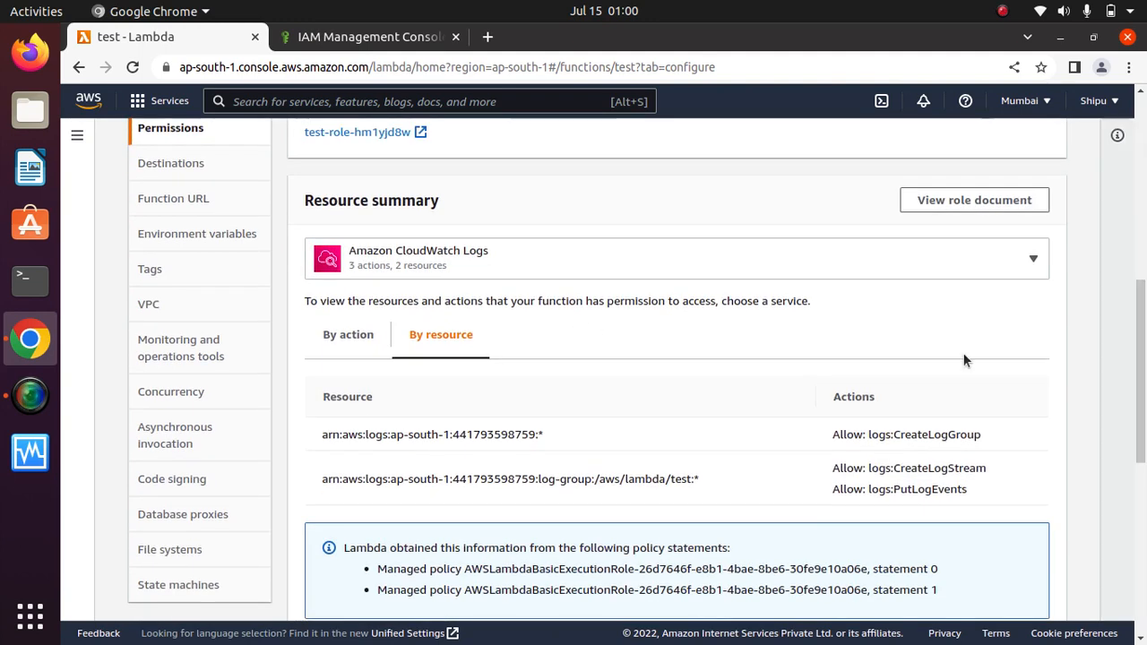
triple_click(406, 202)
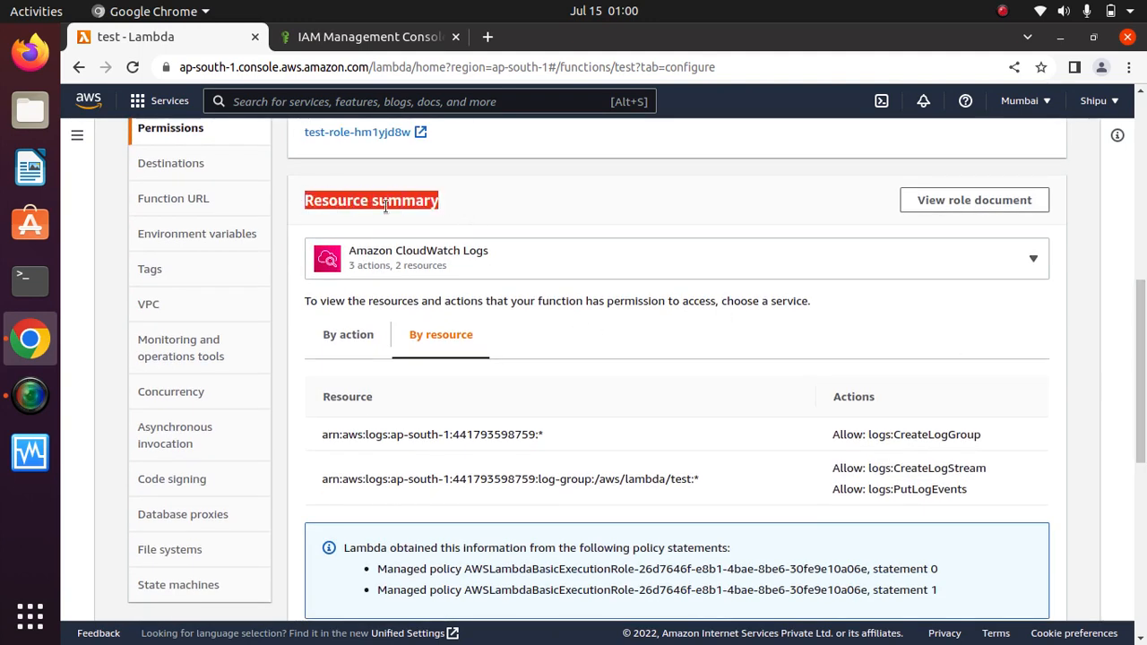
click(463, 202)
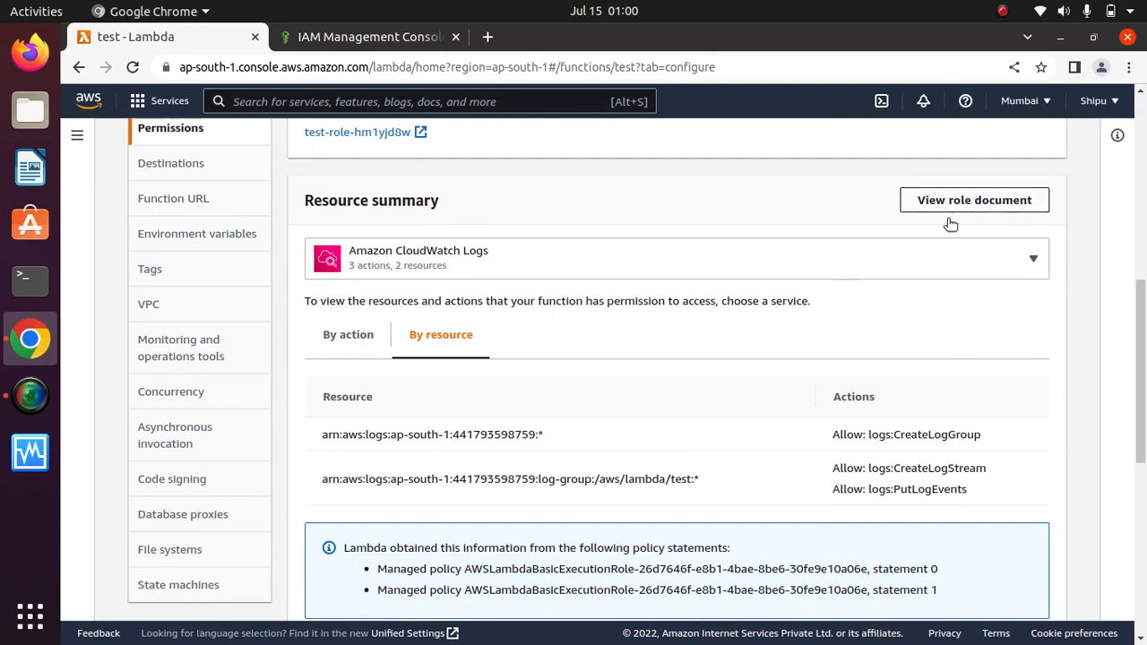
click(1003, 202)
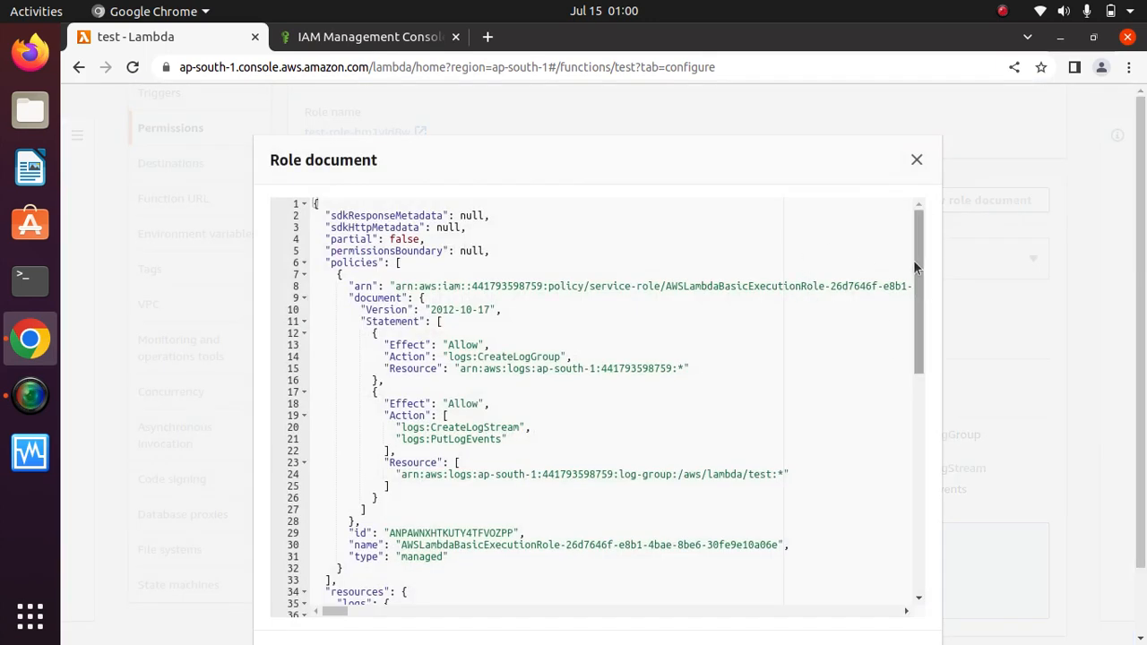
drag(916, 259, 926, 230)
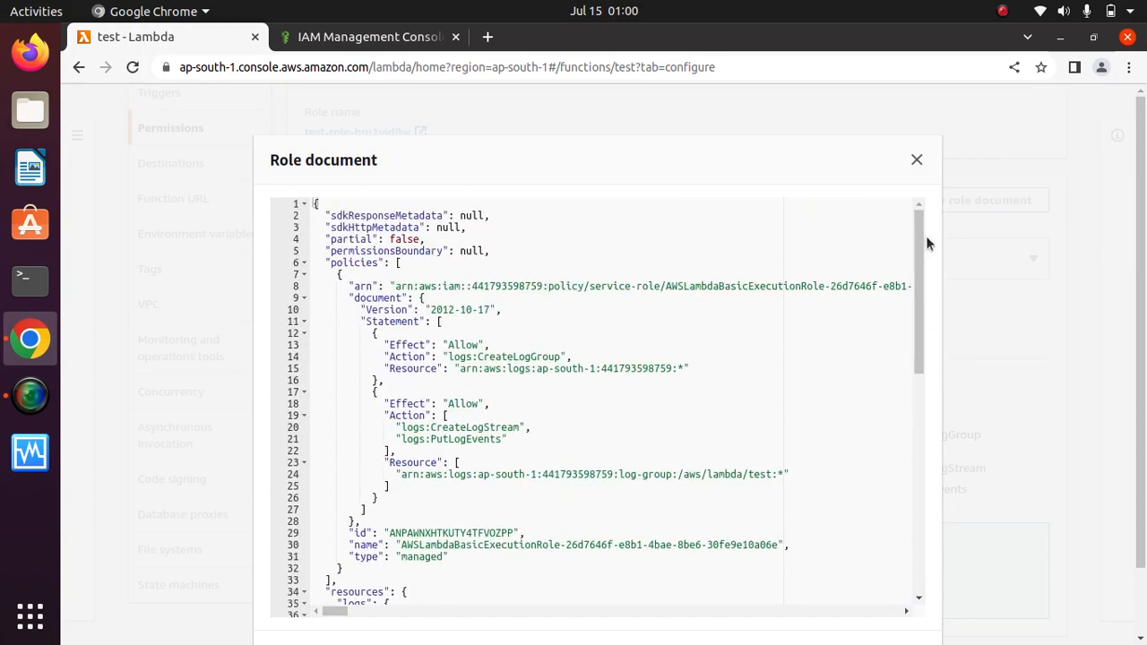
drag(923, 280, 926, 228)
click(916, 161)
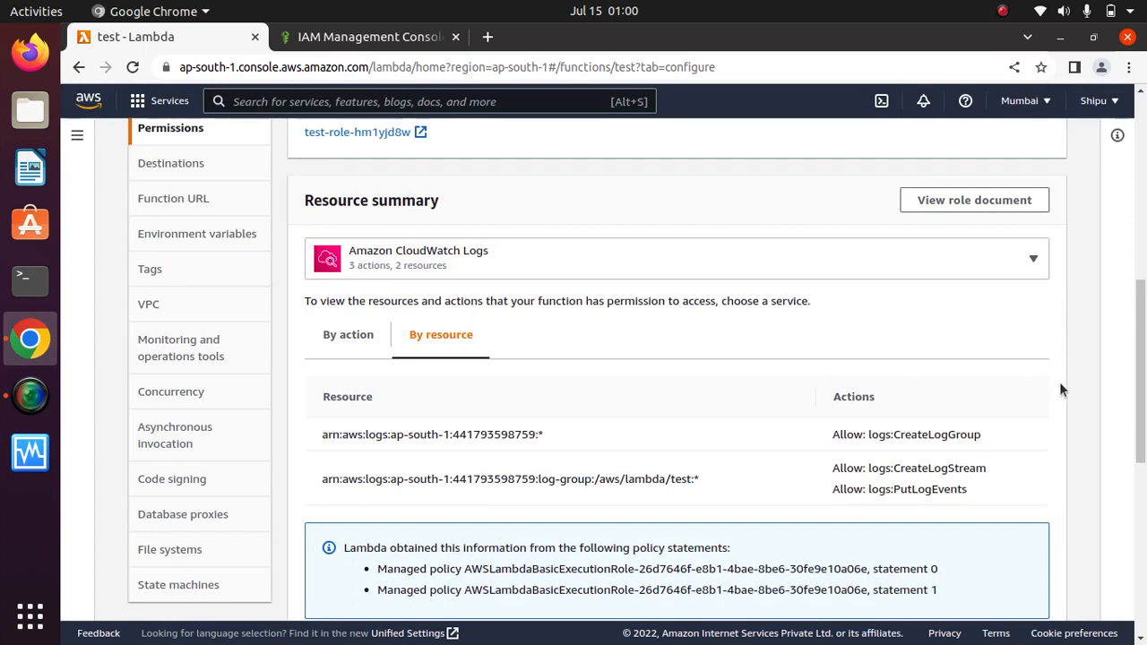
Review the log-group ARNs and CreateLogGroup permissions, then switch to the role's IAM tab.
scroll(658, 283, down, 2)
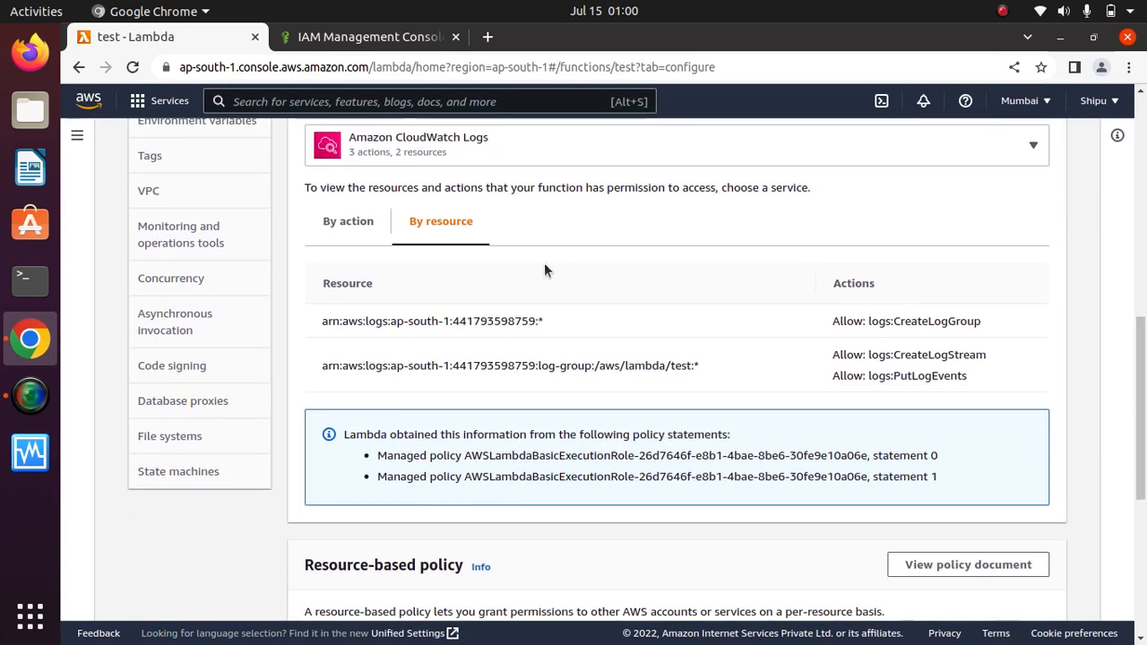
drag(547, 326, 328, 313)
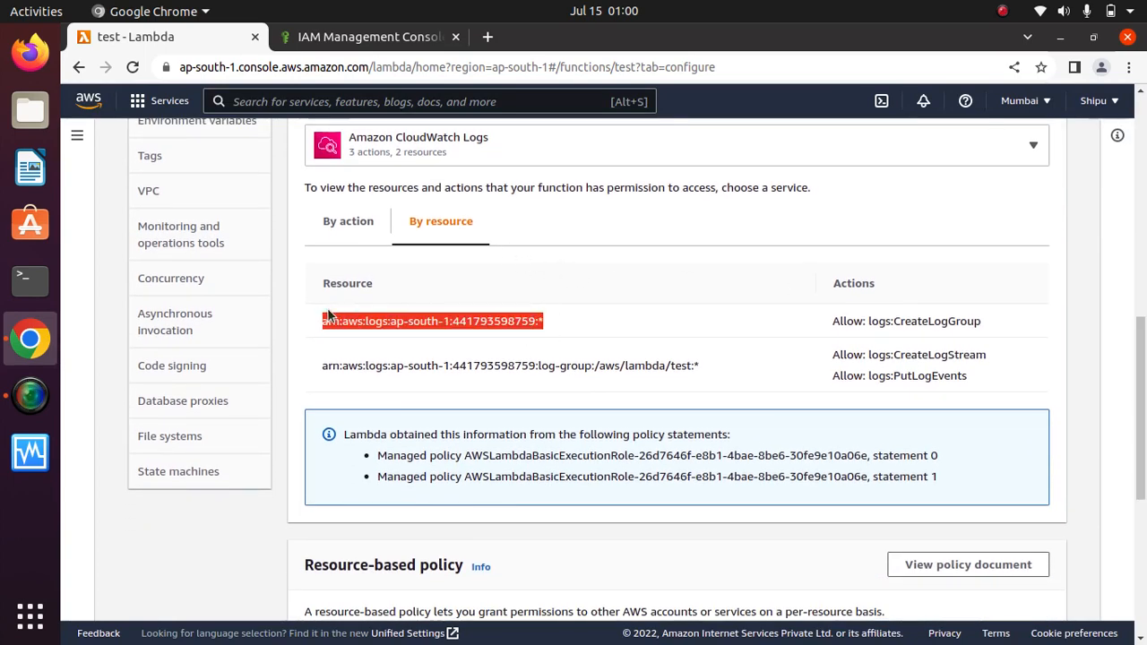
drag(702, 368, 323, 366)
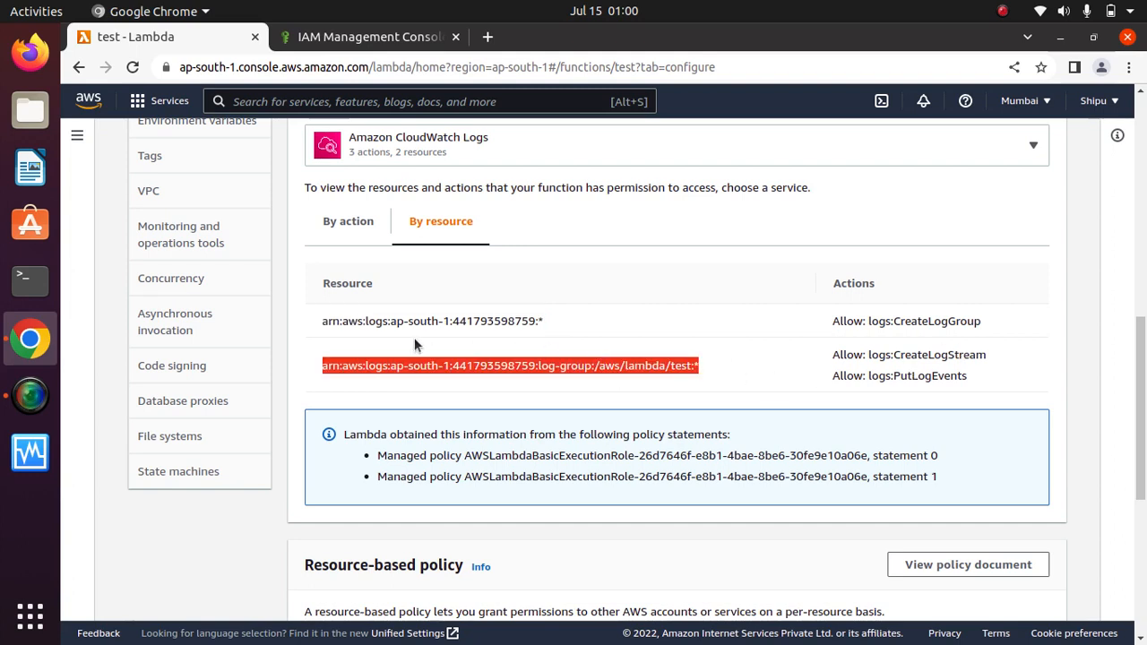
click(998, 327)
drag(997, 322, 807, 316)
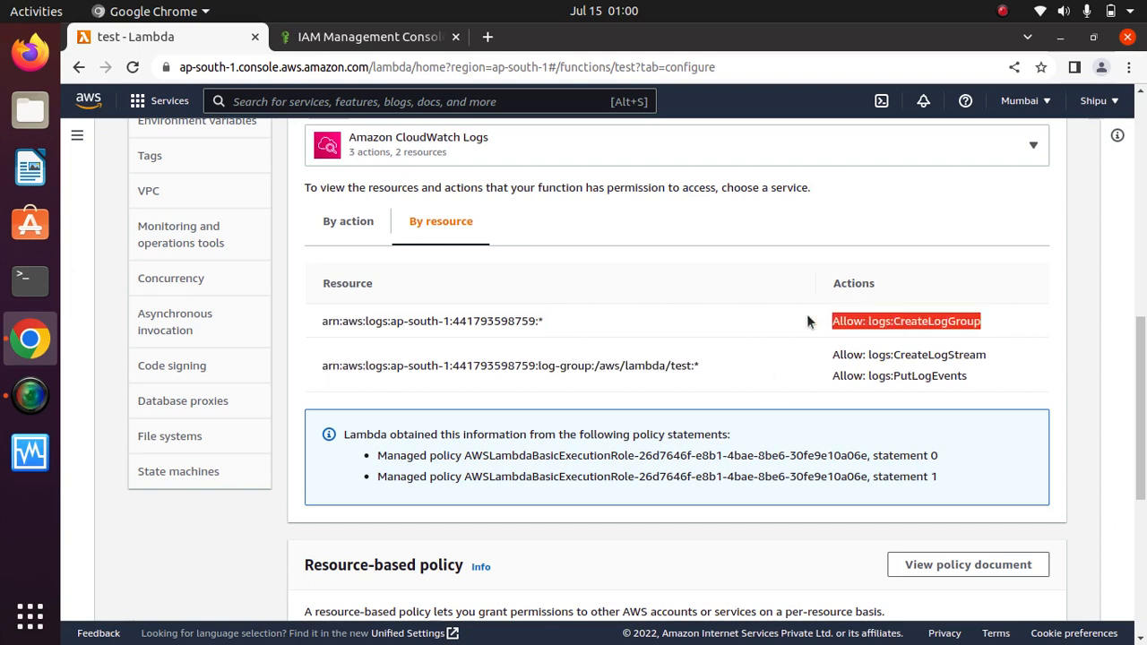
drag(968, 375, 834, 339)
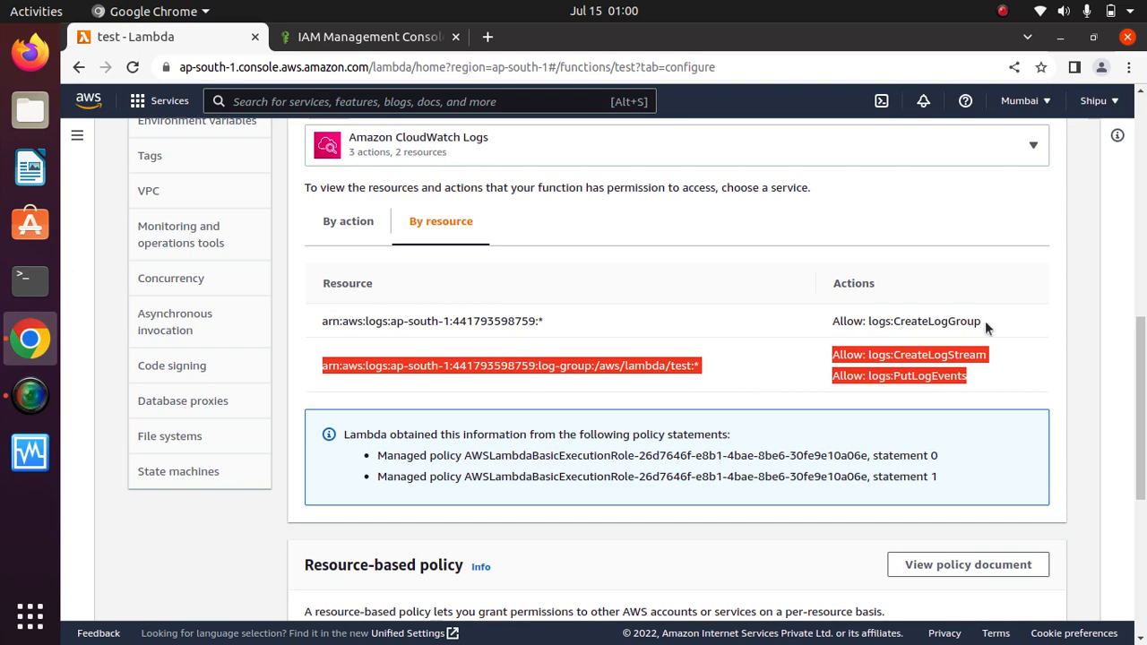
click(985, 322)
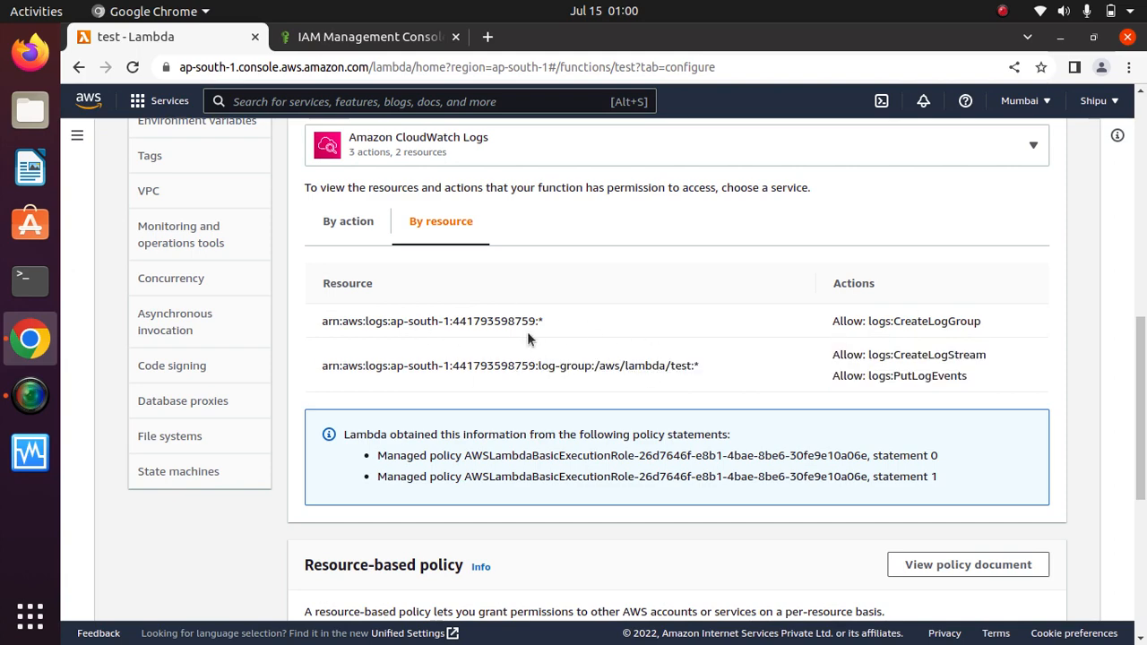
click(352, 37)
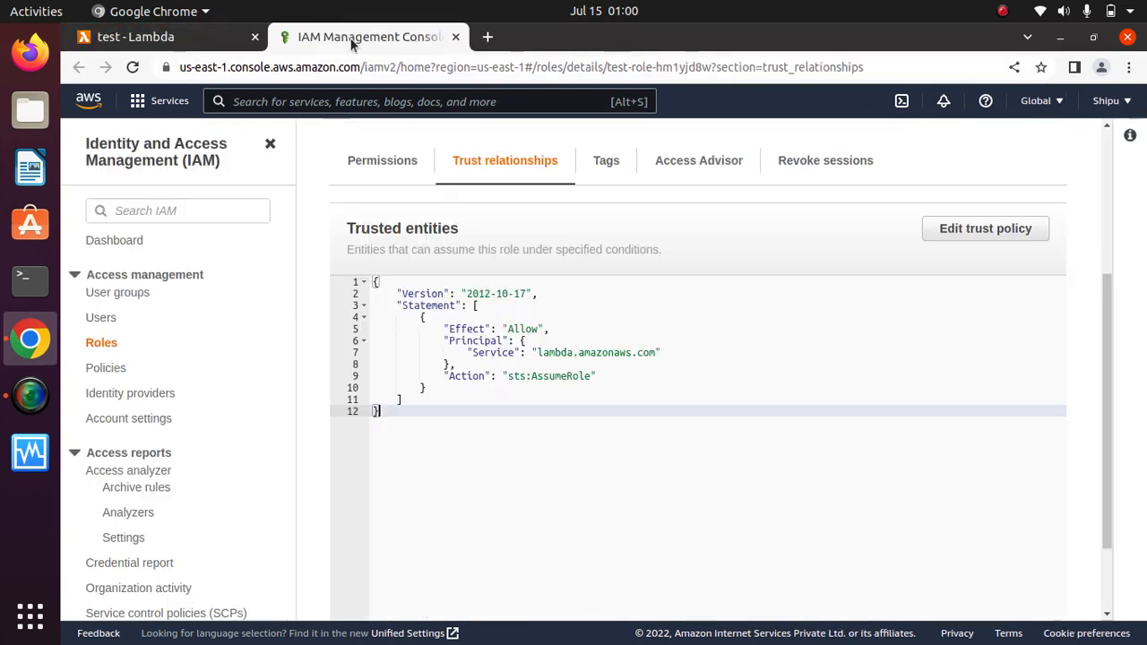
Expand the AWSLambdaBasicExecutionRole policy JSON on the Permissions tab, then return to the Lambda tab.
click(390, 166)
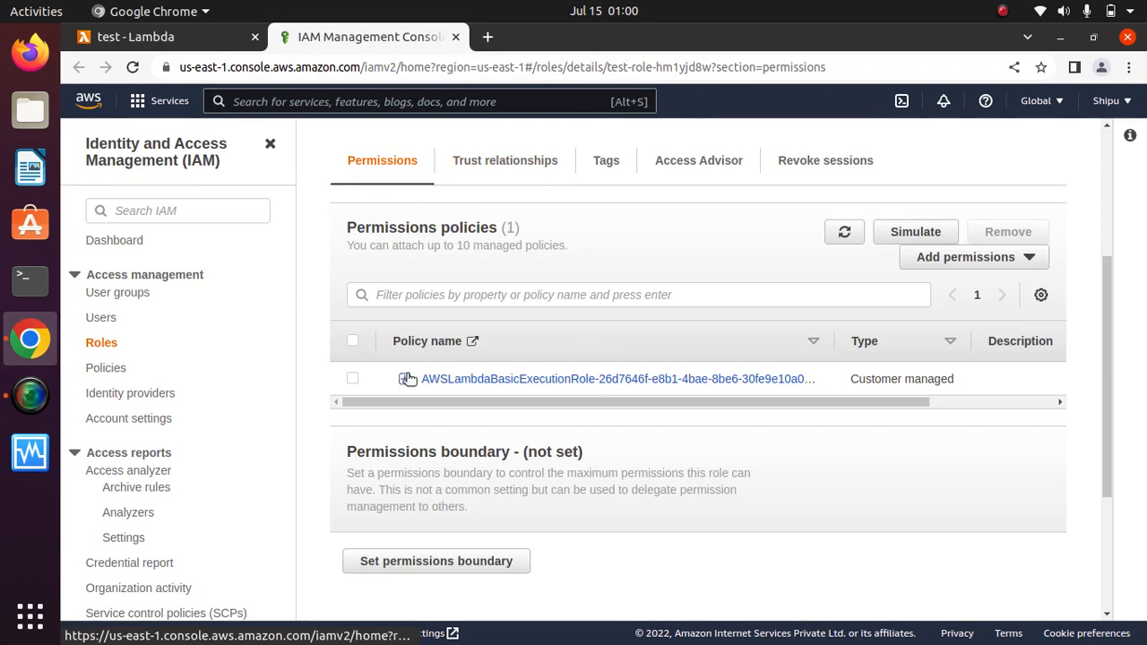
click(407, 378)
drag(1109, 307, 1109, 385)
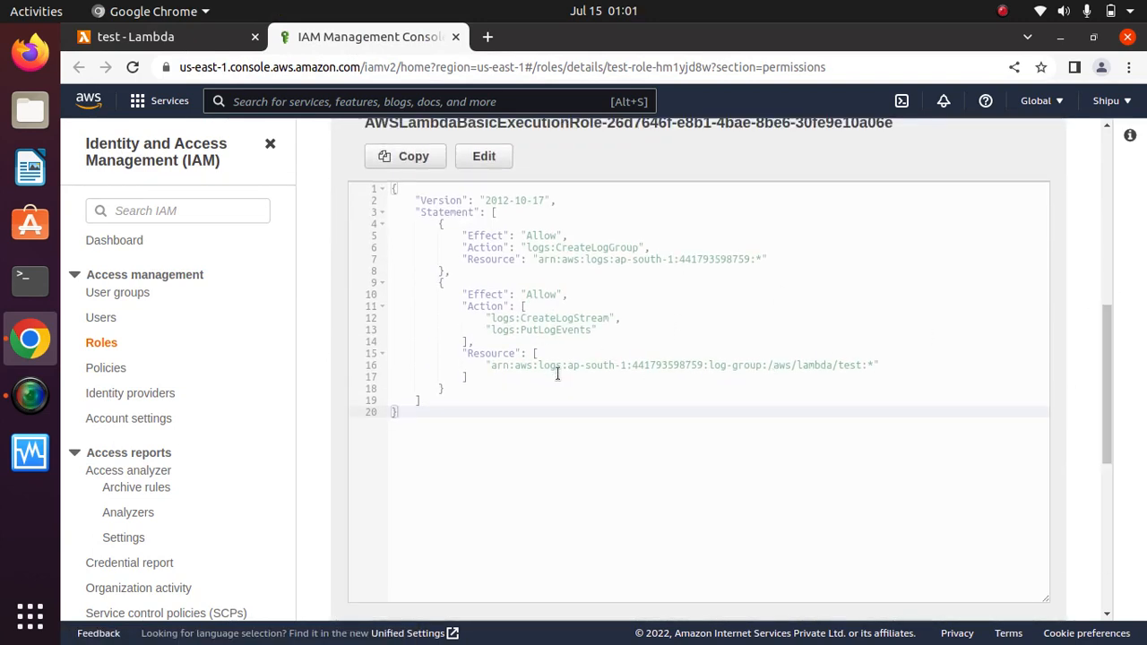
click(752, 270)
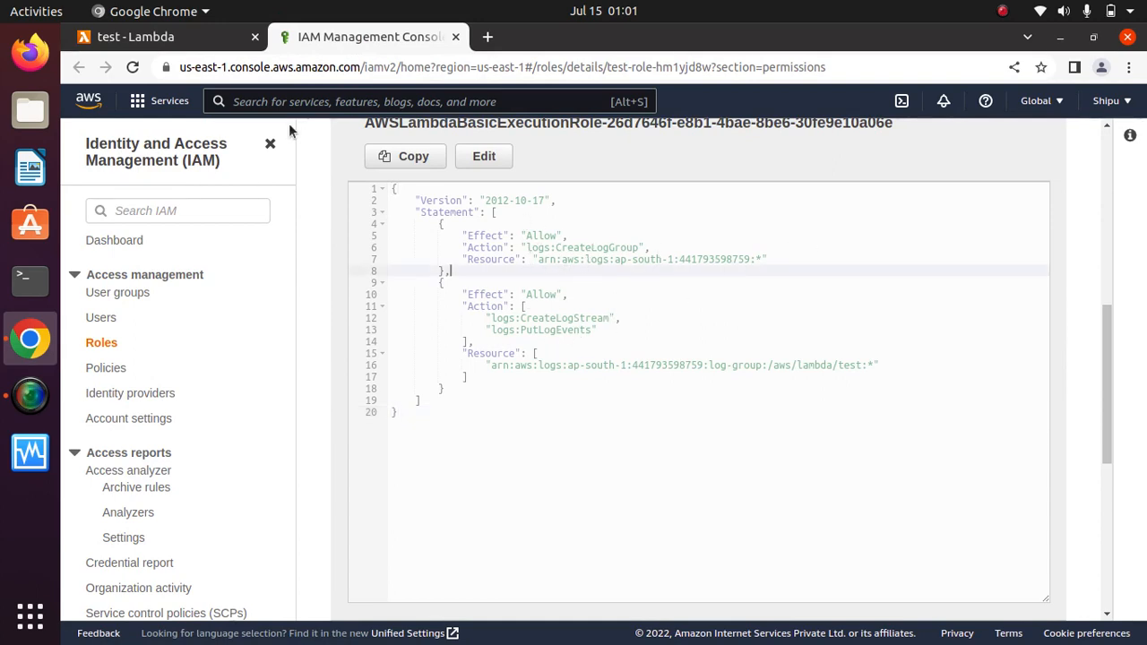
click(137, 36)
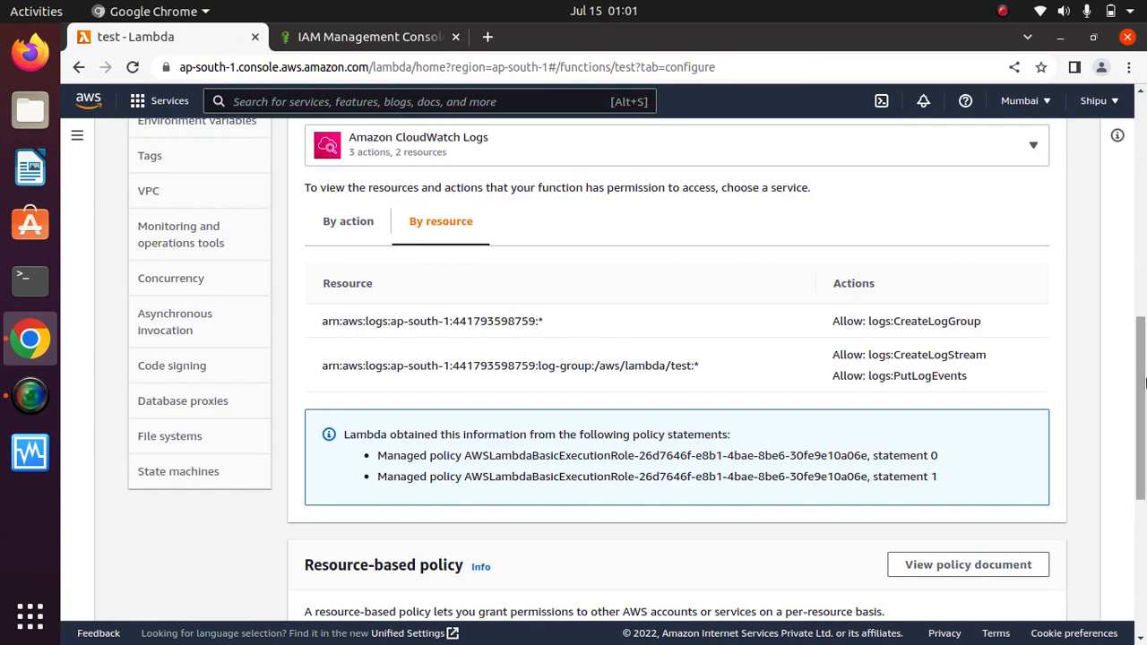
Scroll the Permissions page and open Destinations, which shows no destinations configured.
drag(1136, 375, 1136, 476)
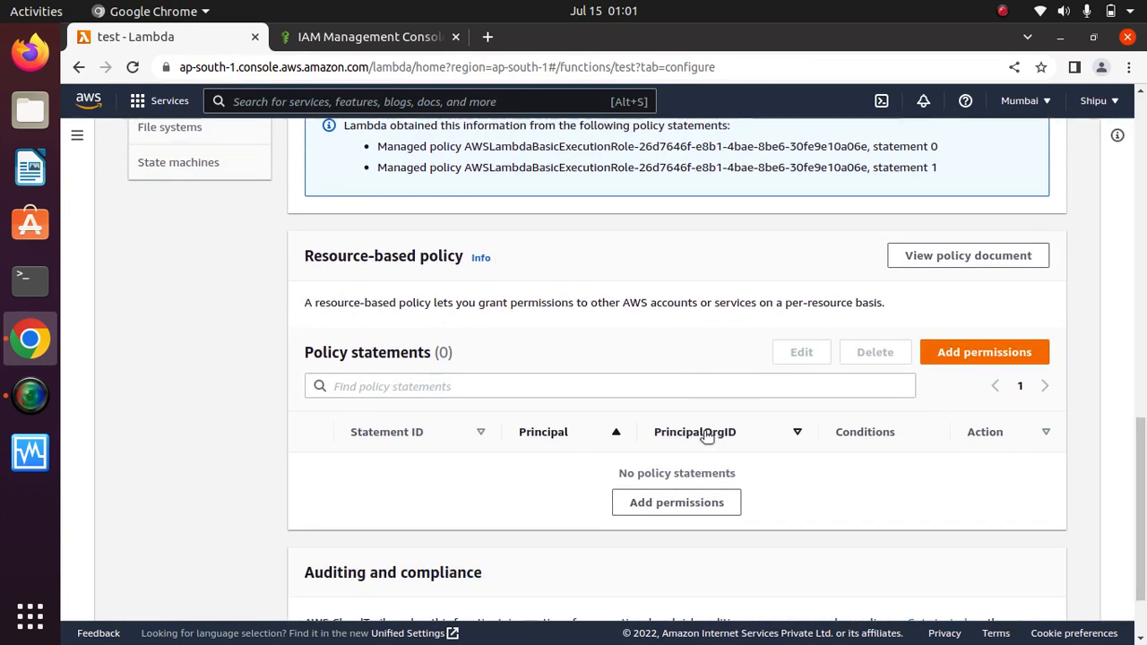
drag(1144, 457, 1144, 488)
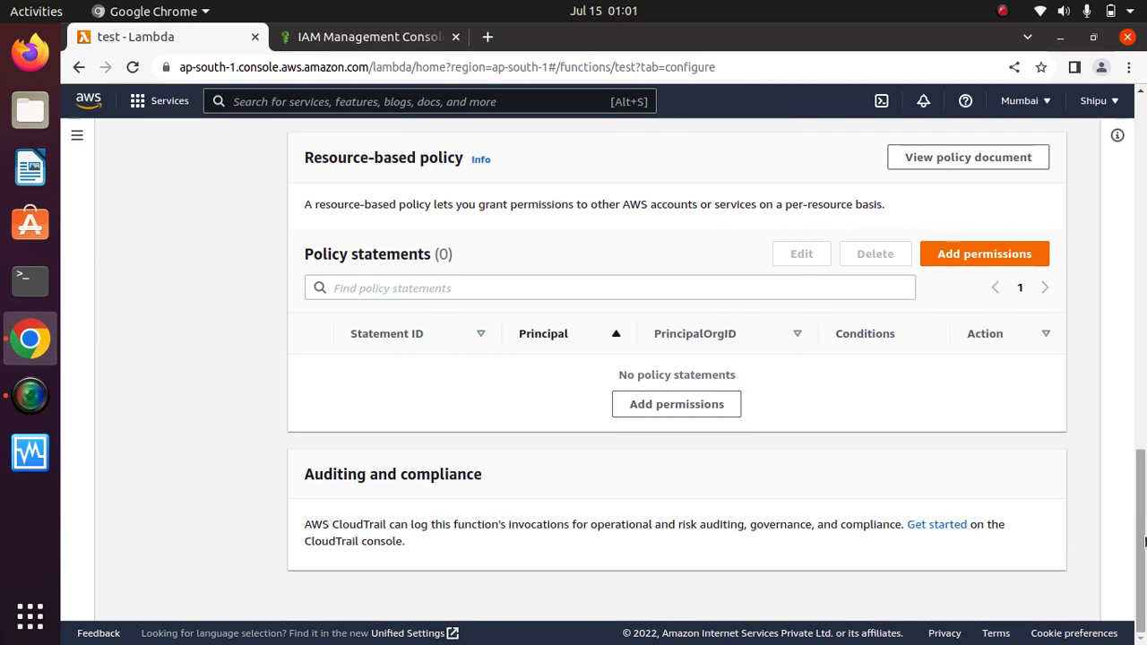
drag(1143, 562, 1143, 370)
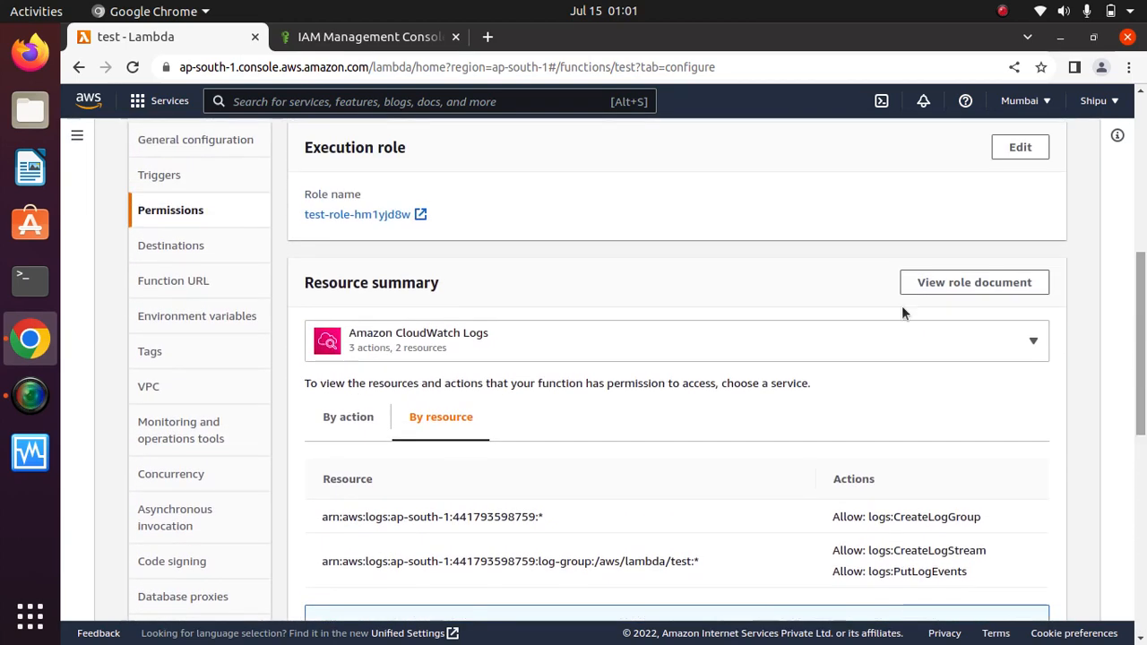
click(163, 243)
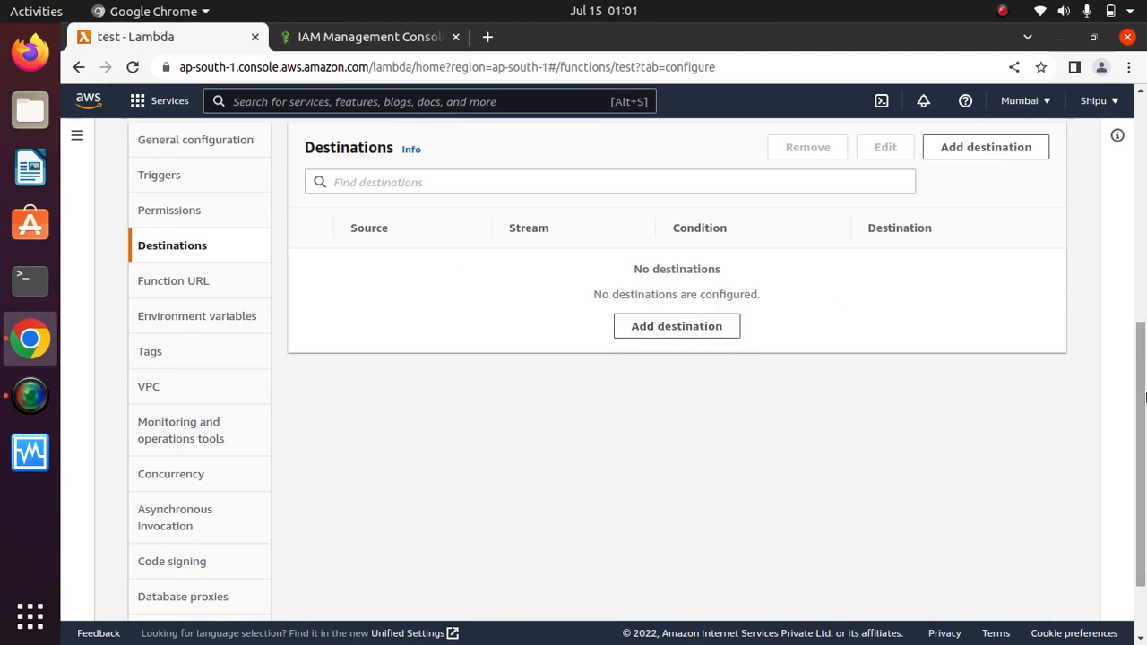
drag(1143, 397, 1143, 165)
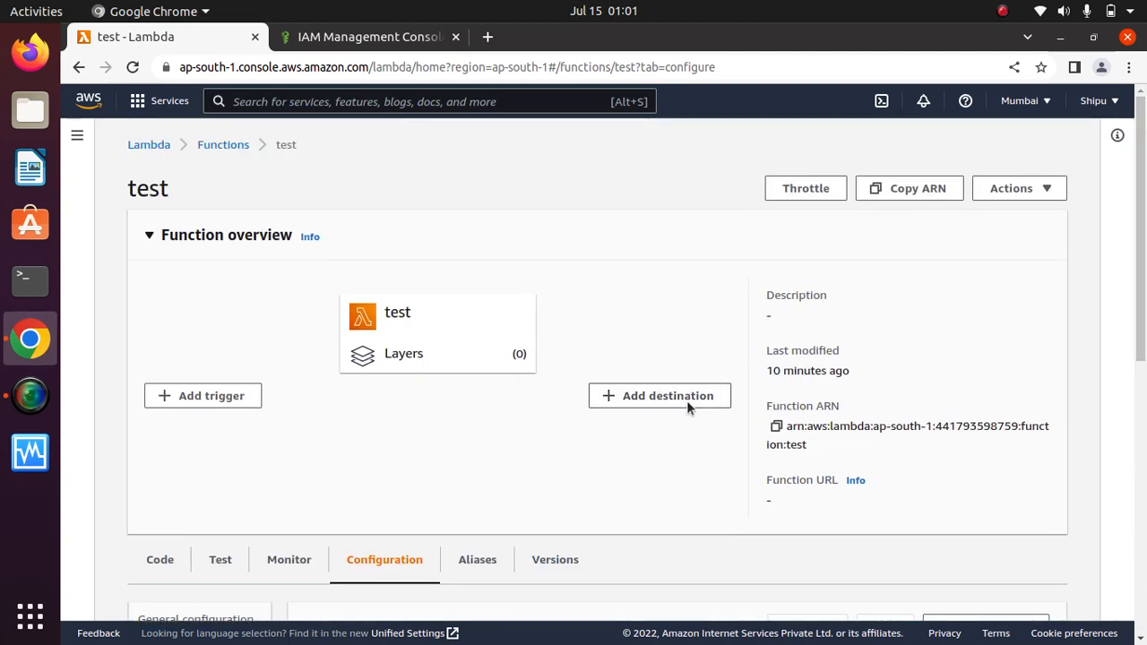
Open Function URL settings, start creating a URL, then cancel so none is configured.
drag(1143, 224, 1144, 528)
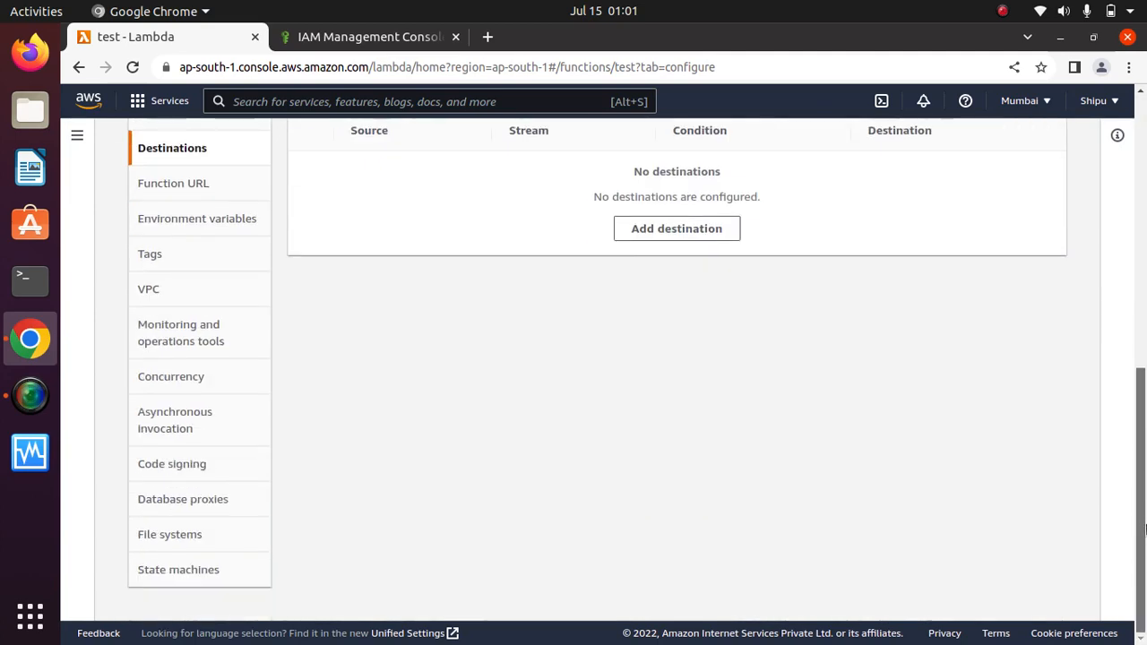
click(177, 184)
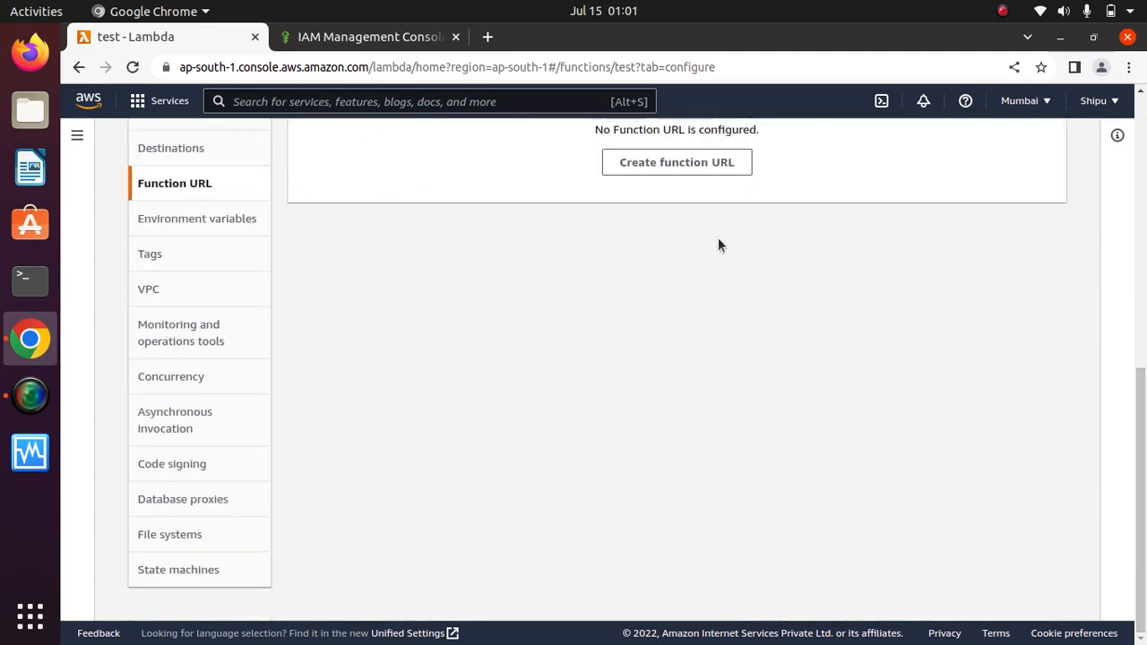
scroll(807, 287, up, 5)
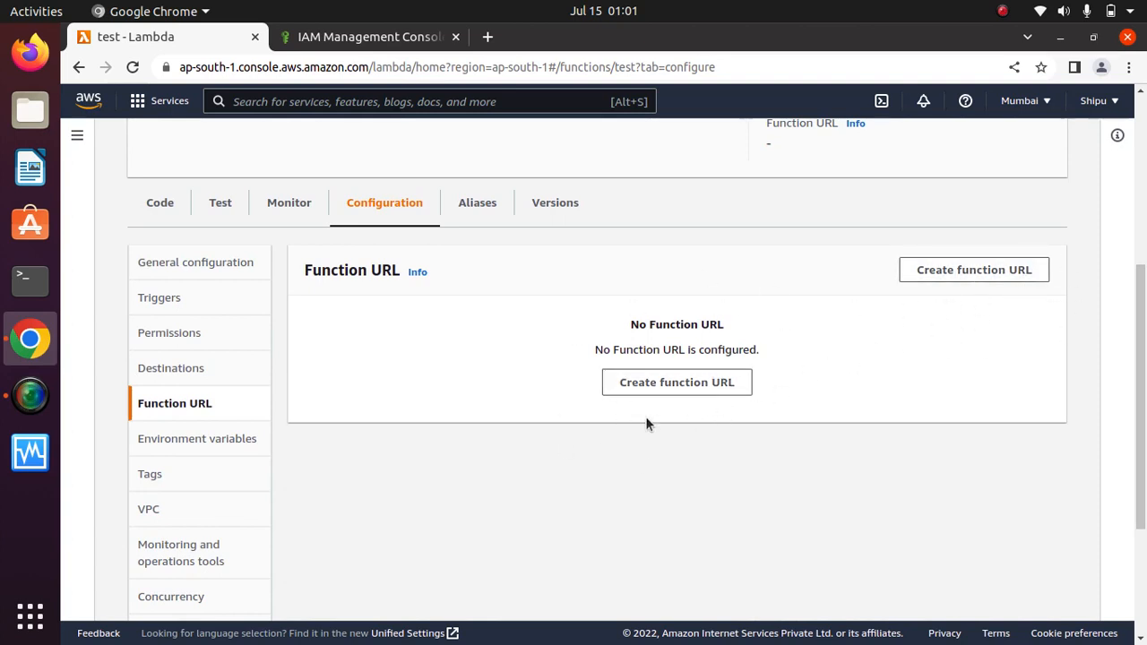
click(694, 386)
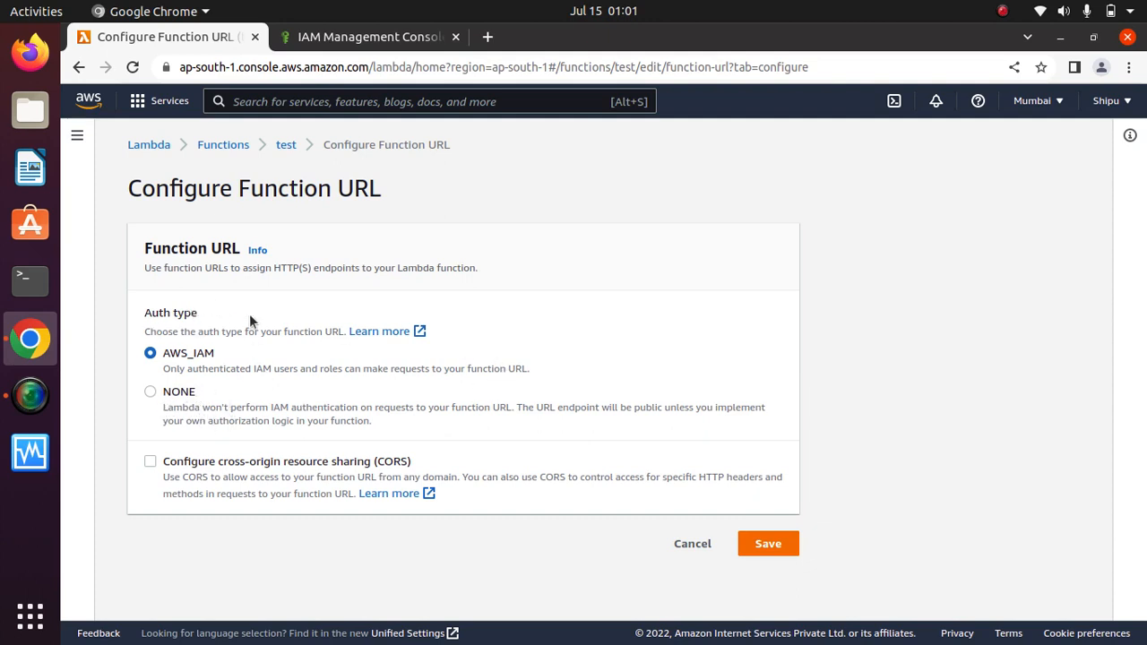
click(688, 543)
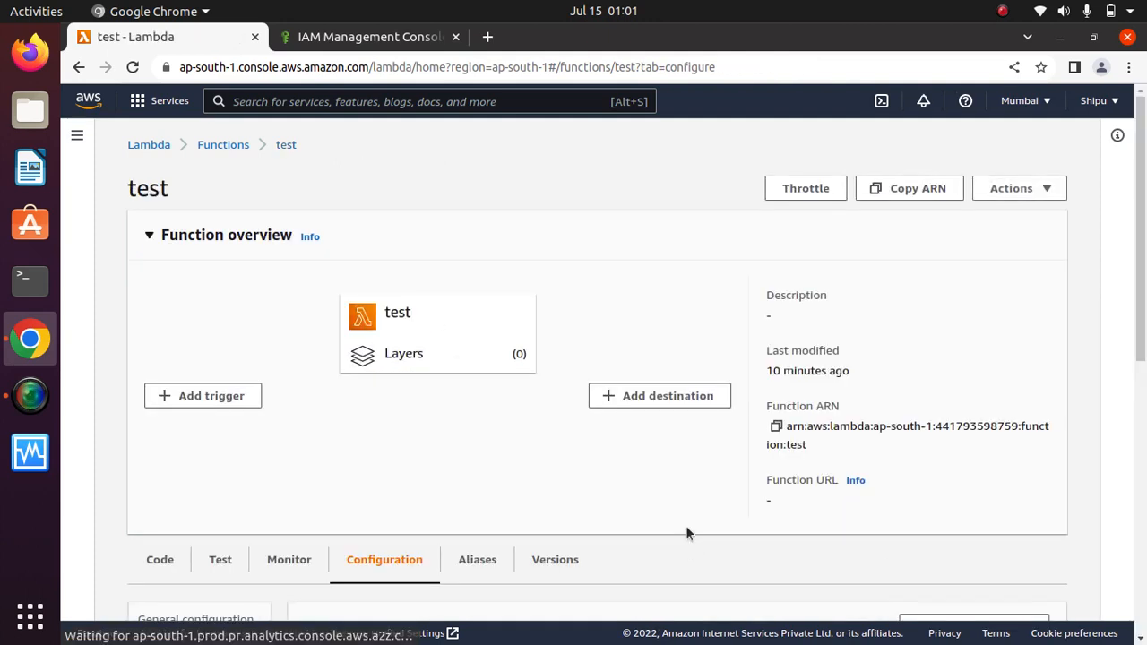
drag(1142, 283, 1144, 528)
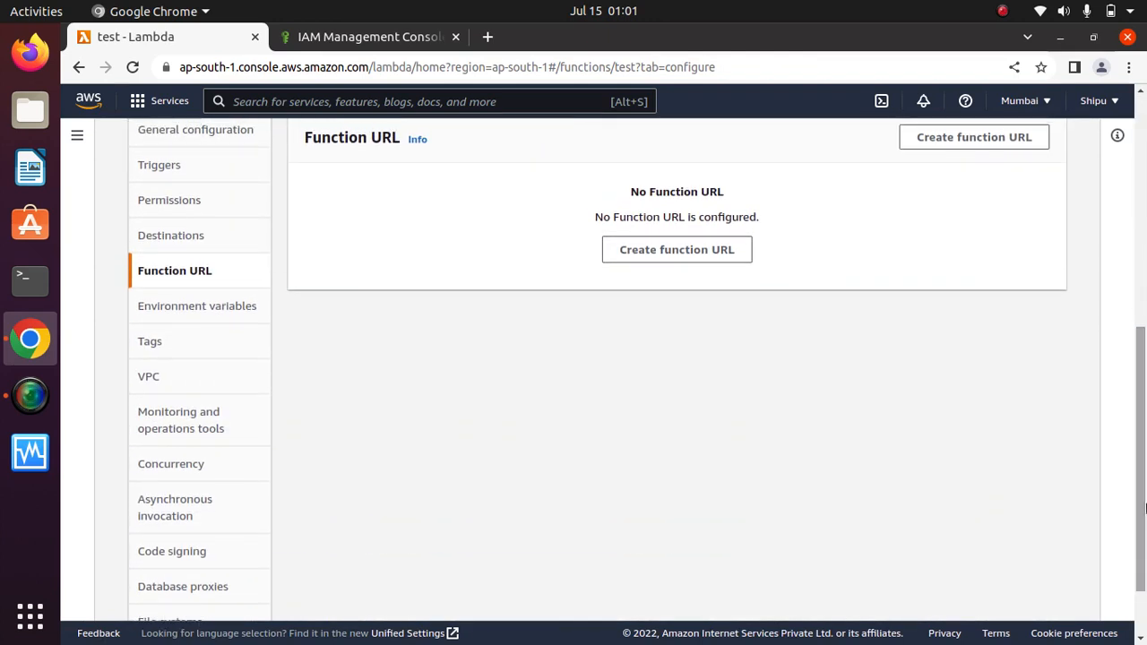
click(184, 314)
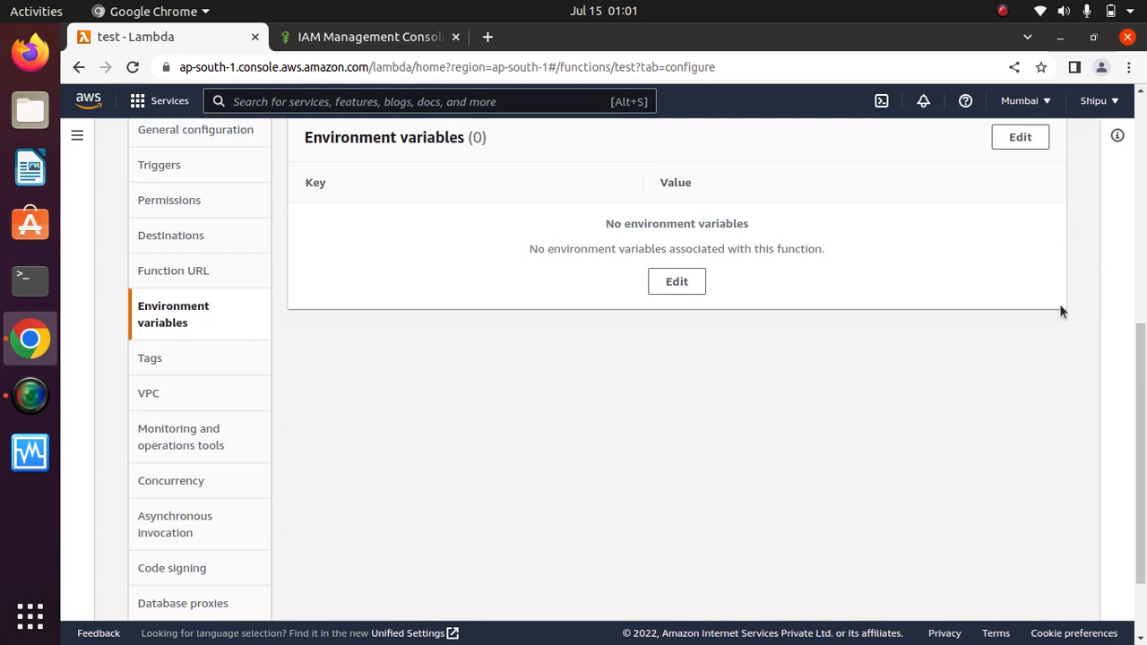
drag(1144, 420, 1141, 344)
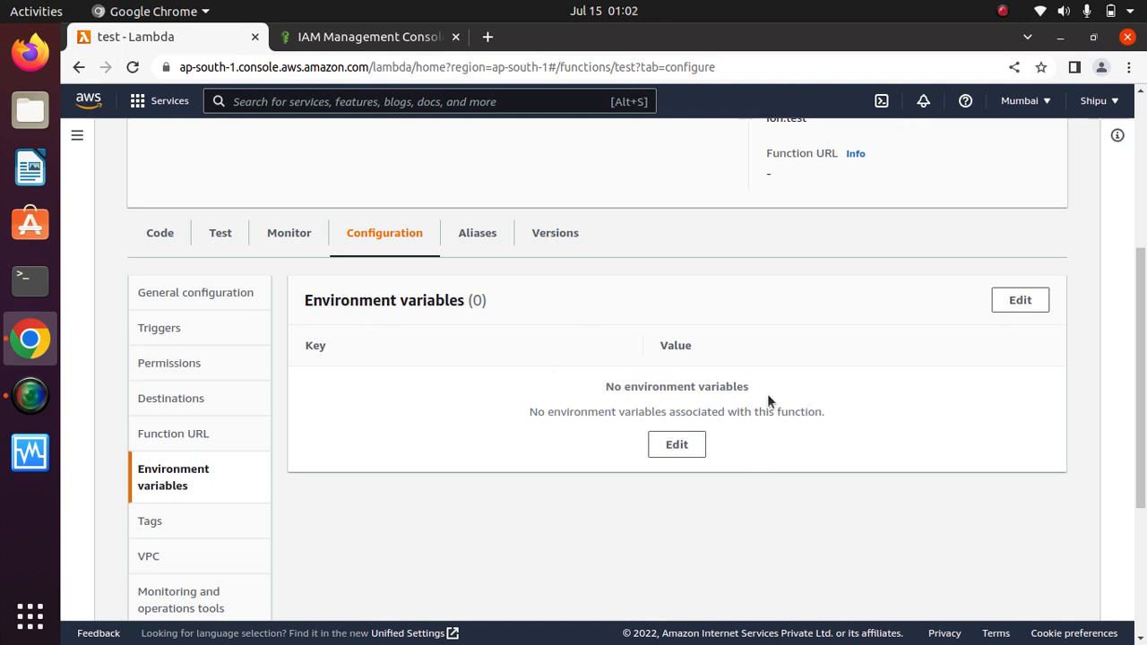
click(1025, 302)
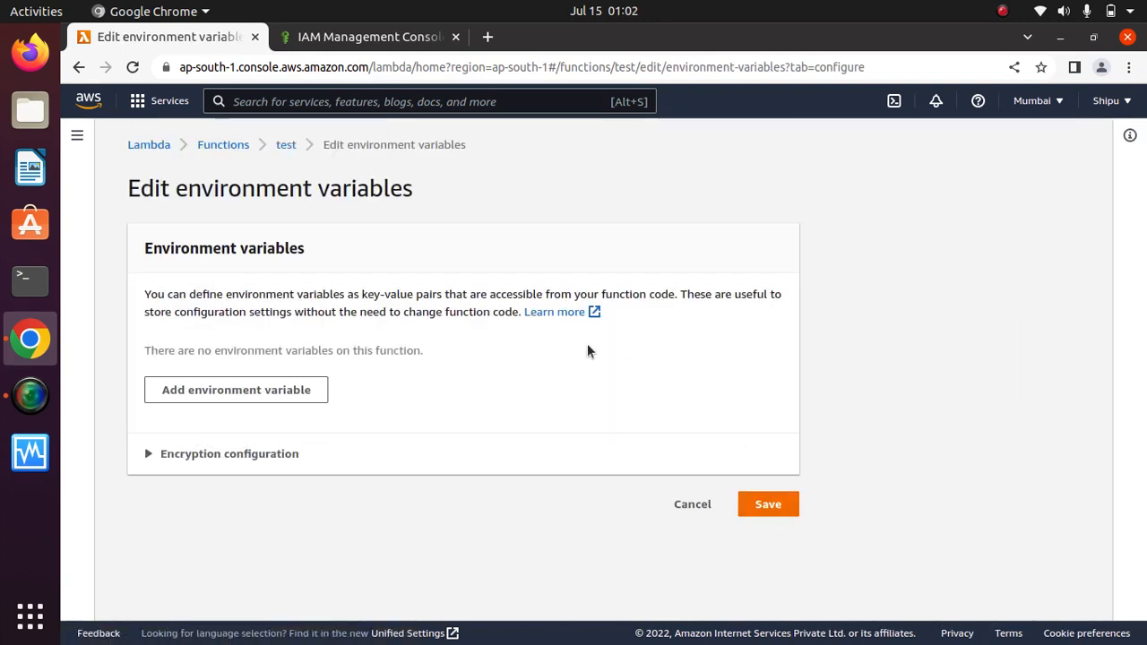
click(279, 392)
click(239, 375)
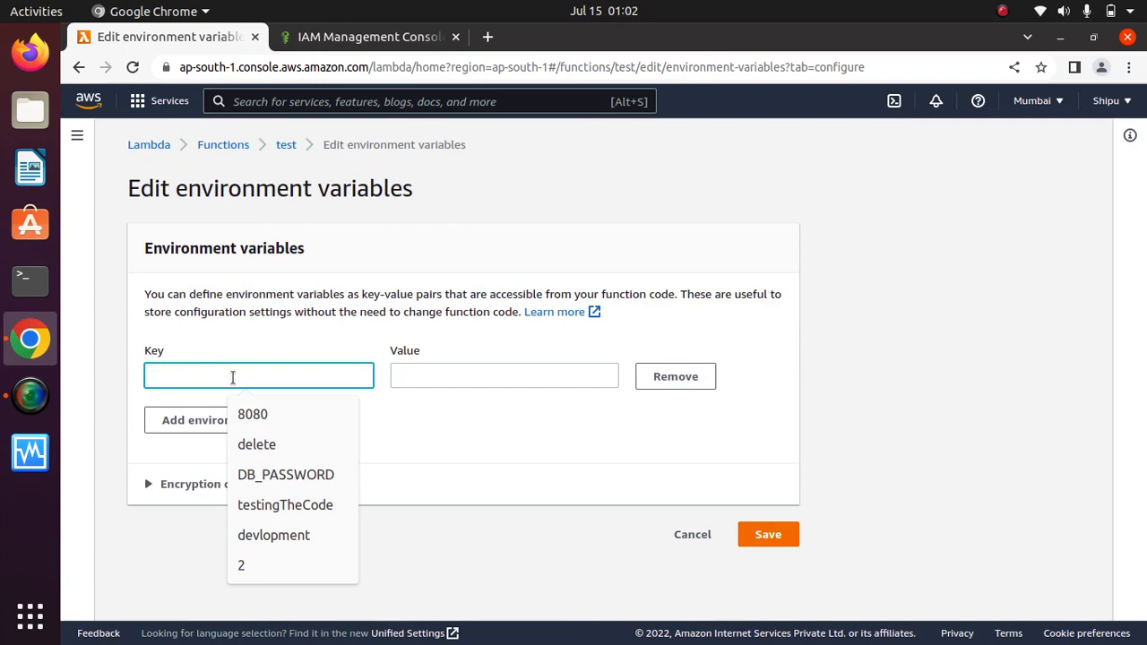
text(URL)
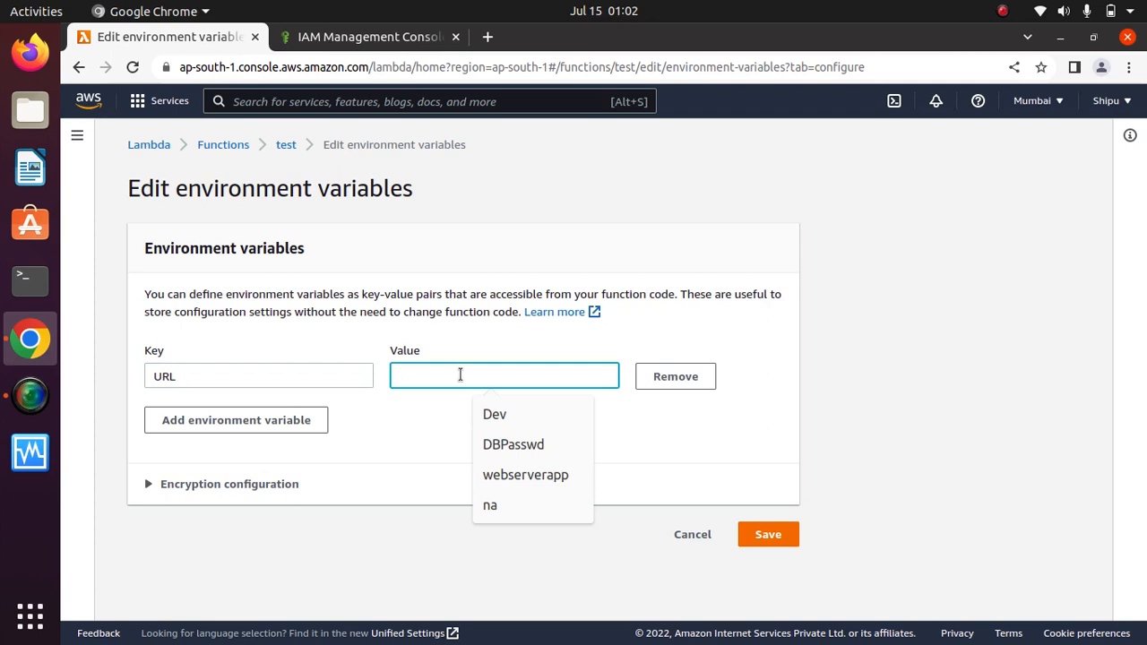
text(http:)
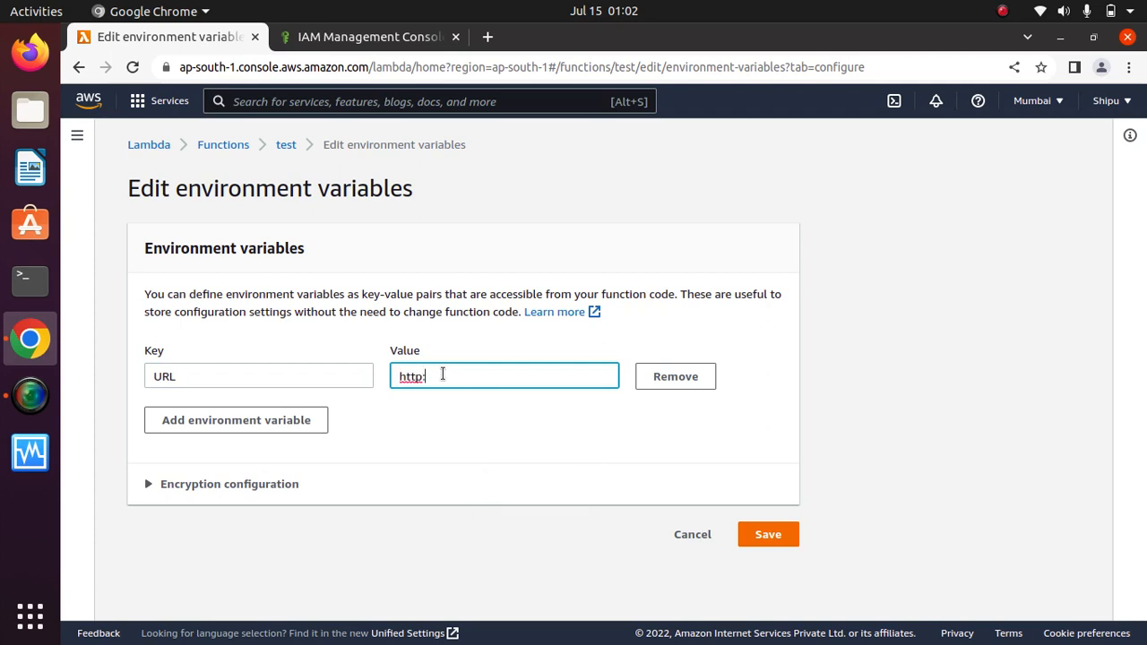
text(//harshalpaunikar@)
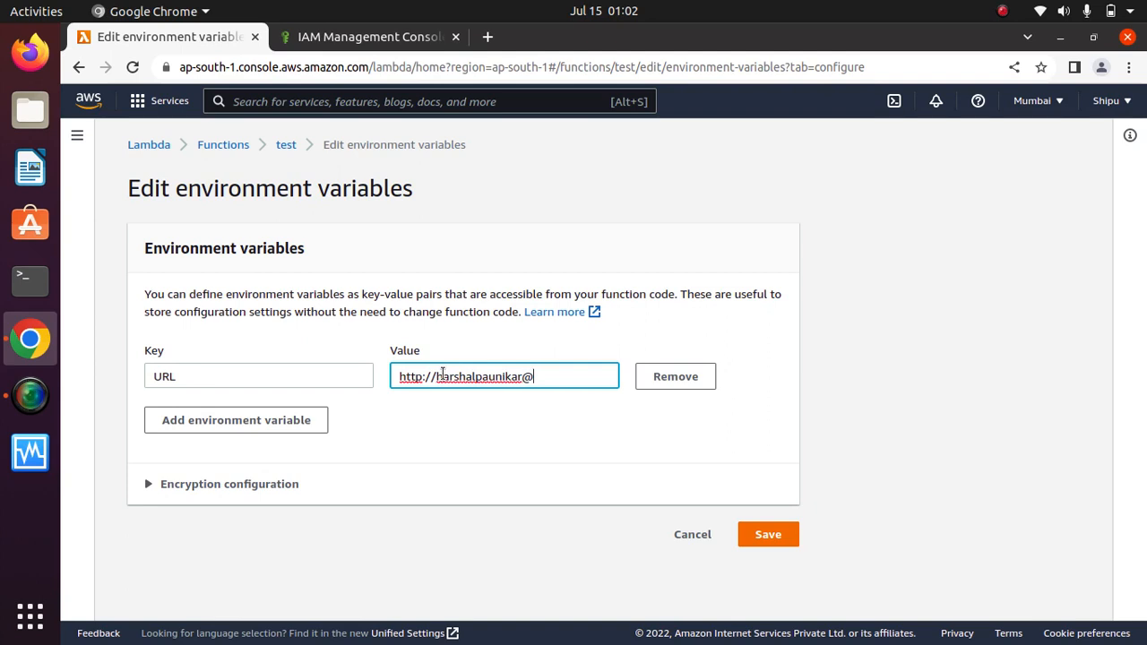
key(BackSpace)
text(.com)
Add a password variable with its secret value, then expand Encryption configuration.
click(261, 420)
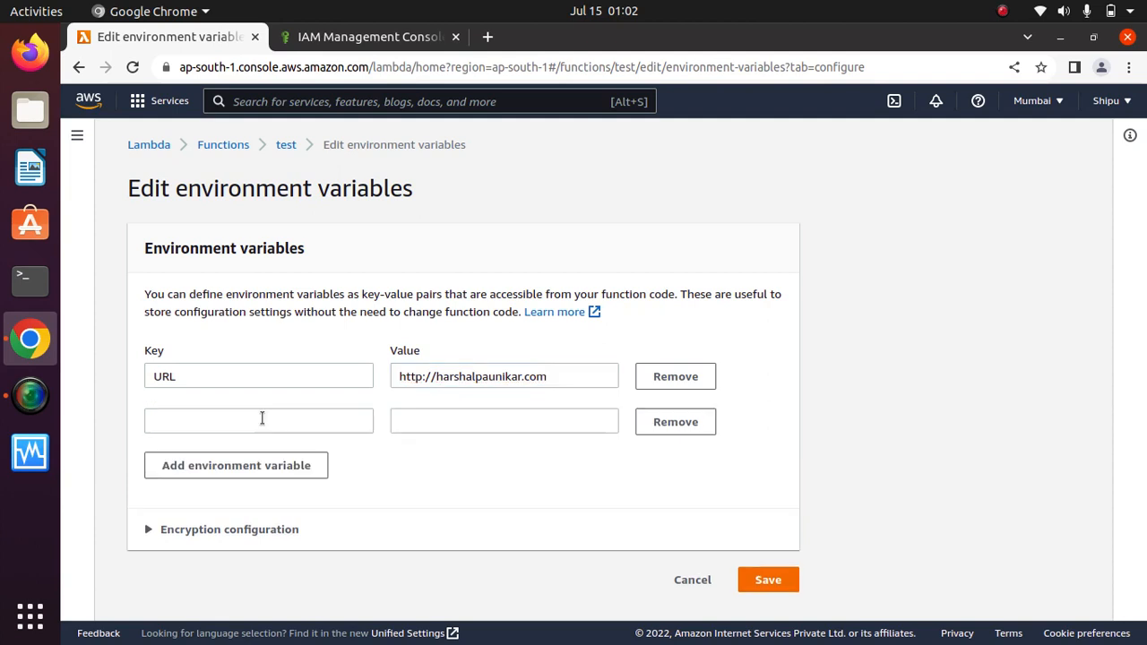
click(248, 422)
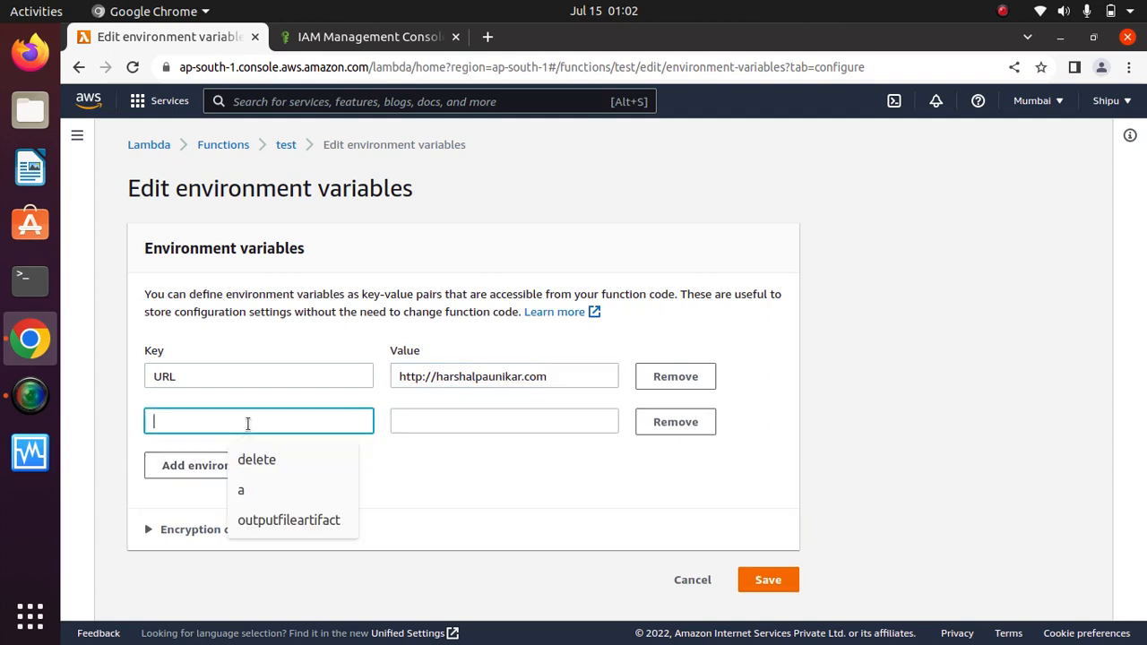
text(password)
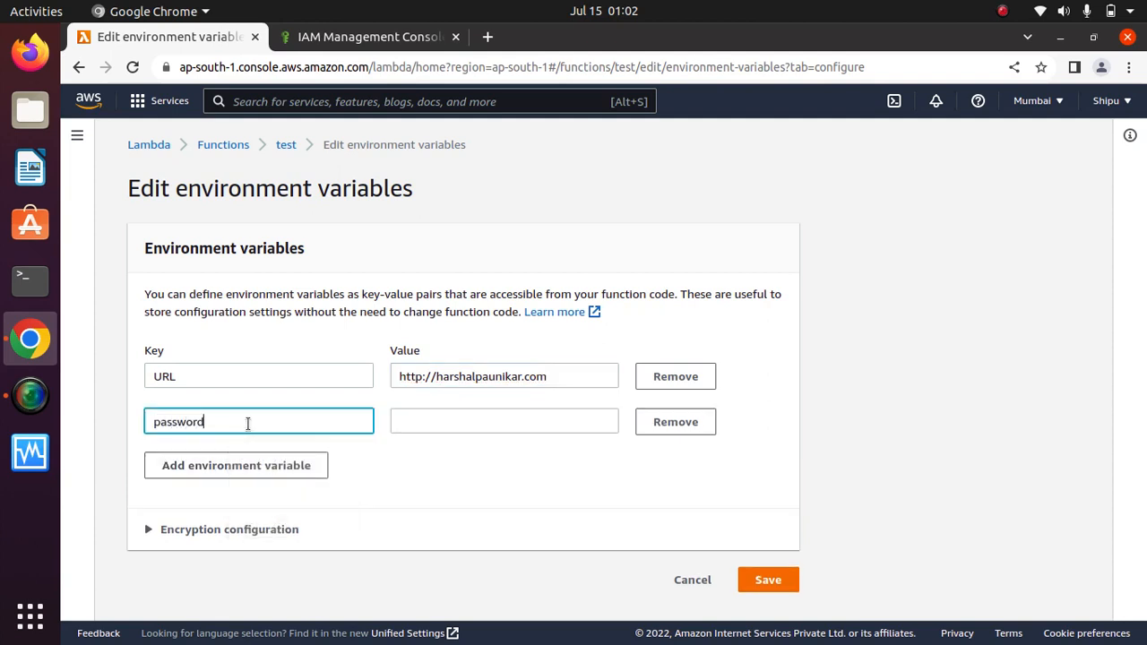
click(471, 422)
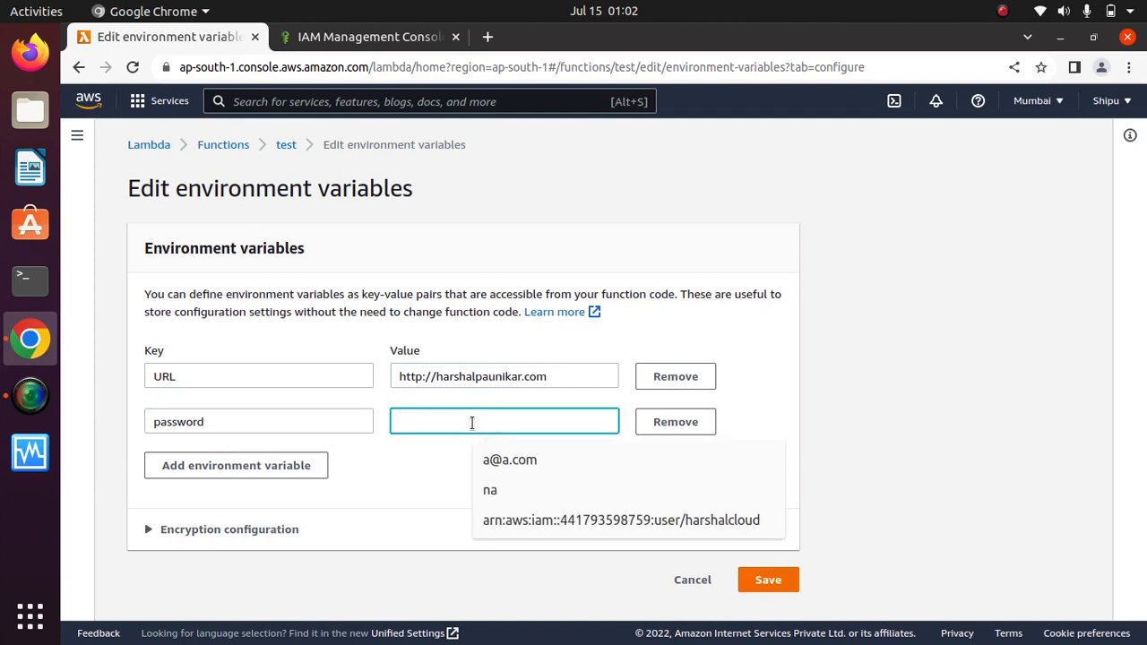
text(1234)
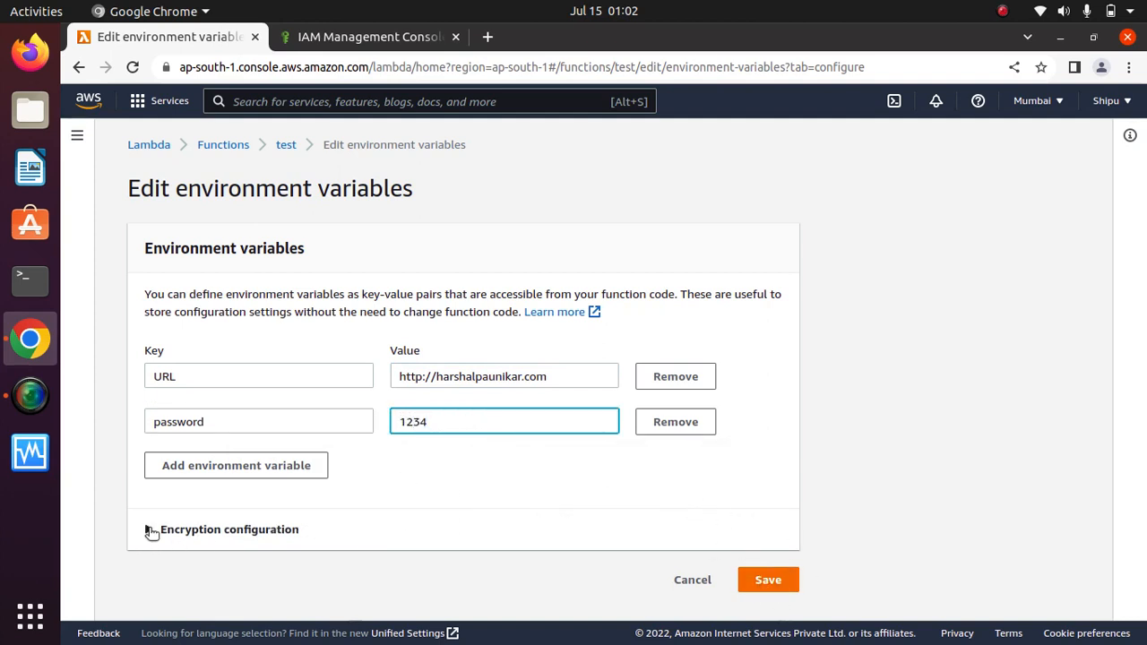
click(149, 529)
scroll(1145, 409, down, 3)
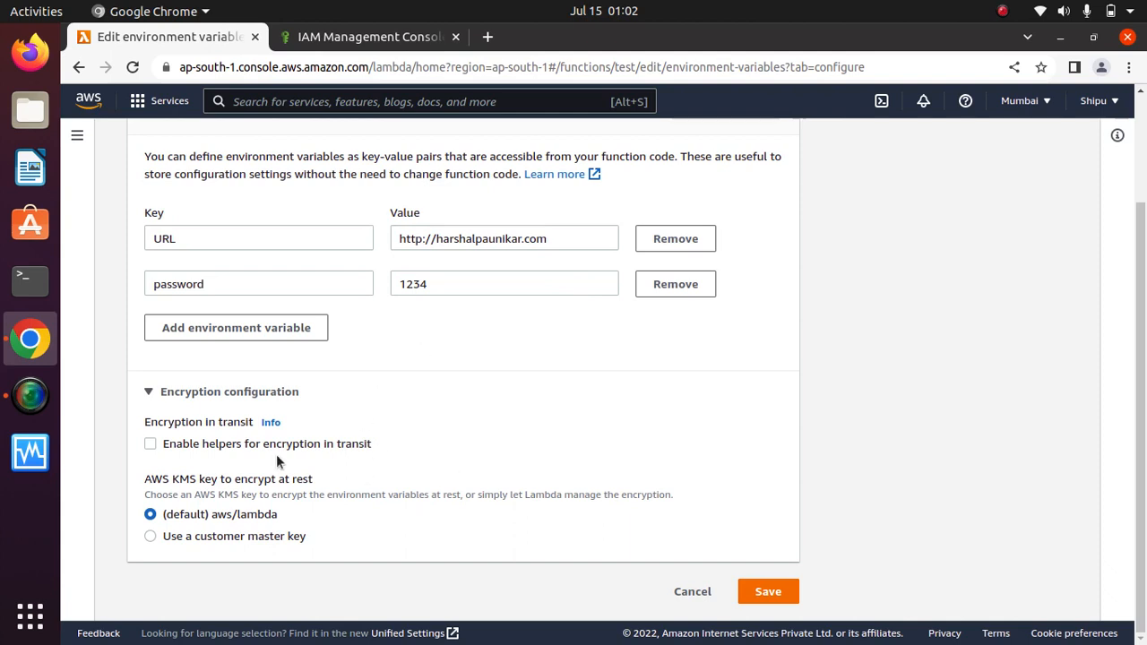
Enable helpers for encryption in transit and start encrypting the password variable, finding no KMS keys.
click(149, 443)
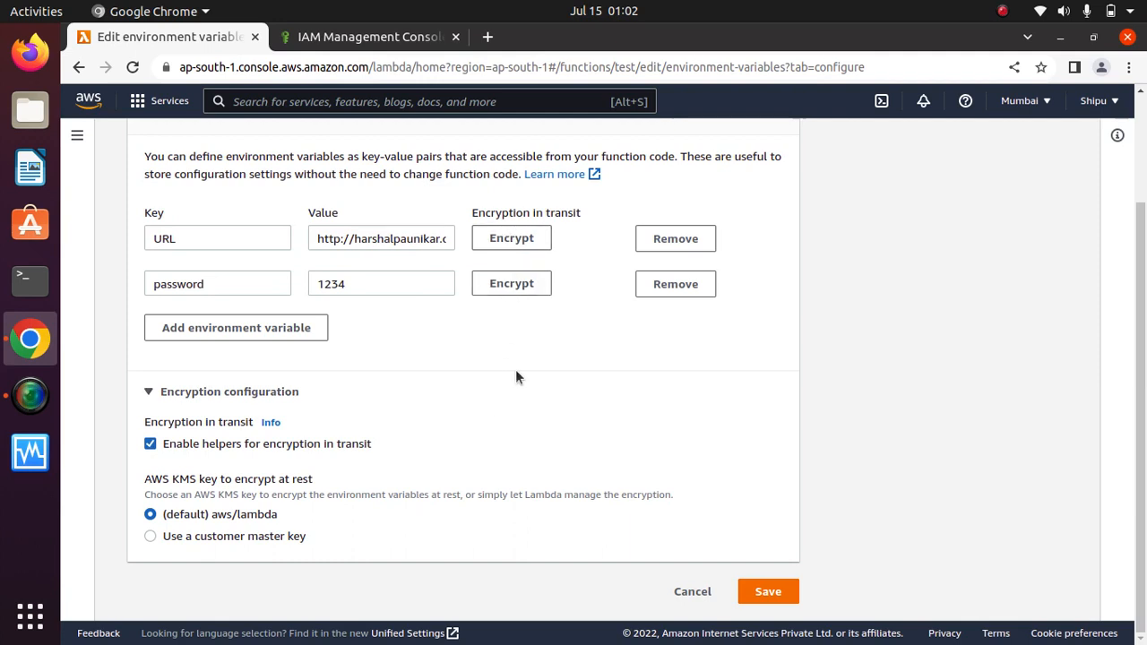
click(524, 287)
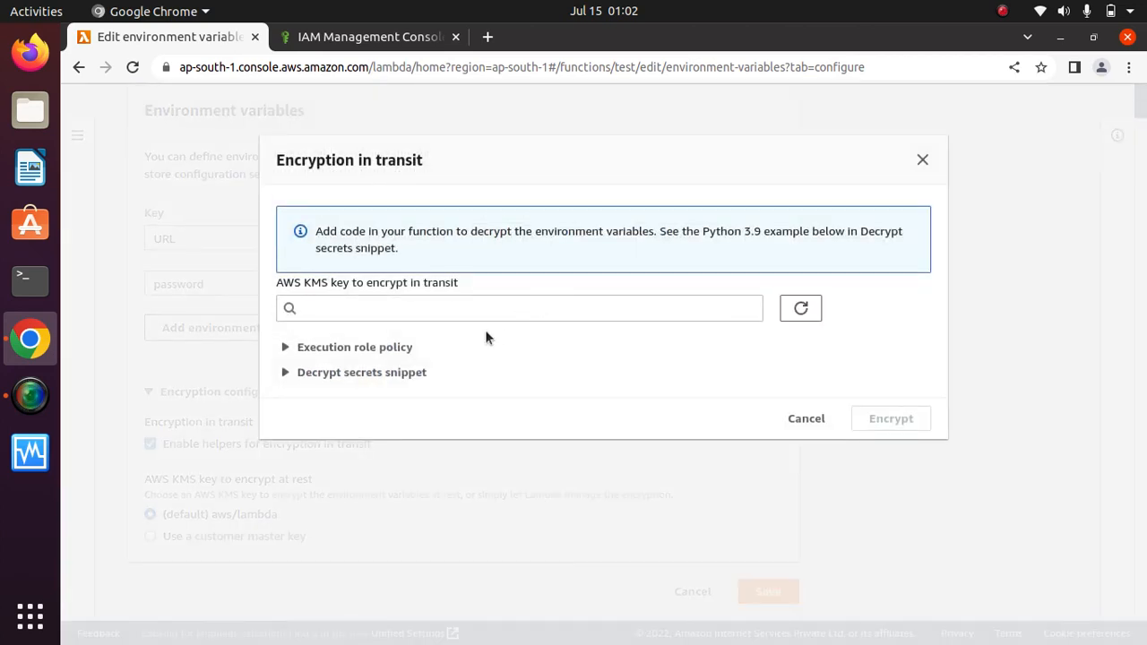
click(427, 310)
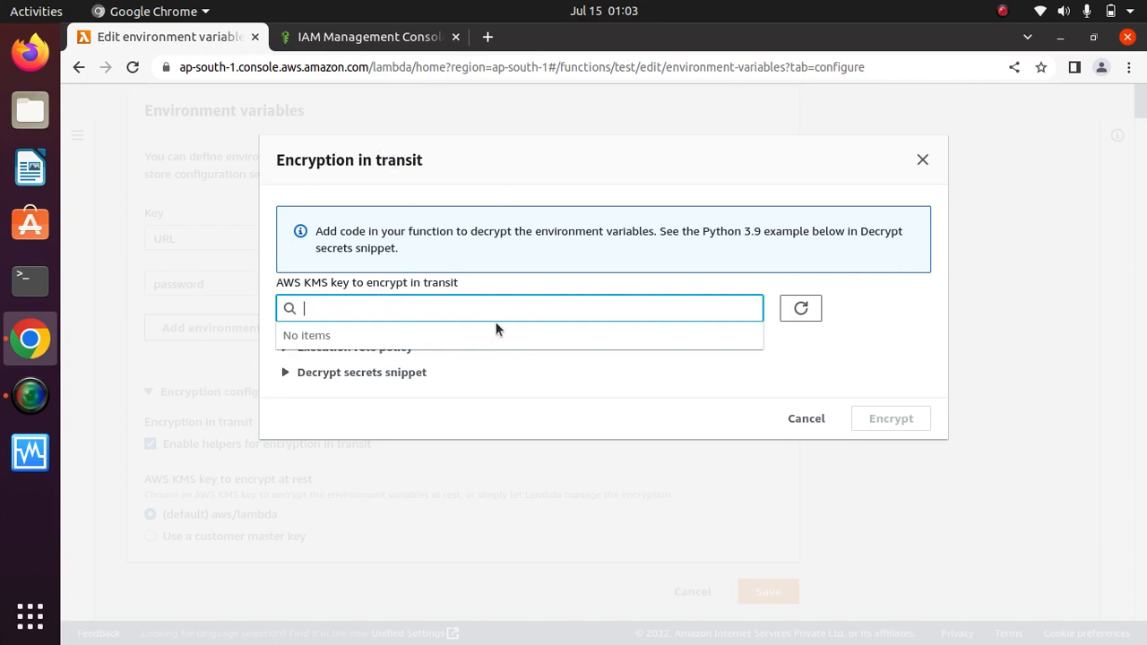
click(392, 37)
Open Key Management Service and start a new key with symmetric settings.
click(423, 101)
text(kms)
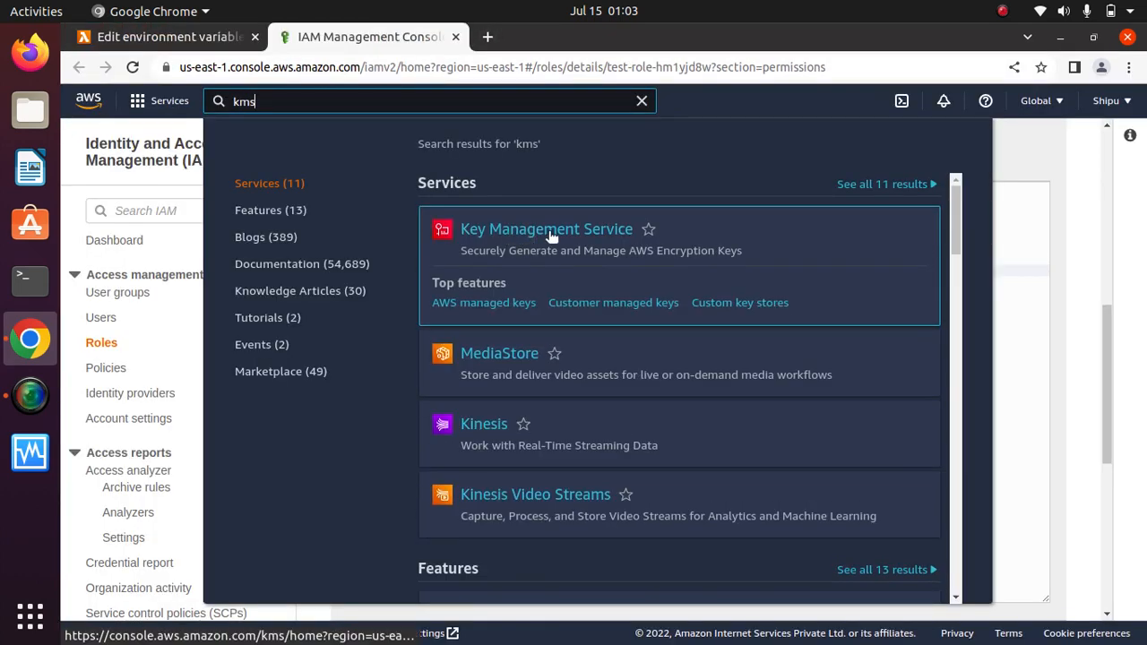
click(551, 230)
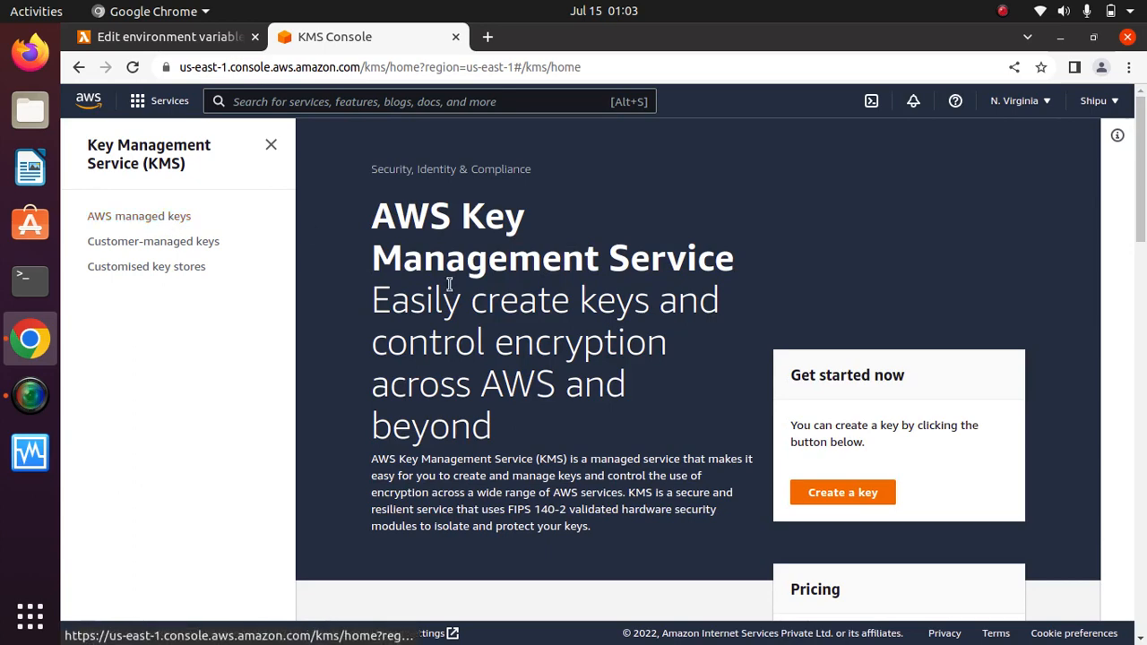
click(846, 493)
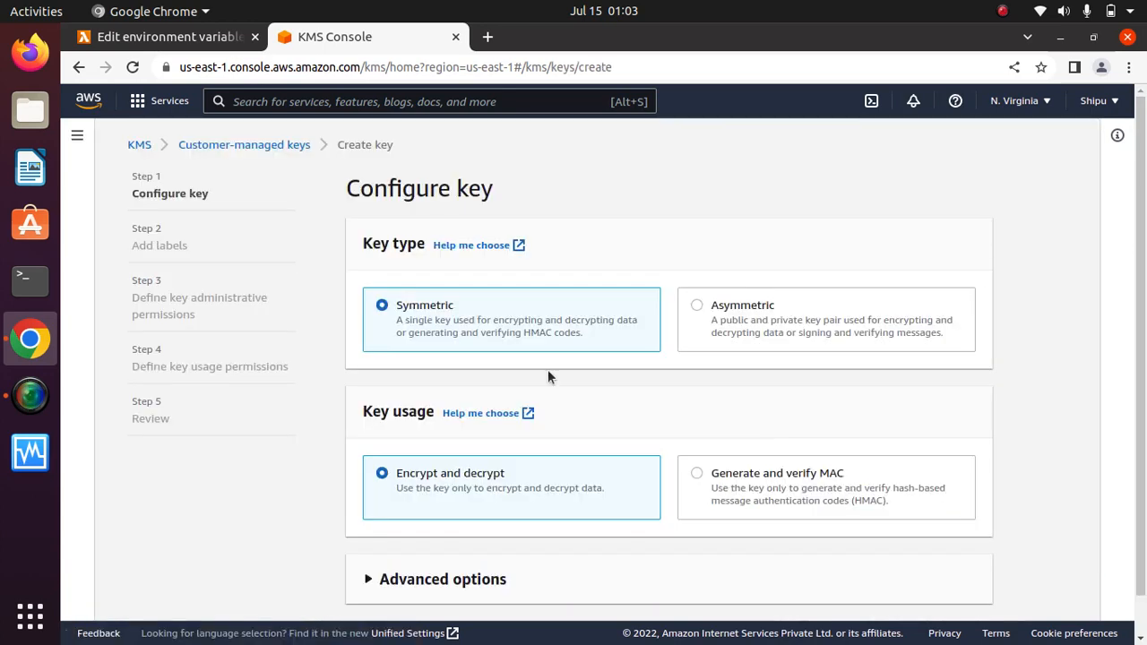
scroll(1040, 333, down, 1)
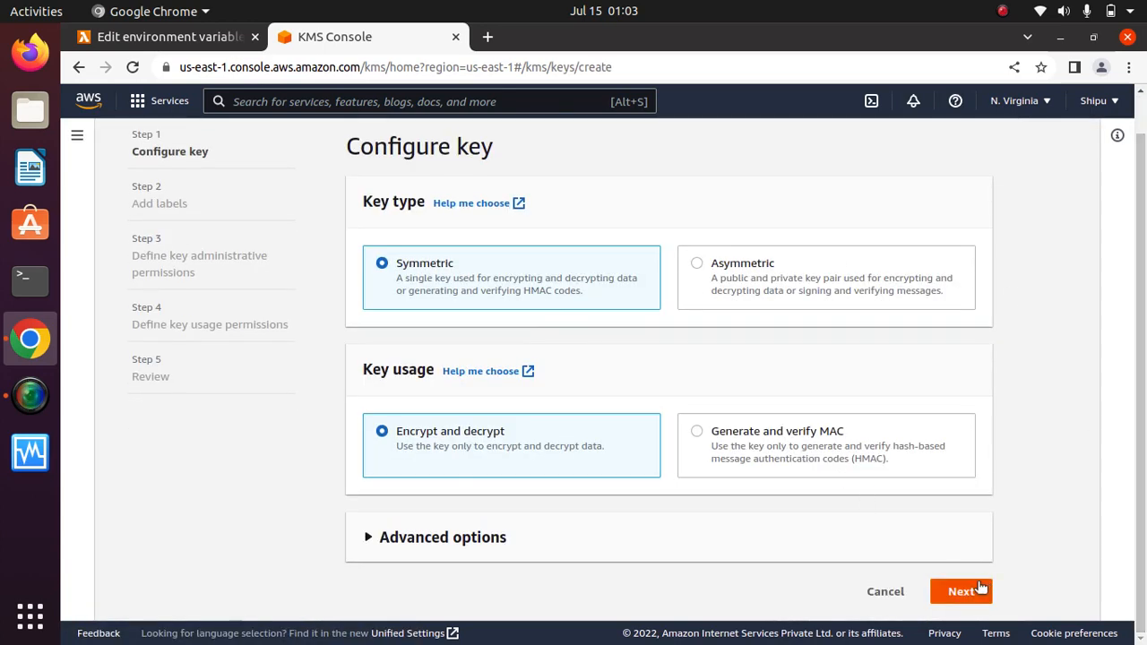
click(964, 589)
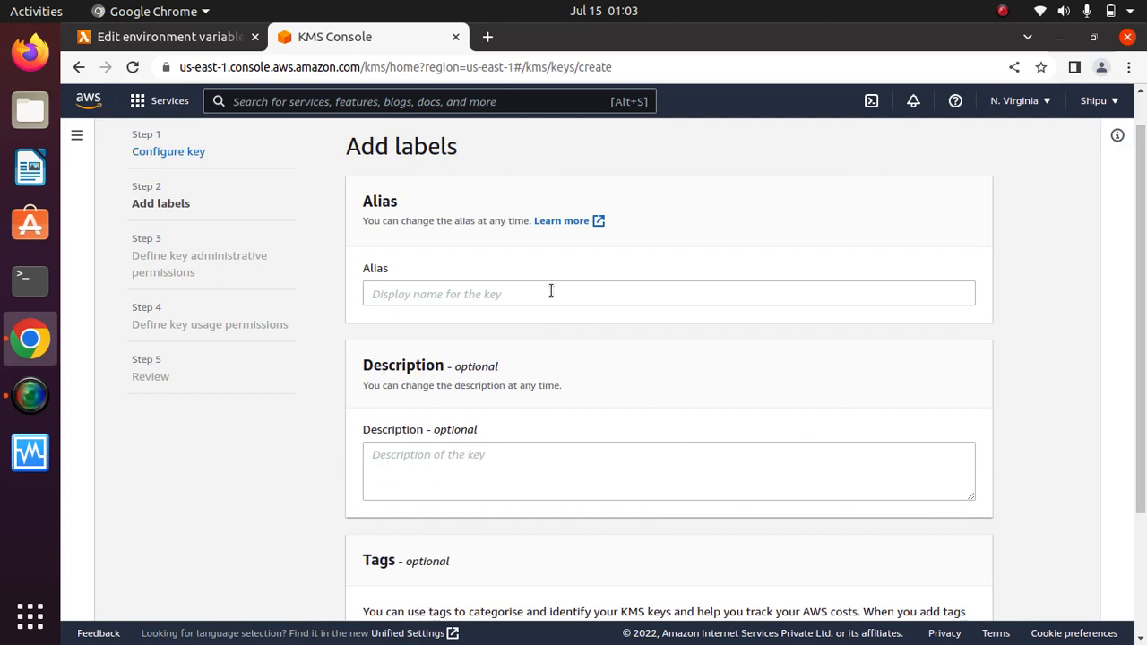
Give the key the alias test2 and accept default permissions through to Finish.
click(547, 294)
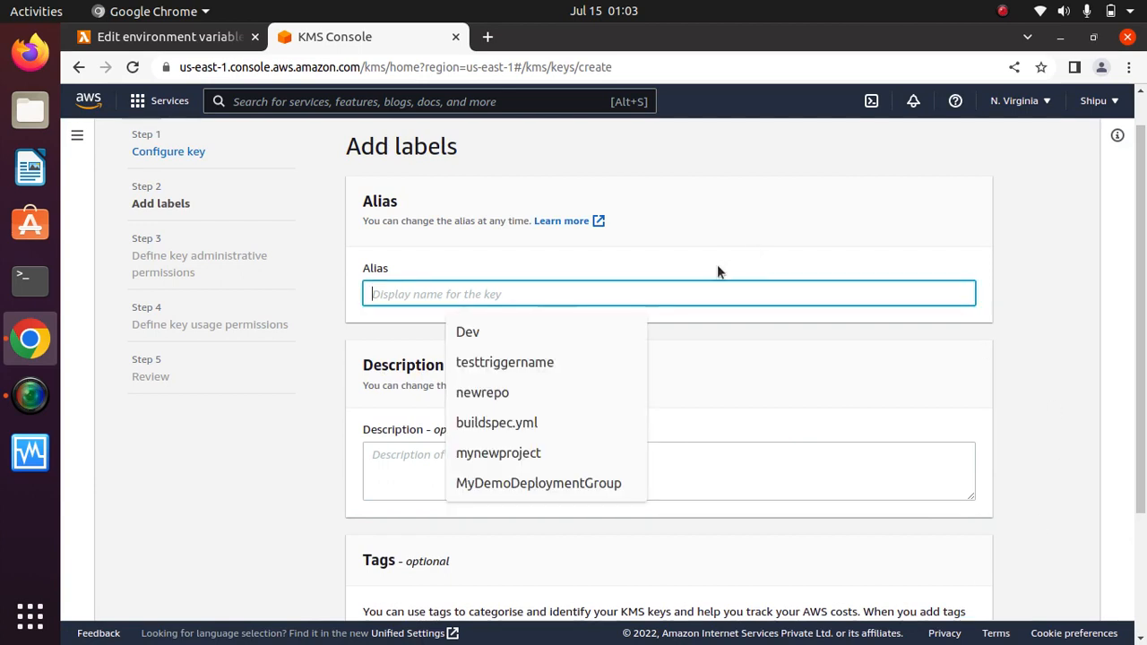
text(test)
key(BackSpace)
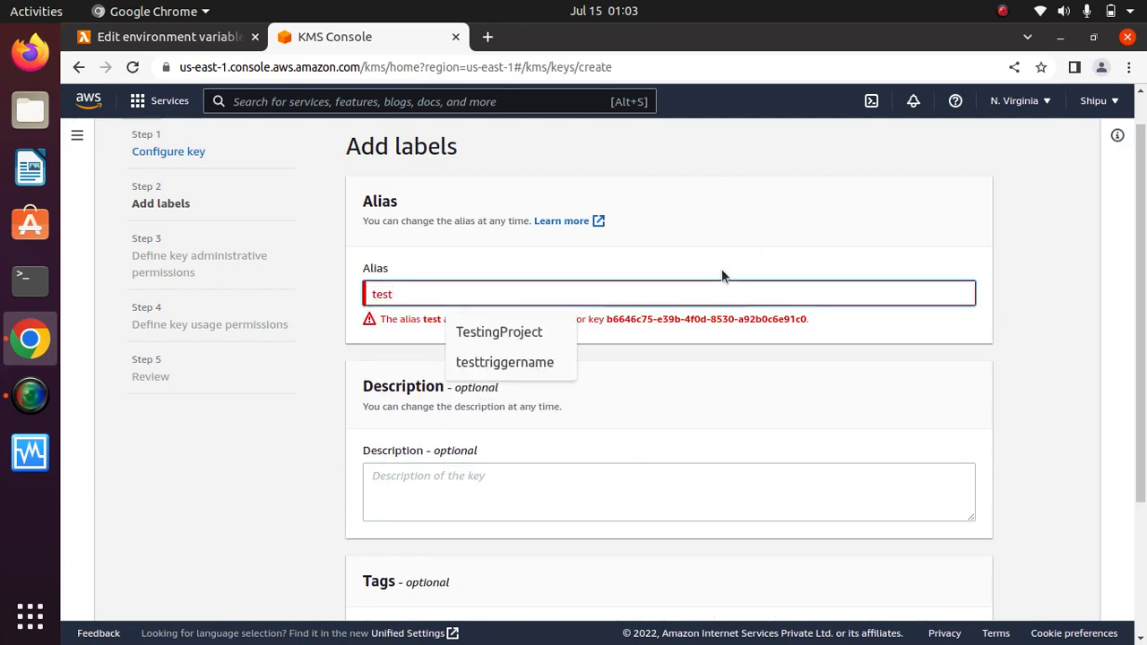
text(t2)
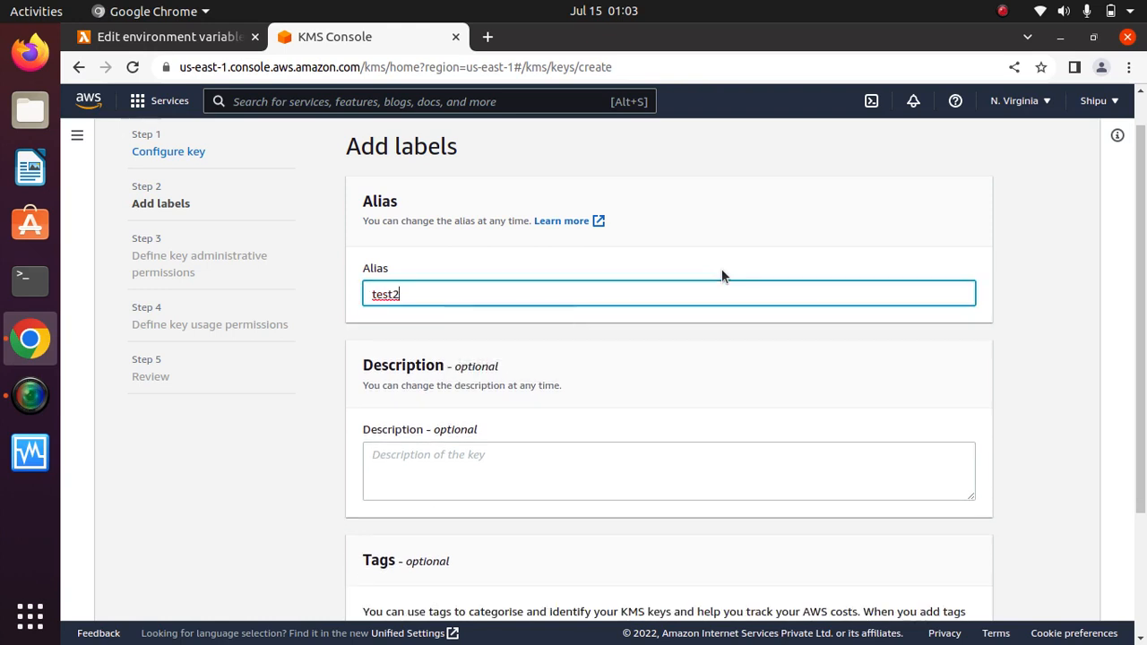
scroll(1056, 401, down, 3)
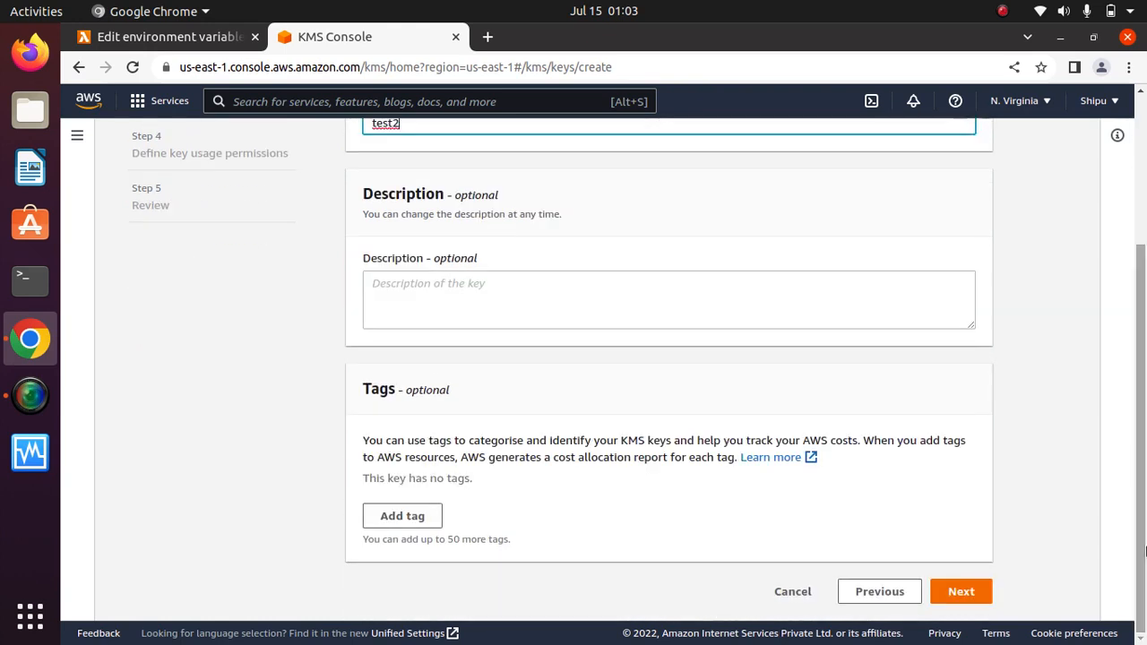
click(968, 598)
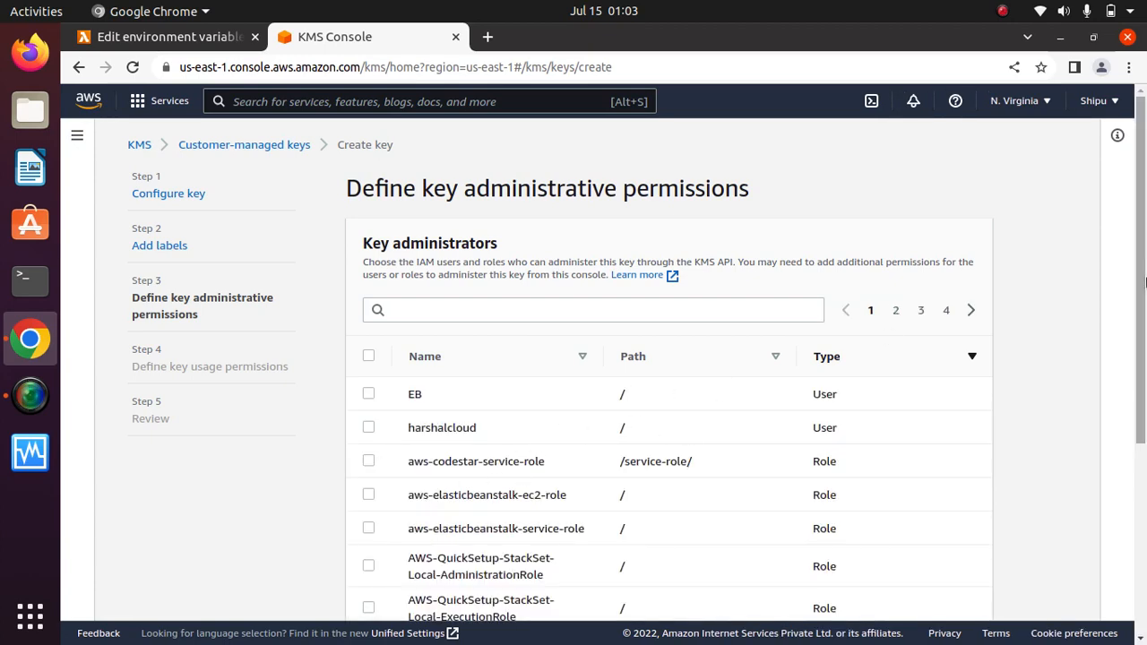
scroll(1145, 283, down, 5)
click(959, 590)
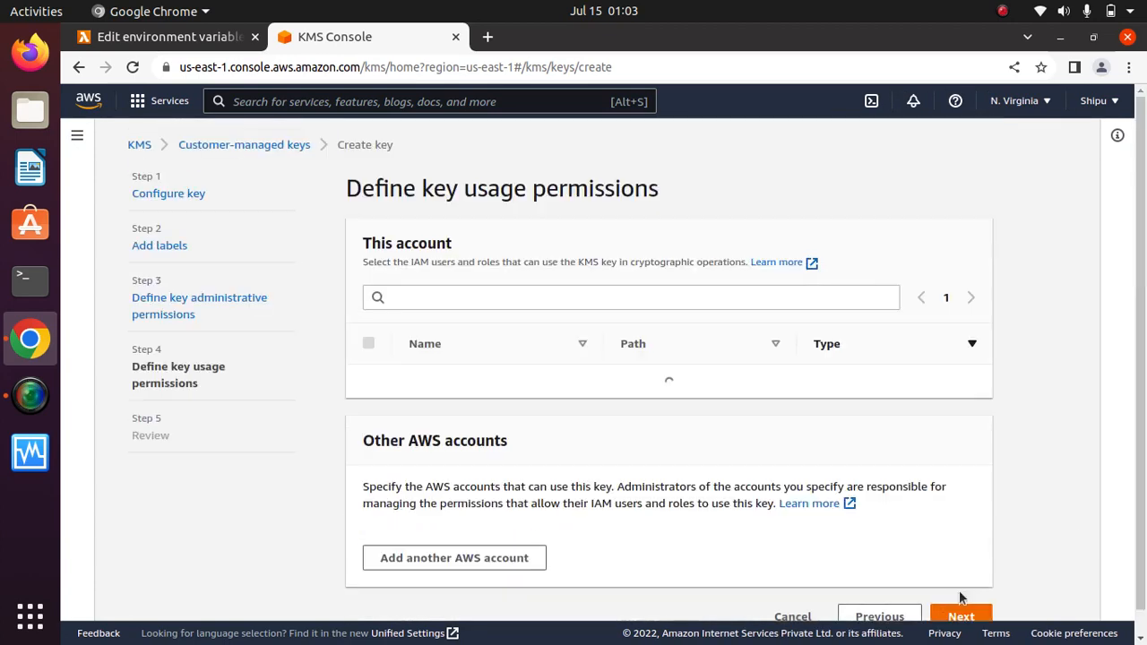
scroll(1145, 583, down, 5)
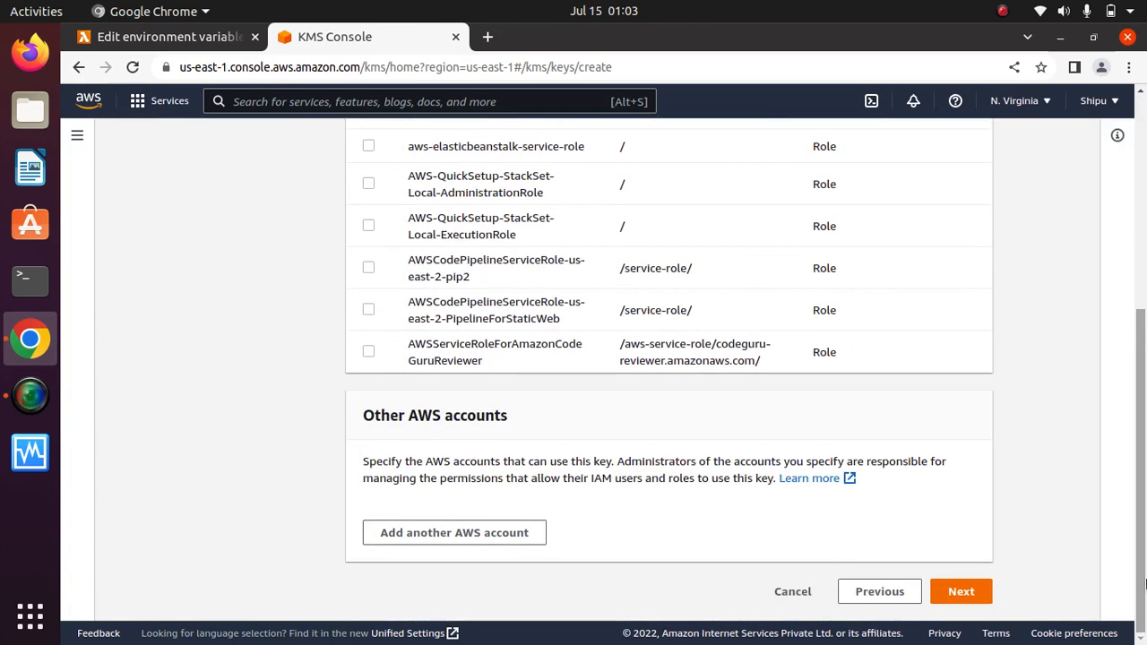
click(966, 589)
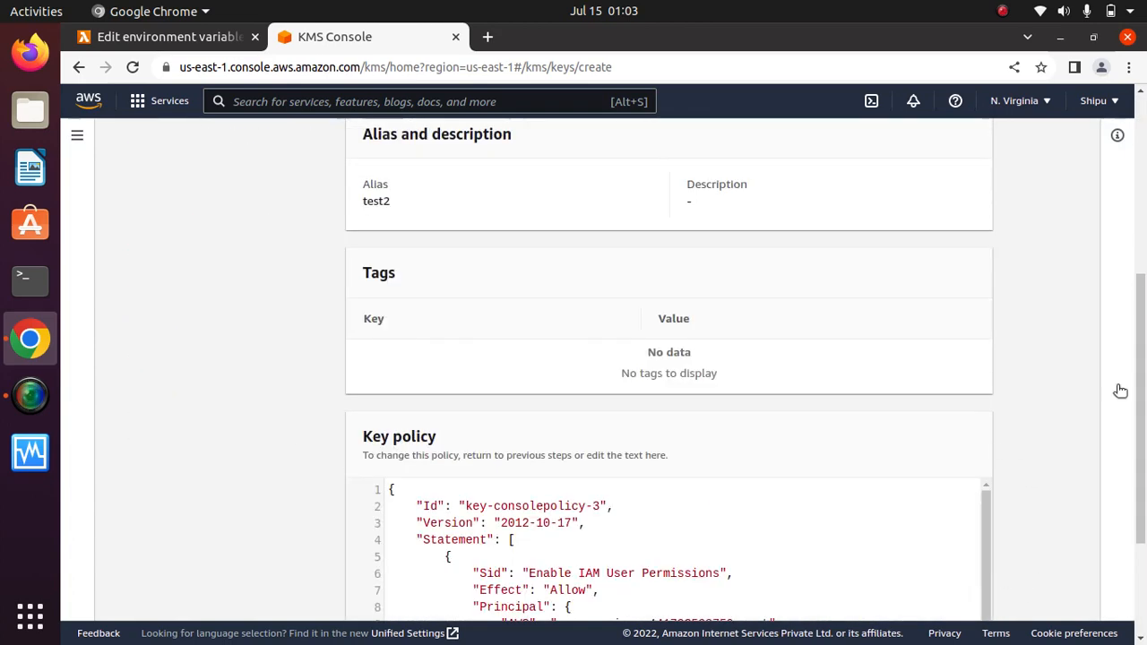
drag(1141, 436, 1141, 528)
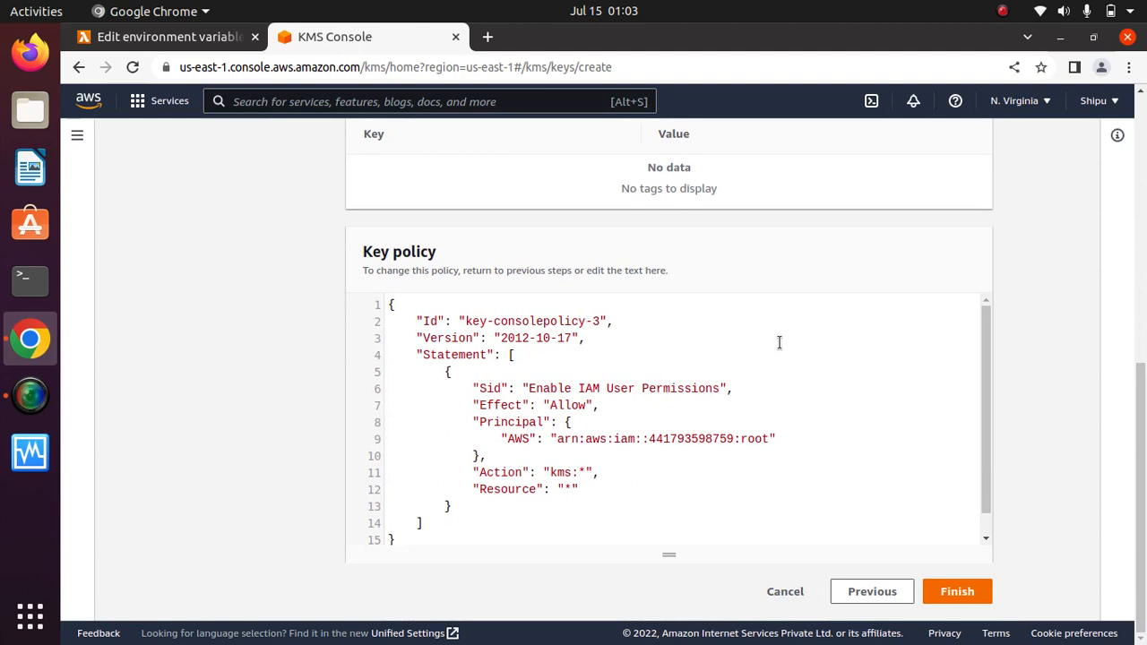
click(958, 595)
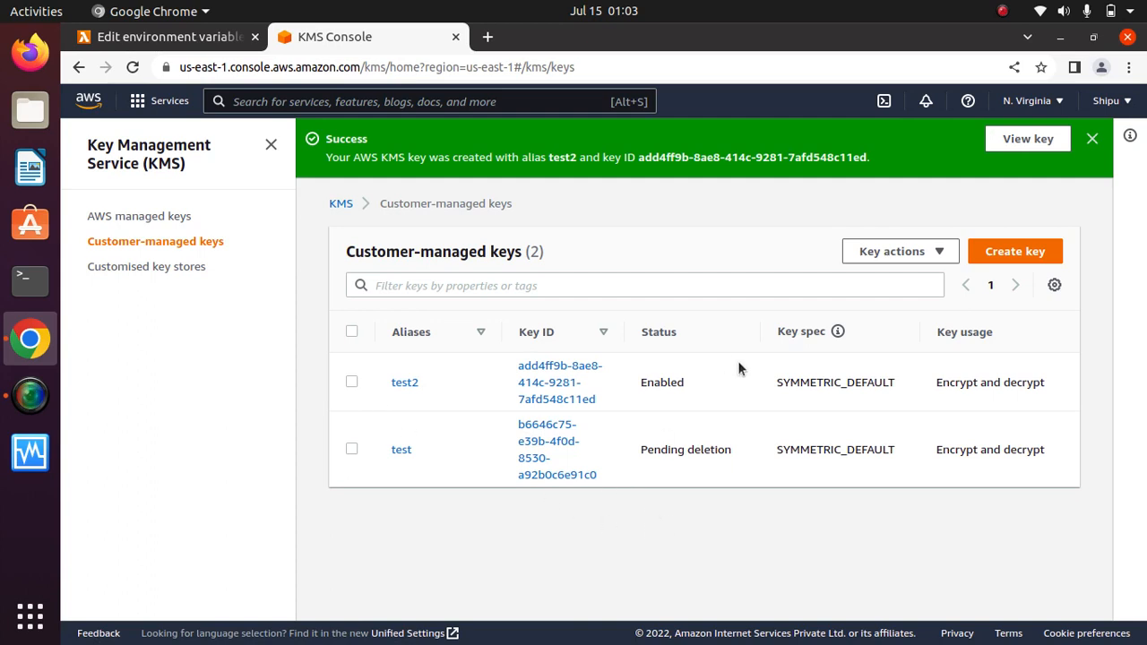
Return to Lambda and refresh the KMS key list, which stays empty, then close the dialog.
click(1092, 139)
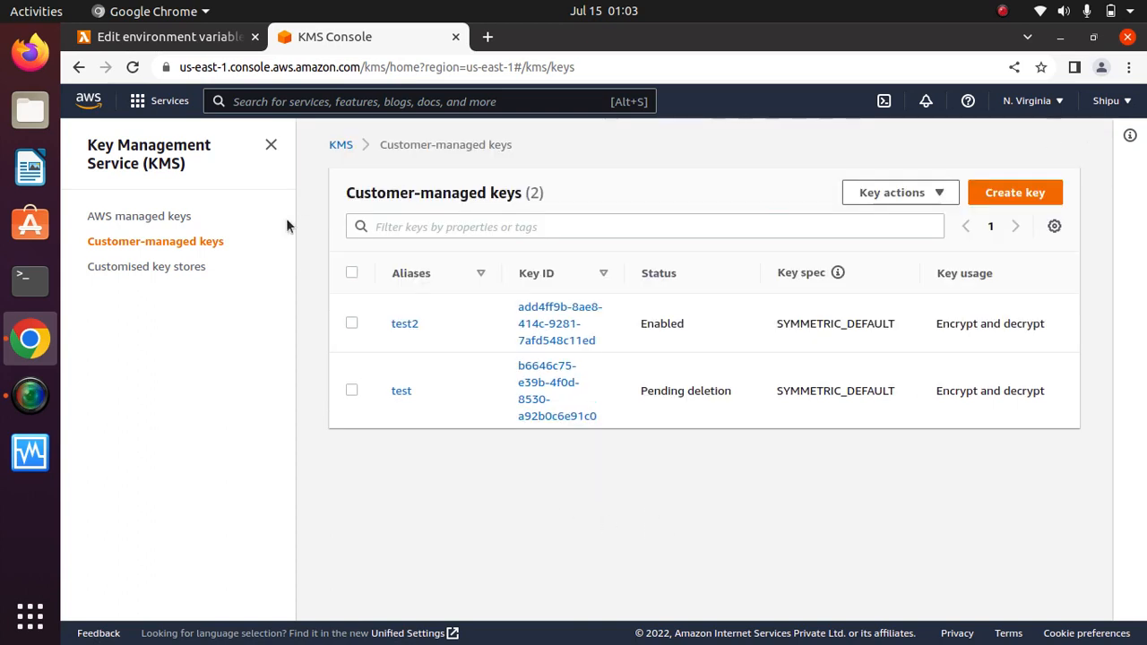
click(193, 40)
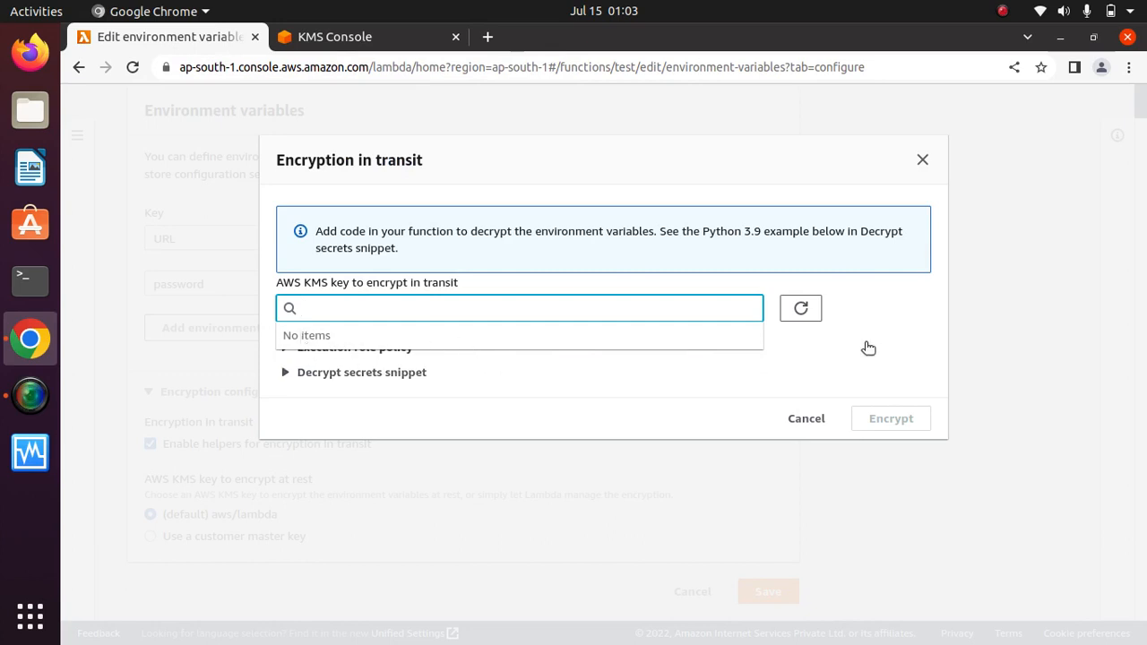
click(797, 310)
click(797, 309)
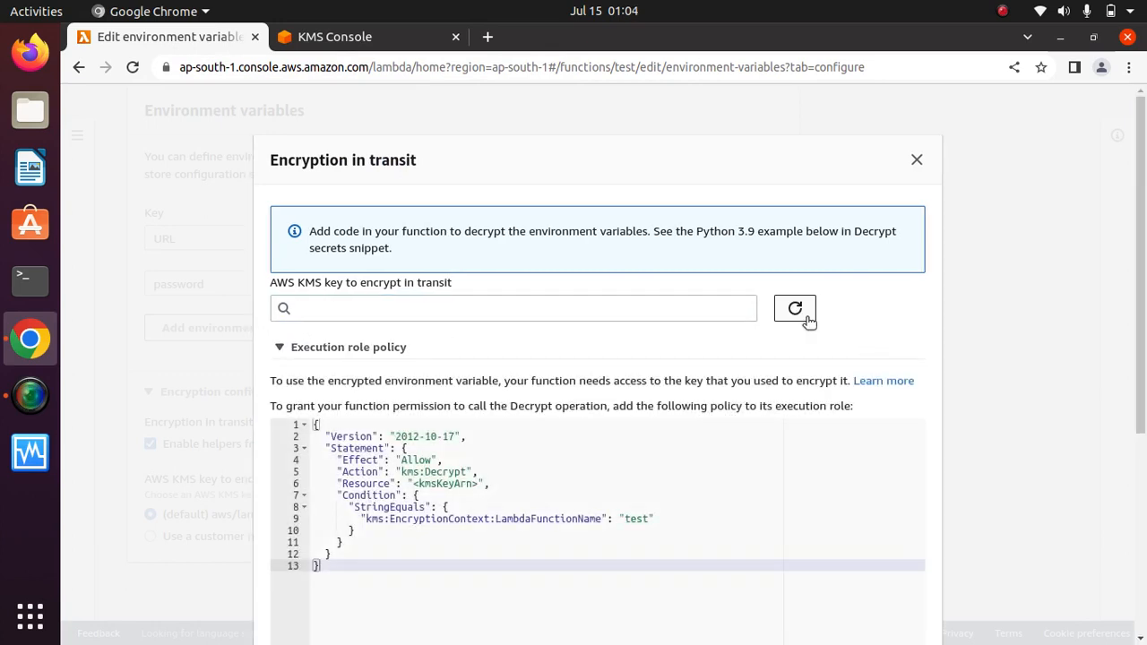
click(795, 309)
click(632, 310)
click(855, 316)
click(917, 159)
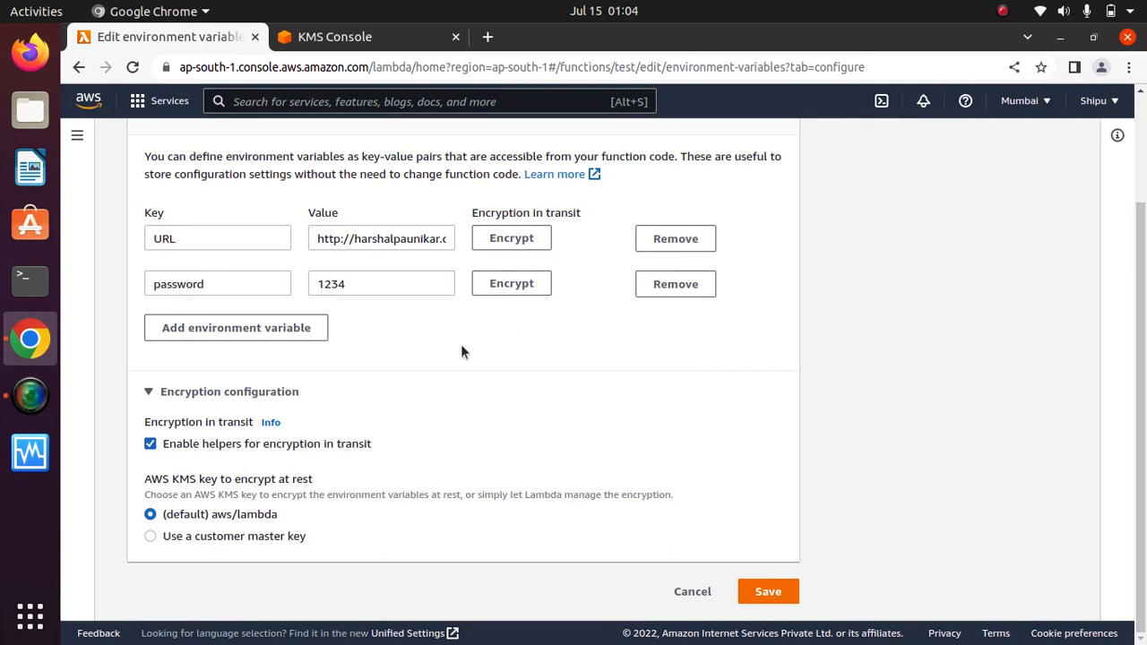
Reopen encryption for the password variable and check again for the test2 key.
click(523, 284)
click(459, 305)
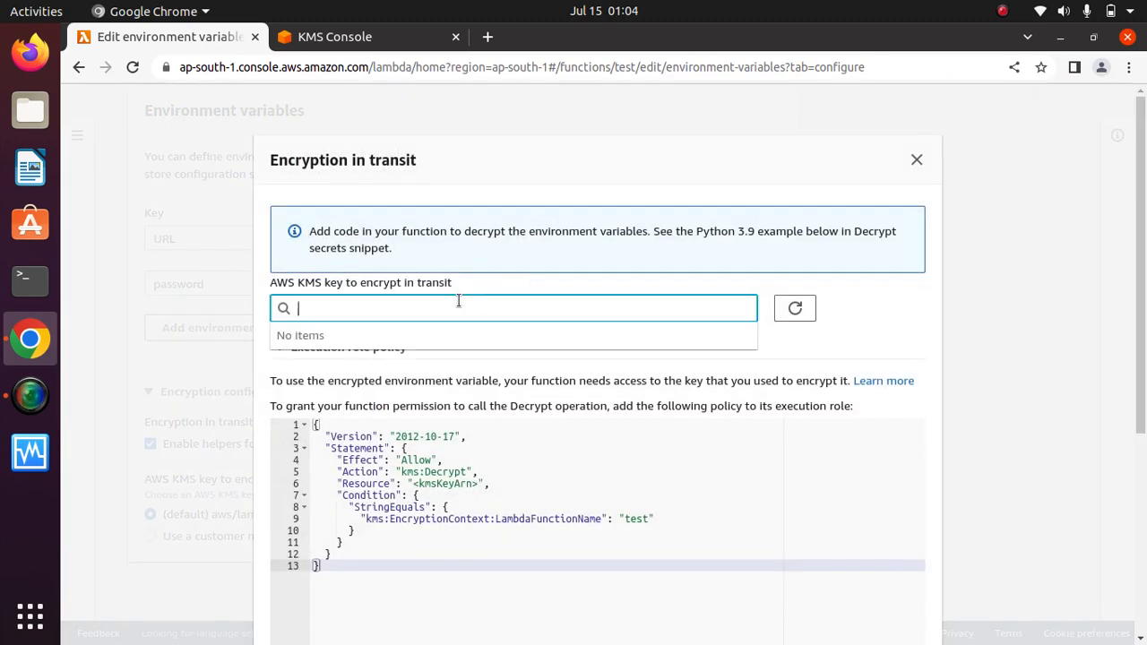
click(868, 329)
click(283, 349)
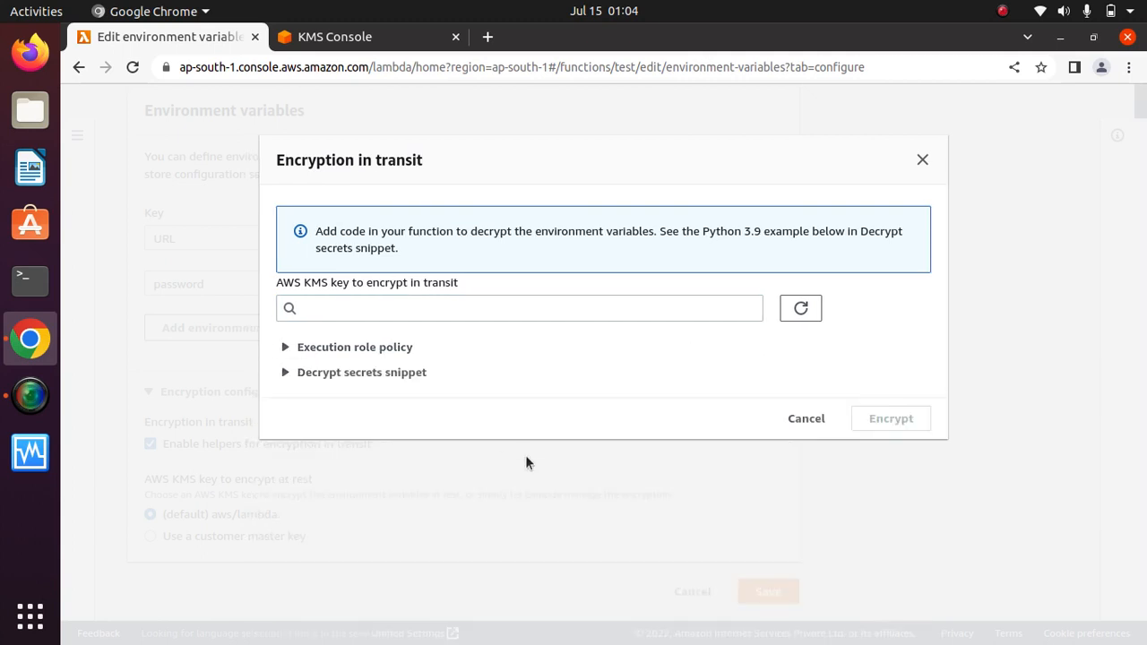
click(408, 307)
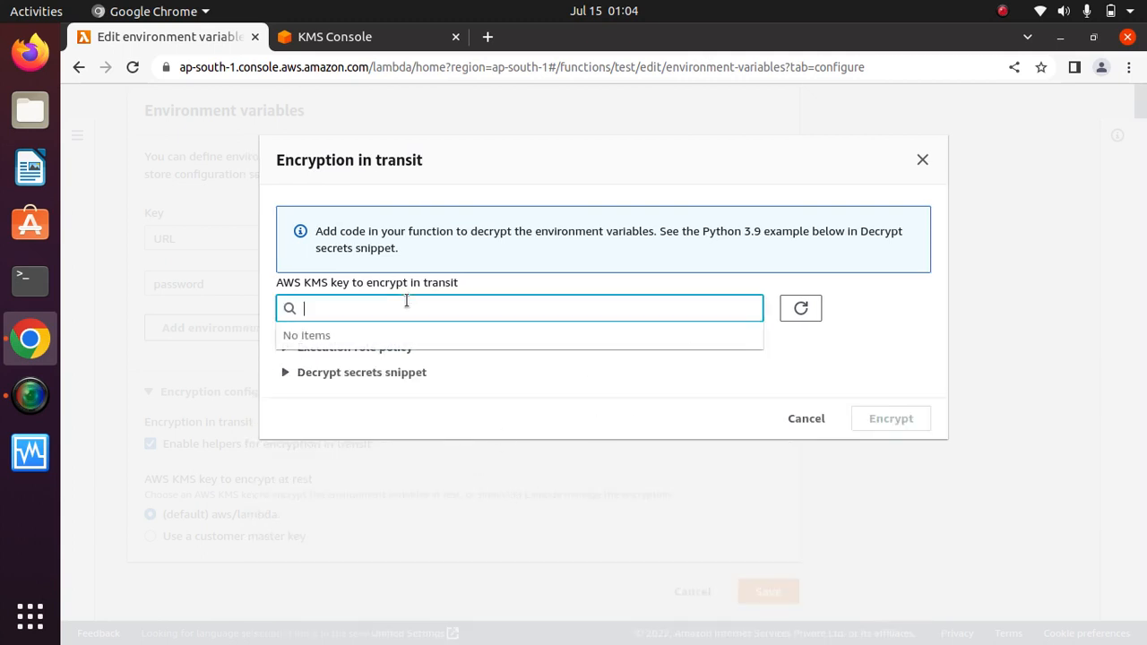
click(881, 322)
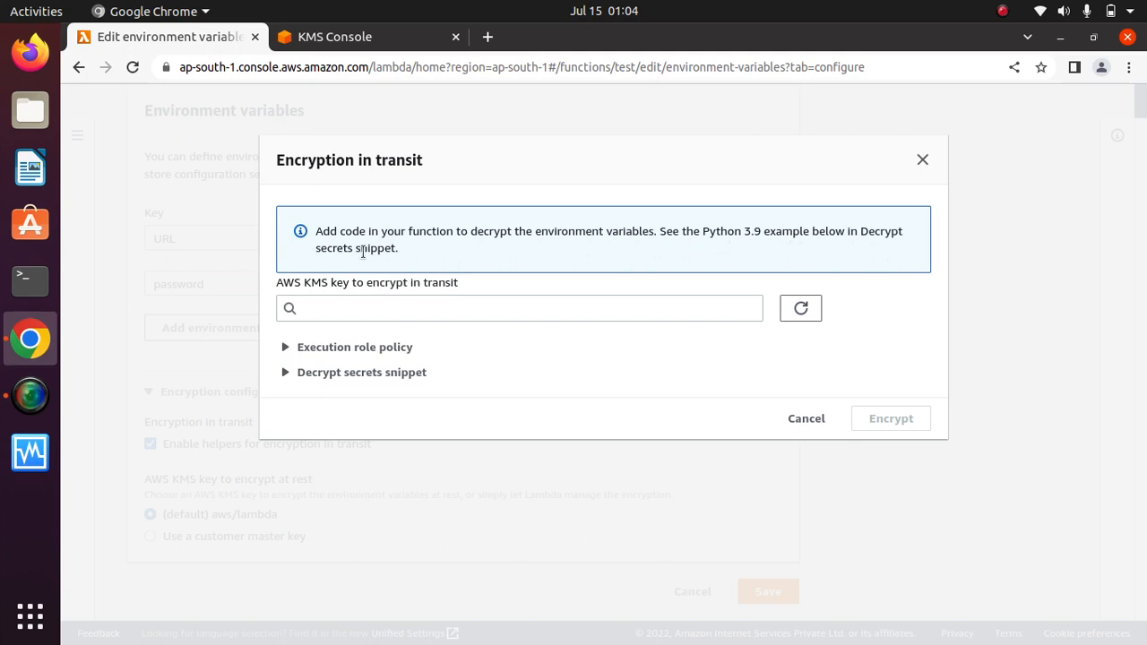
Refresh Lambda's KMS key list, then reload the KMS keys page and copy the test2 key ID.
click(799, 312)
click(352, 40)
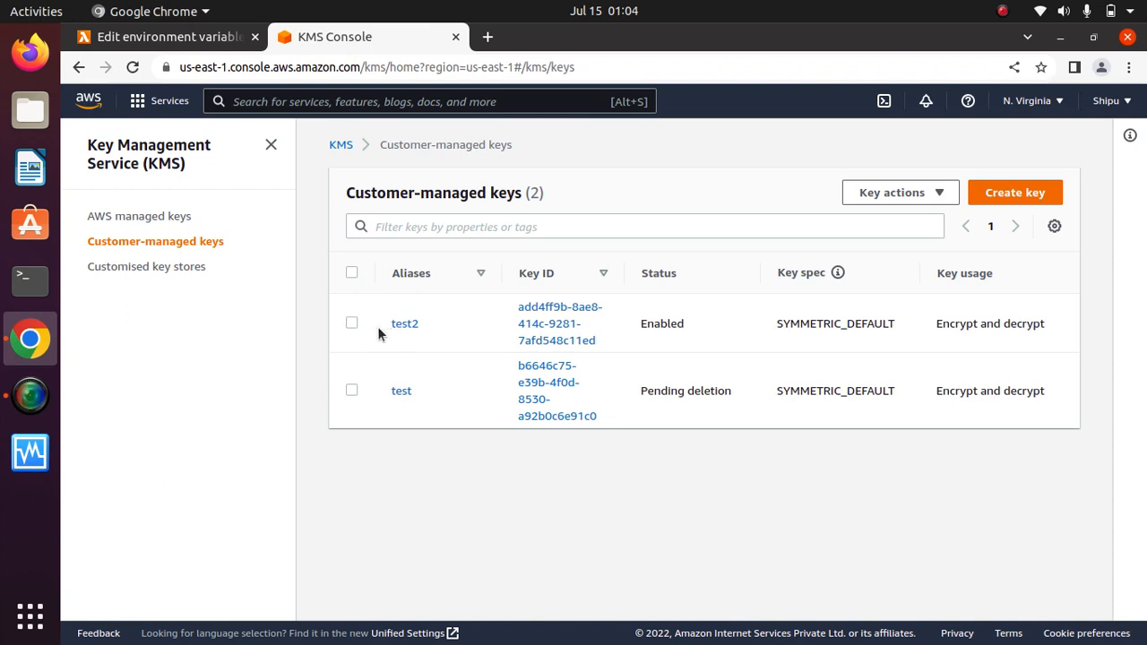
drag(1048, 324, 931, 323)
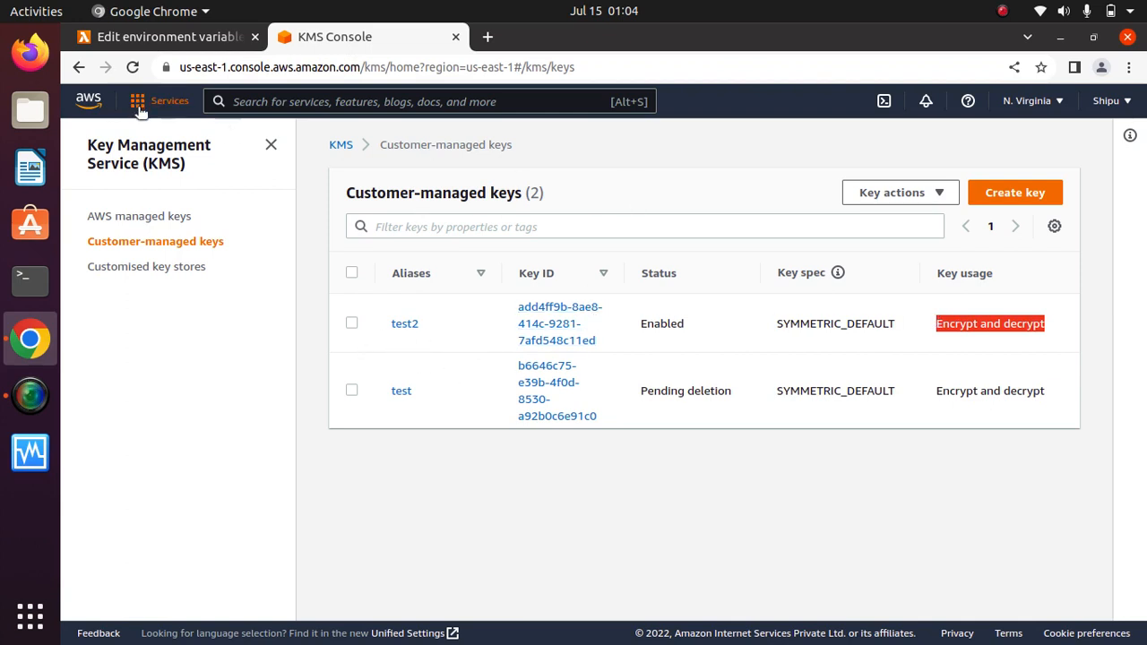
click(133, 67)
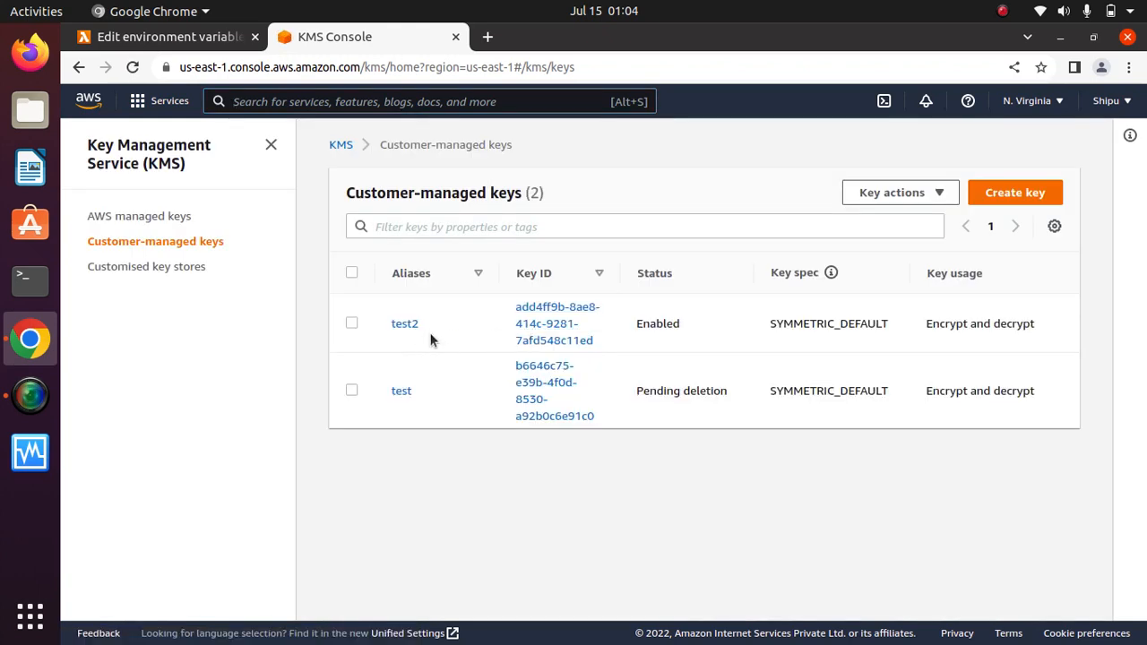
drag(602, 344, 513, 307)
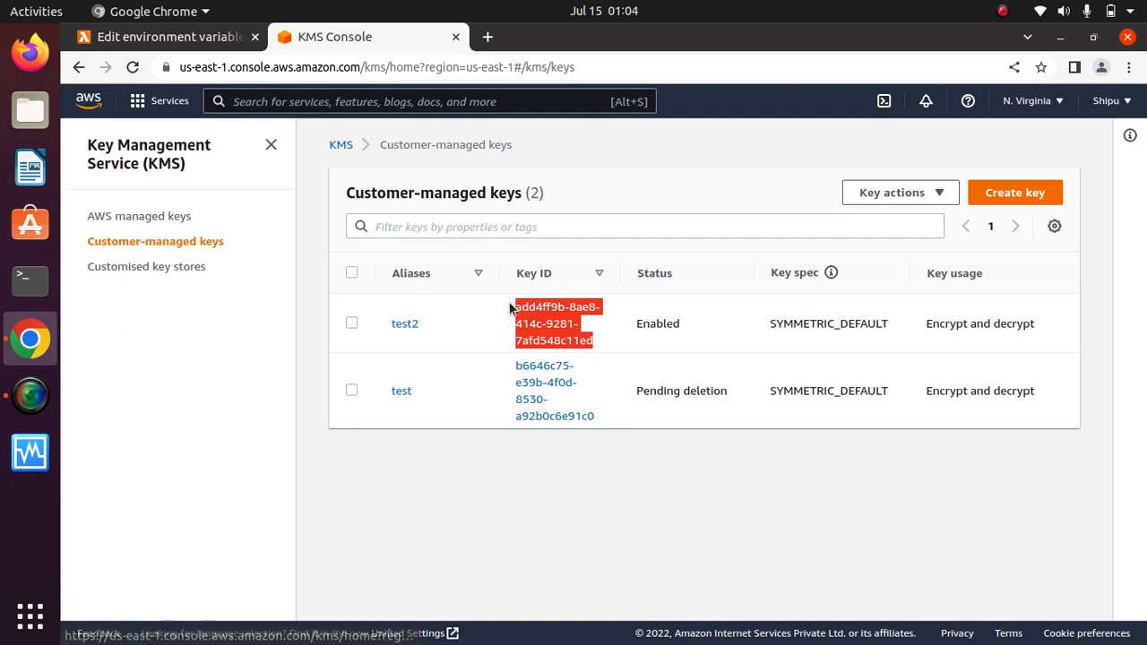
right_click(553, 321)
click(588, 455)
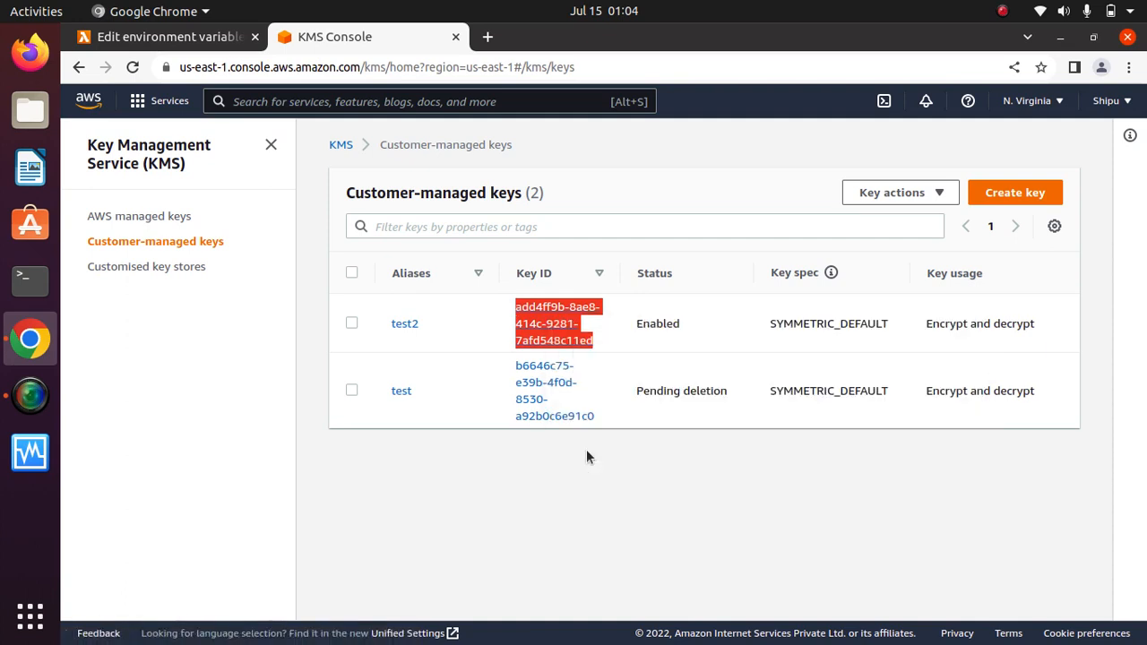
click(142, 38)
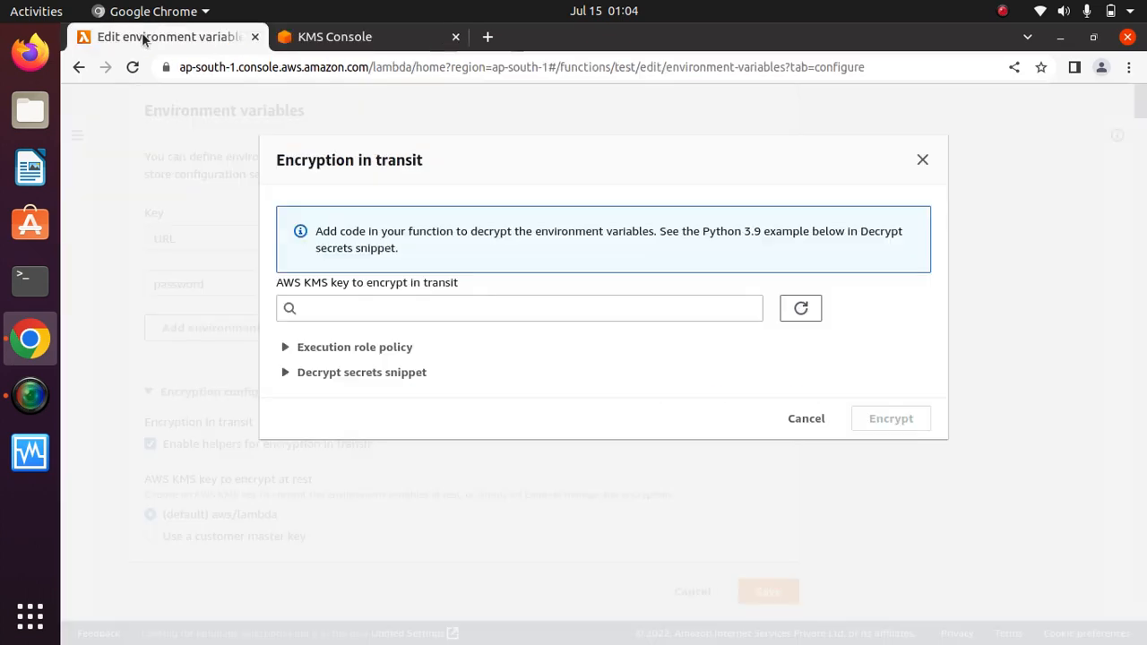
Enter test2 as the in-transit KMS key, which Lambda rejects as an invalid key ARN.
click(367, 309)
text(v)
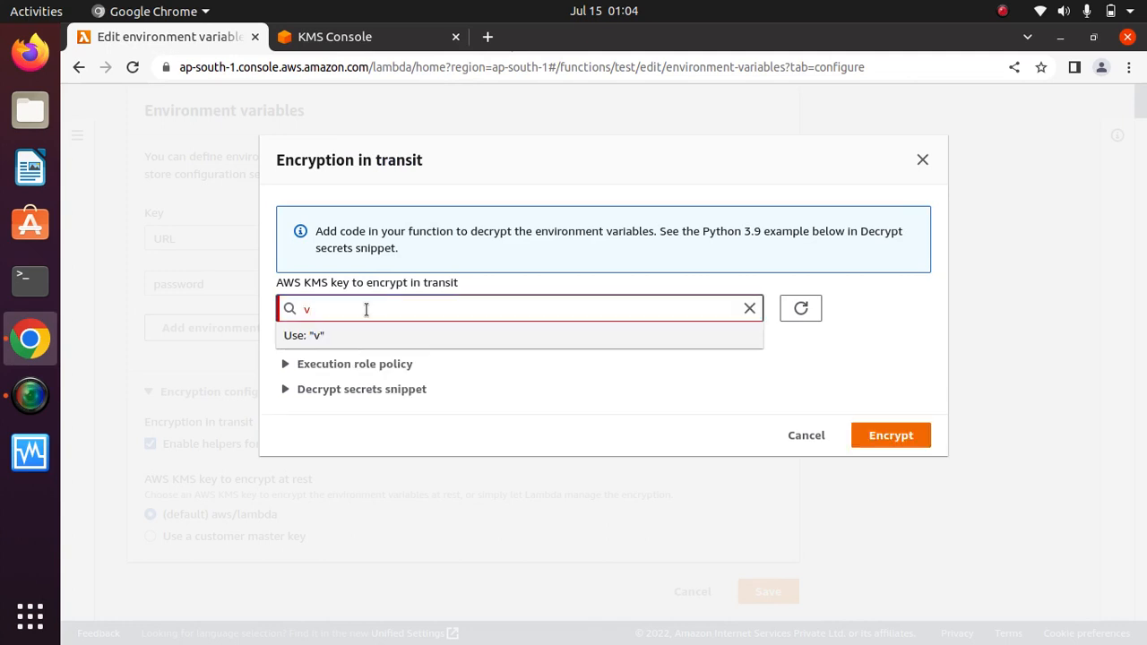
key(BackSpace)
text(test2)
click(825, 357)
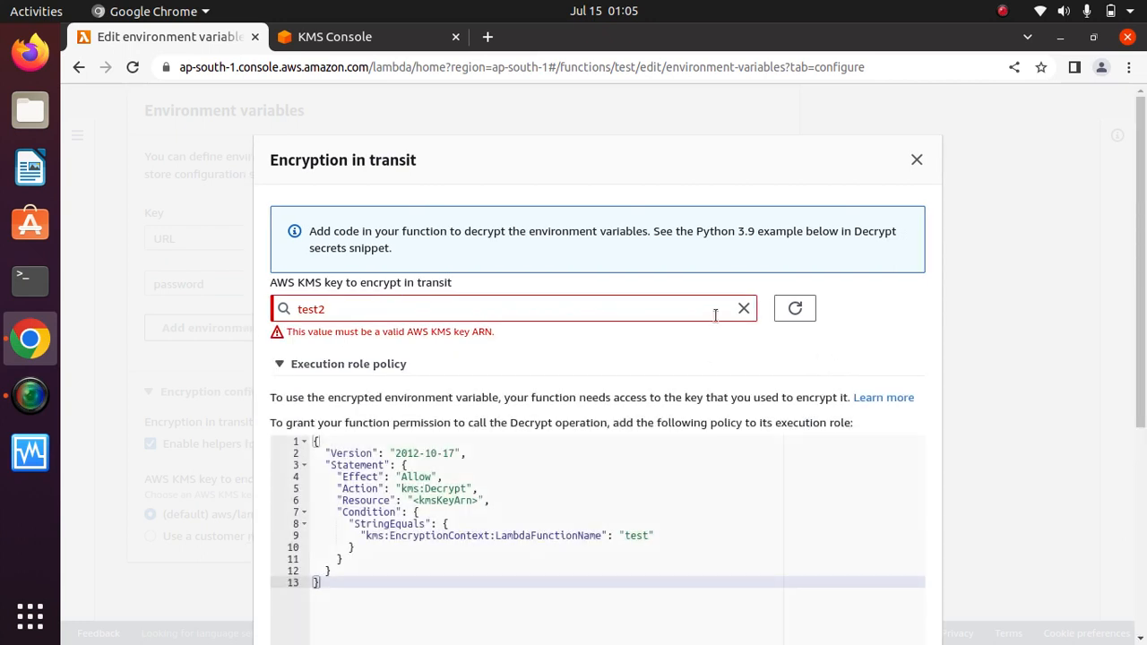
click(795, 309)
drag(1141, 323, 1145, 418)
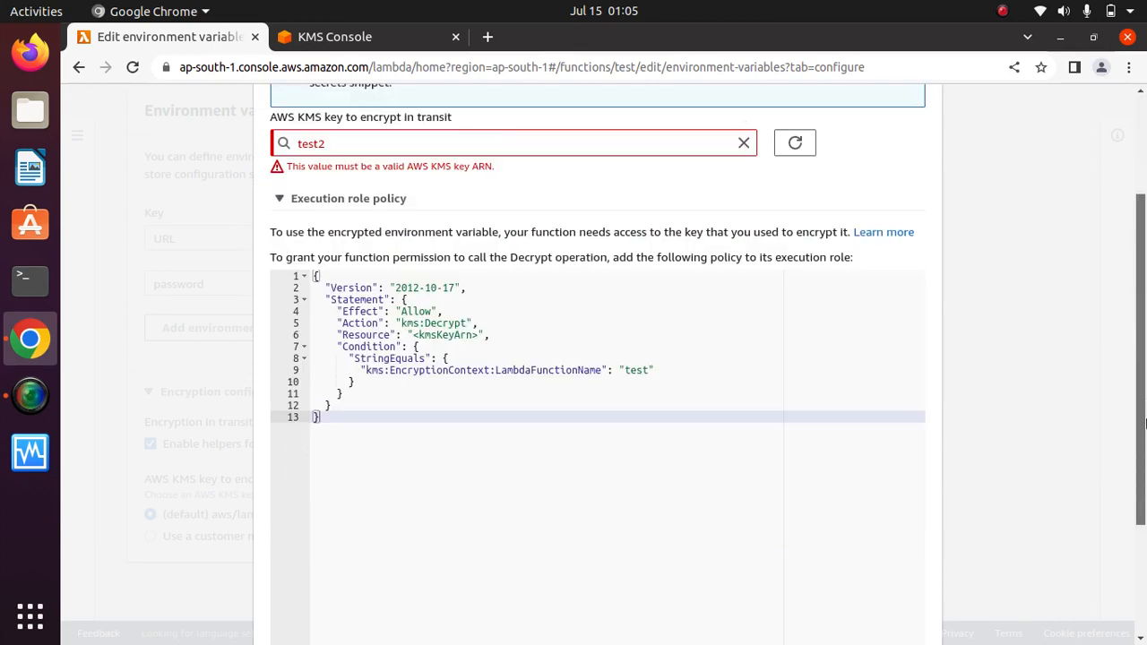
scroll(911, 335, down, 1)
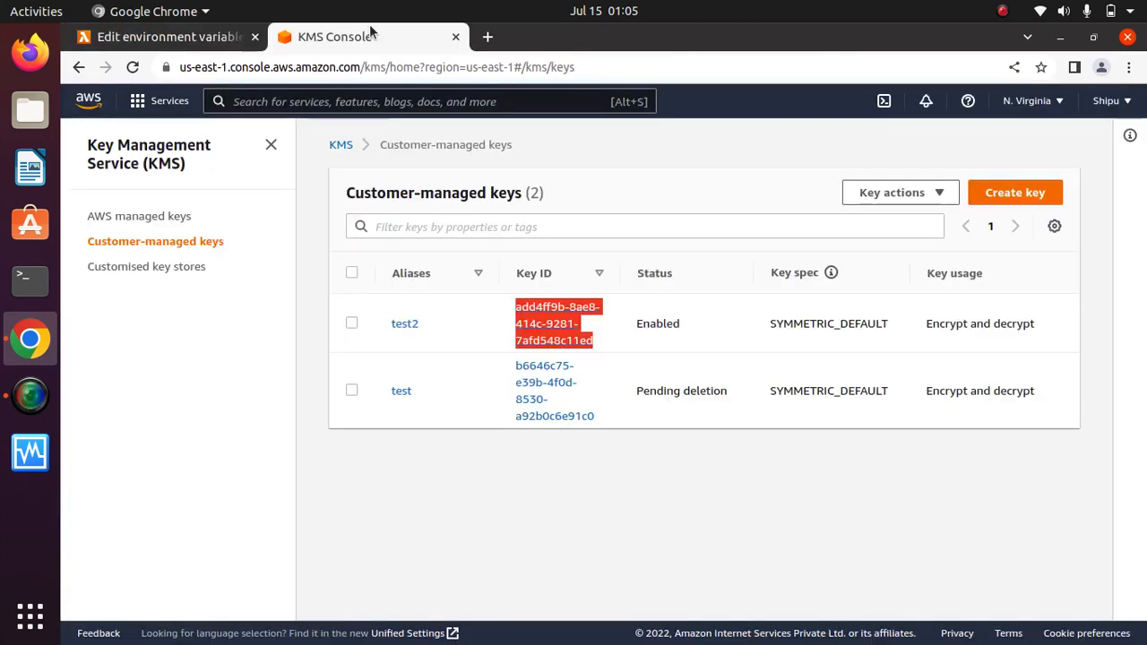
click(373, 36)
Open test2's key details and view its key policy as JSON in a shrunken editor.
click(543, 310)
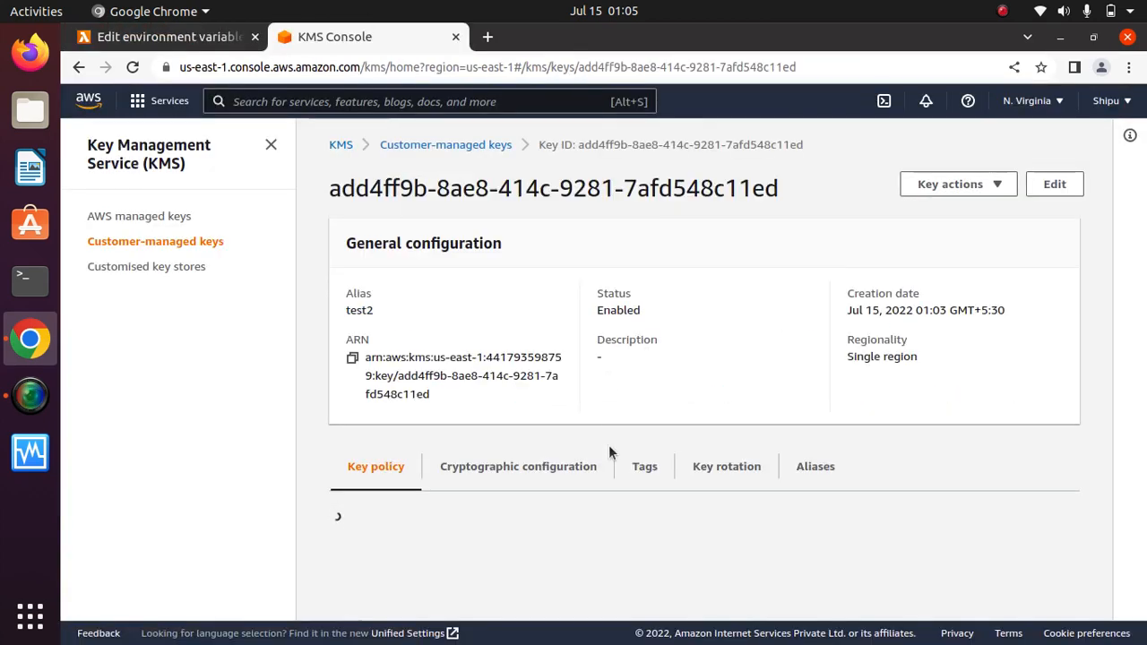
scroll(749, 295, down, 4)
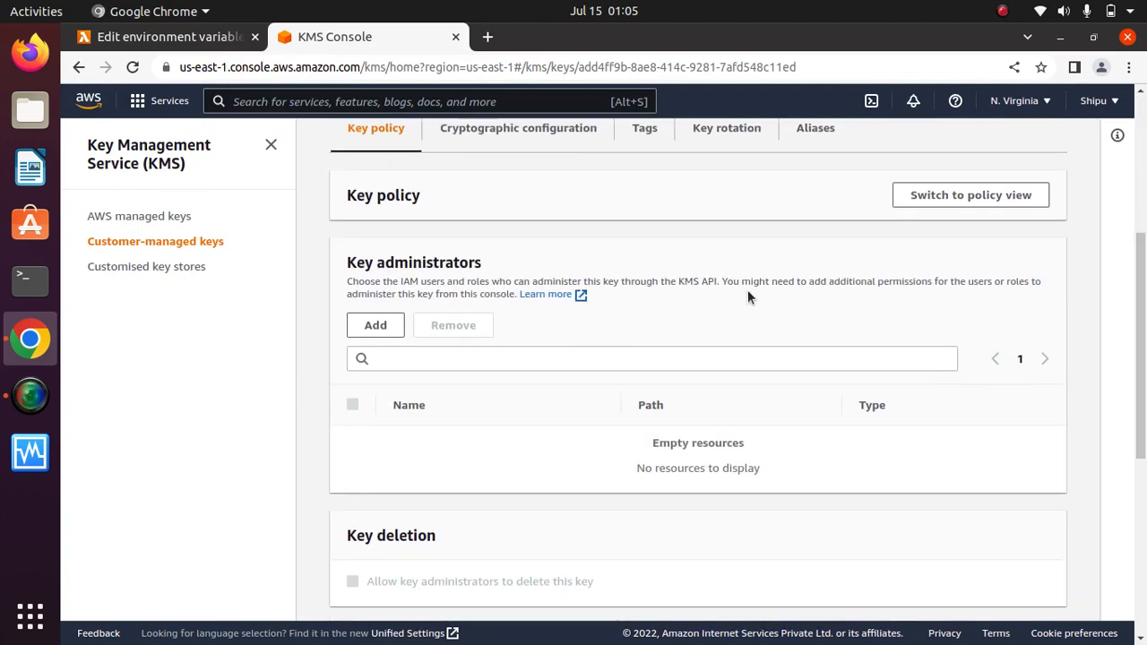
click(963, 202)
scroll(706, 326, down, 3)
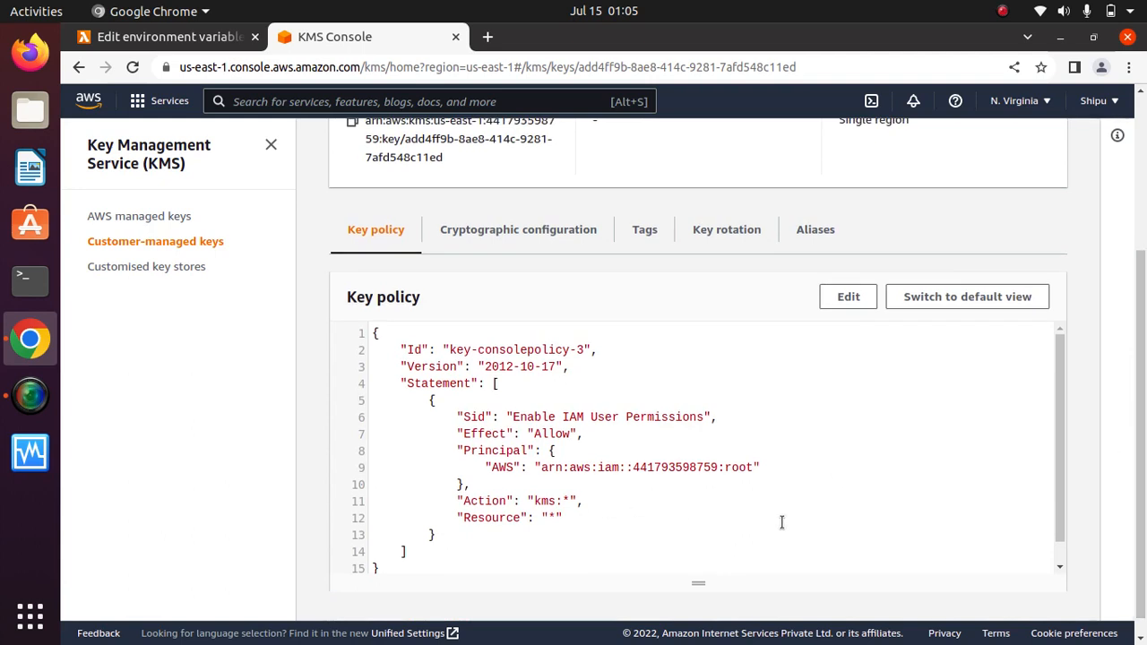
scroll(1058, 426, down, 1)
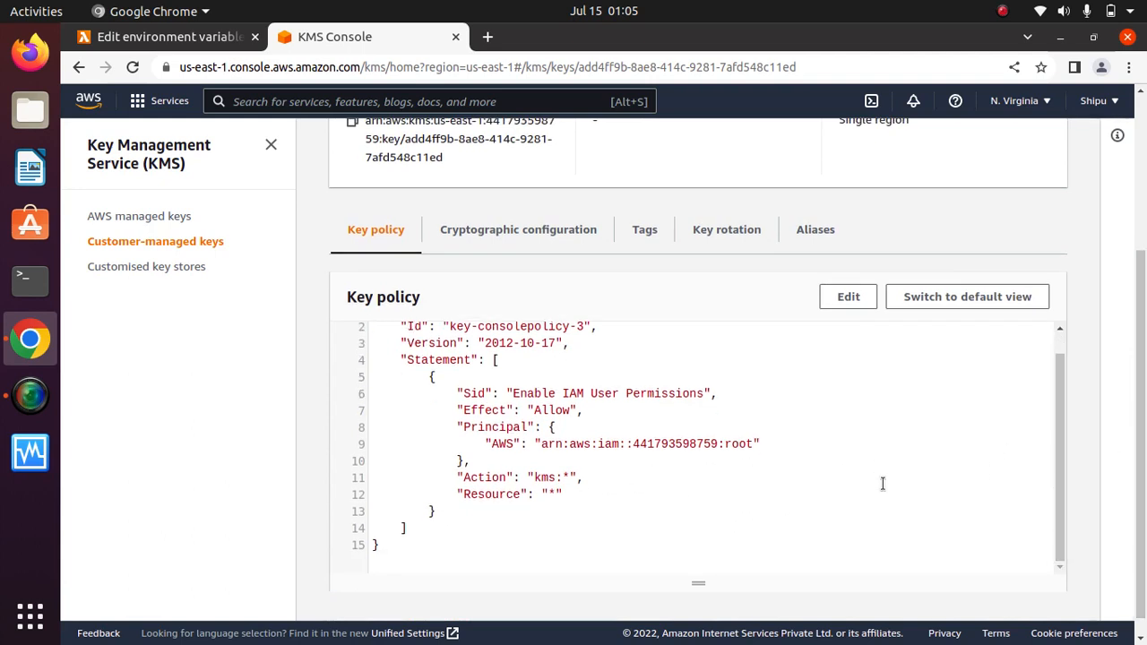
drag(503, 576, 595, 389)
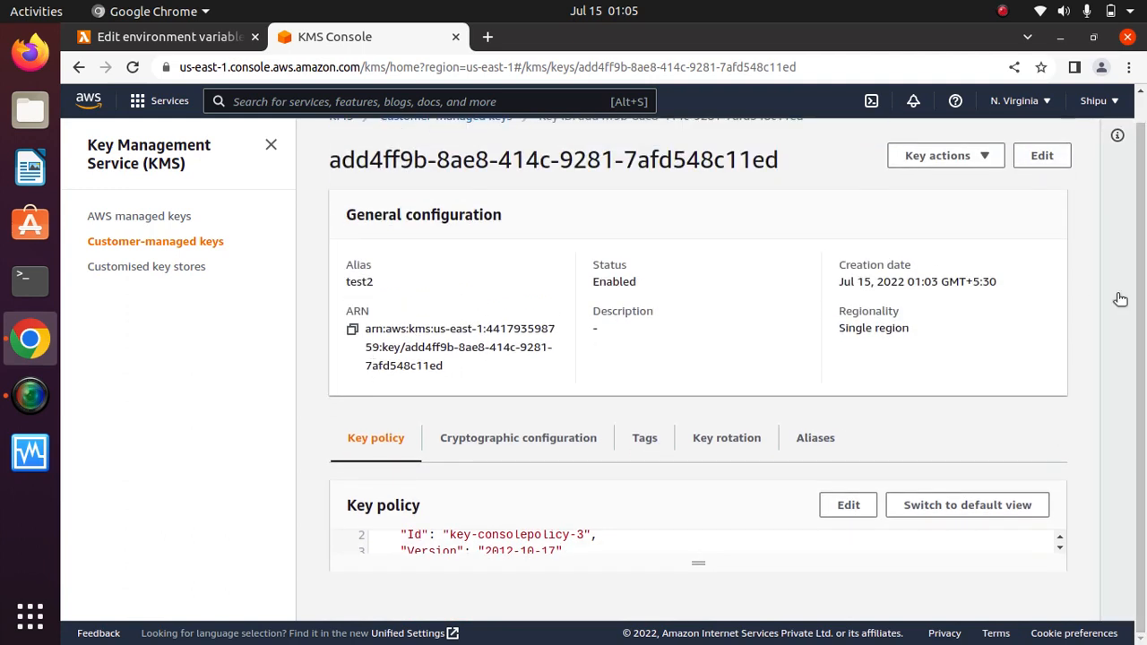
scroll(1142, 276, up, 1)
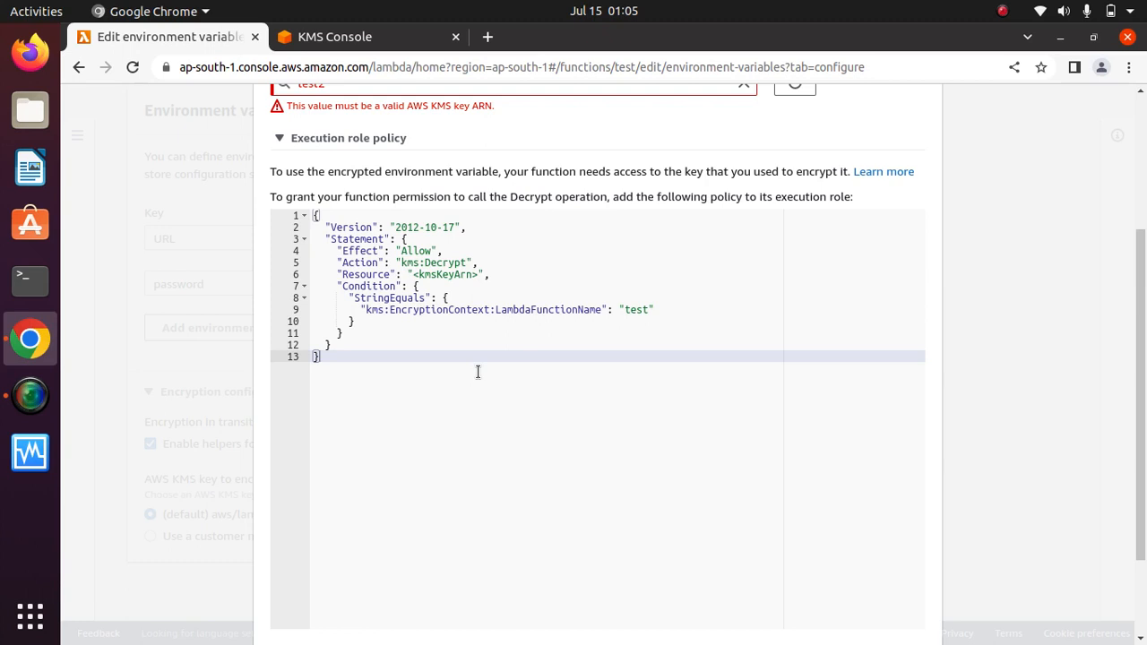
Set the policy Resource to test2 and refresh Lambda's available KMS keys.
click(650, 309)
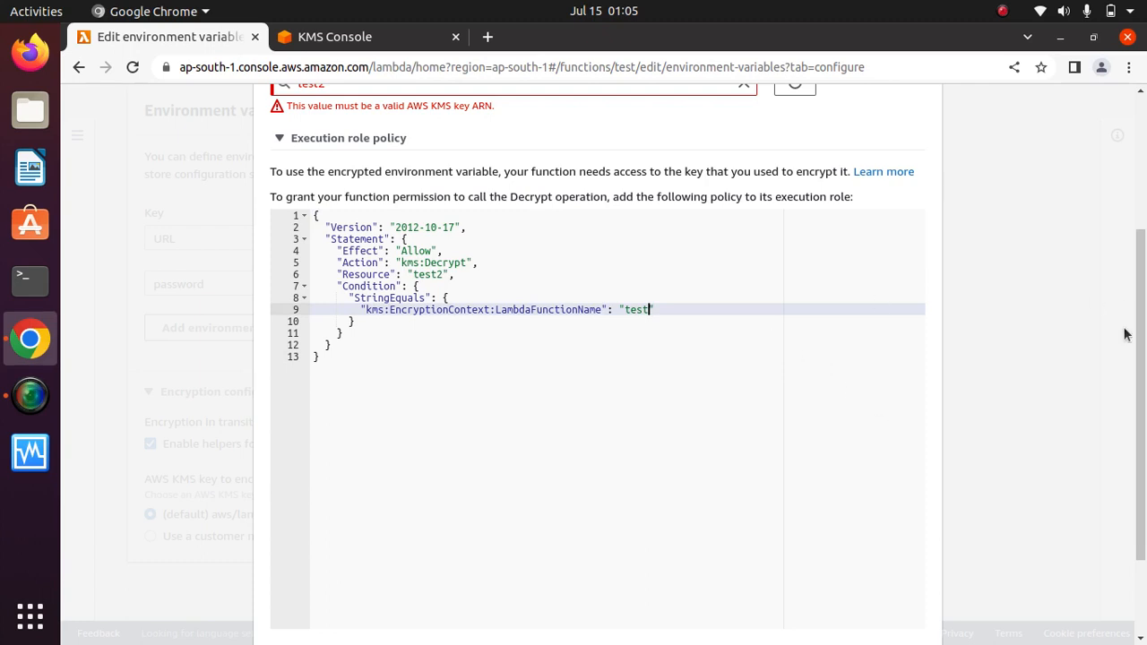
drag(1141, 357, 1135, 276)
click(788, 236)
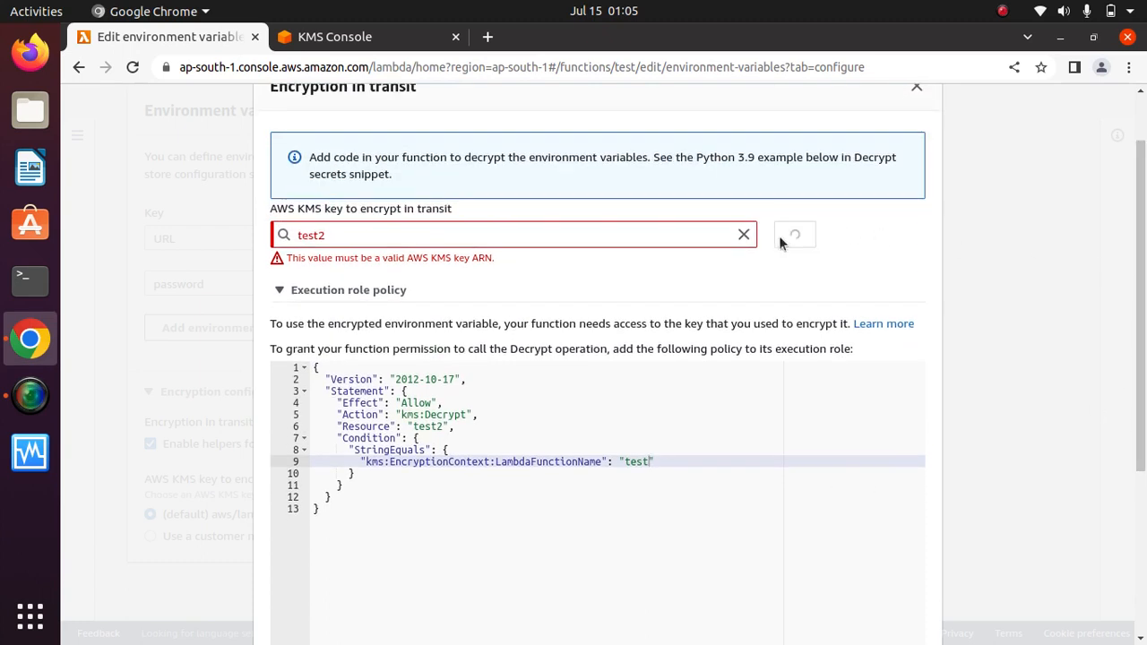
scroll(792, 157, up, 2)
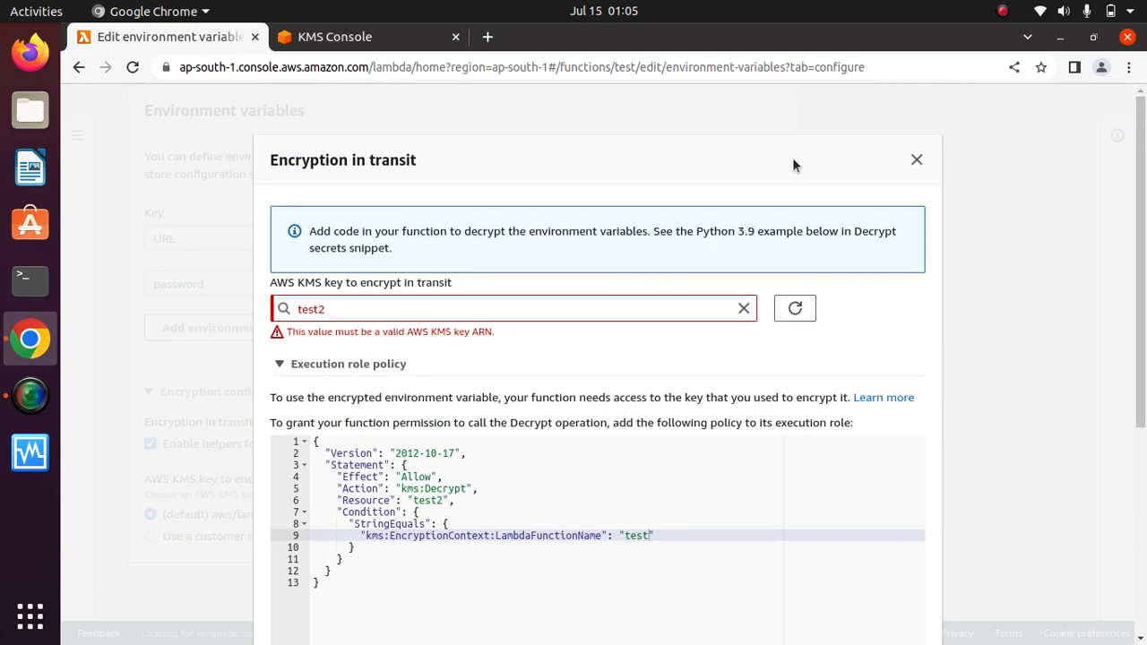
Close the Encryption in transit dialog and cancel the unsaved environment variable edits.
click(916, 160)
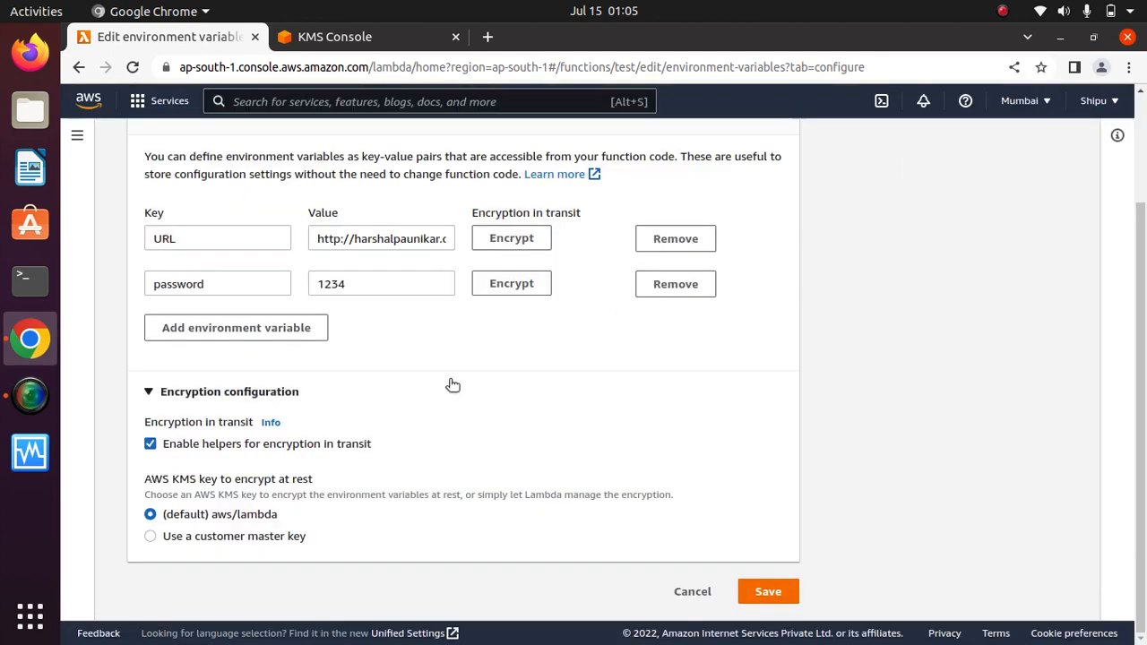
click(686, 591)
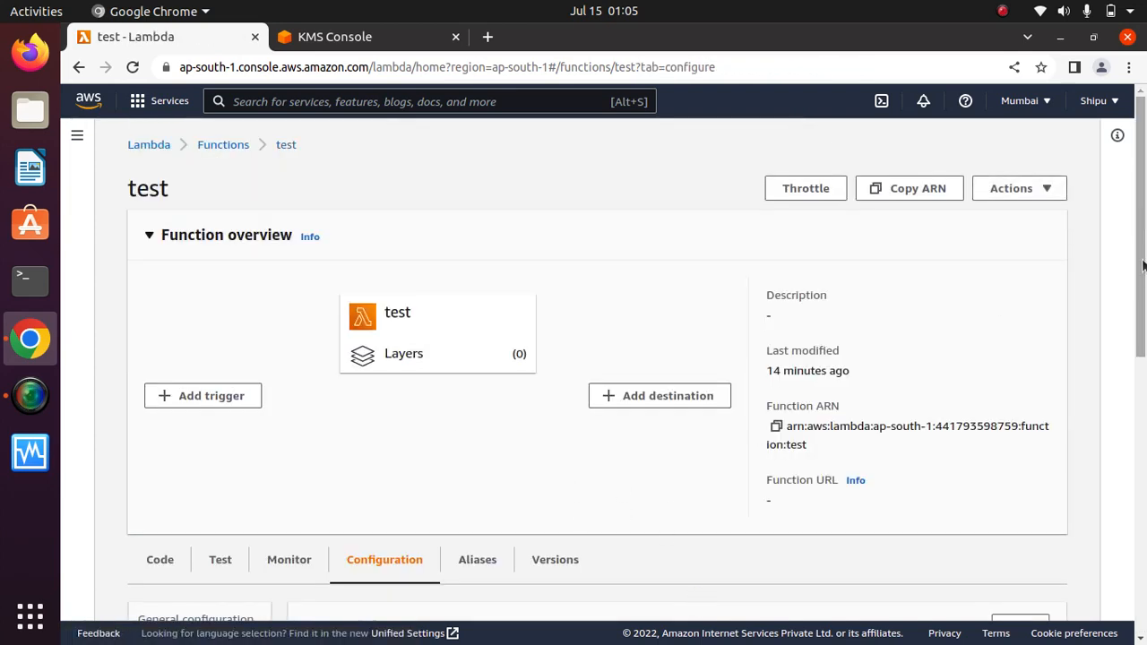
drag(1142, 265, 1141, 397)
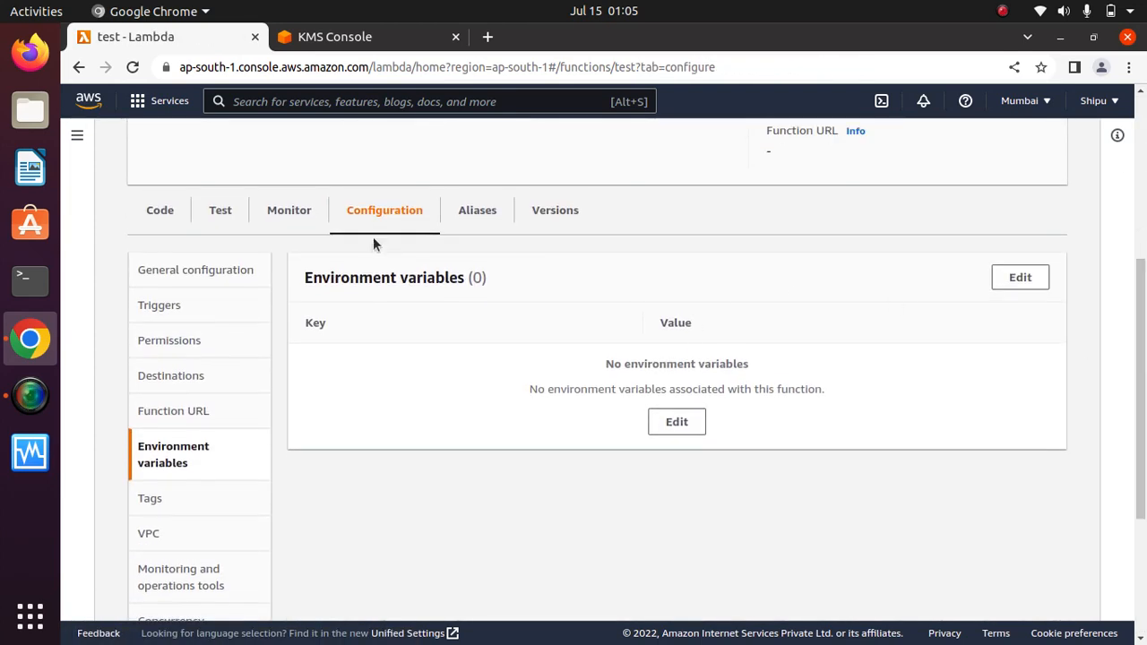
click(318, 35)
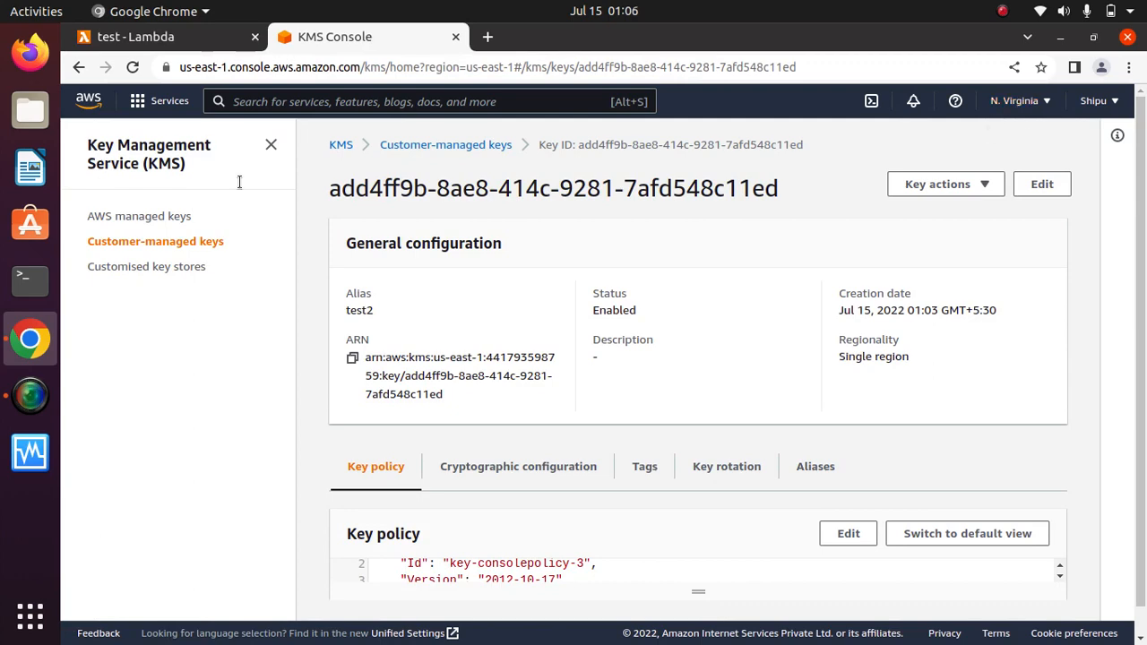
Switch KMS to Asia Pacific (Mumbai) and view its empty customer-managed keys list.
click(136, 37)
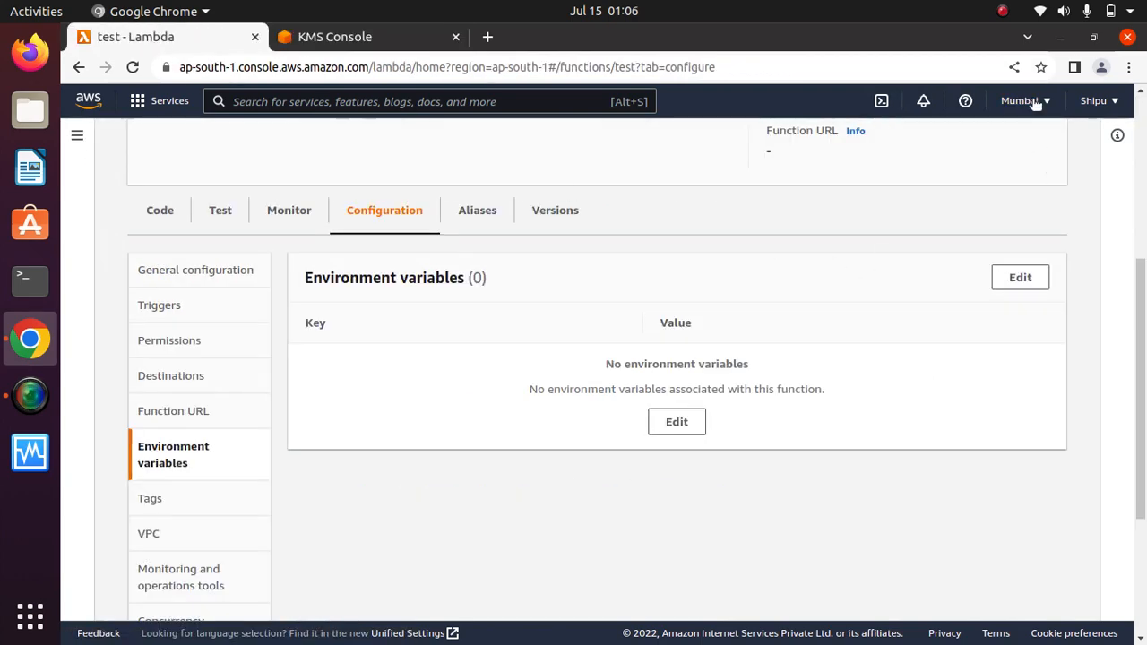
click(338, 27)
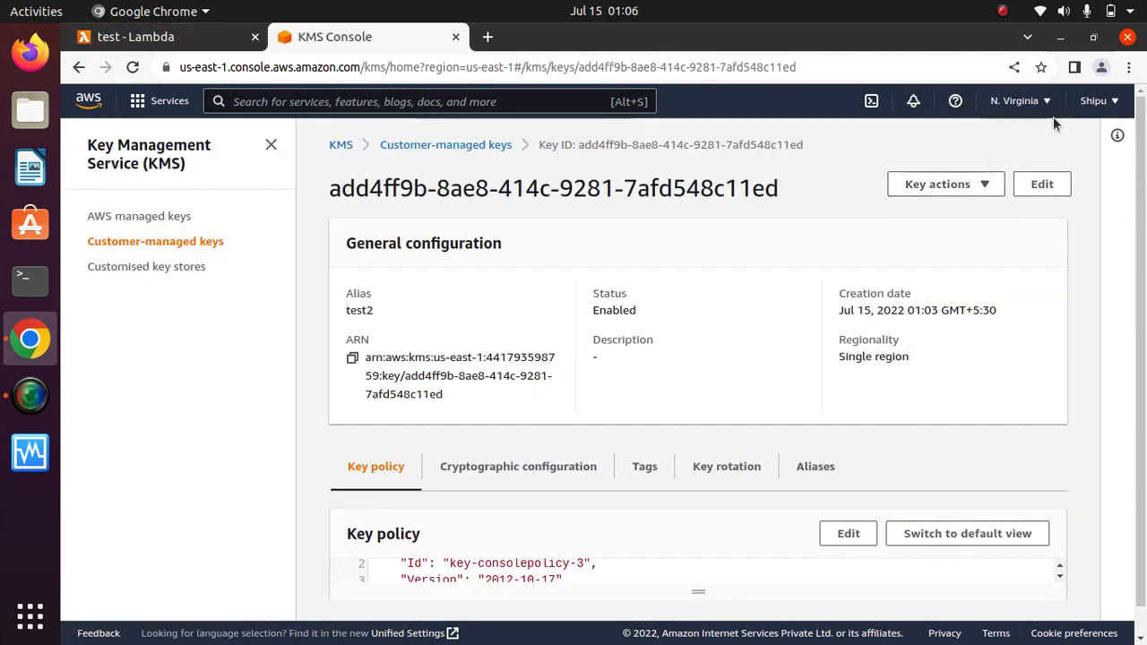
click(1017, 100)
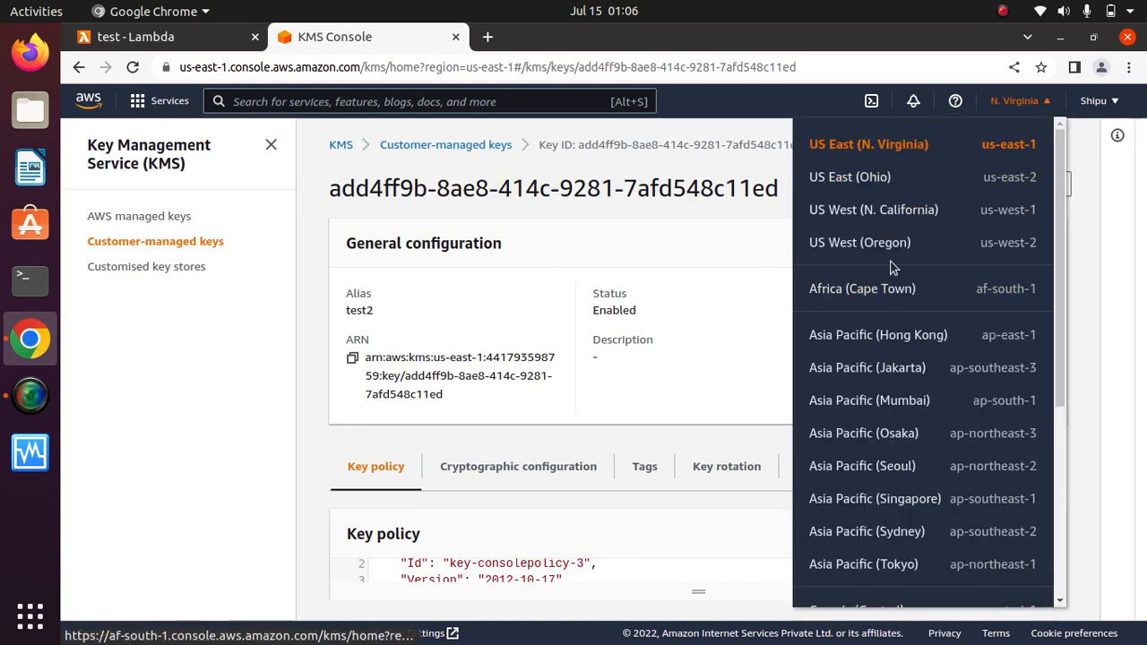
click(916, 410)
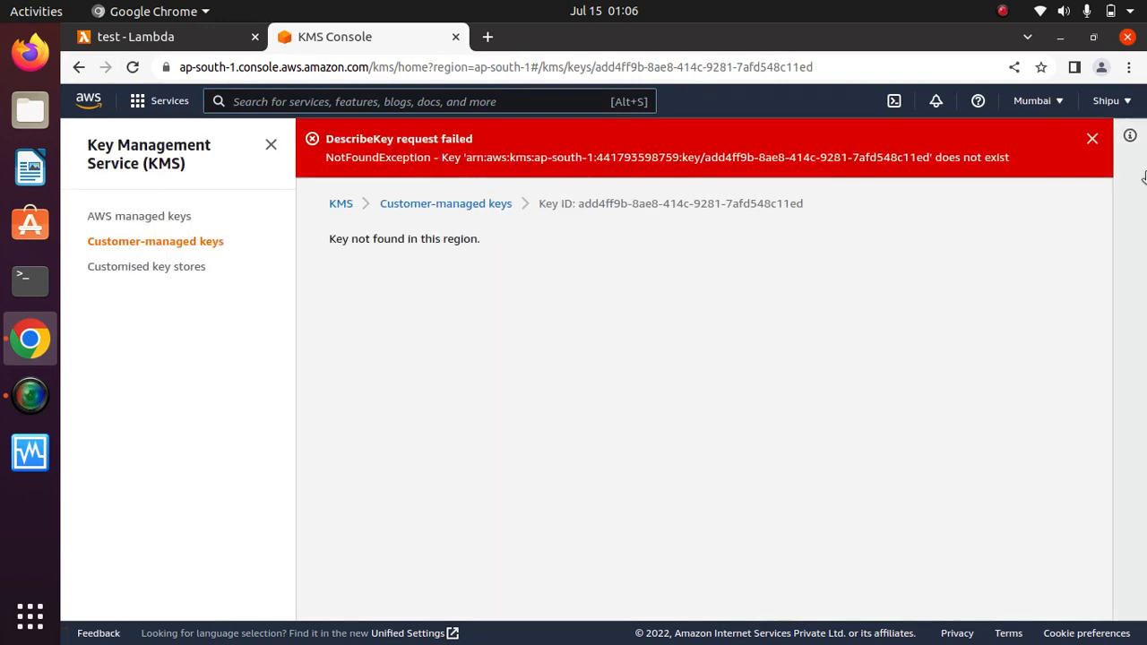
click(1092, 142)
click(154, 215)
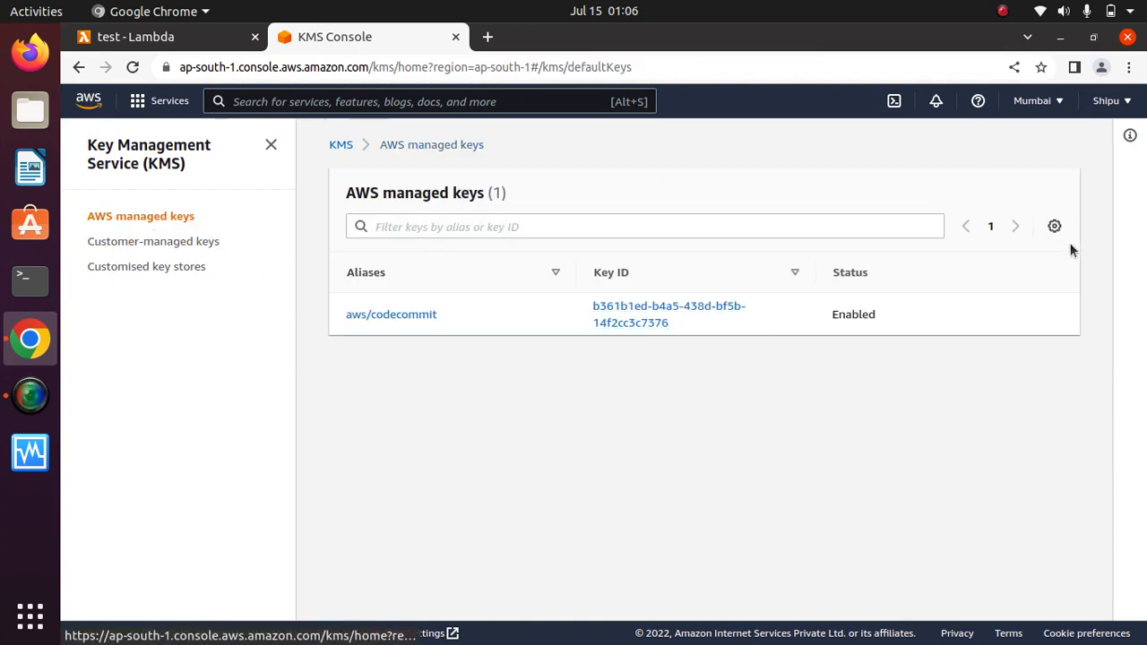
click(161, 242)
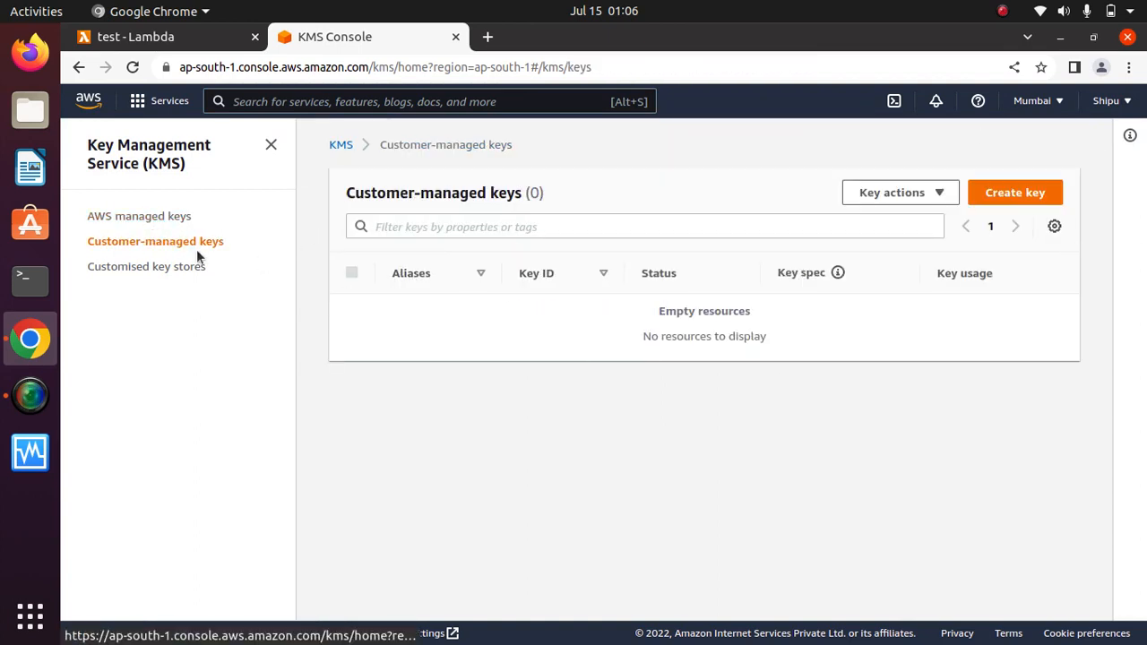
Start a new symmetric KMS key and give it the alias mykey.
click(1031, 191)
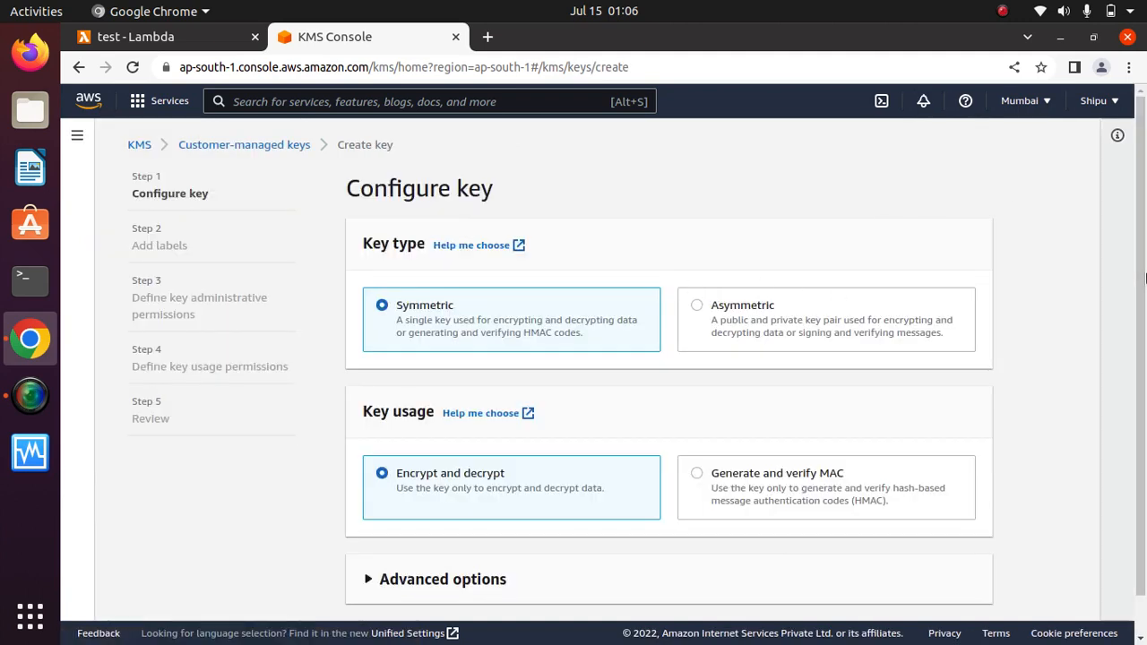
scroll(995, 448, down, 2)
click(978, 592)
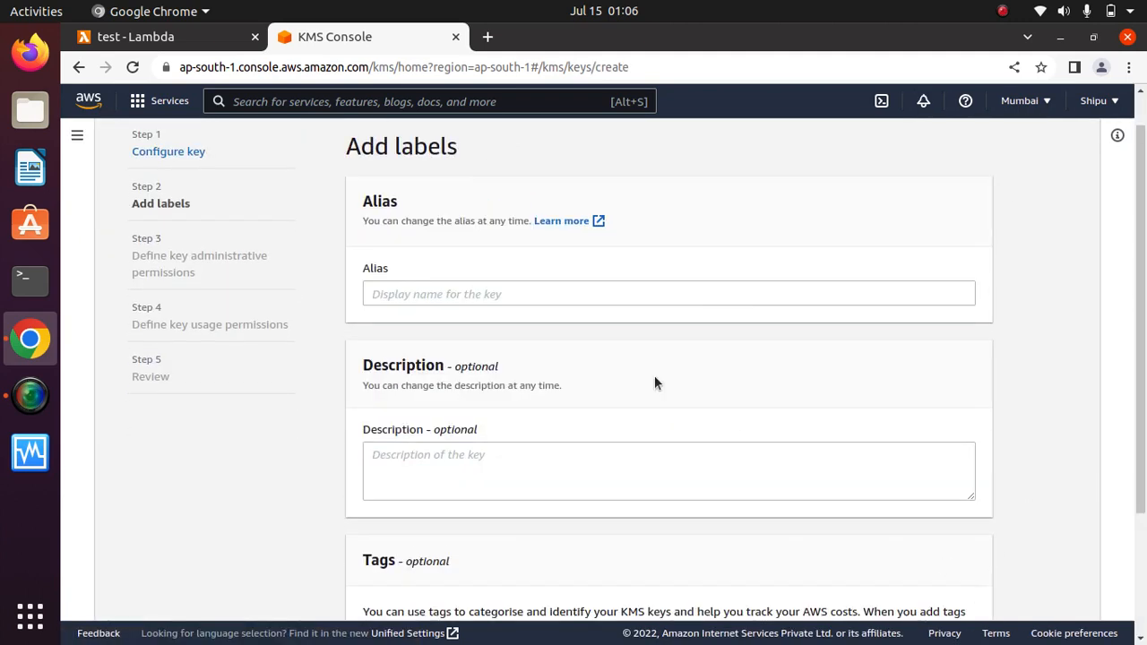
click(508, 294)
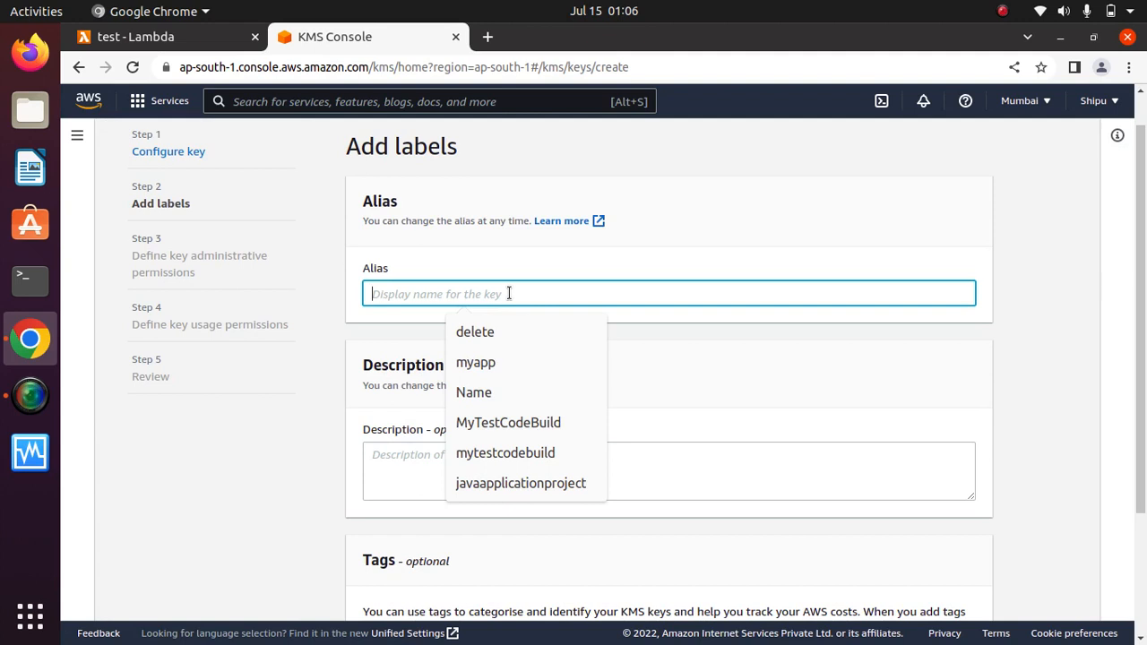
text(myl)
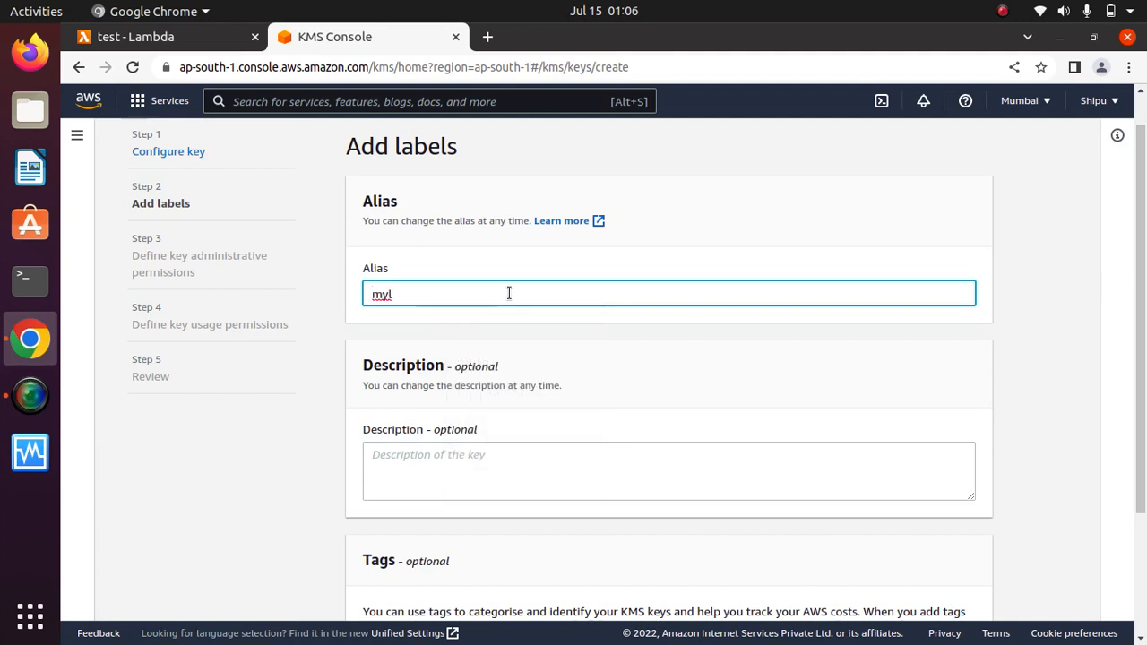
key(BackSpace)
text(key)
click(733, 263)
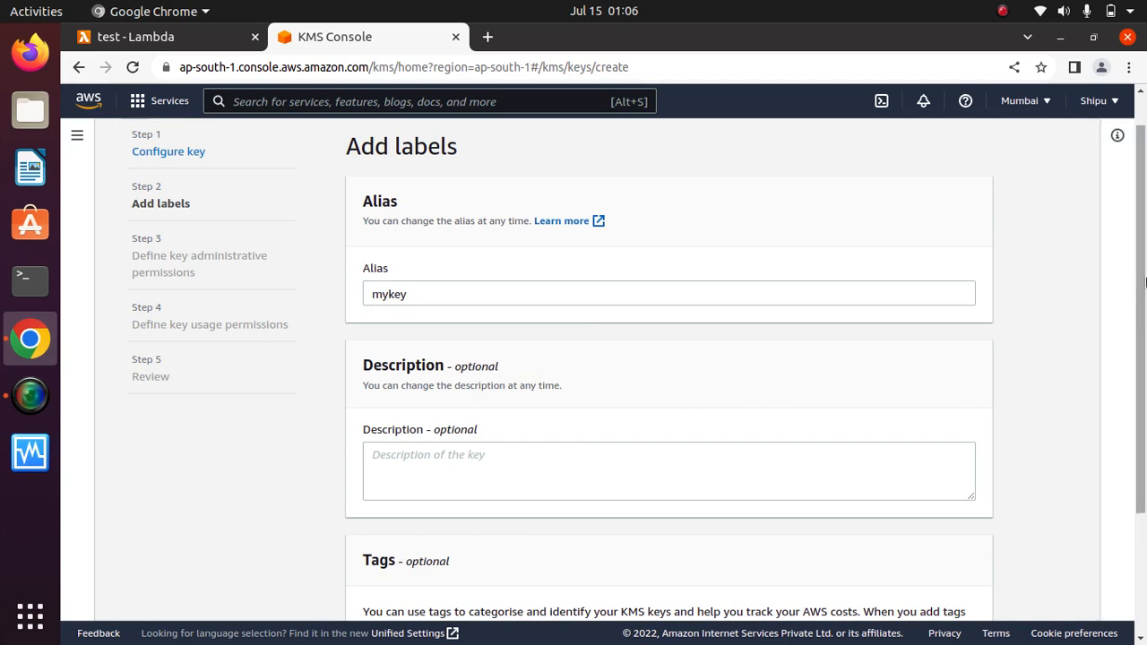
Accept default key permissions, review, and finish creating the mykey key.
scroll(1139, 358, down, 3)
click(978, 592)
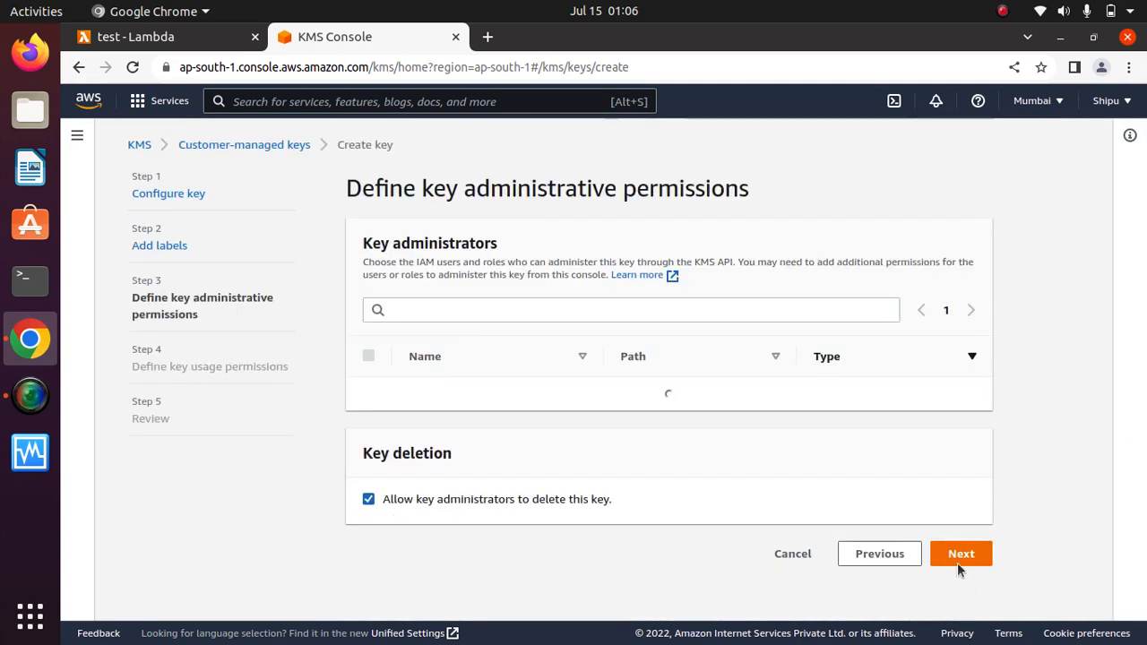
click(957, 556)
click(974, 612)
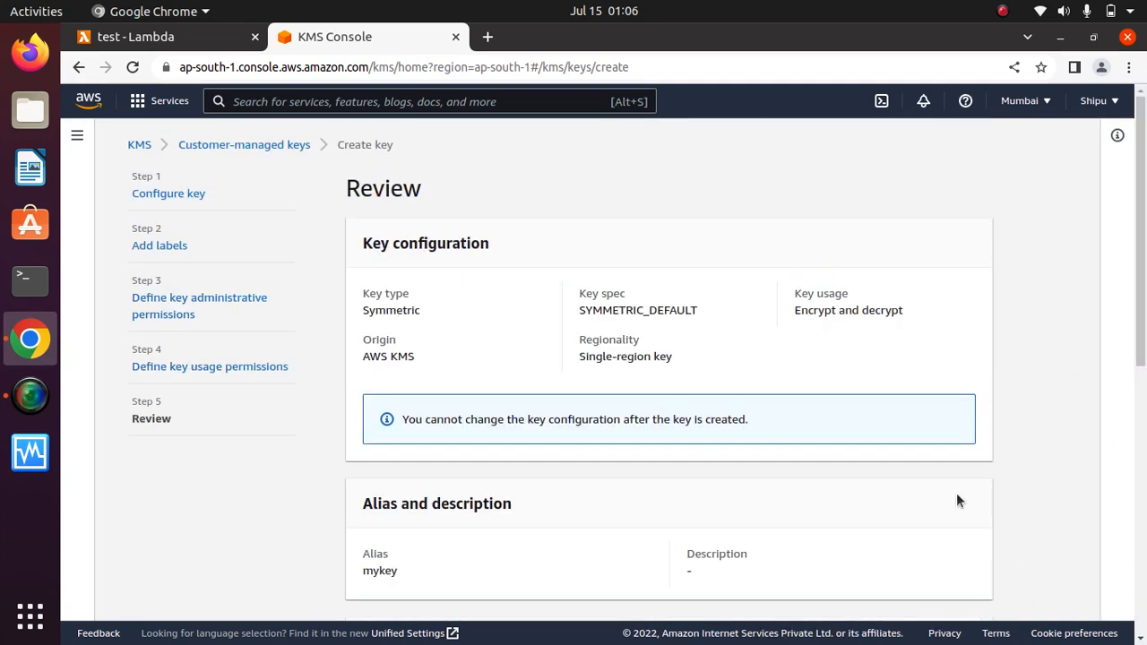
drag(1141, 309, 1141, 553)
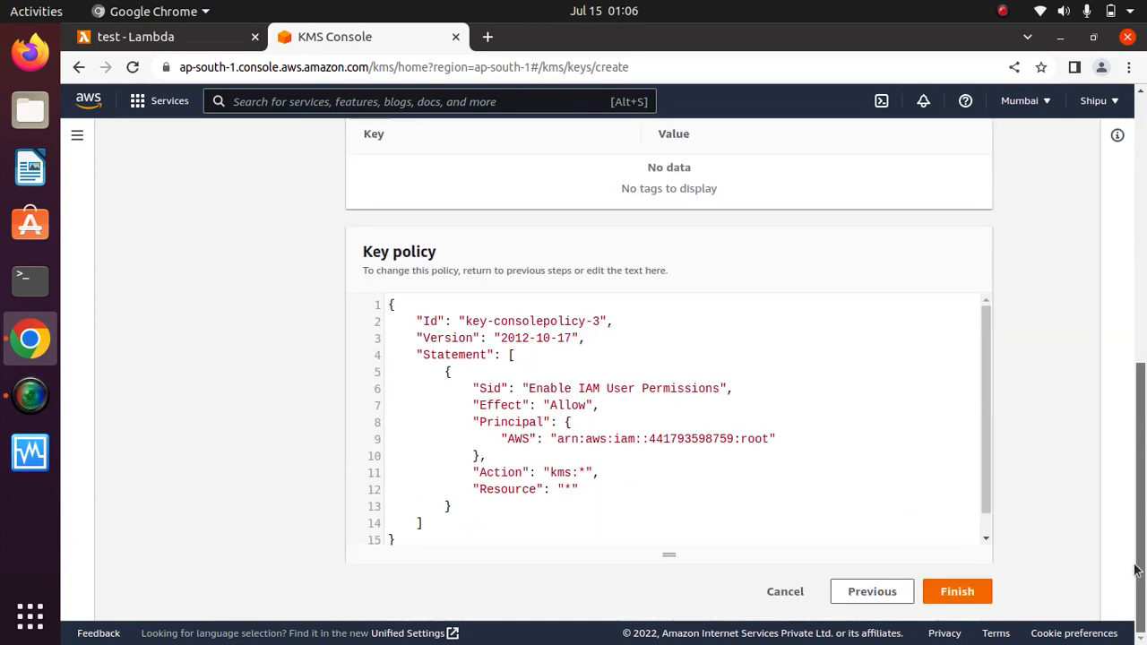
click(957, 593)
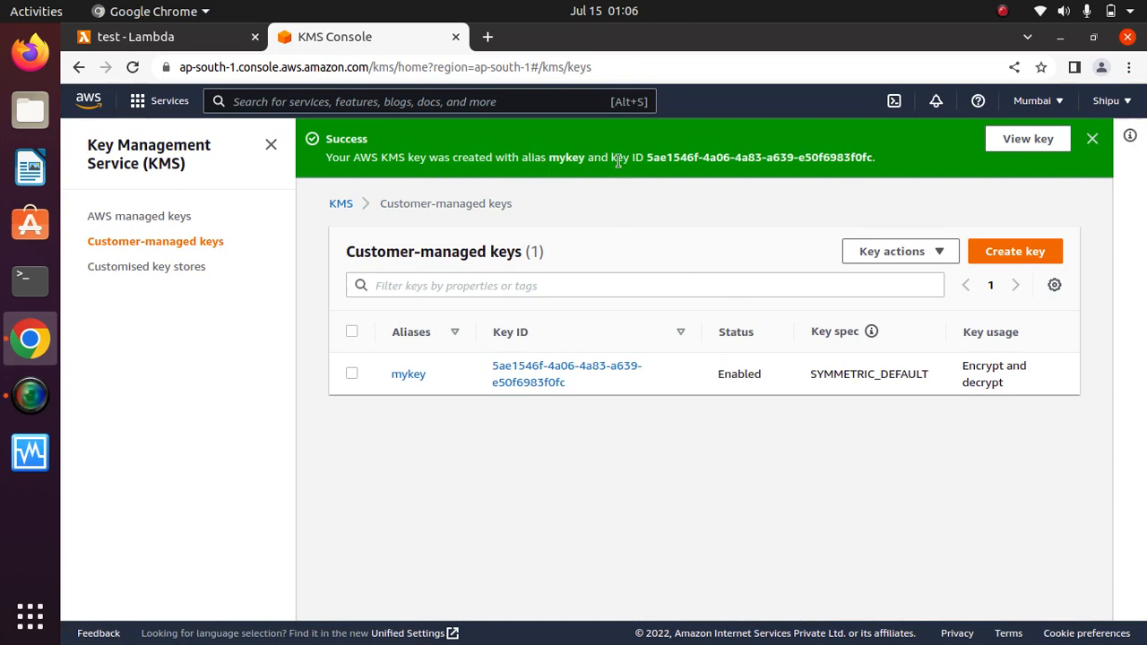
click(1090, 140)
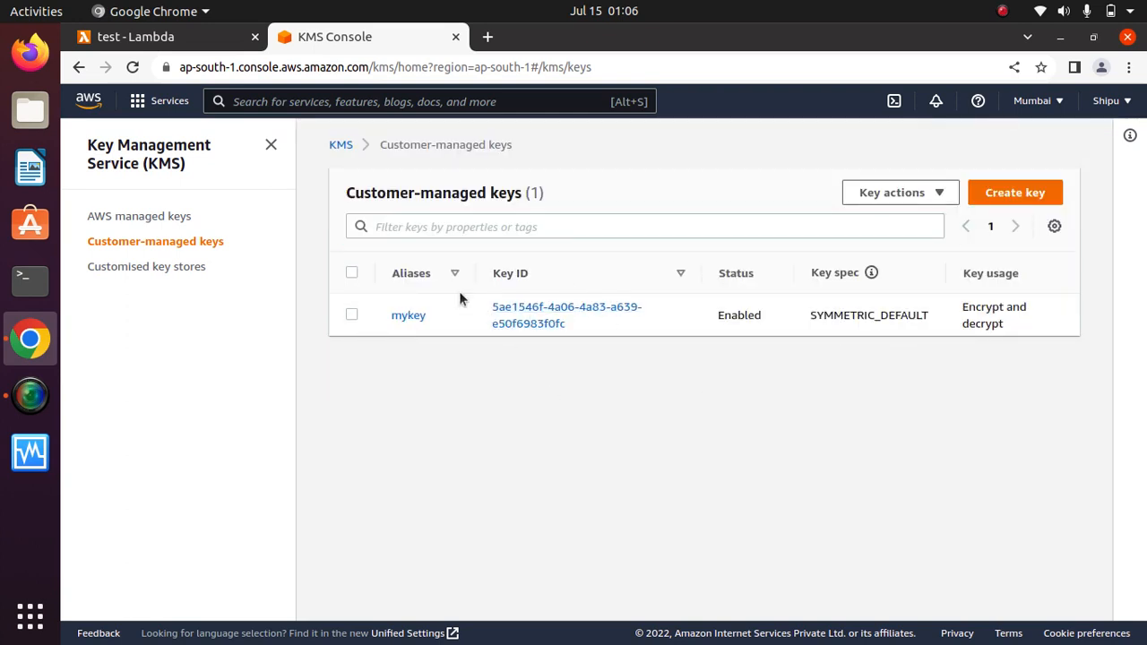
Add a URL environment variable to function test holding the website address.
click(159, 37)
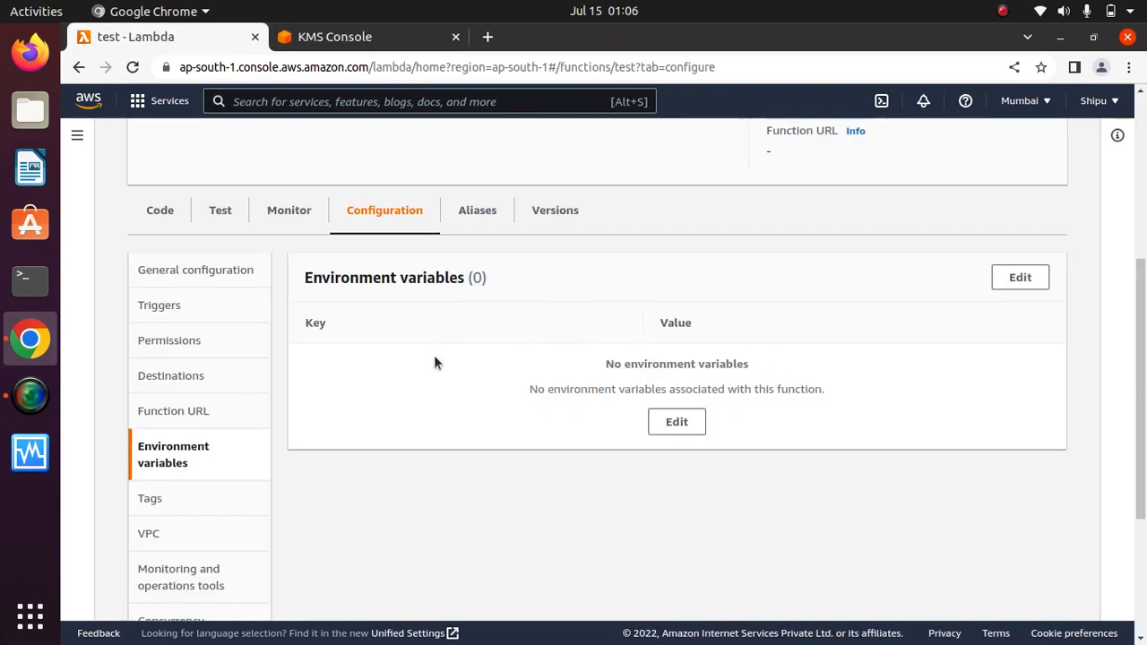
click(1020, 279)
click(282, 397)
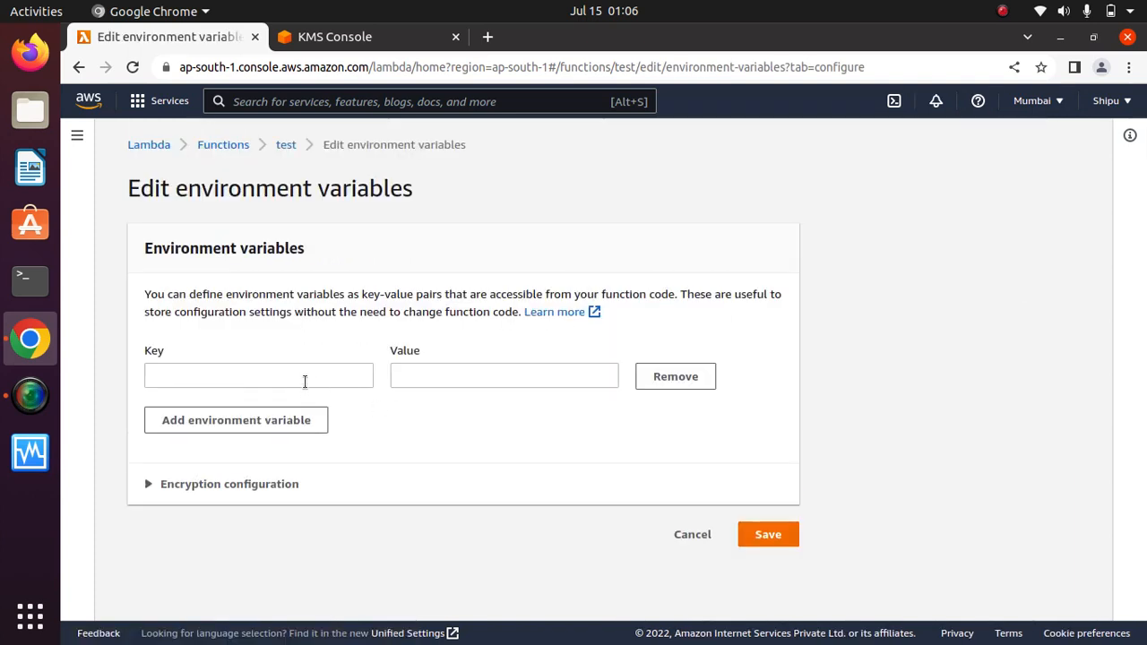
click(280, 374)
text(URL)
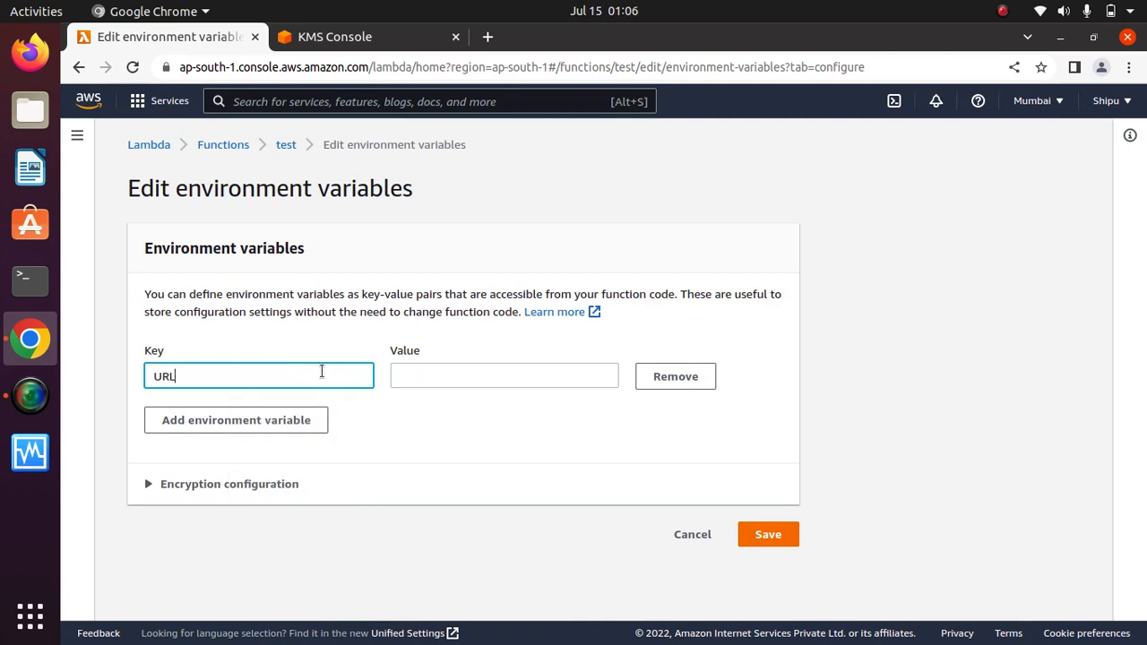
click(522, 377)
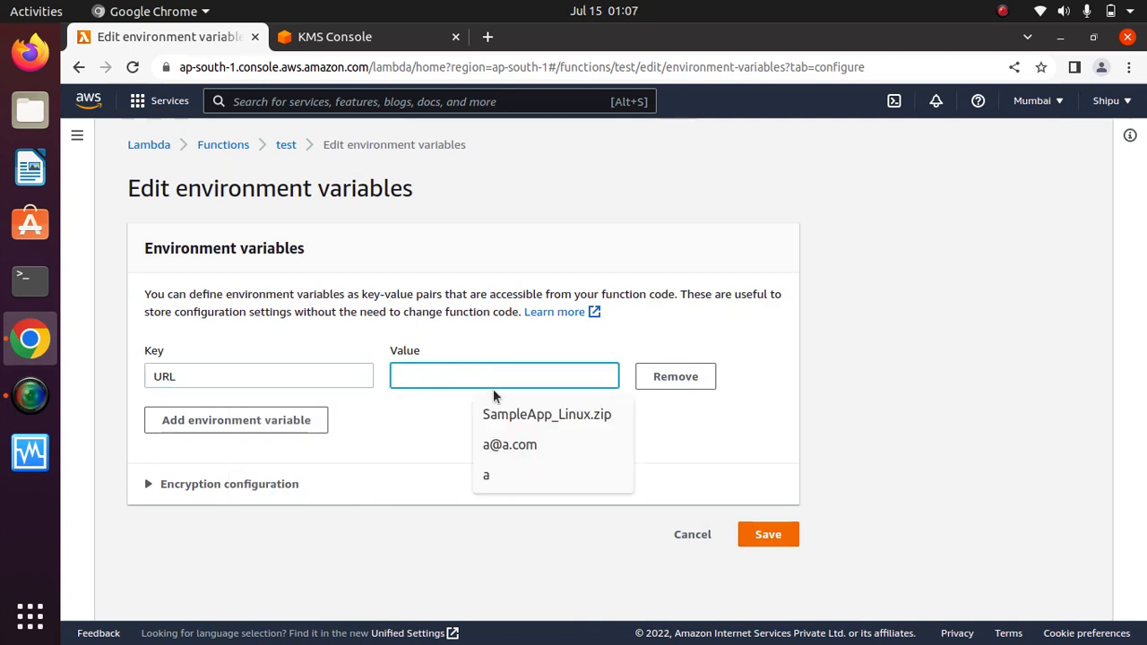
text(htt)
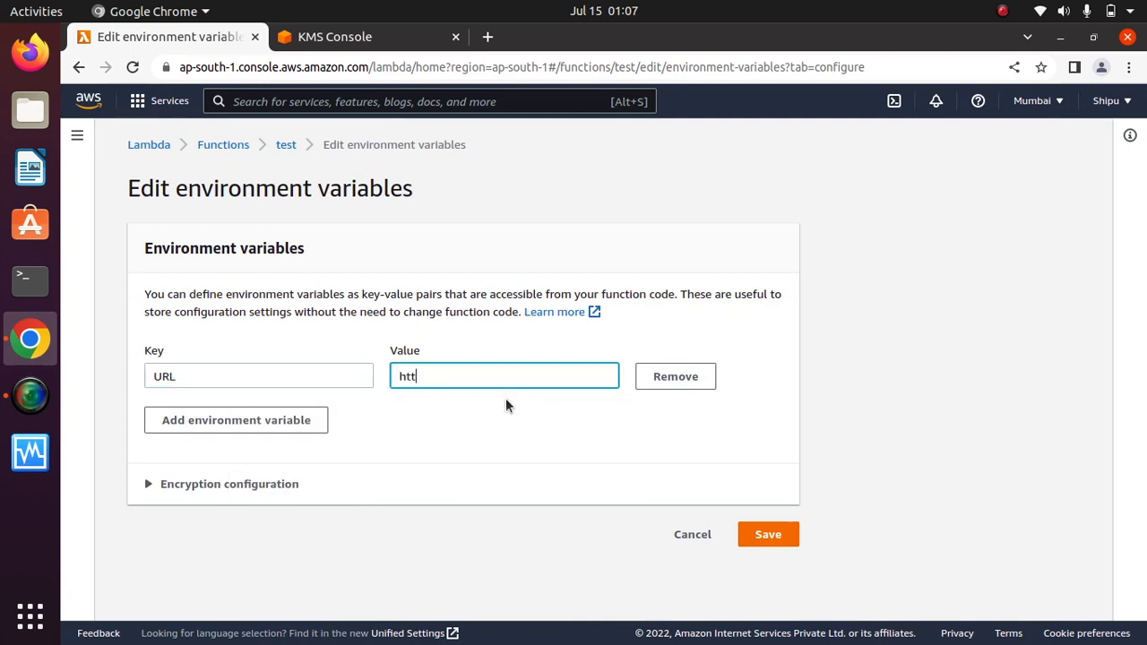
text(p://harshalpaunikar.com)
key(Tab)
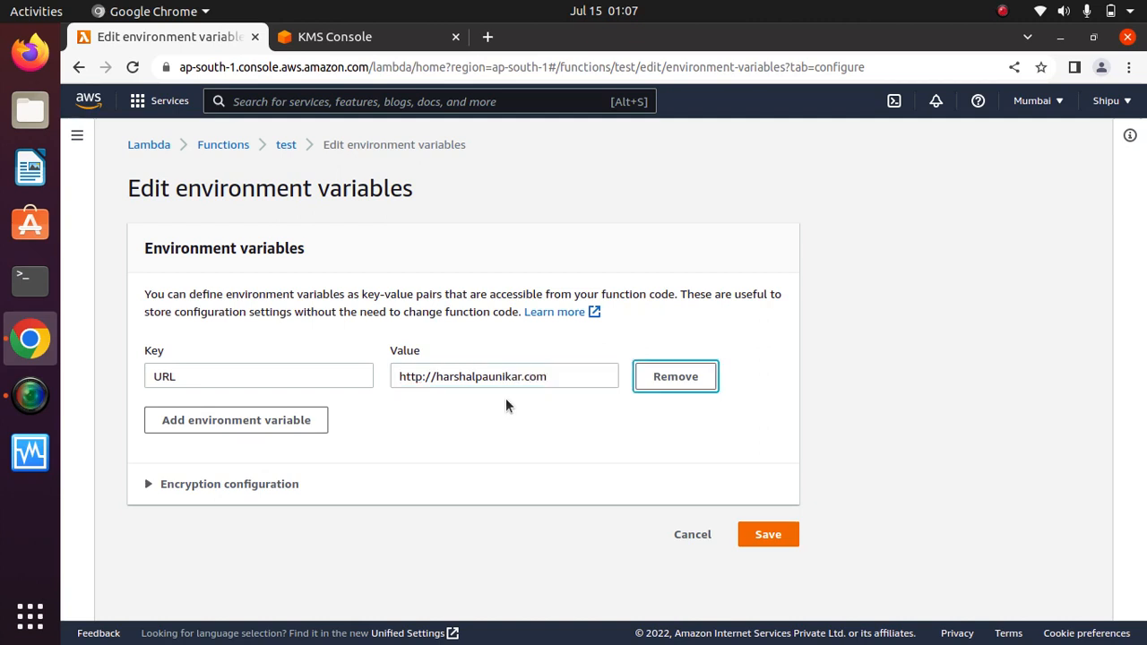
Add a password variable with its value and expand the encryption configuration.
click(300, 420)
click(257, 420)
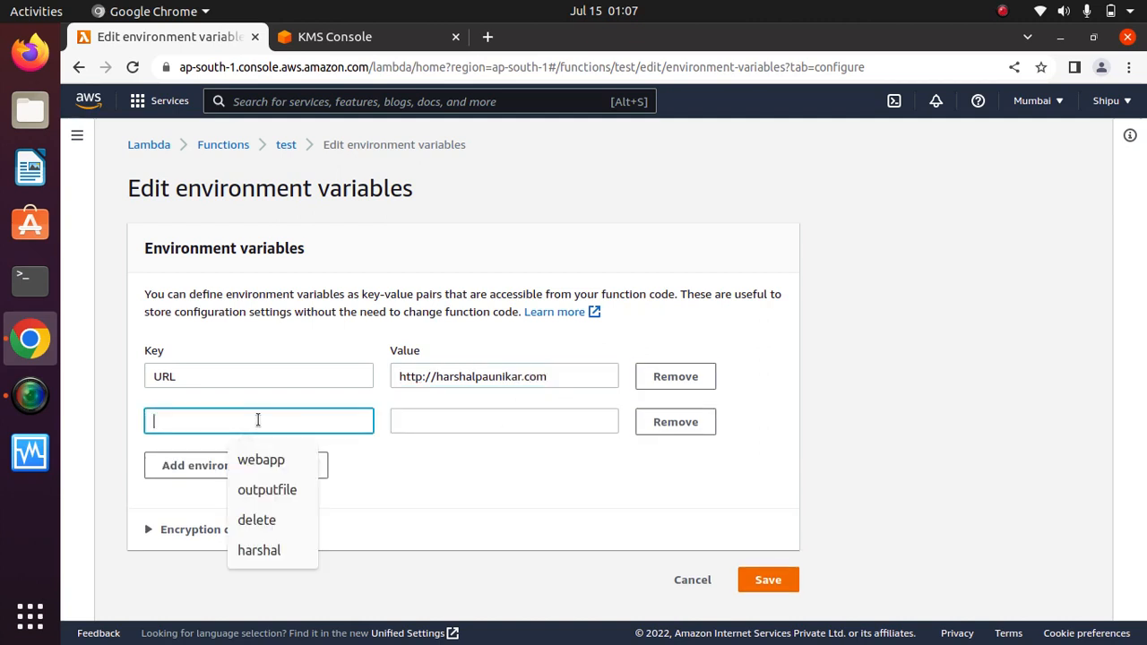
text(password)
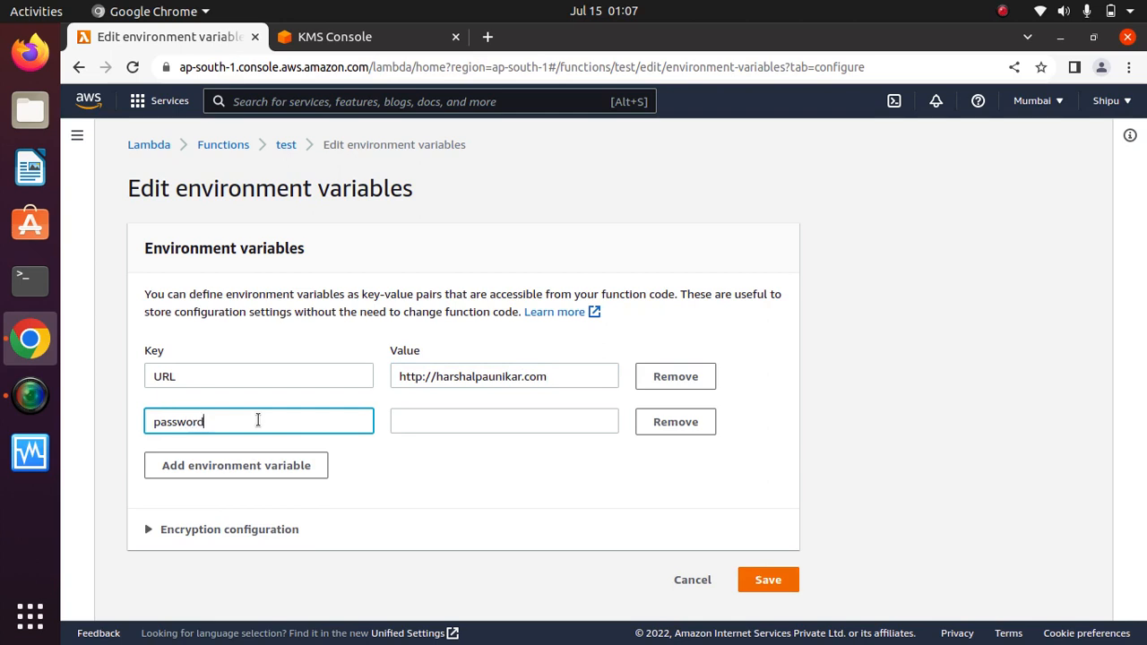
click(465, 425)
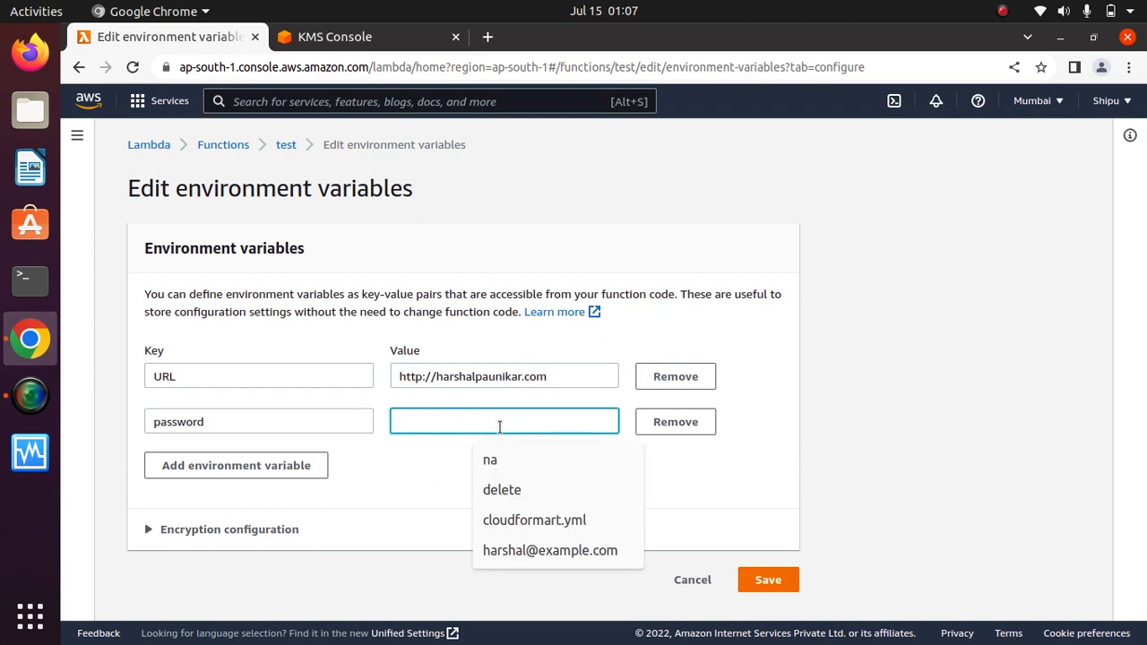
text(1234)
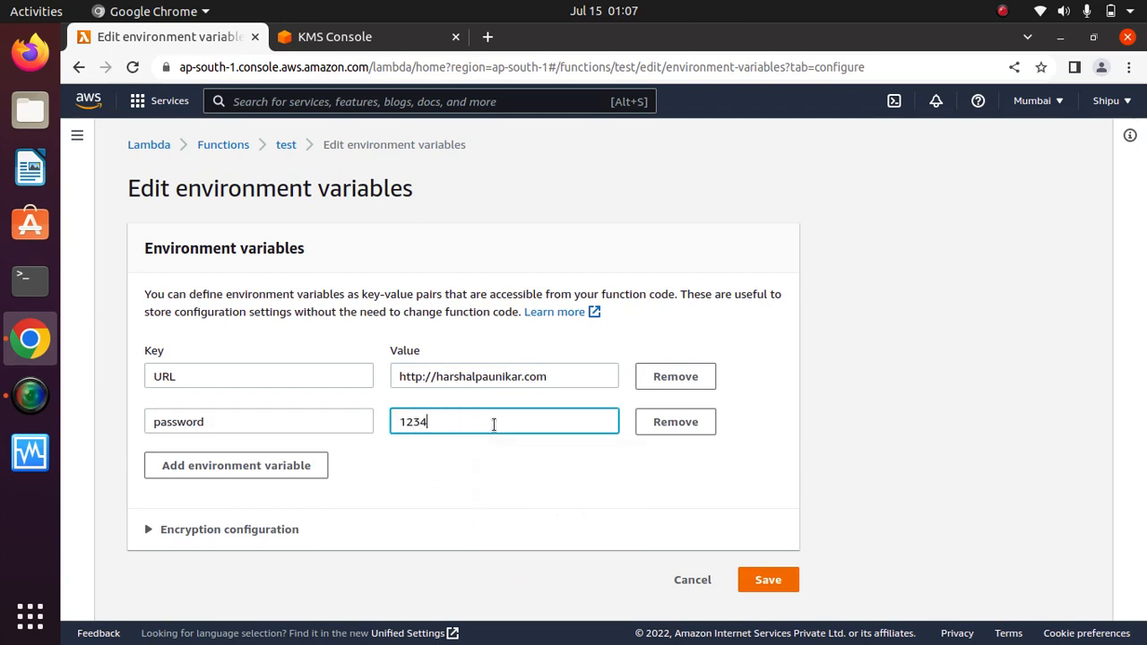
click(448, 485)
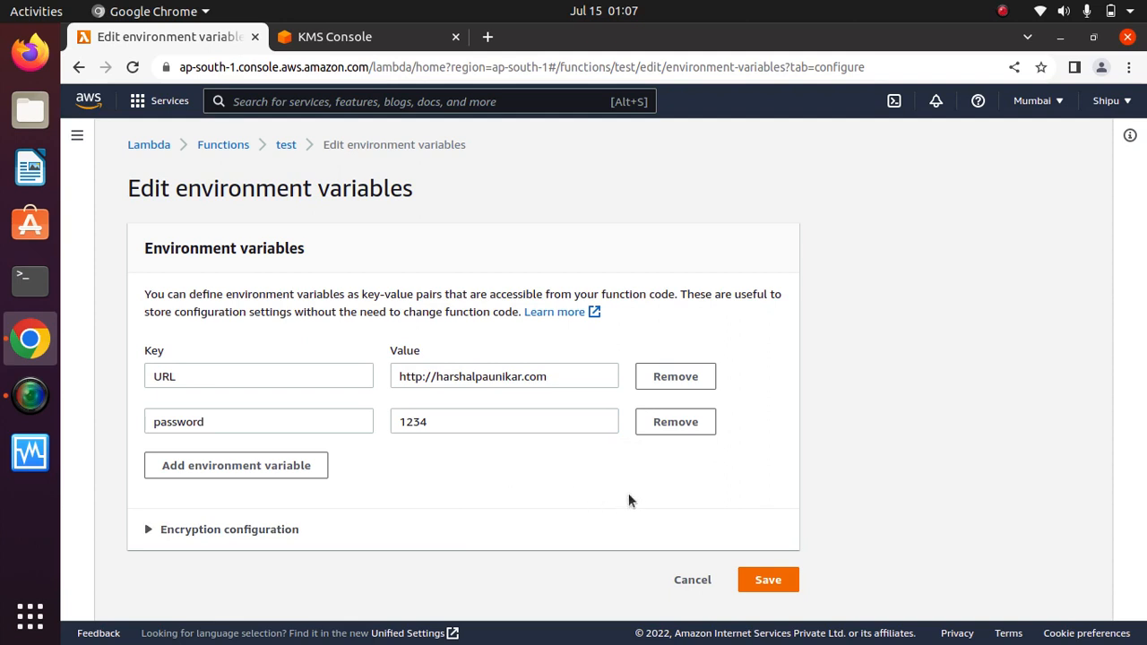
click(195, 532)
drag(1142, 290, 1144, 489)
click(149, 444)
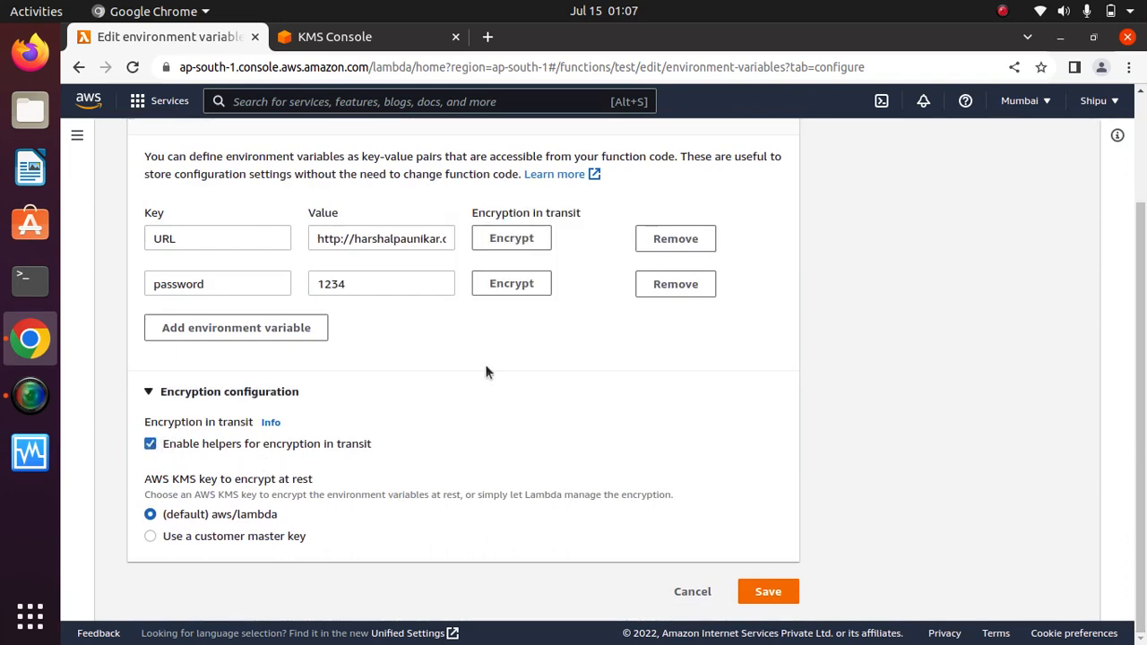
click(525, 285)
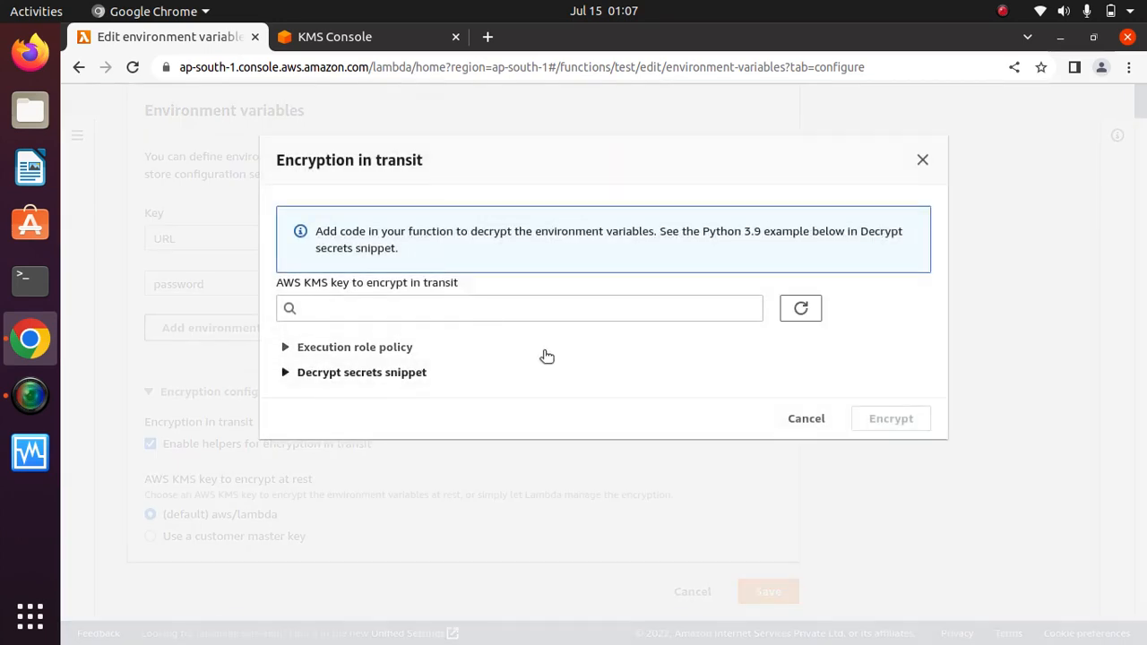
click(436, 307)
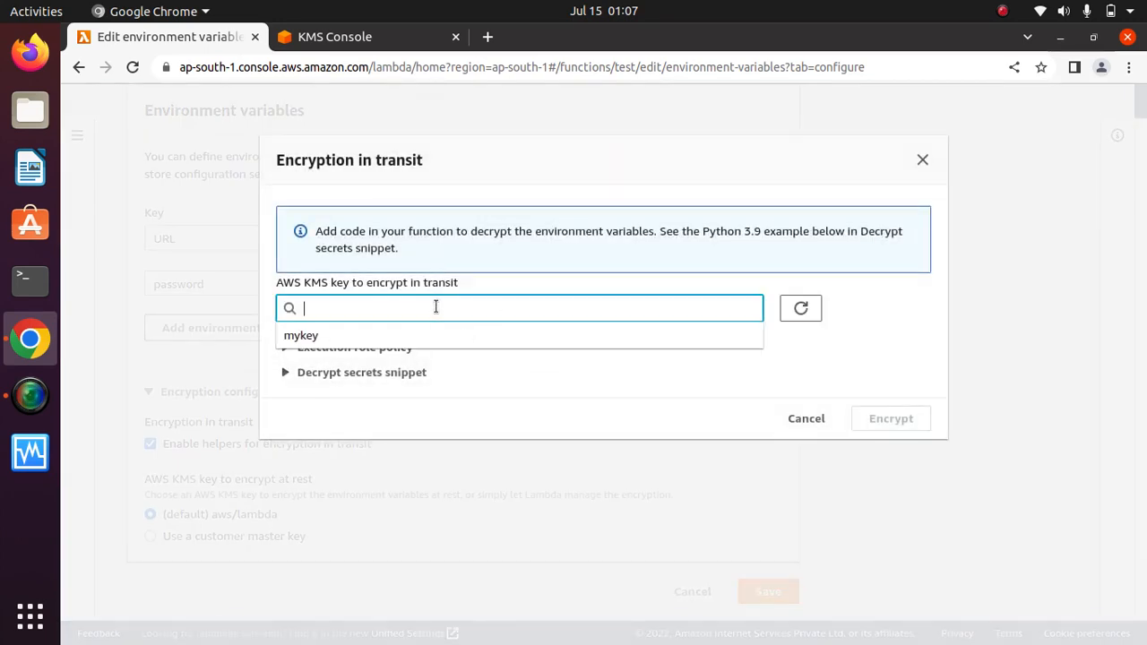
click(320, 338)
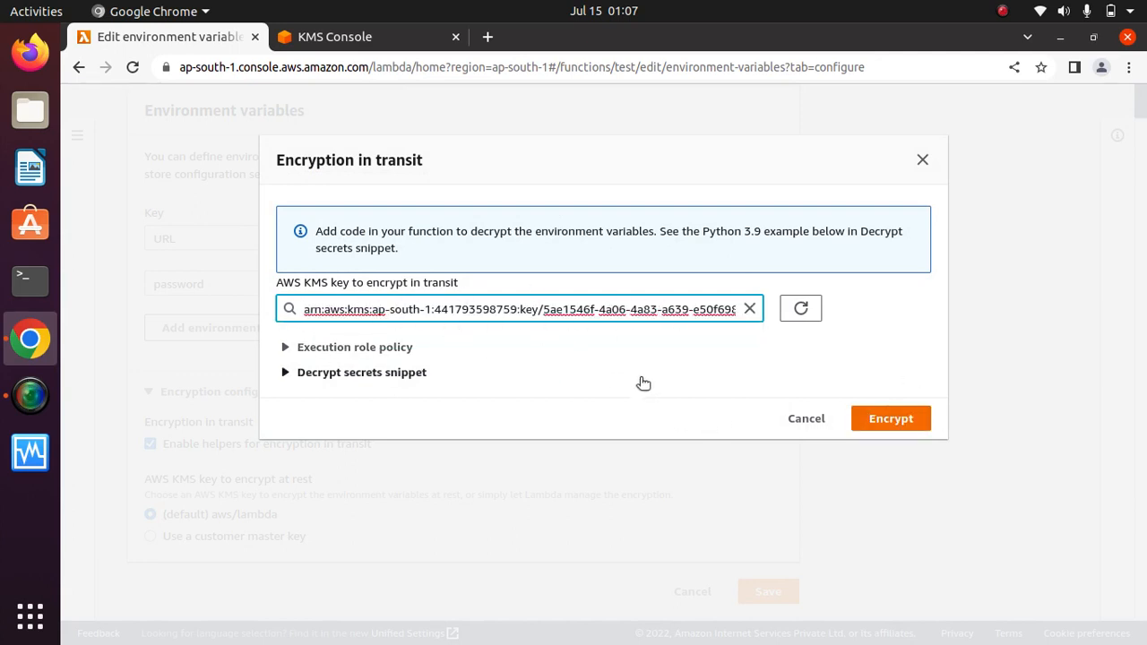
click(893, 421)
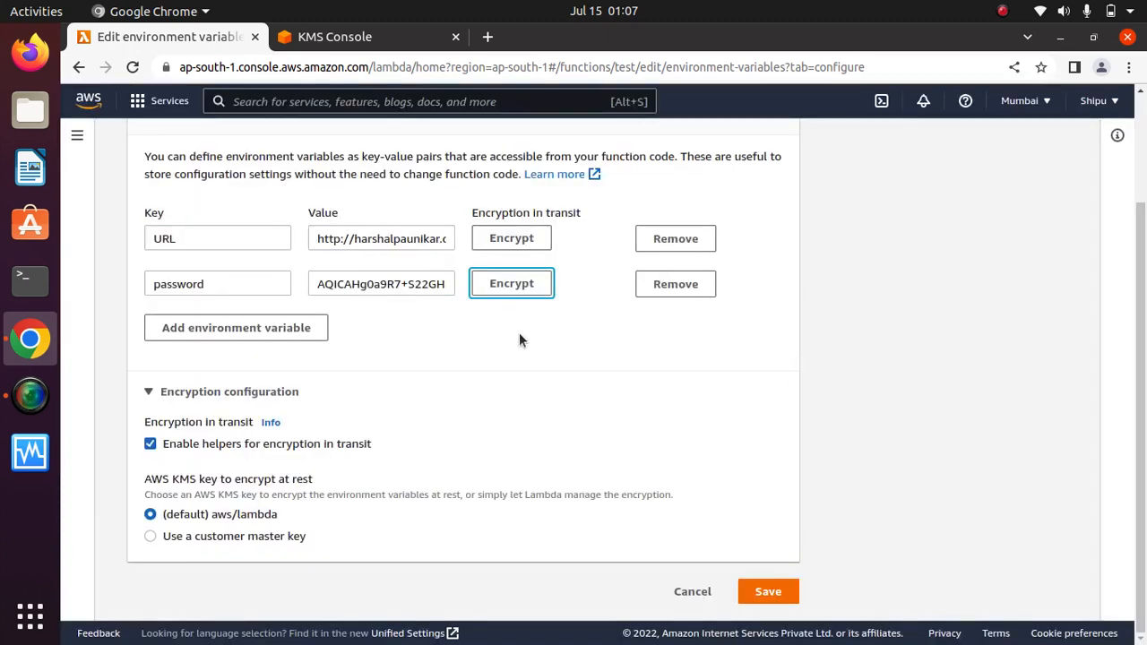
click(341, 283)
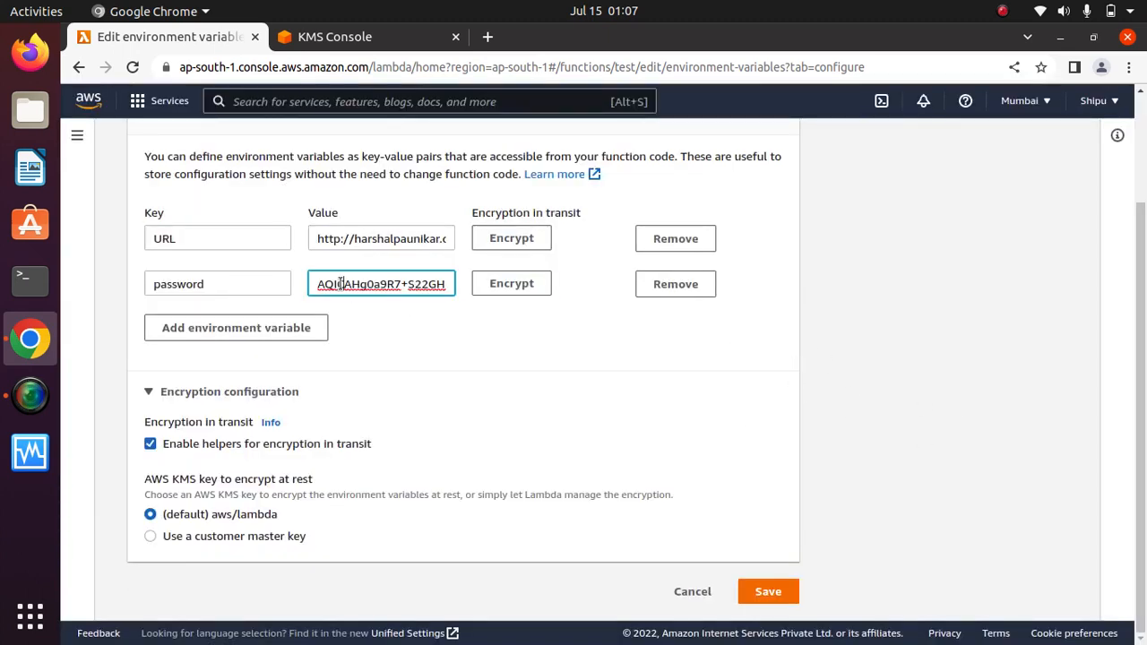
key(Right)
key(Right)
key(Right)
key(Right)
key(Right)
key(Right)
key(Right)
key(Right)
key(Right)
key(Right)
key(Right)
key(Right)
key(Right)
key(Right)
key(Right)
key(Right)
key(Right)
key(Right)
key(Right)
key(Right)
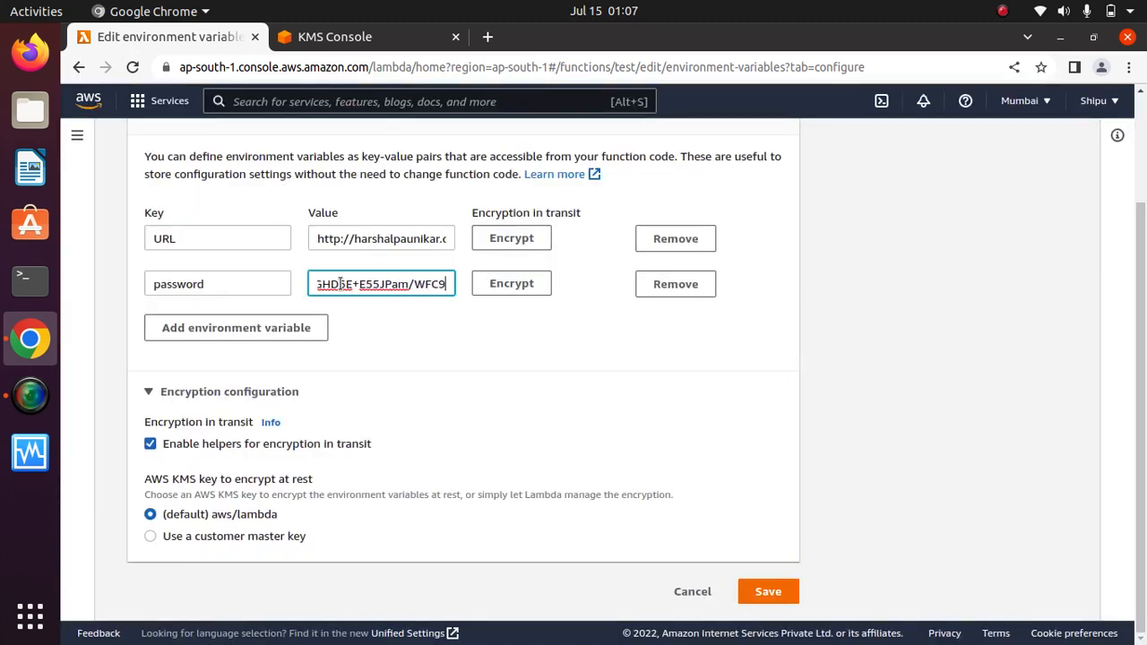
key(Right)
key(Right)
key(Right)
key(Right)
key(Right)
key(Right)
key(Right)
key(Right)
key(Right)
key(Right)
key(Right)
key(Right)
key(Right)
key(Right)
key(Right)
key(Right)
key(Right)
key(Right)
key(Right)
key(Right)
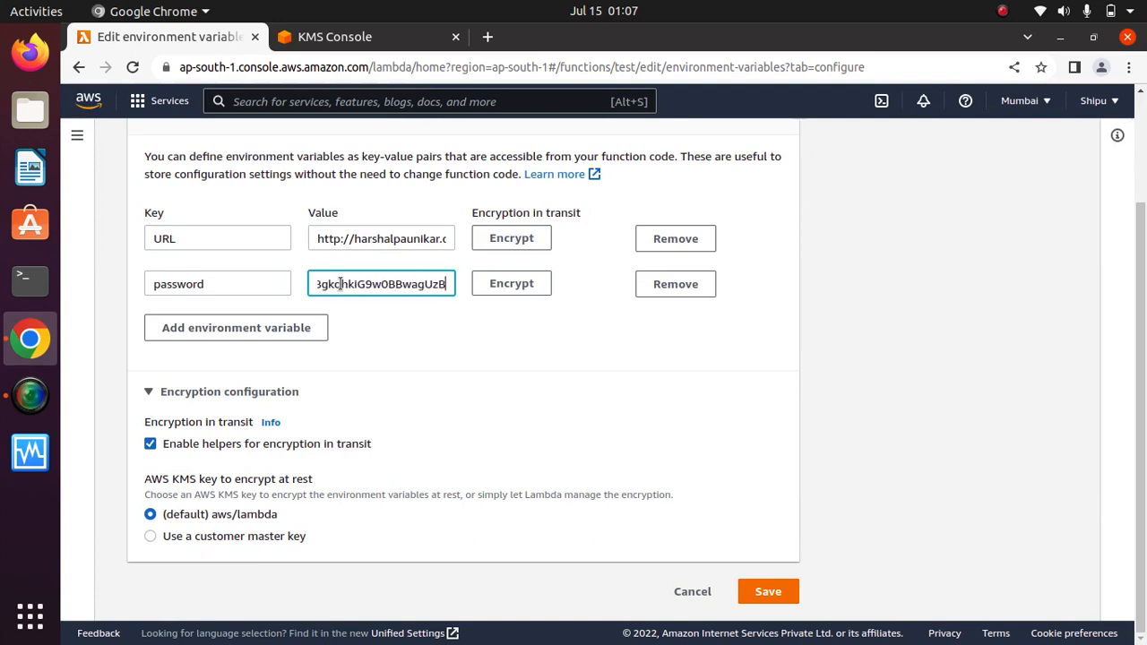
key(Right)
key(Right)
key(Right)
key(Right)
key(Right)
key(Right)
key(Right)
key(Right)
key(Right)
key(Right)
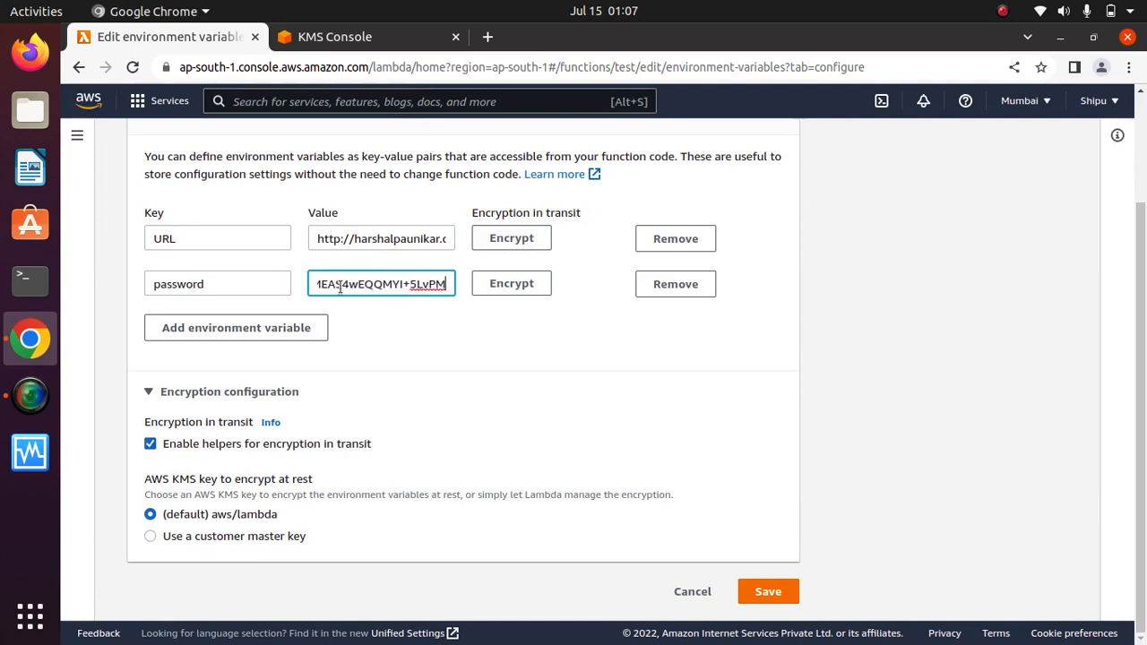
click(768, 593)
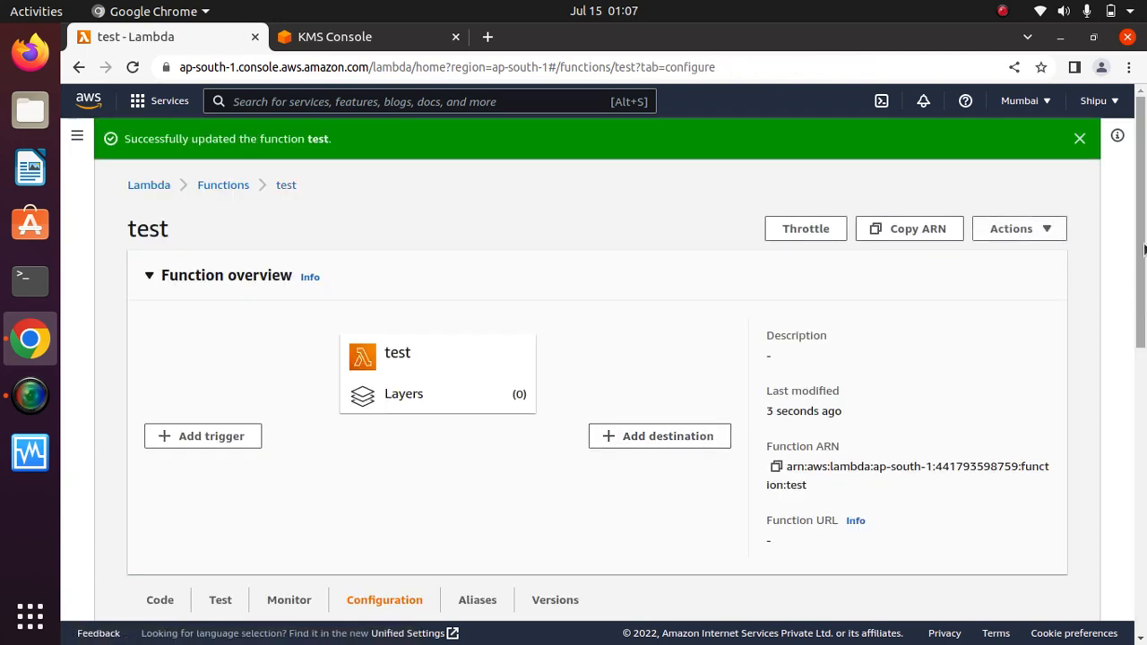
Review the saved URL variable, then open function test's Edit VPC page from the VPC panel.
drag(1141, 246, 1141, 486)
scroll(786, 359, up, 2)
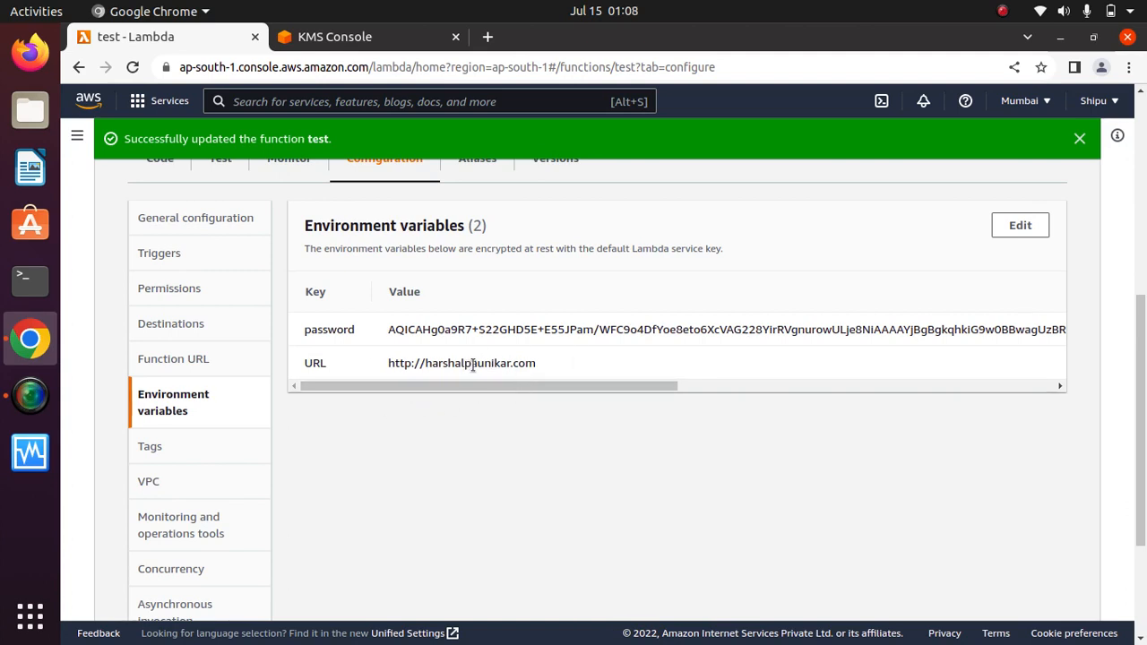
drag(544, 363, 369, 356)
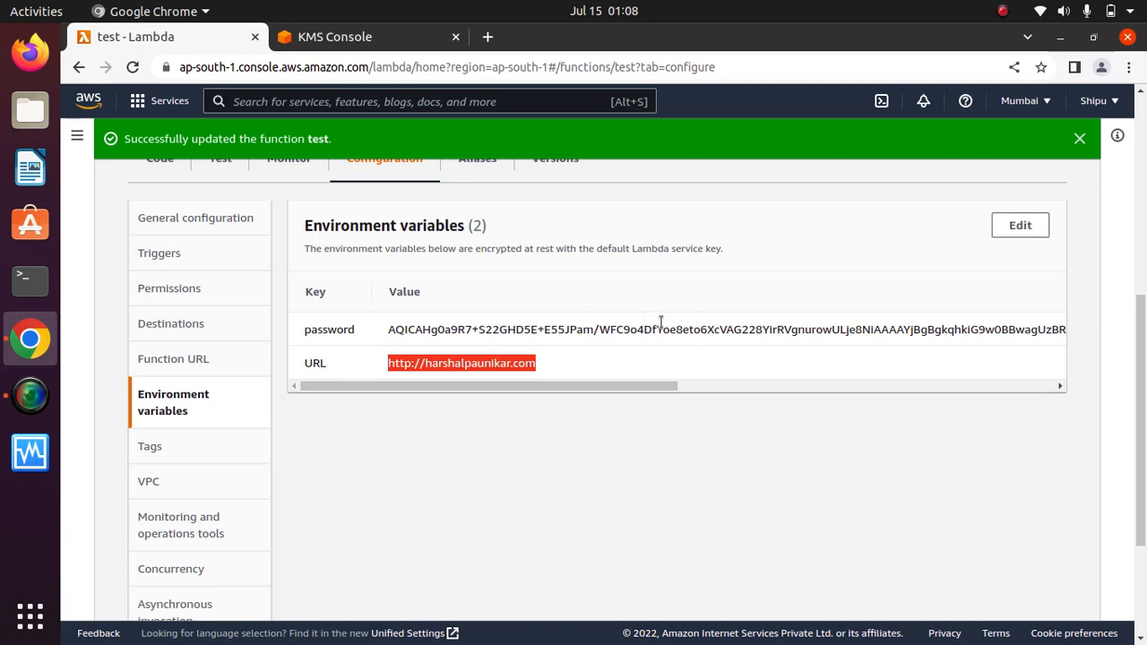
click(596, 485)
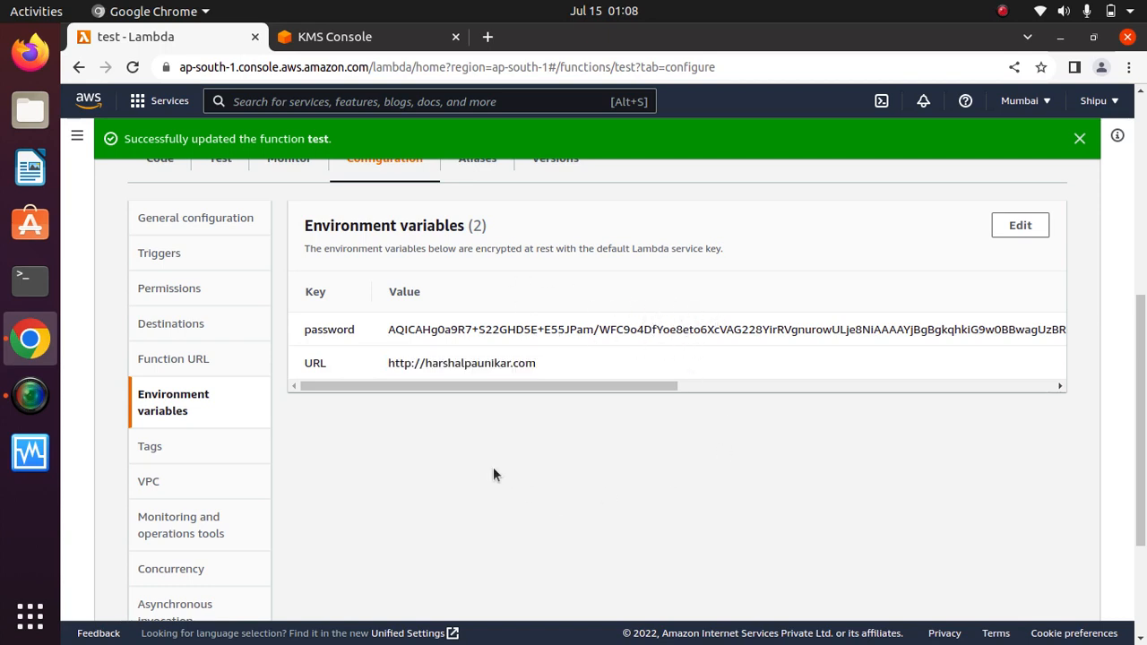
click(150, 438)
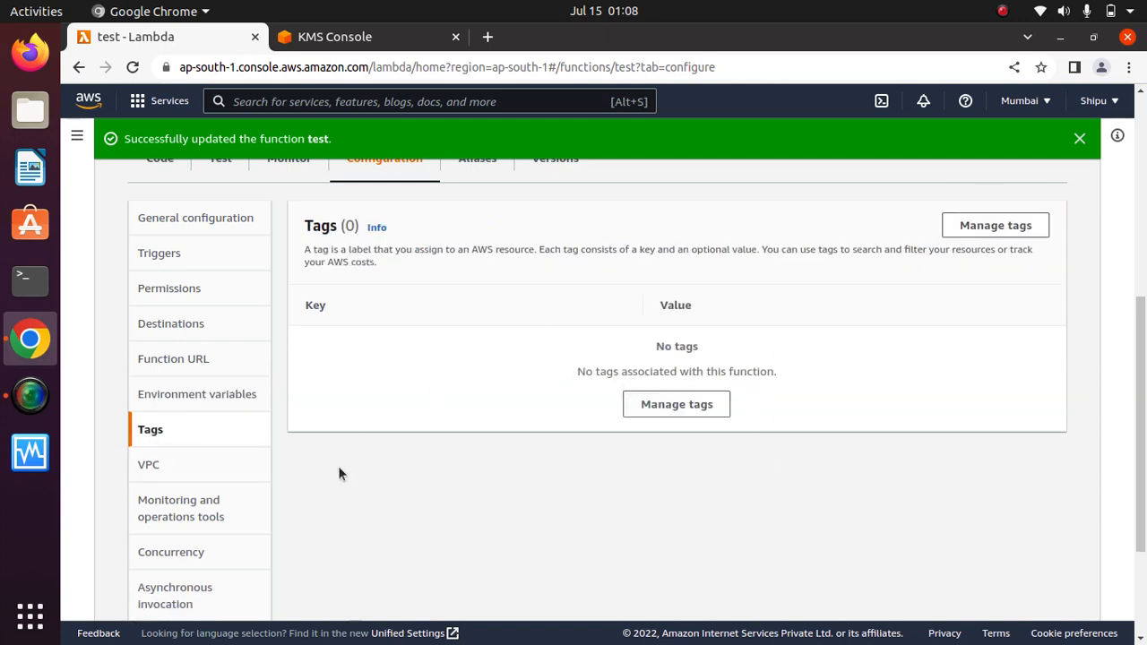
click(165, 472)
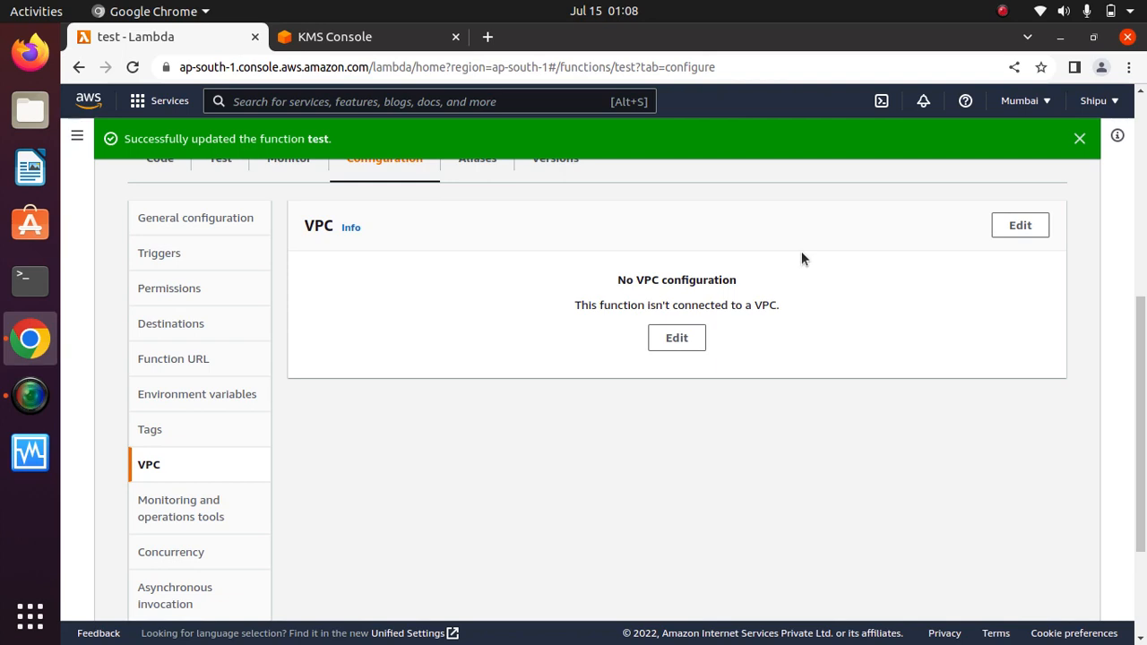
click(1021, 225)
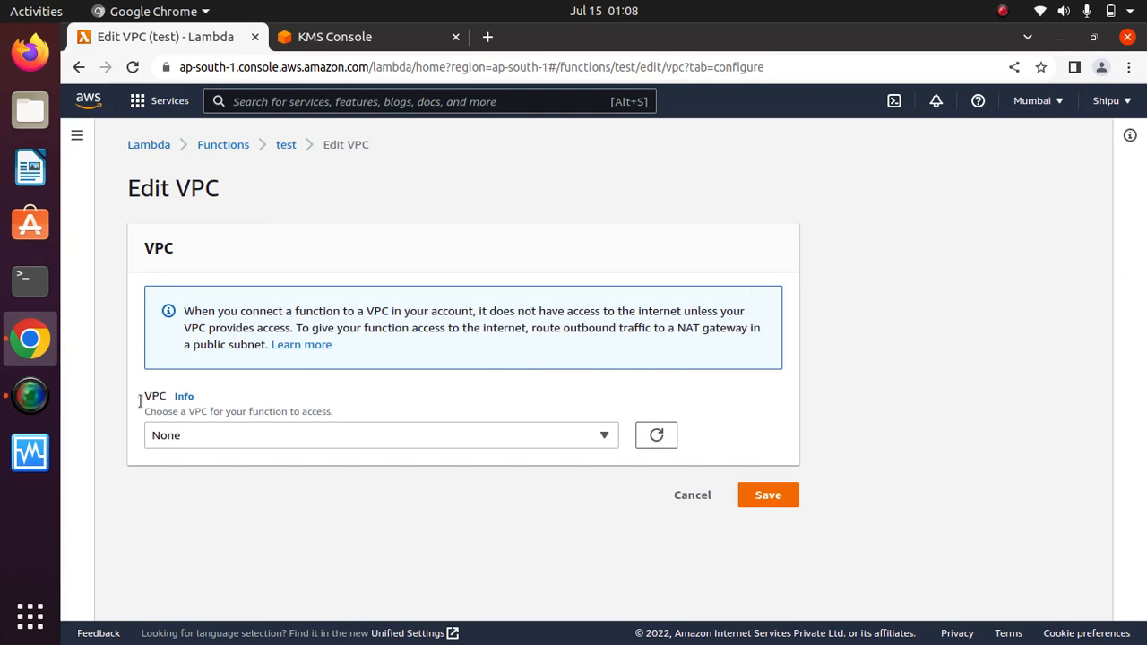
Check the VPC choices, keep None, and cancel back to function test's page.
click(293, 434)
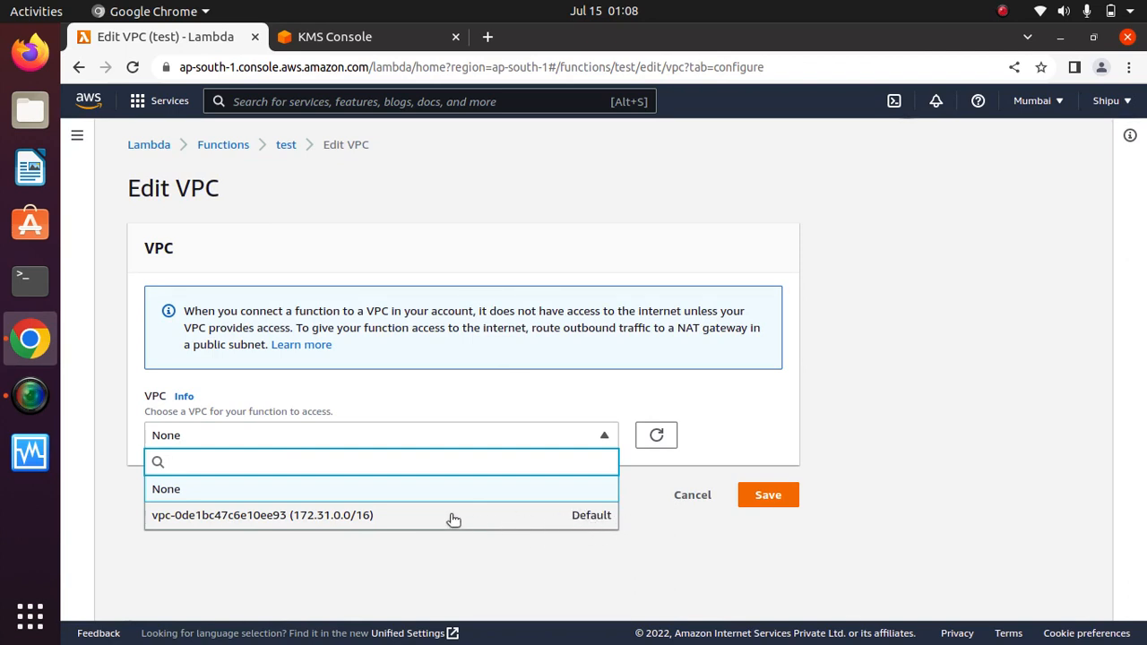
click(755, 430)
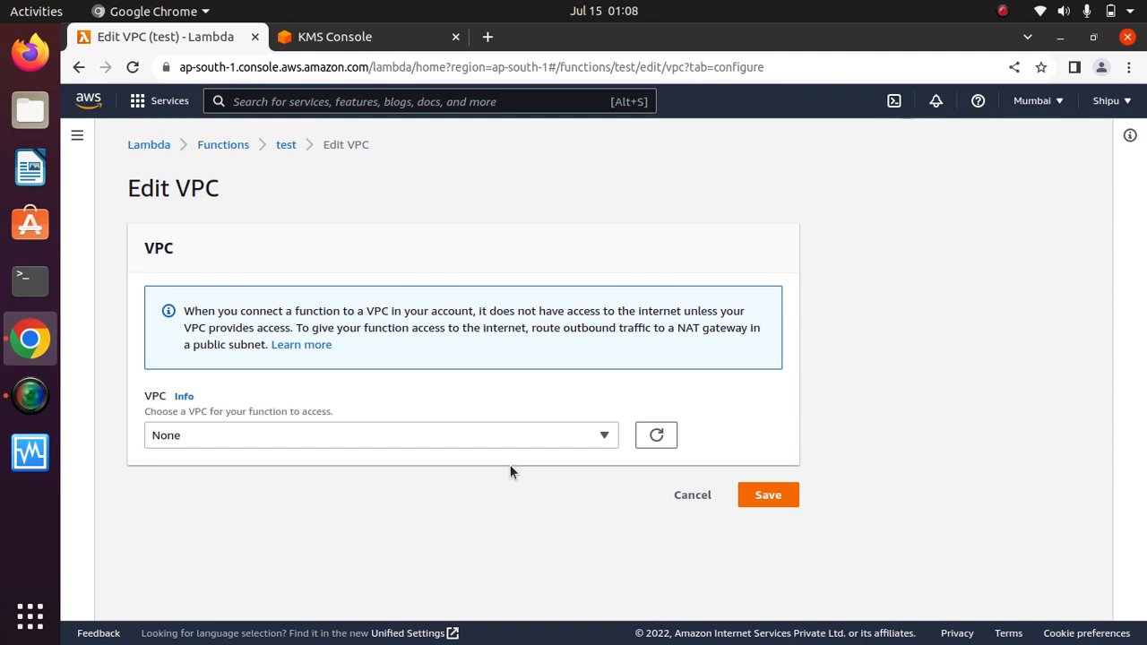
click(699, 502)
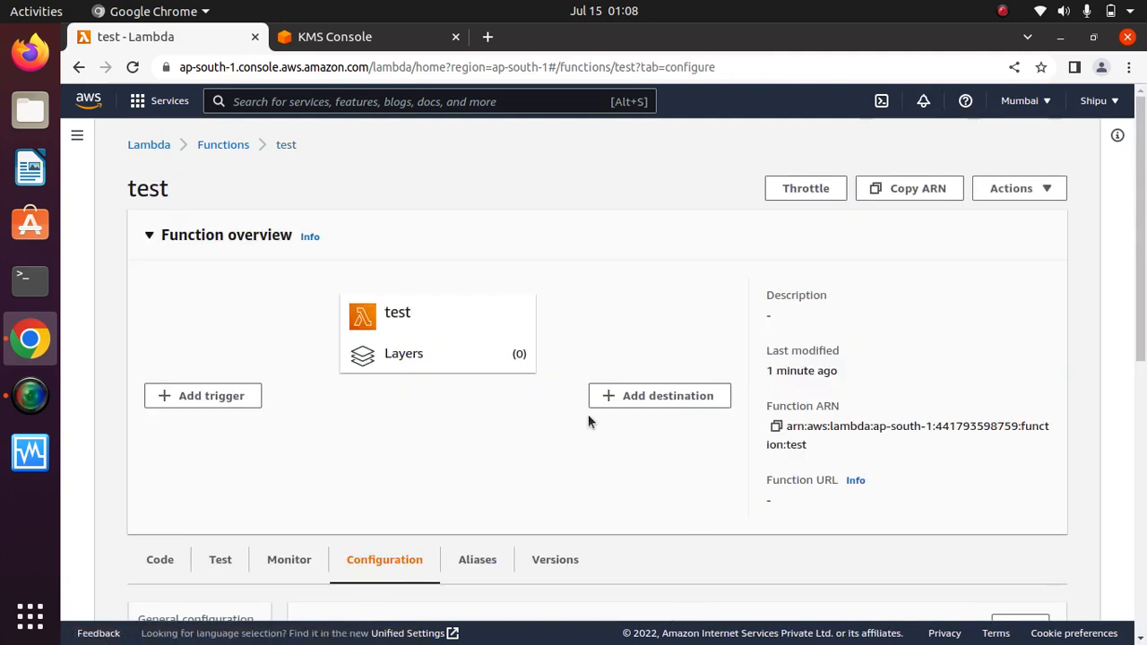
View Monitoring and operations tools, showing logs enabled and active tracing off.
drag(1143, 231, 1144, 475)
click(215, 383)
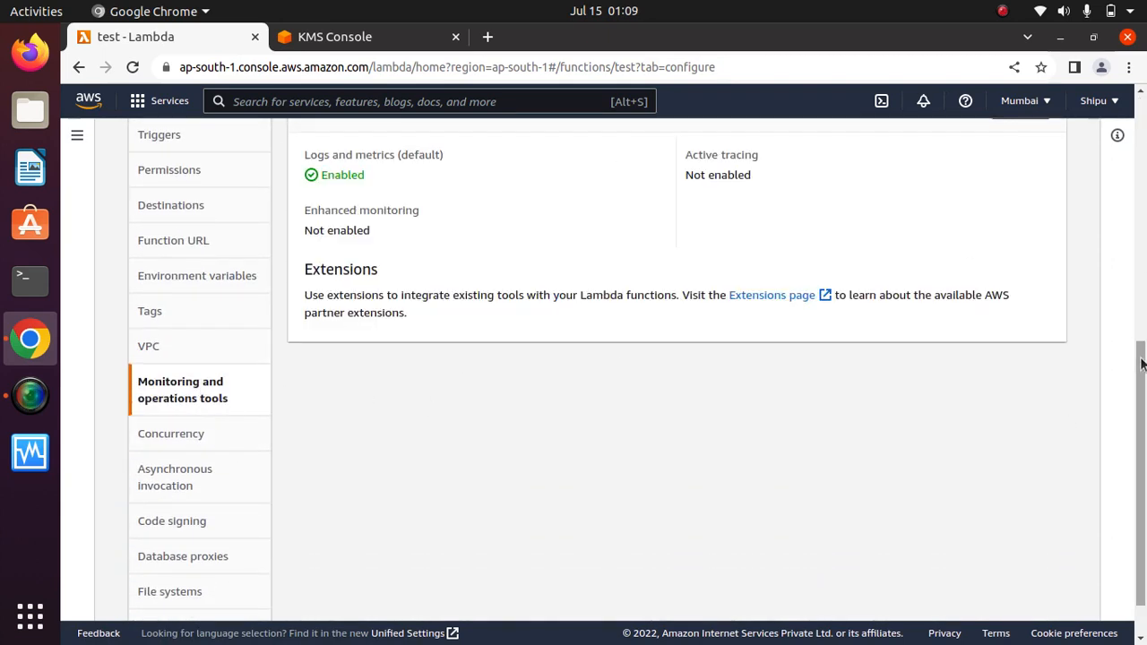
drag(1142, 361, 1143, 321)
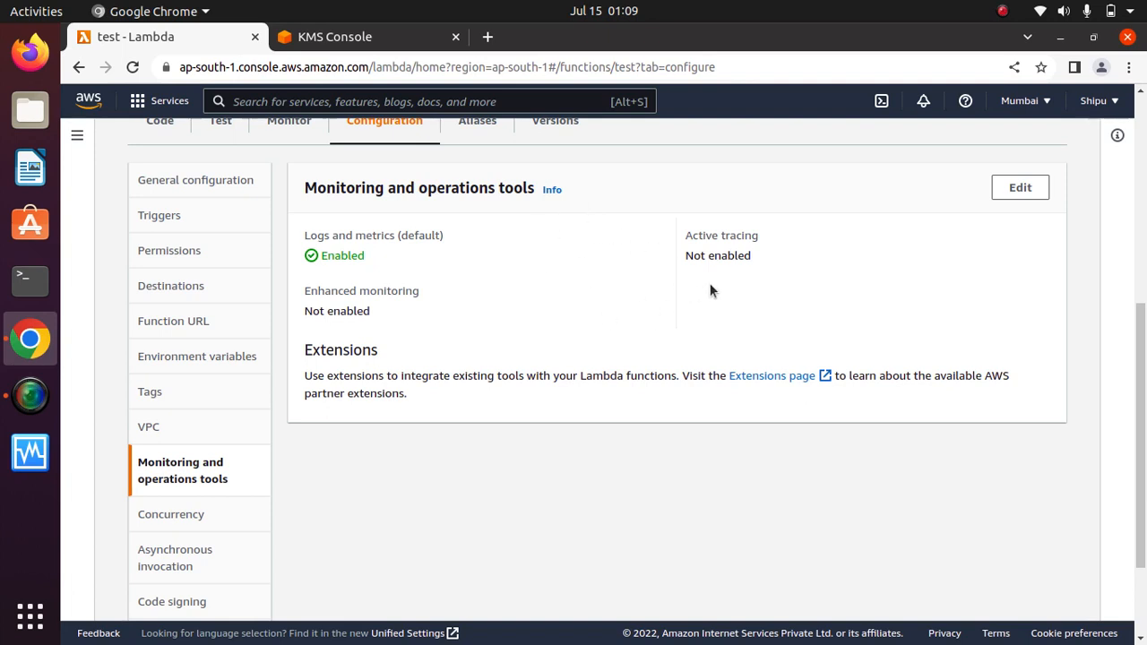
Open the monitoring tools editor and review the Amazon CloudWatch logs and metrics option.
click(1015, 190)
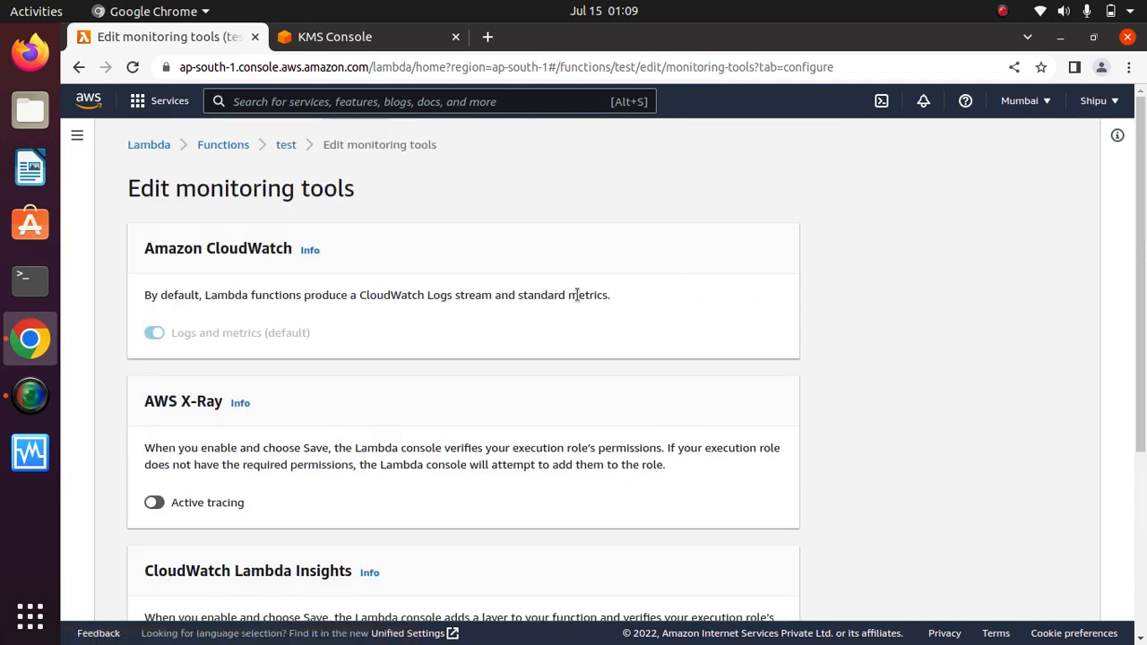
drag(1141, 294, 1142, 322)
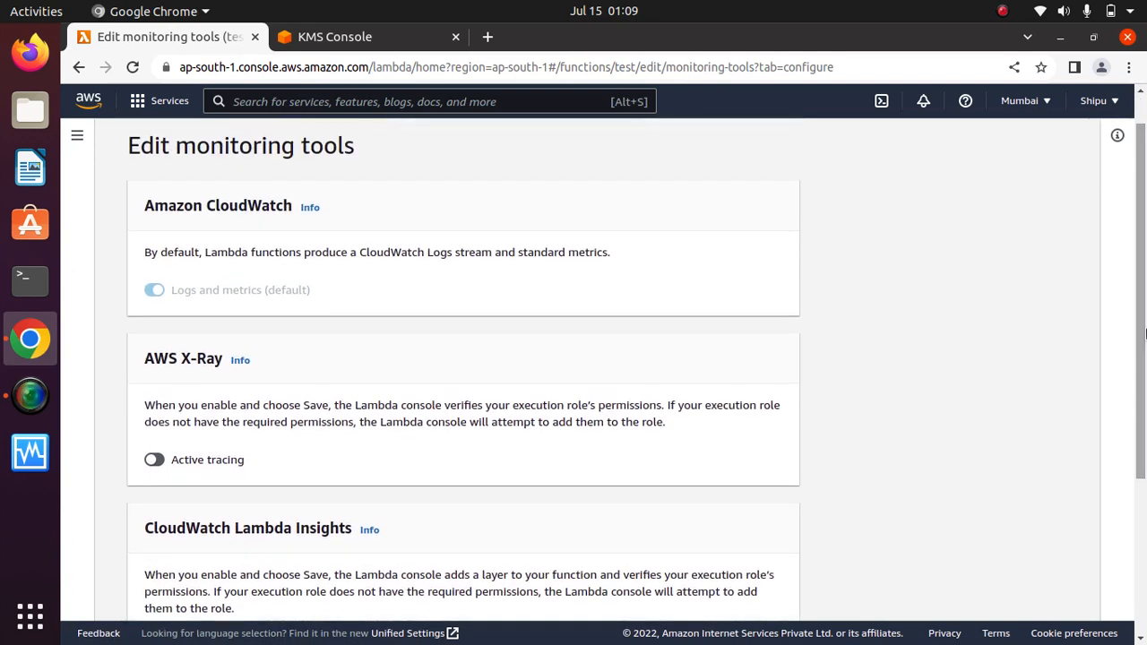
drag(327, 221, 120, 197)
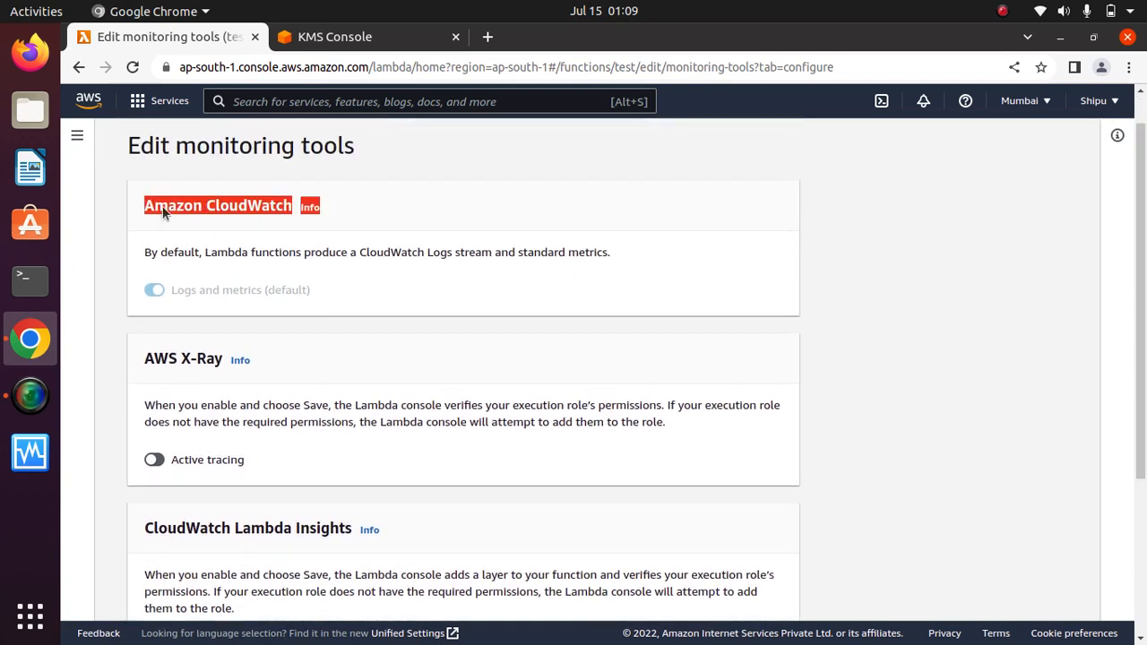
click(358, 296)
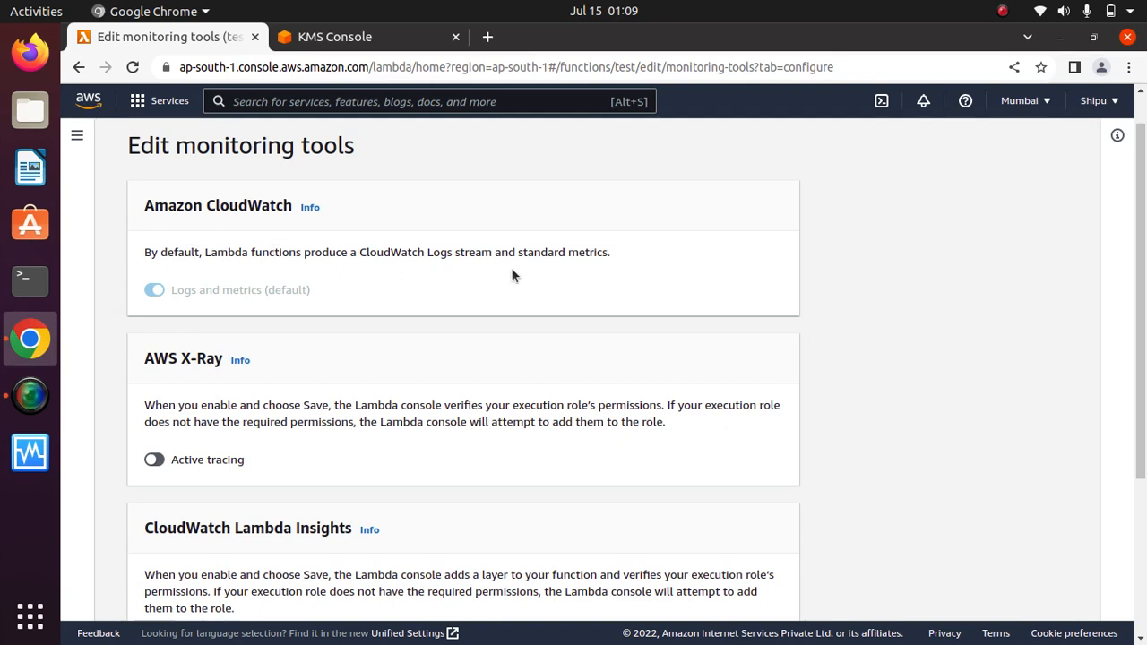
drag(611, 253, 180, 242)
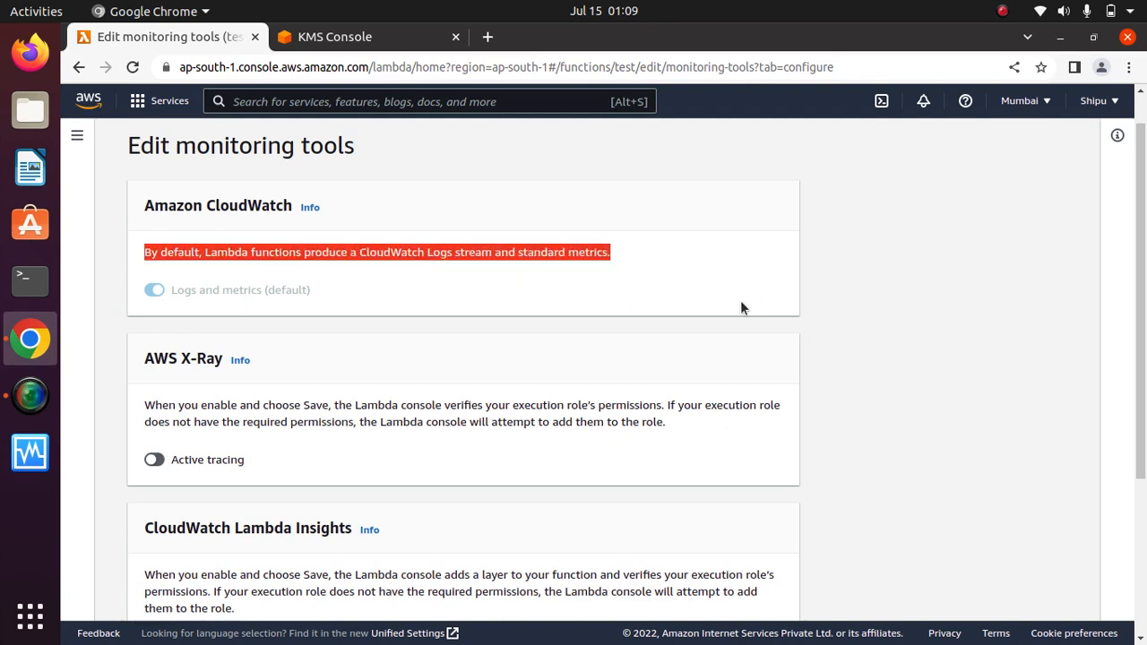
click(699, 272)
Review the AWS X-Ray and CloudWatch Lambda Insights sections of the monitoring editor.
scroll(1143, 436, down, 3)
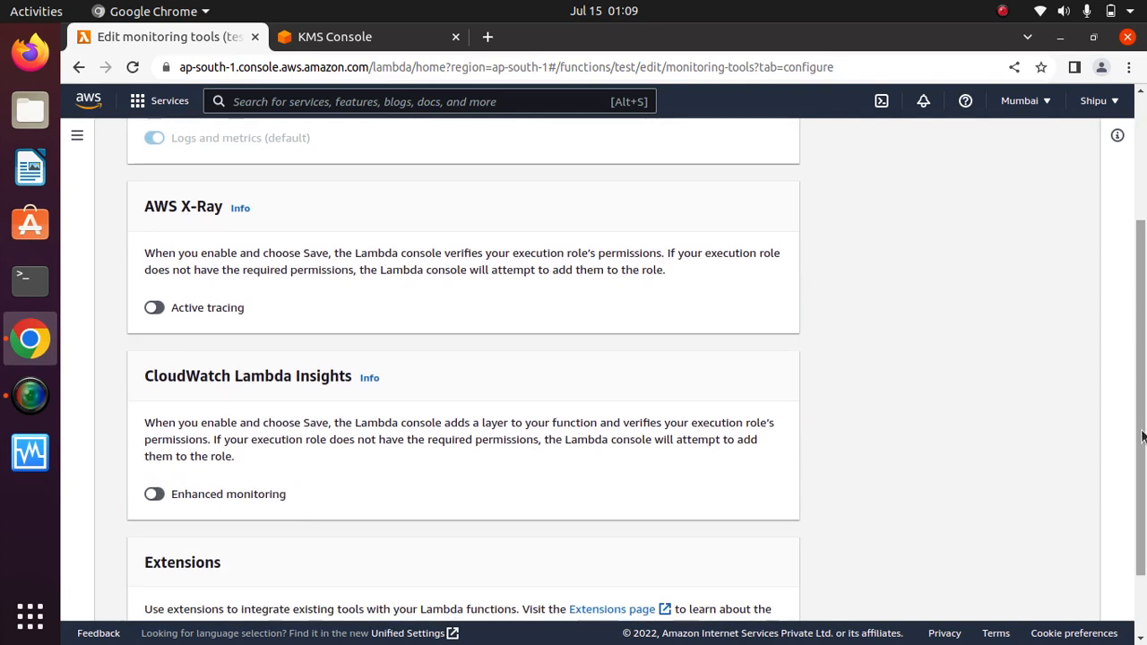
drag(270, 210, 130, 199)
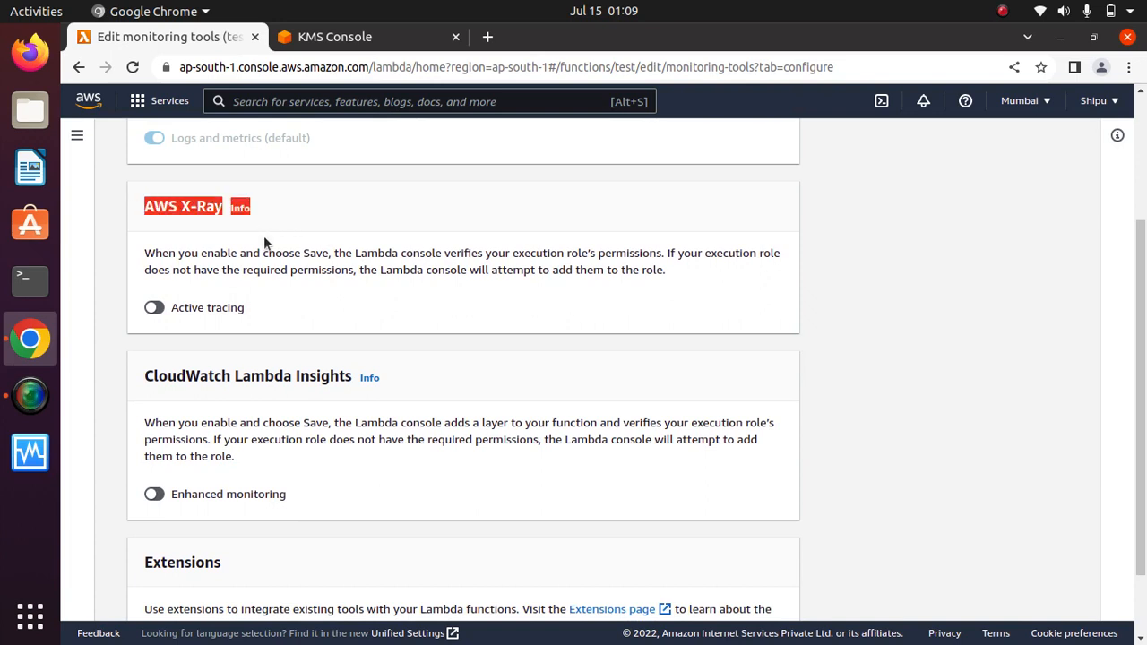
click(243, 247)
drag(387, 392, 156, 381)
click(212, 392)
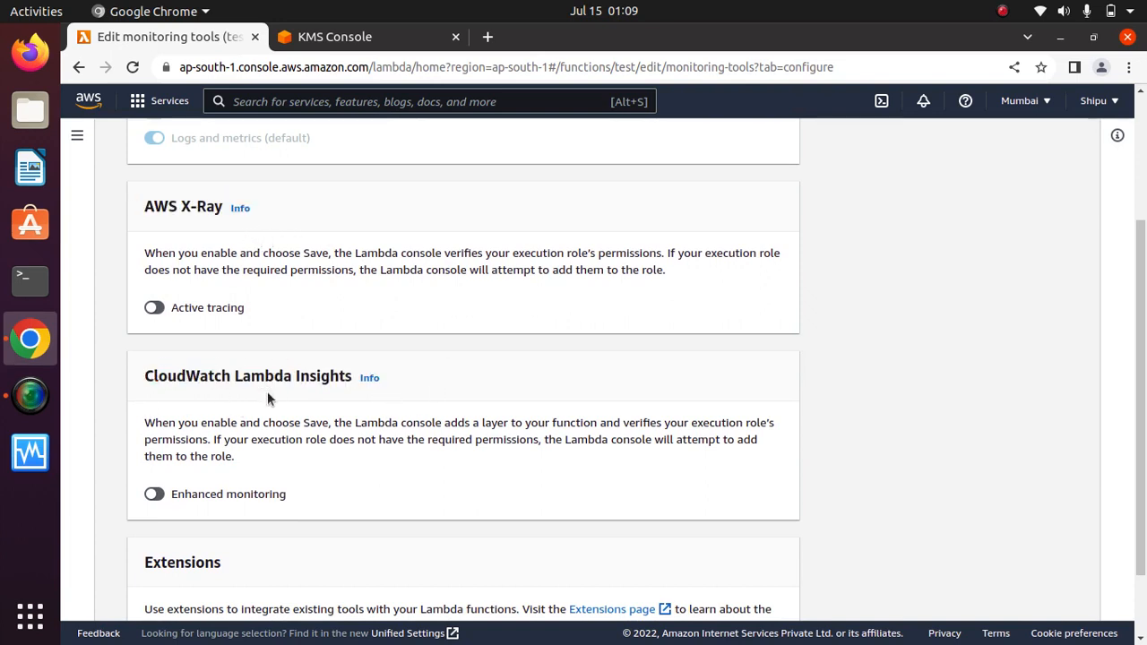
Open the Extensions page from the monitoring editor in a new tab.
scroll(1140, 397, down, 2)
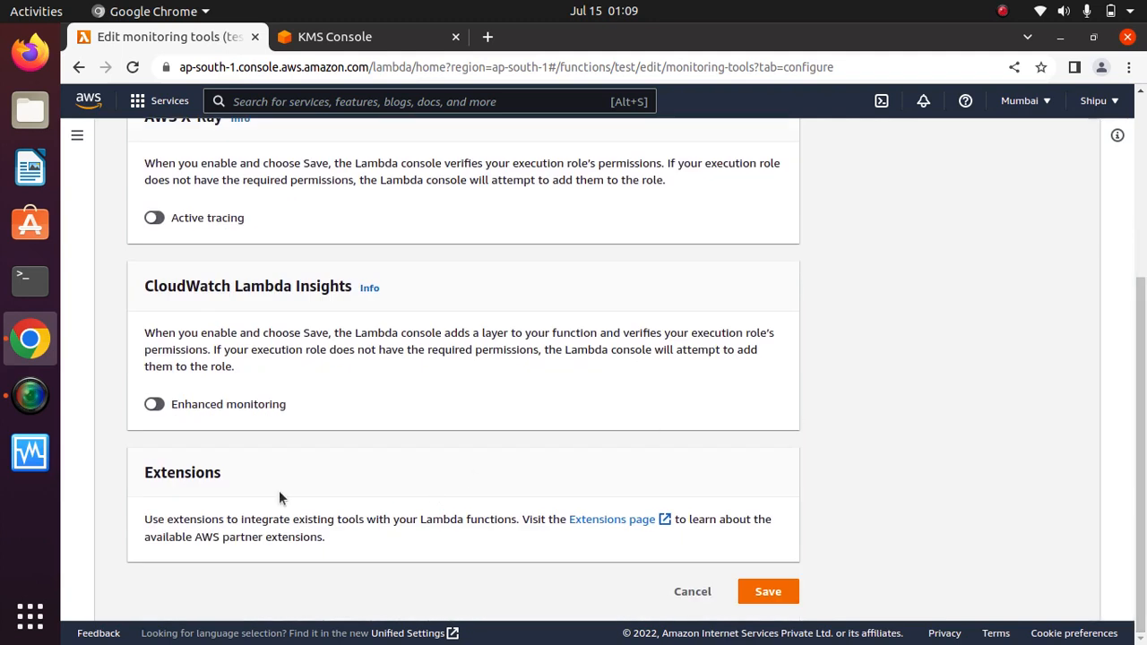
double_click(193, 473)
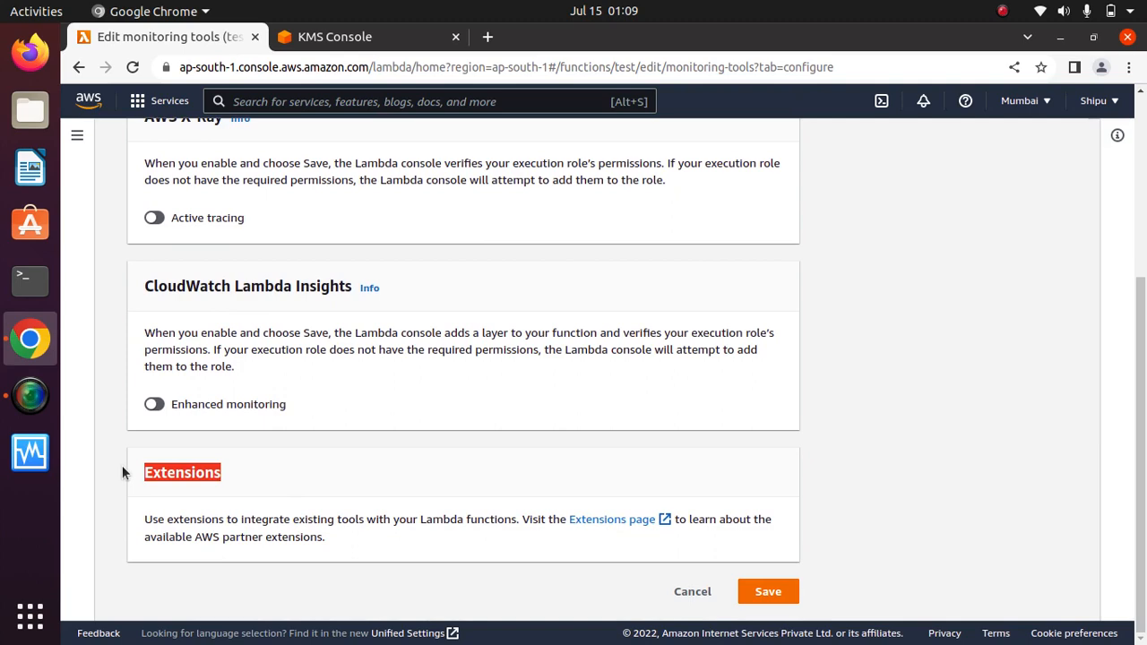
click(666, 520)
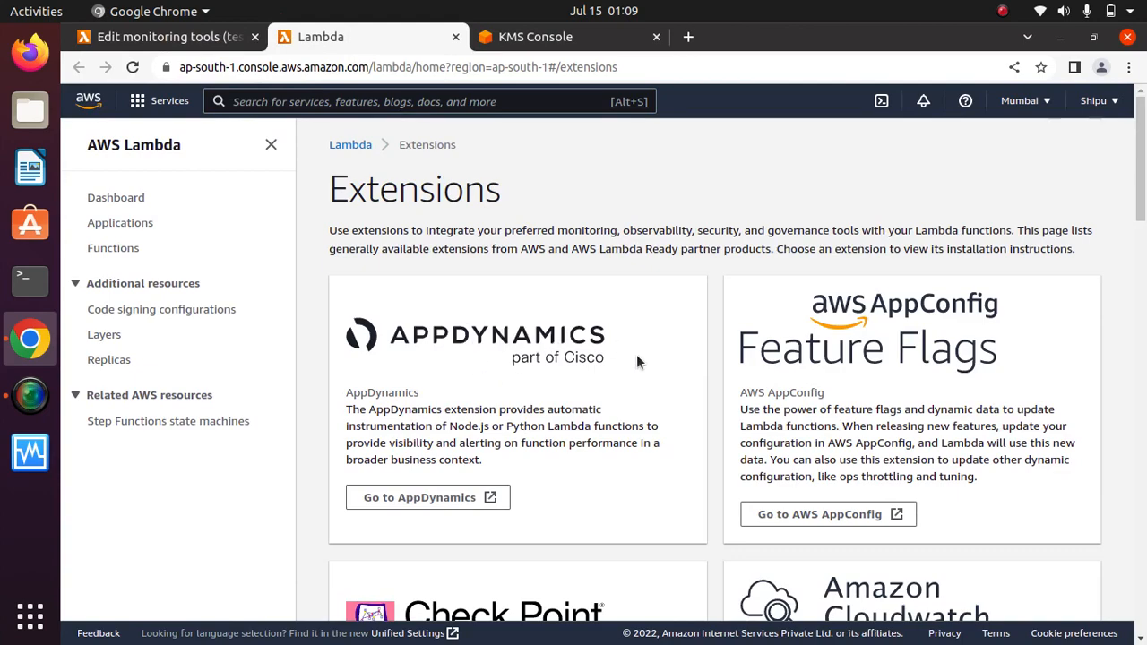
Browse the partner extension cards such as AppDynamics, then close the Extensions tab.
mouse_move(1141, 205)
mouse_down()
mouse_move(1142, 237)
mouse_move(1142, 227)
mouse_up()
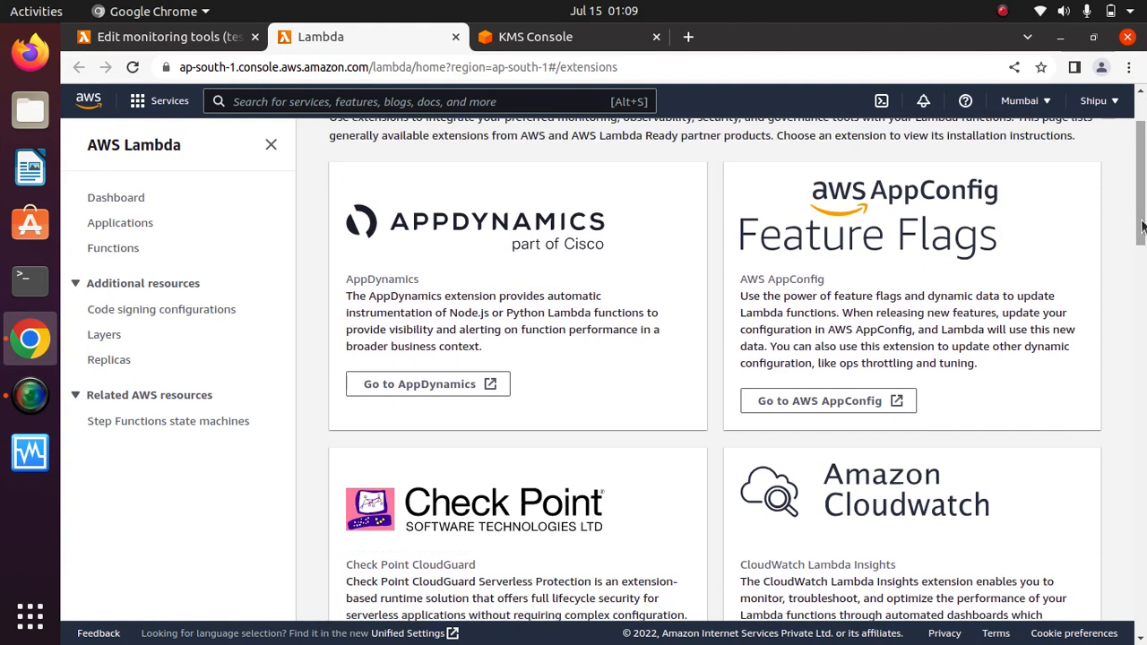
scroll(1141, 220, down, 1)
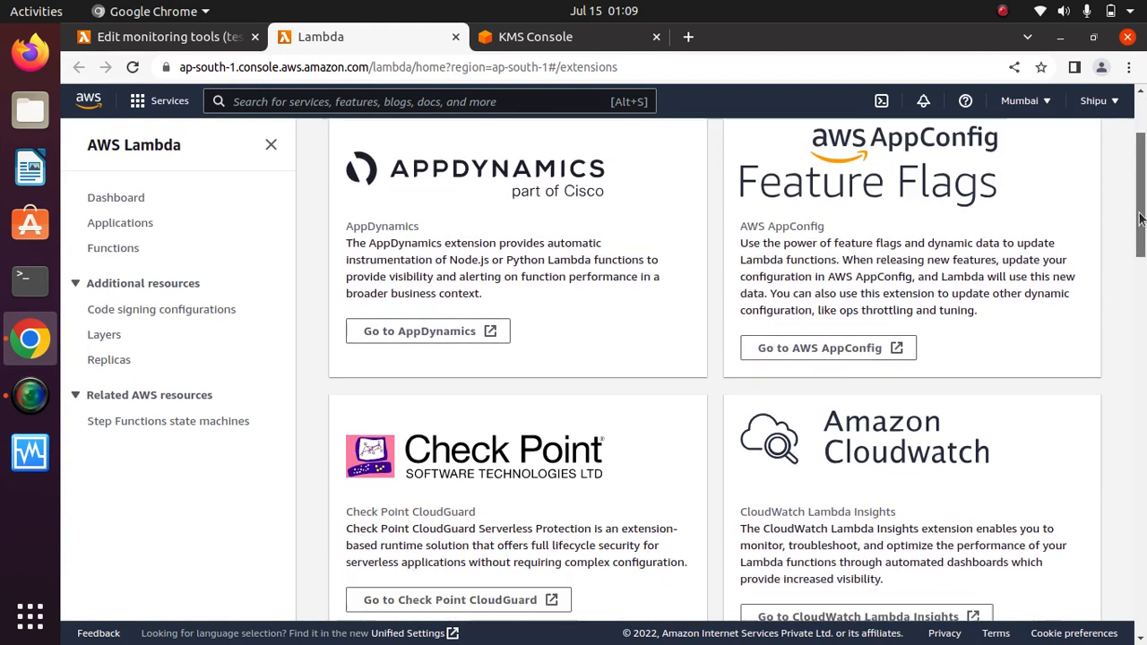
scroll(1140, 219, down, 3)
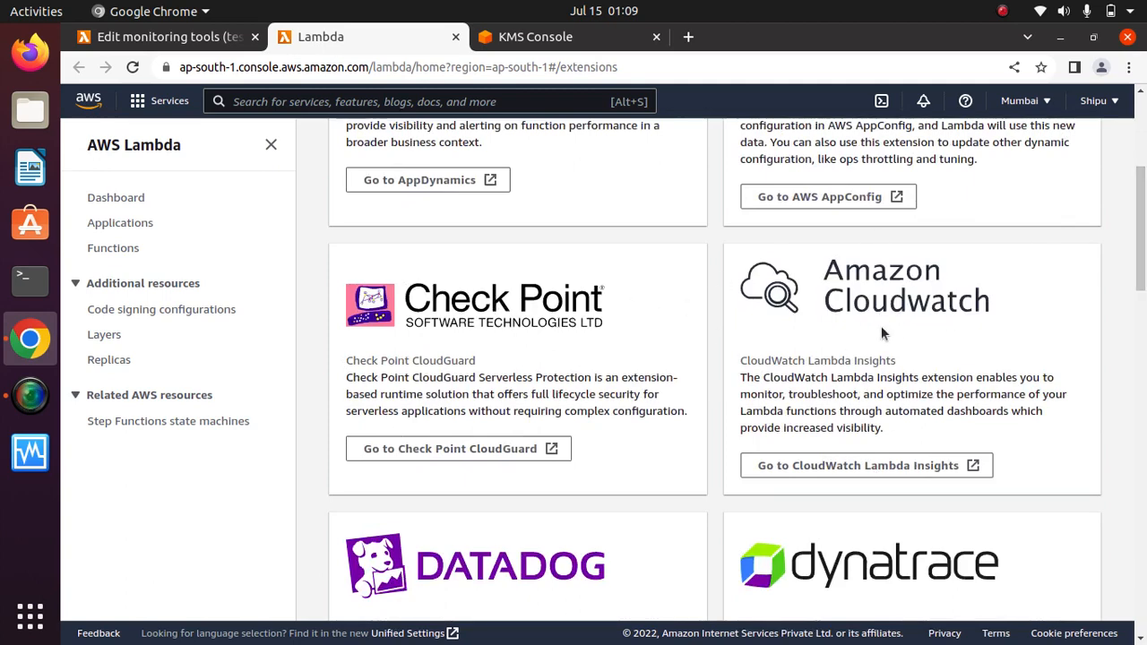
scroll(865, 314, down, 5)
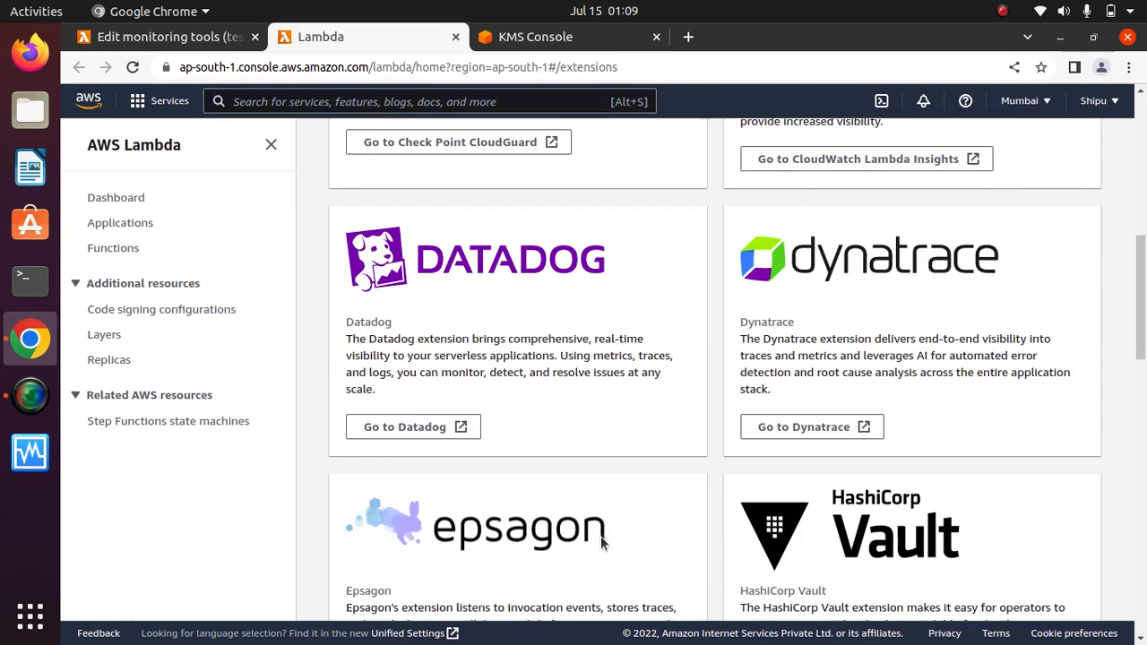
drag(1141, 314, 1137, 130)
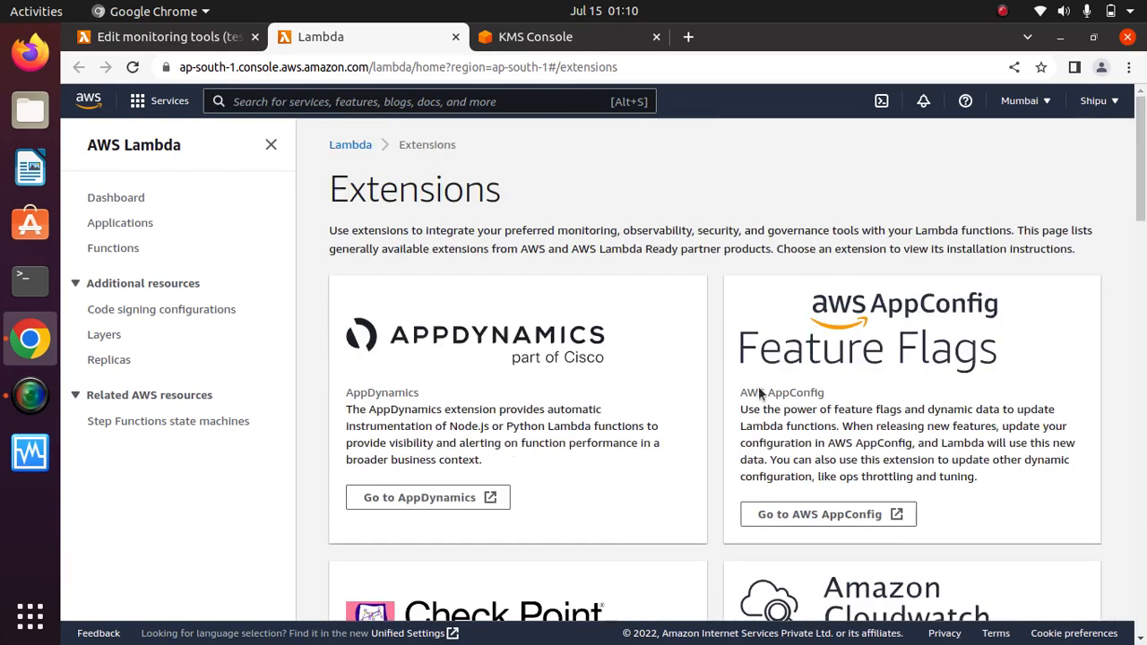
click(455, 37)
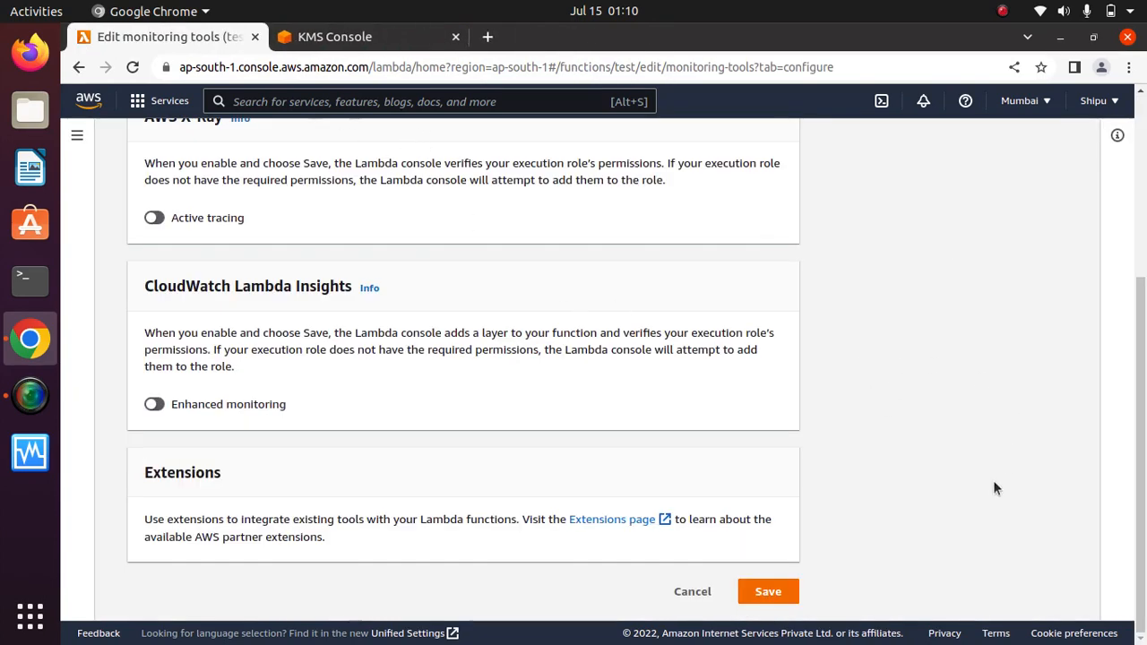
Cancel the monitoring edit and check the function's reserved concurrency of 200.
click(692, 592)
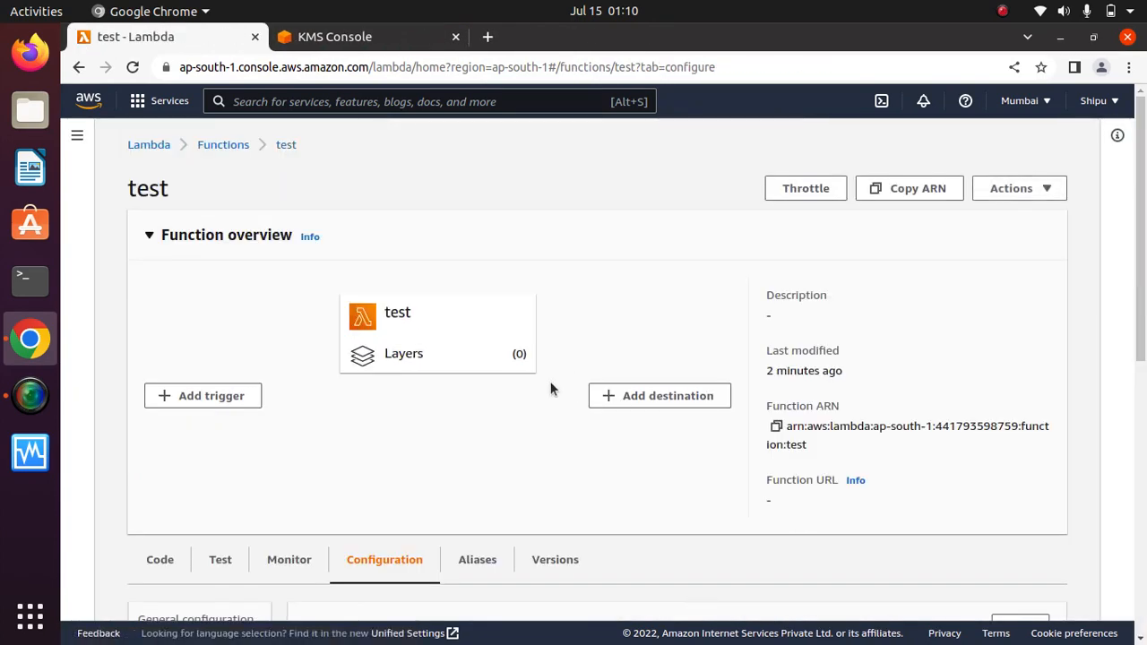
drag(1141, 231, 1140, 473)
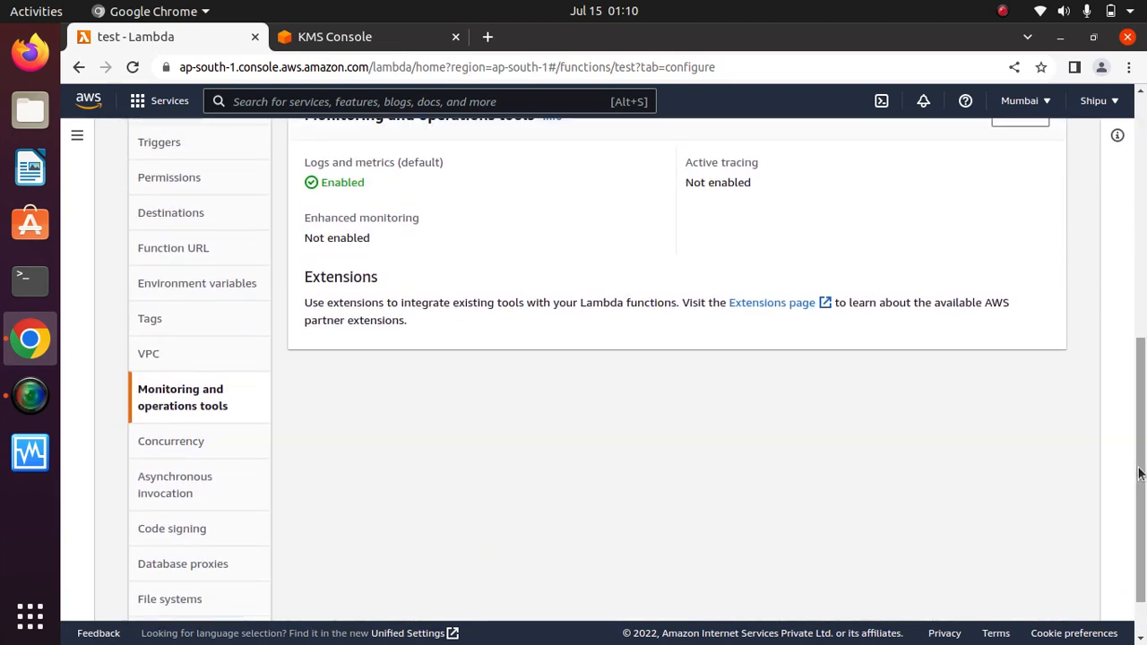
click(172, 442)
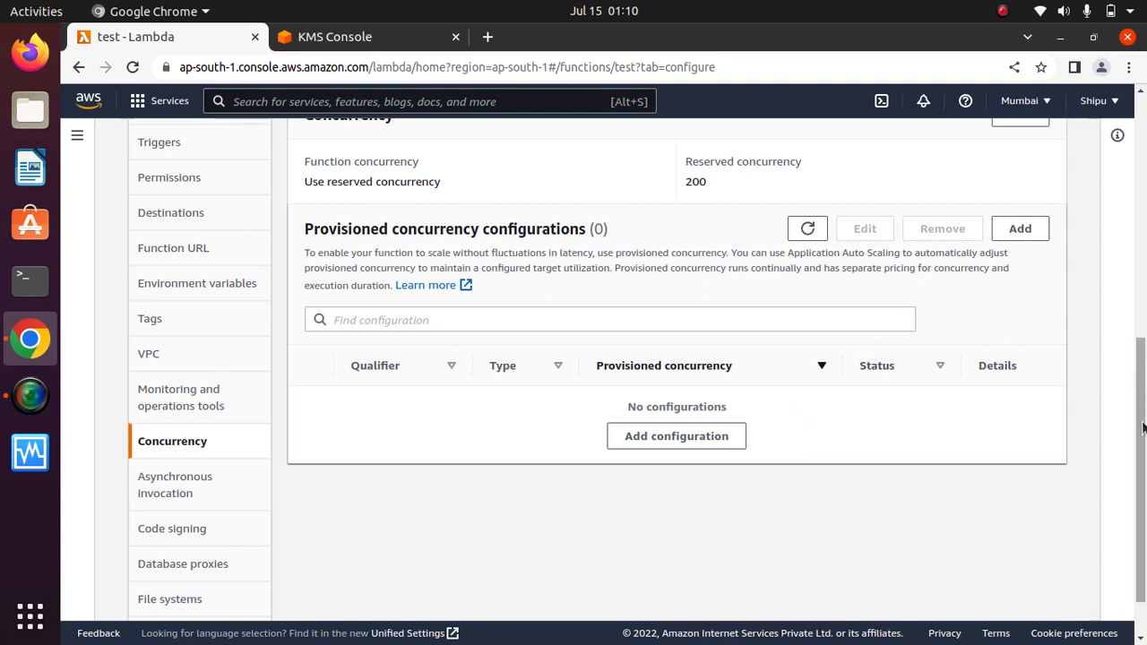
scroll(851, 332, up, 2)
drag(783, 309, 657, 295)
click(751, 300)
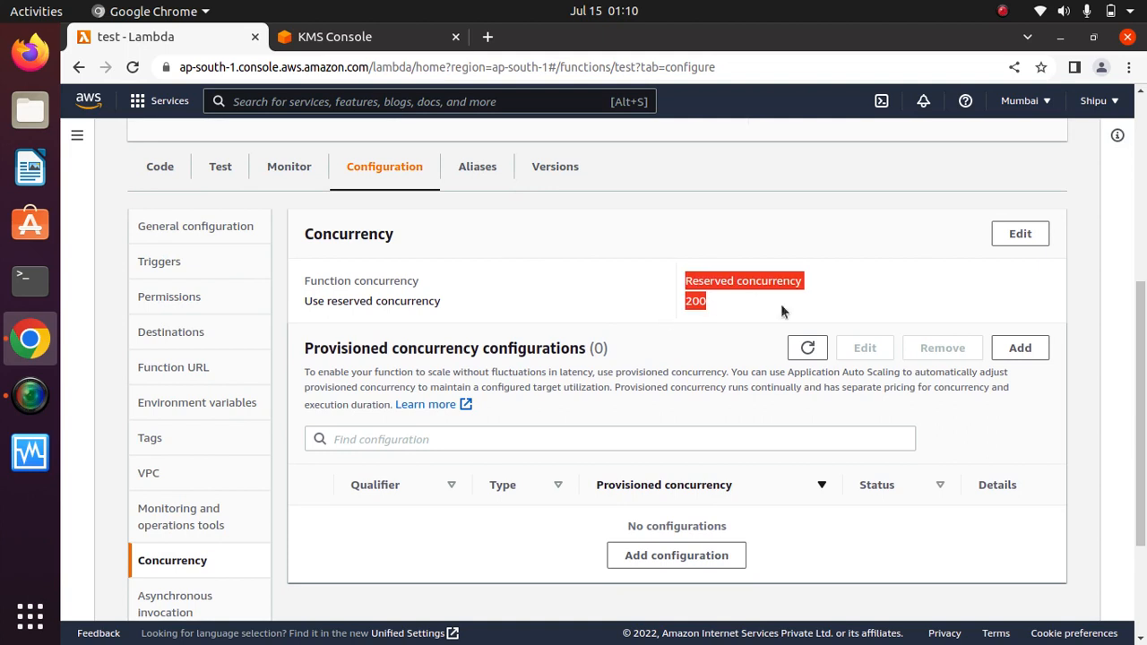
Open and cancel the concurrency editor, then review the empty provisioned concurrency configurations.
click(1019, 234)
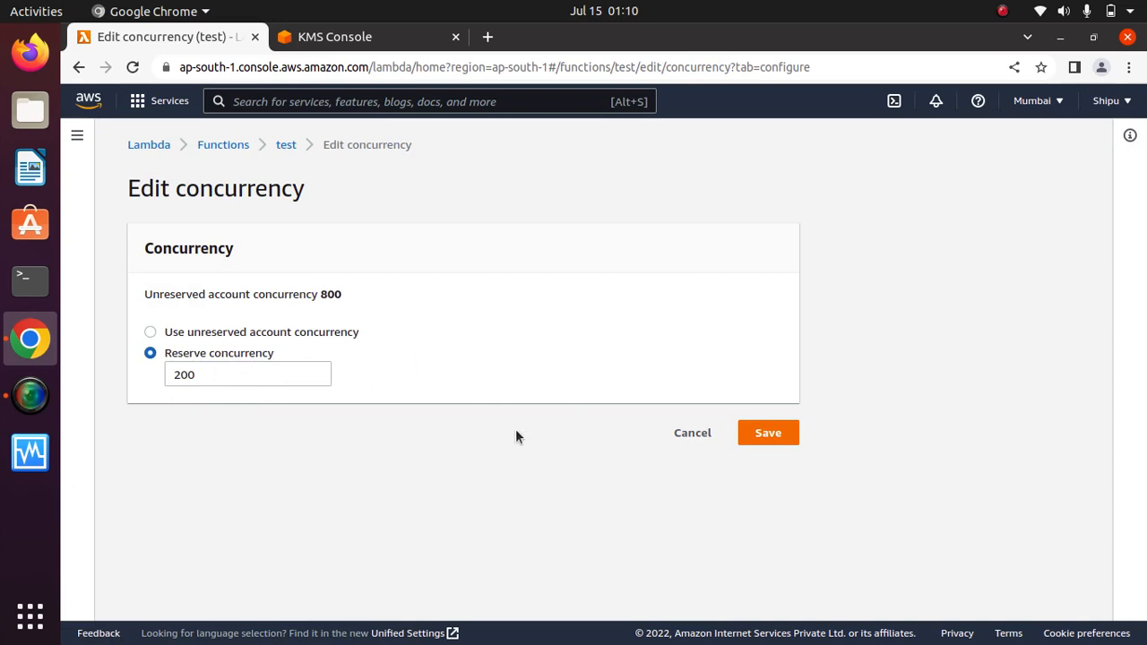
click(692, 434)
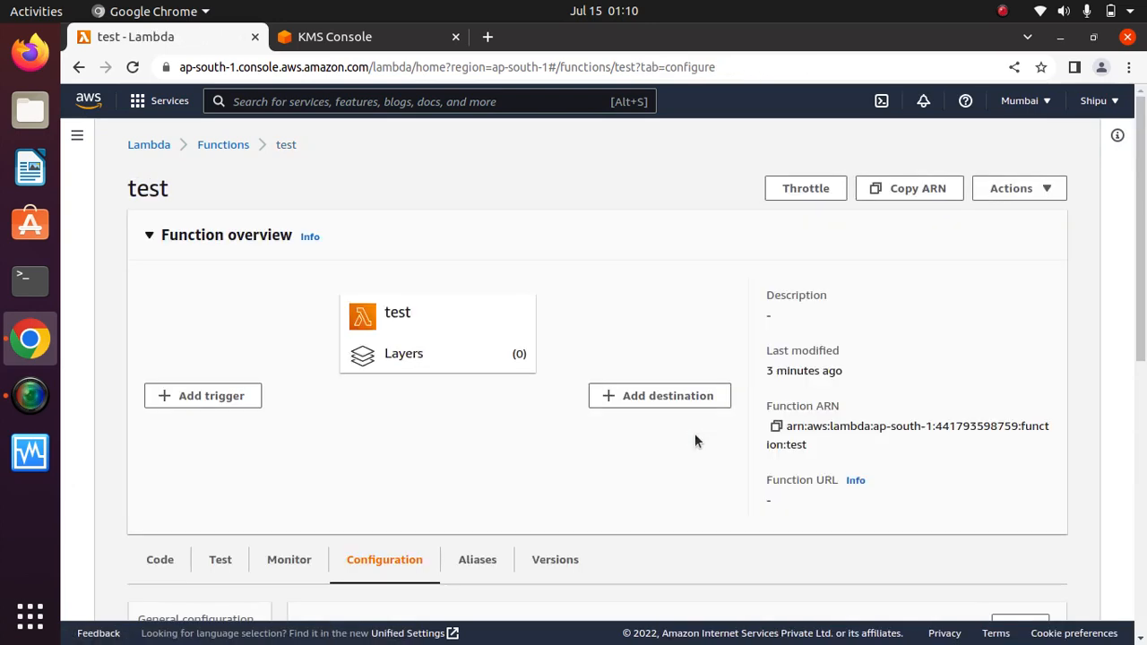
drag(1142, 235, 1139, 534)
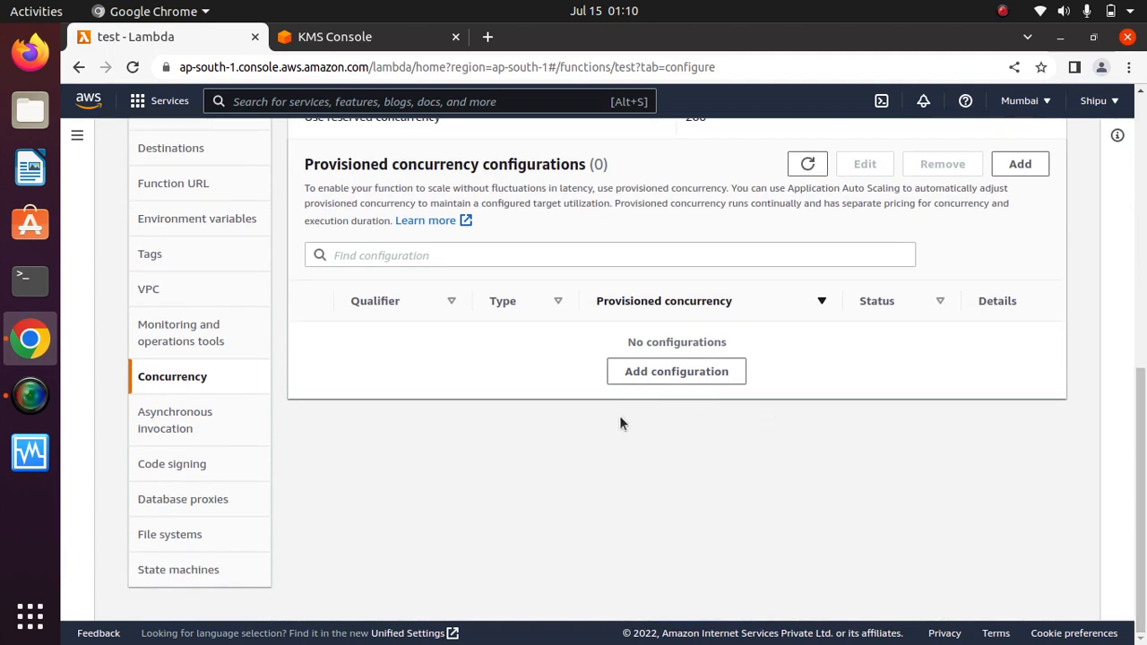
drag(607, 163, 303, 171)
drag(620, 167, 328, 164)
click(406, 160)
click(175, 424)
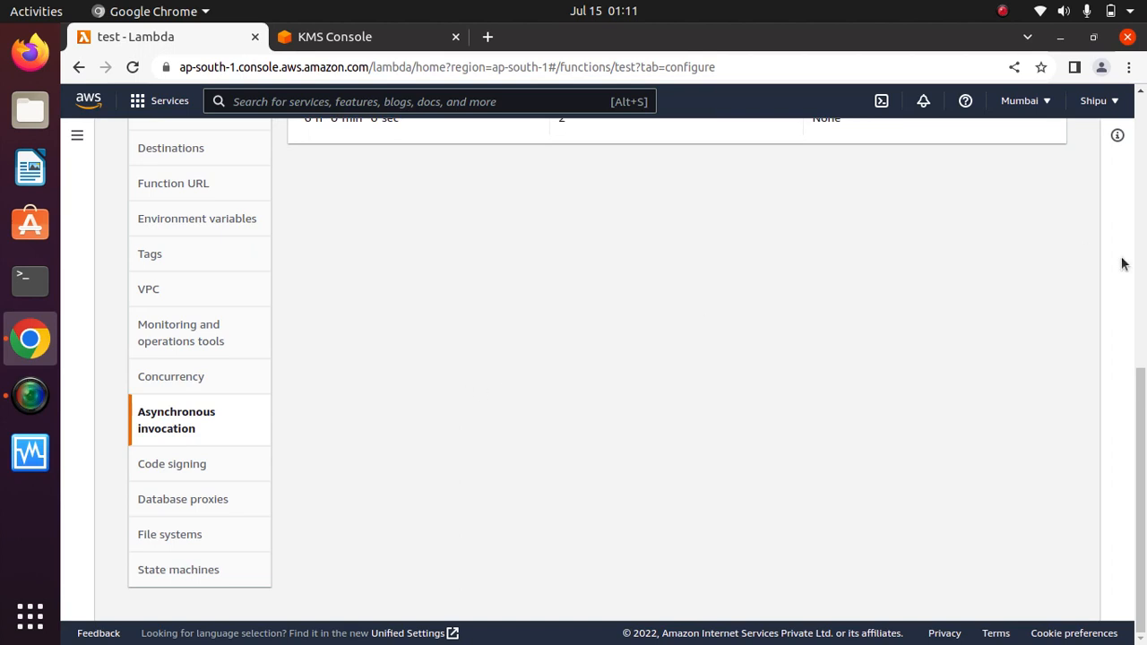
drag(1142, 405, 1144, 296)
scroll(1144, 296, down, 1)
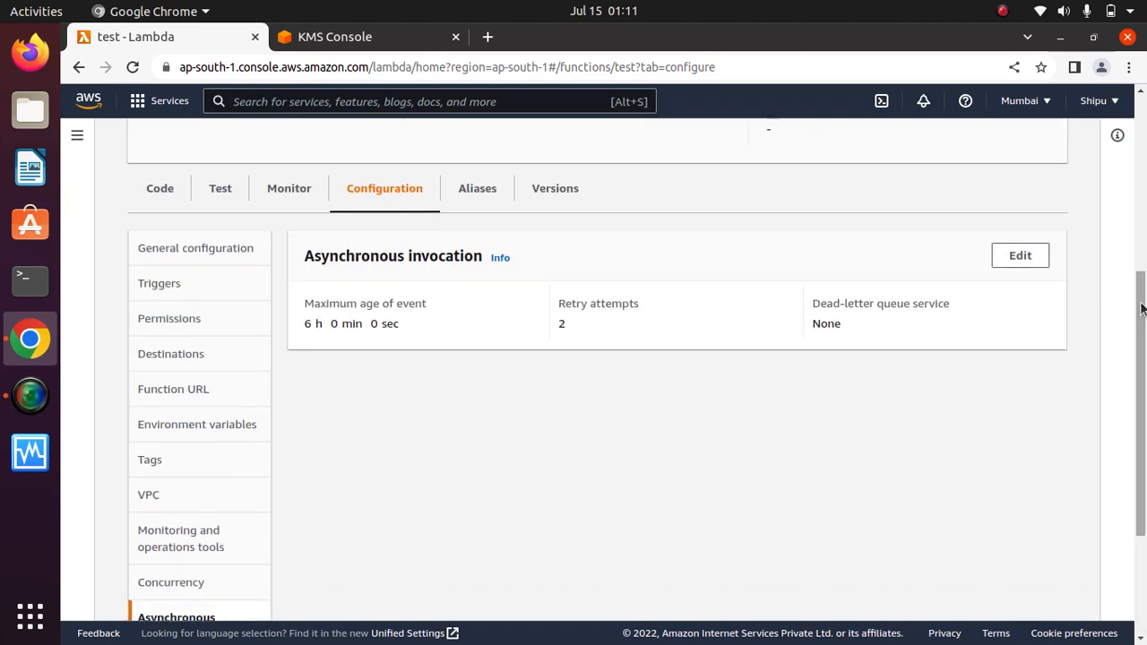
drag(646, 328, 543, 320)
click(635, 333)
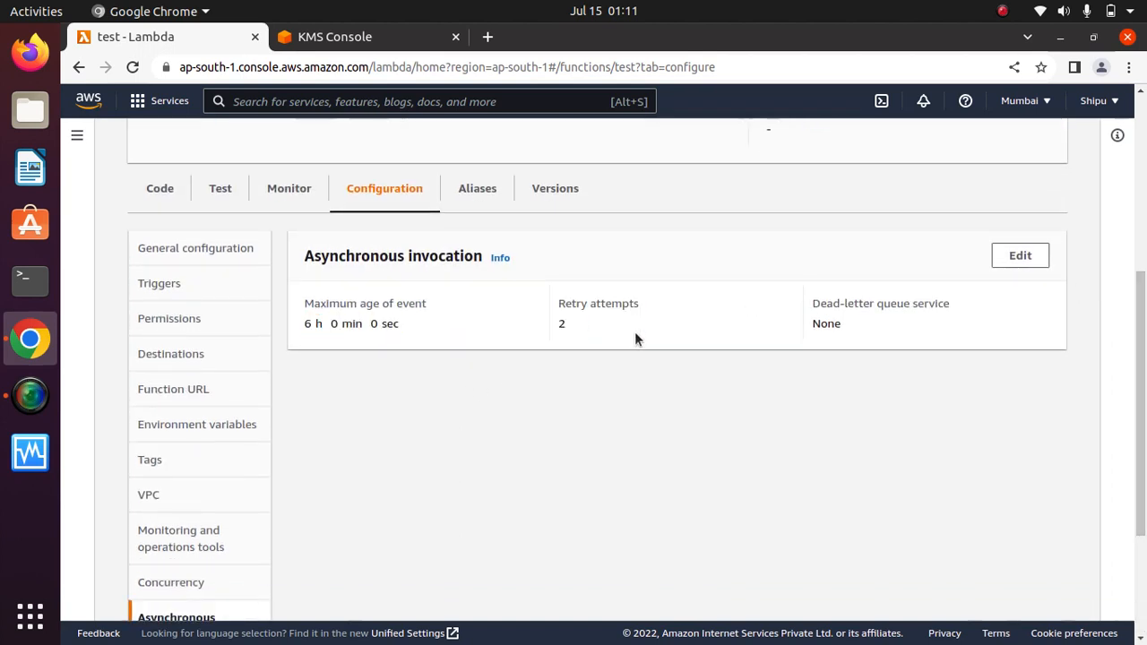
drag(635, 332, 557, 301)
click(585, 323)
click(477, 309)
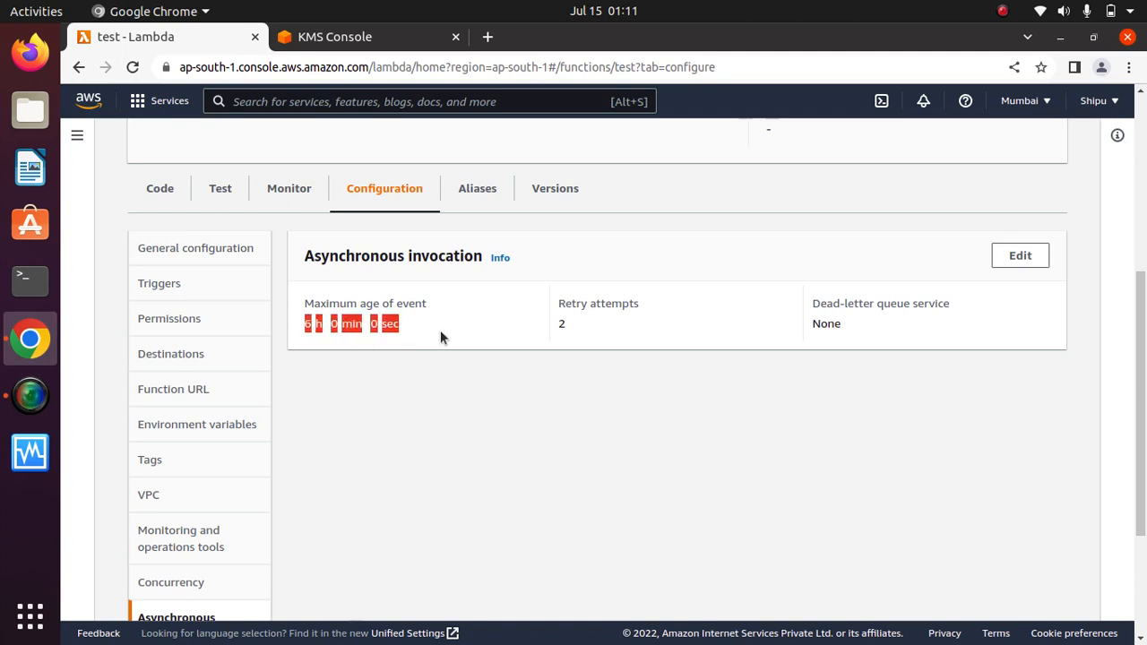
drag(952, 302, 811, 301)
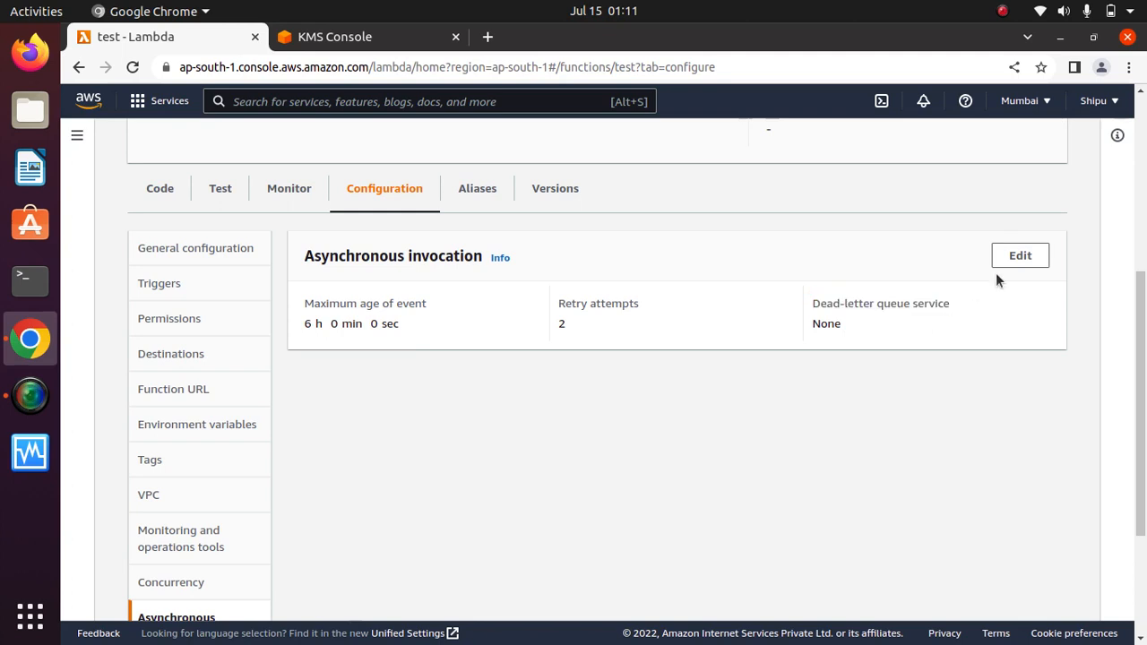
click(1016, 258)
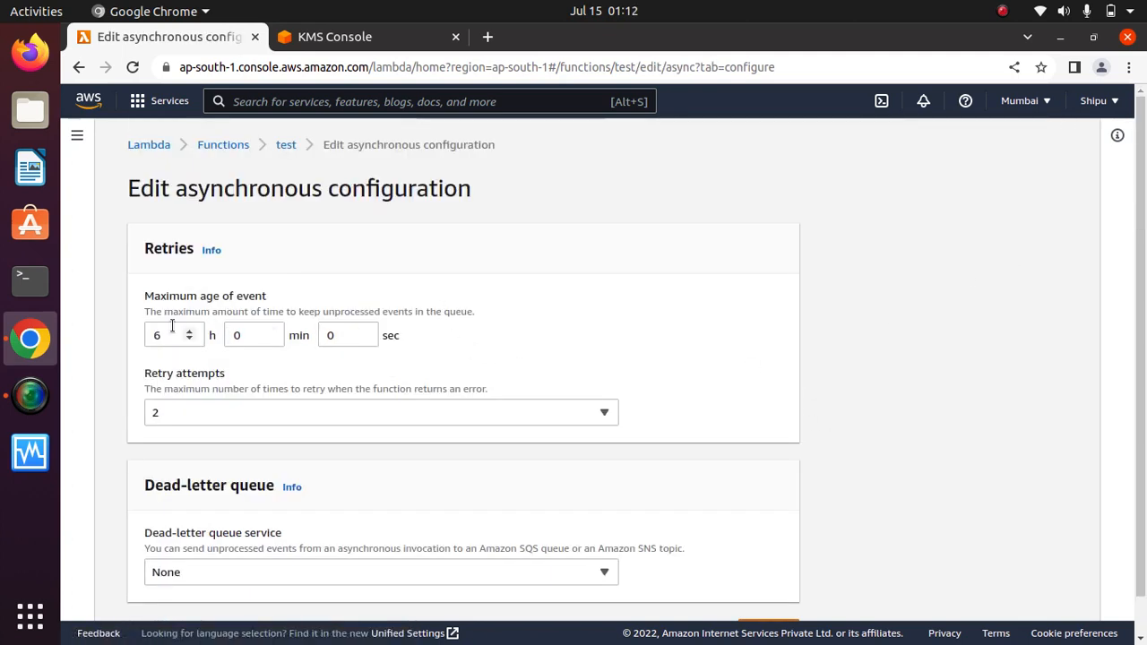
click(301, 413)
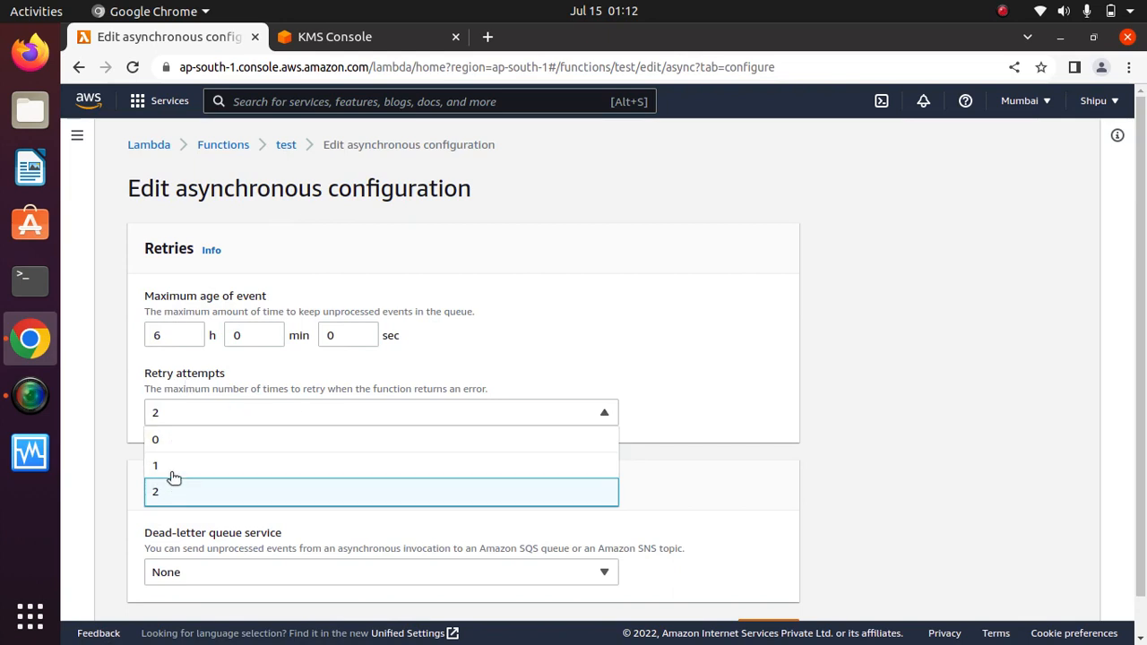
click(724, 350)
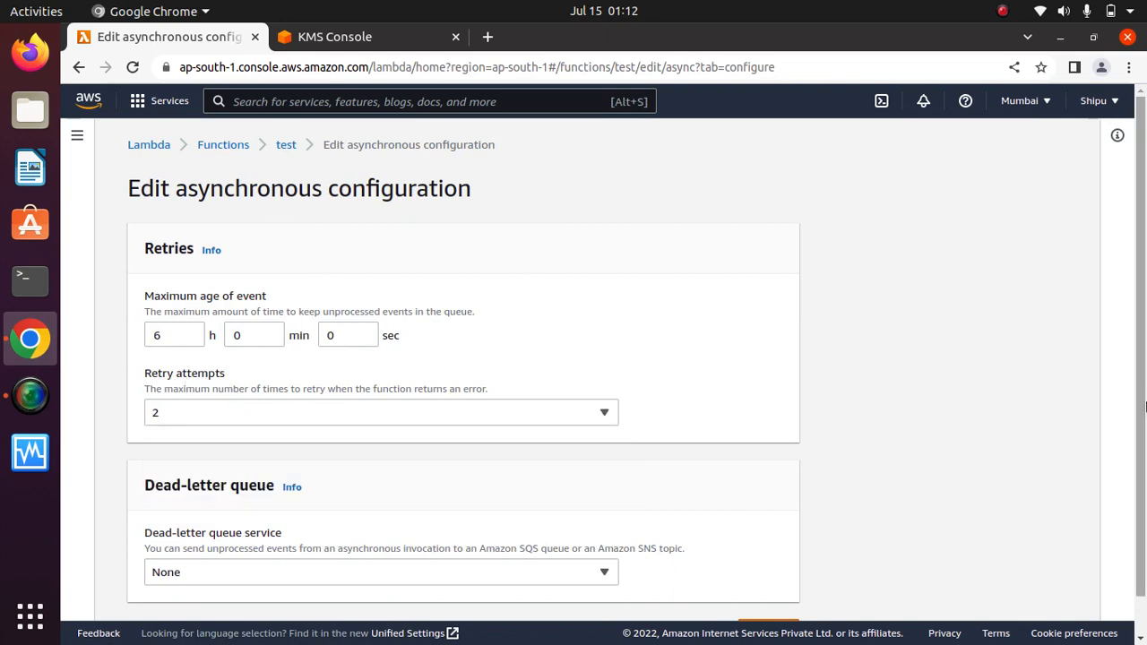
scroll(806, 430, down, 1)
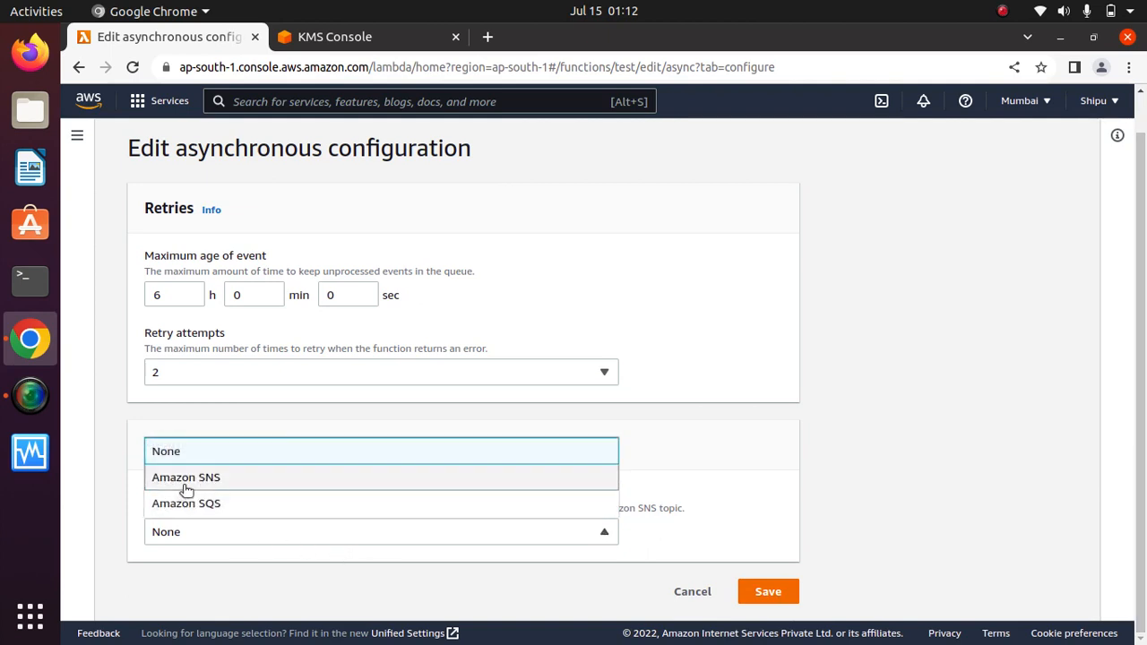
click(792, 467)
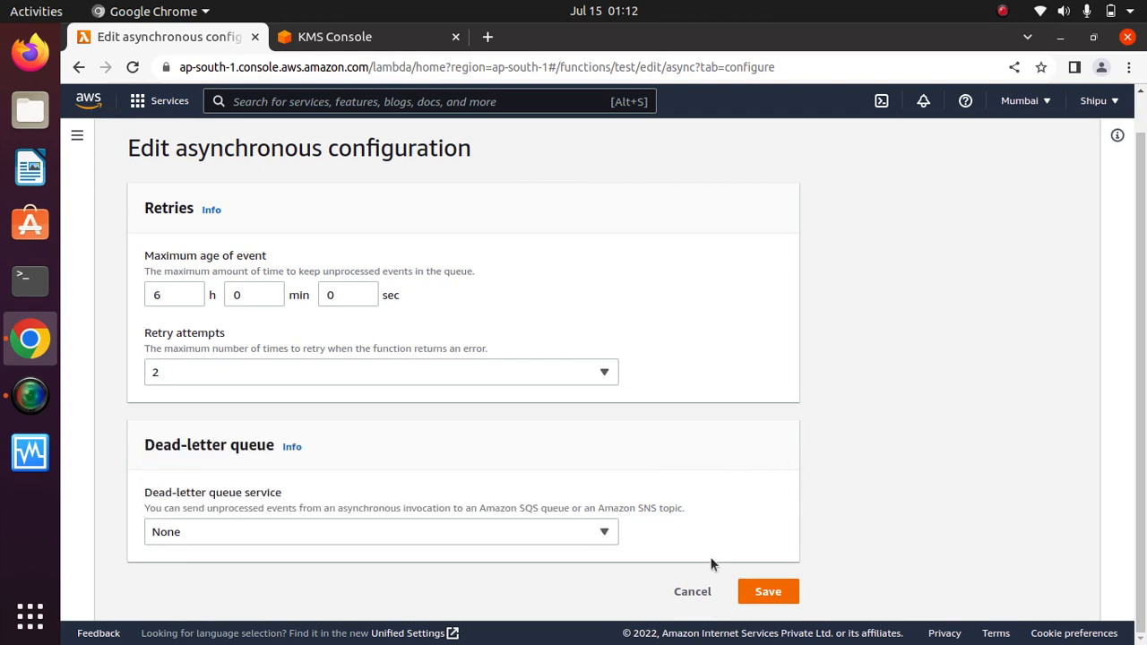
click(691, 598)
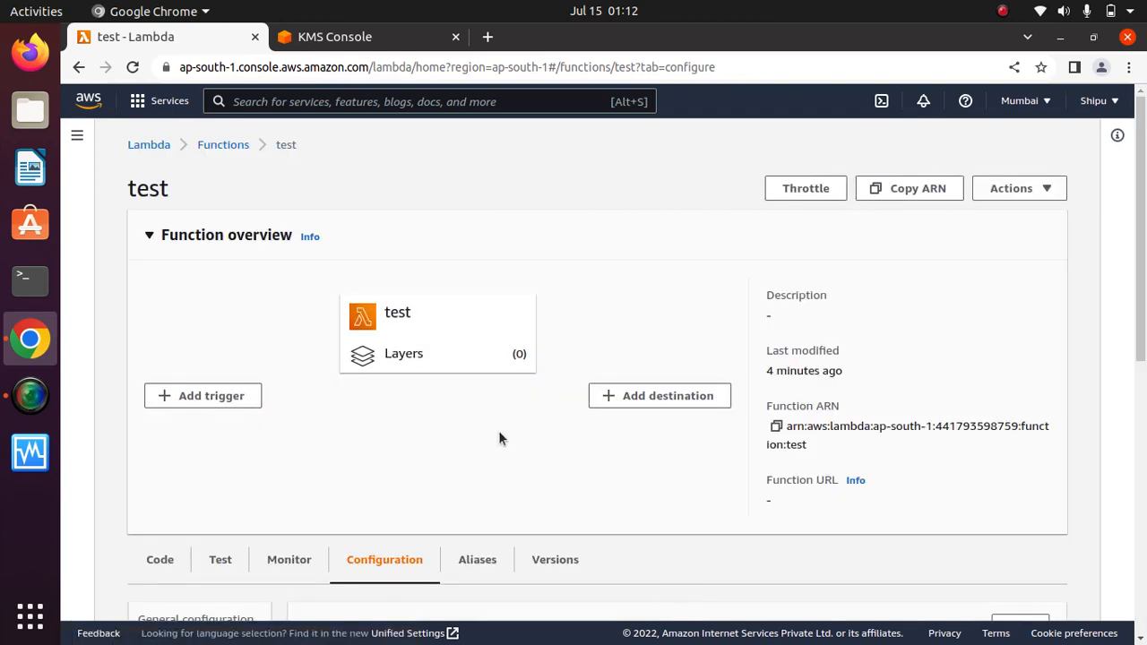
drag(1143, 292, 1140, 583)
Find no code signing configurations available, cancel that edit, and show the empty Database proxies section.
click(157, 464)
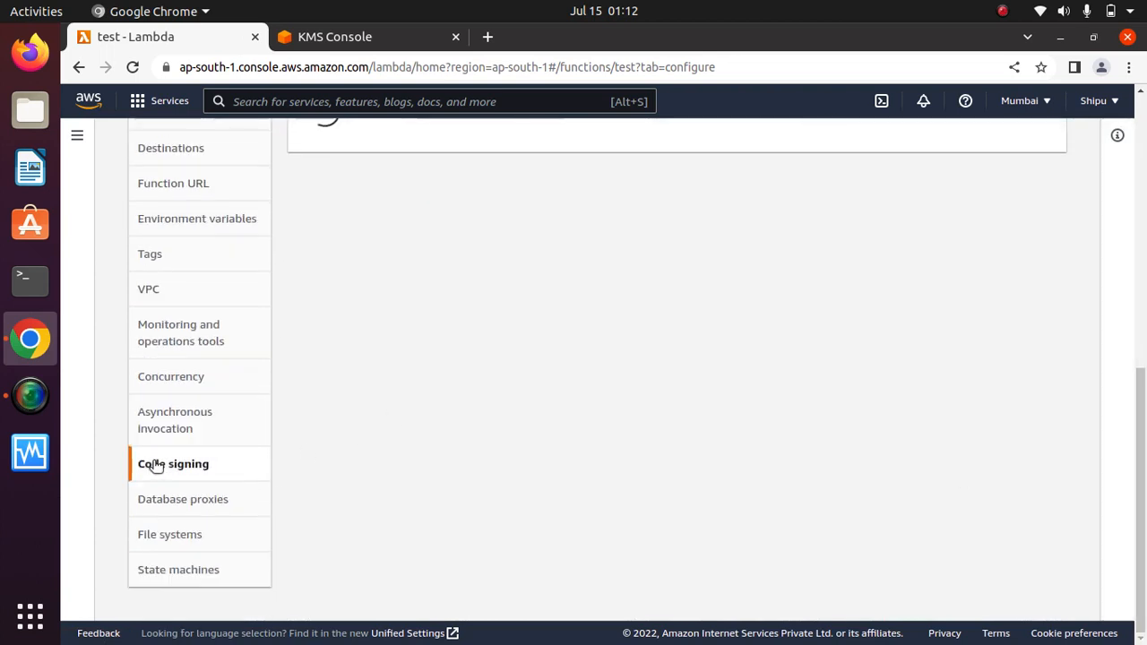
drag(1143, 445, 1144, 354)
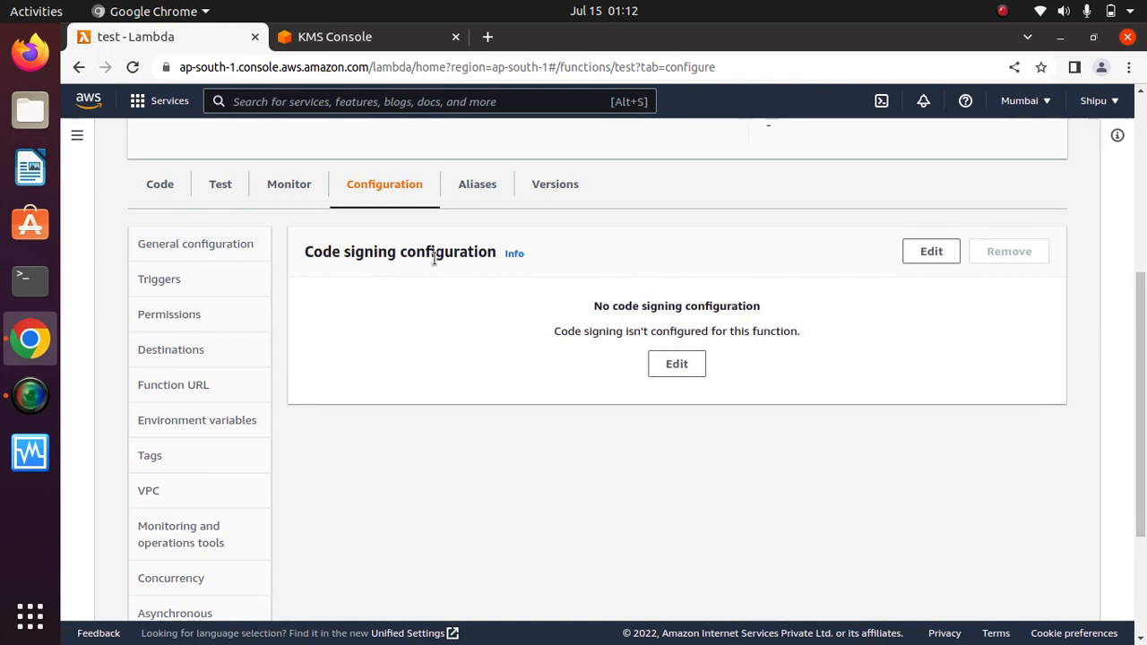
click(928, 257)
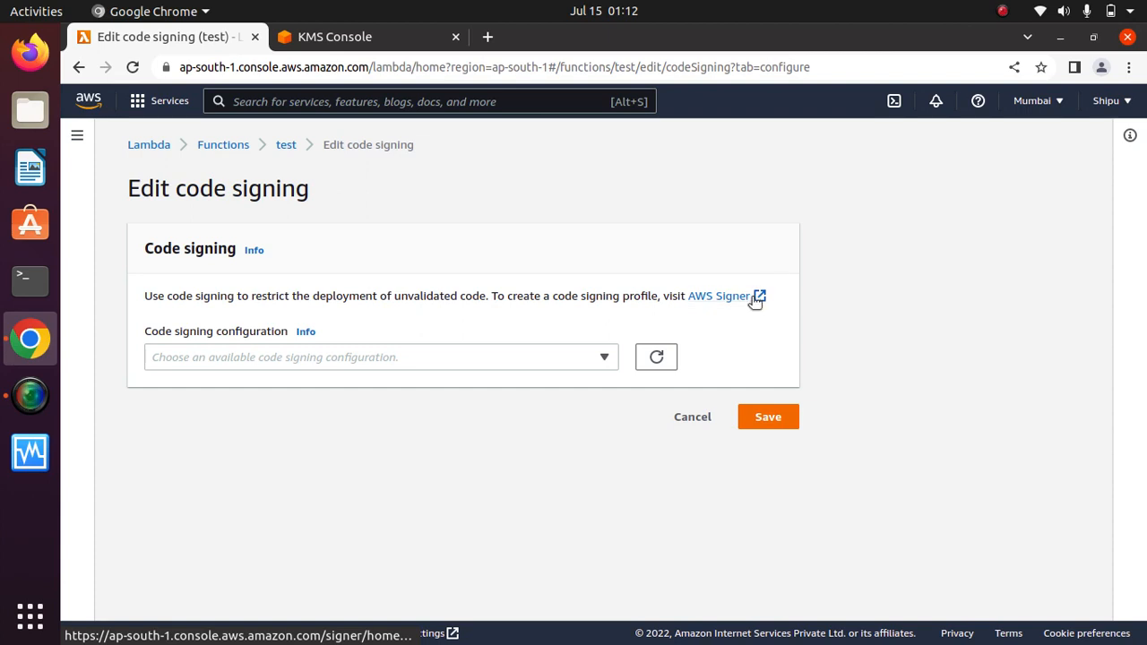
click(372, 358)
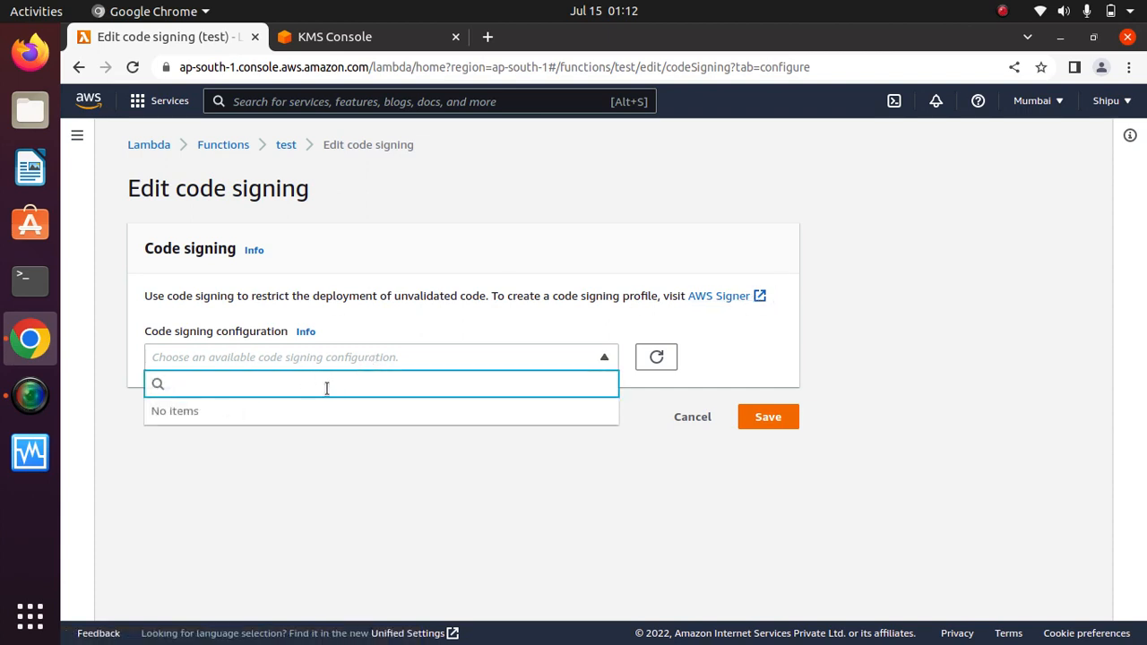
click(441, 515)
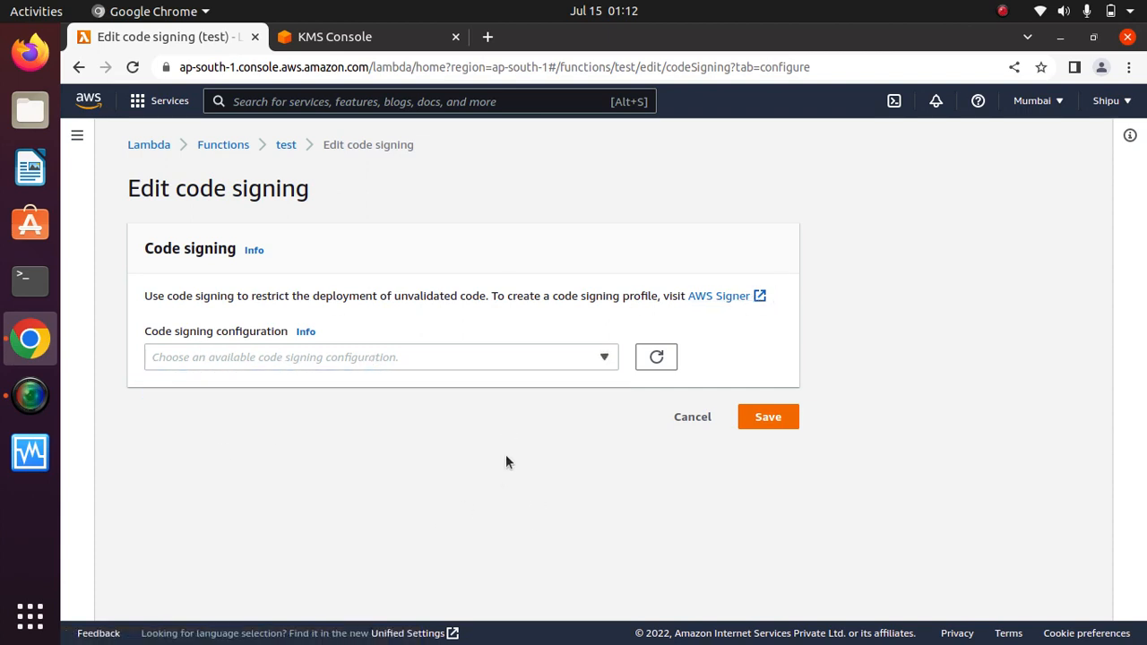
click(688, 419)
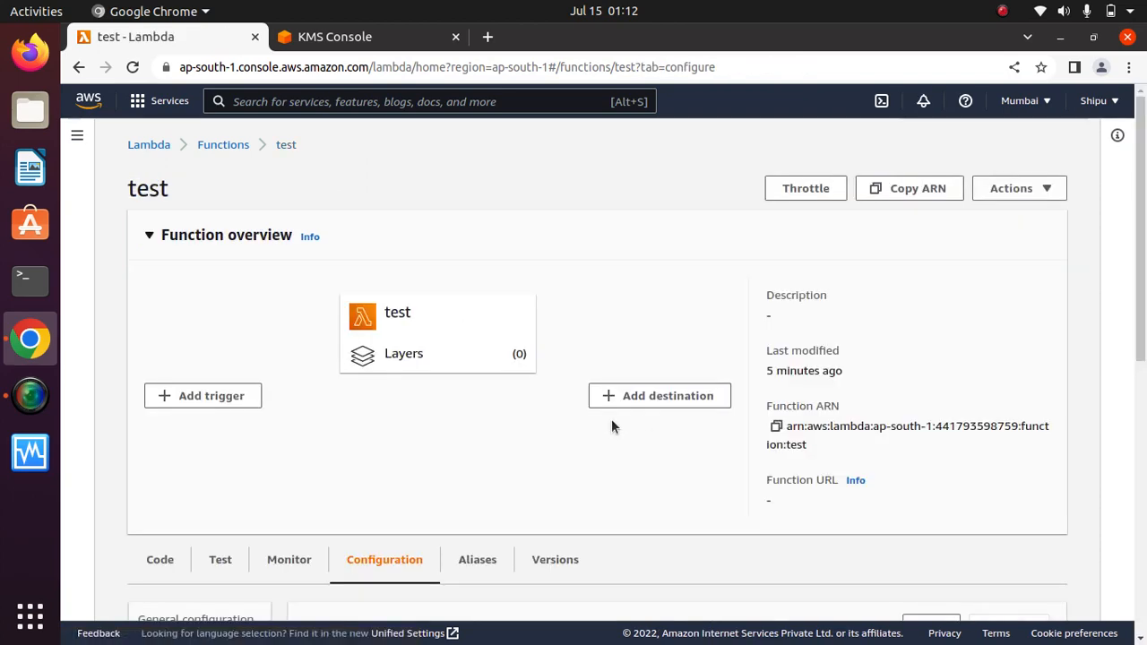
drag(1143, 264, 1142, 532)
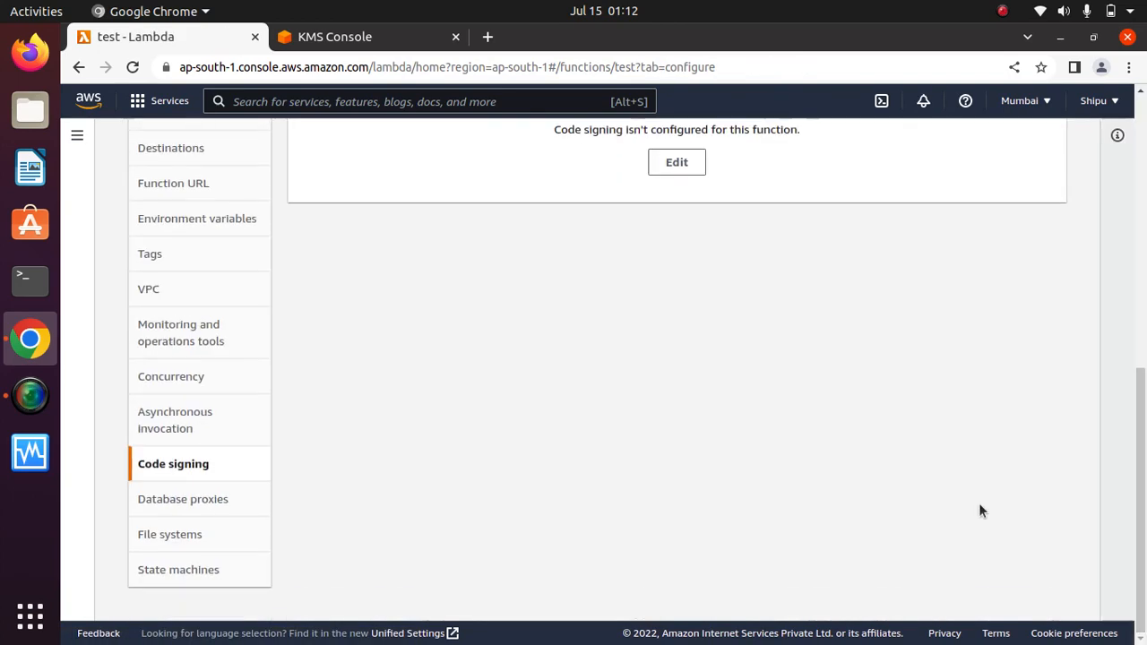
click(182, 501)
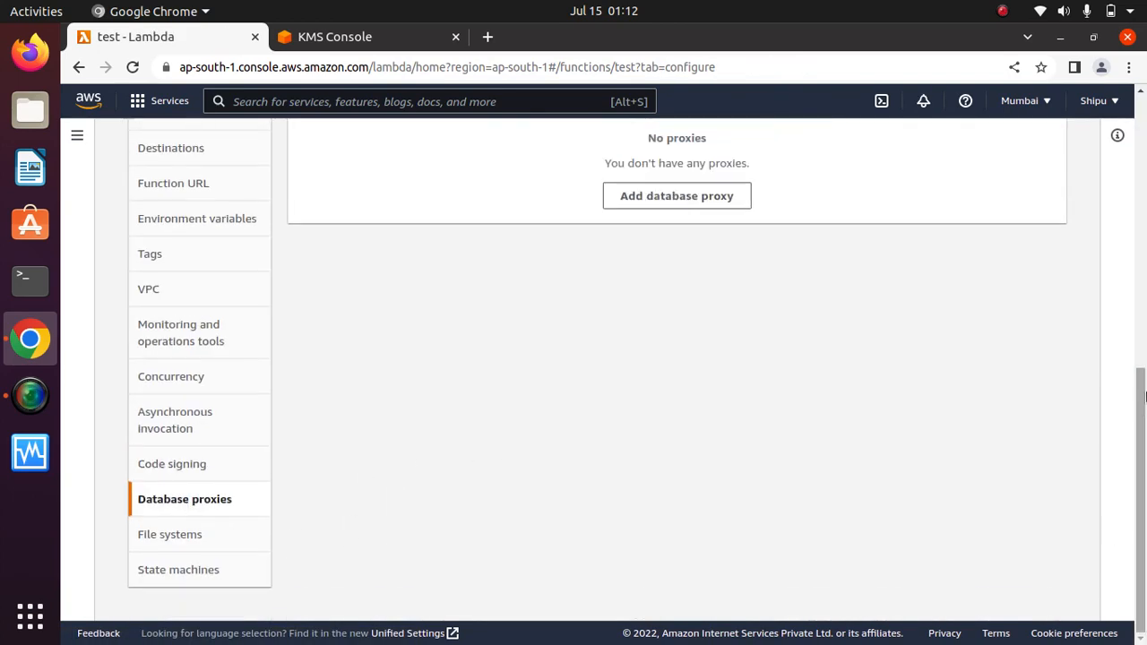
Start adding a database proxy to function test, with creating a new proxy preselected.
drag(1143, 467, 1144, 362)
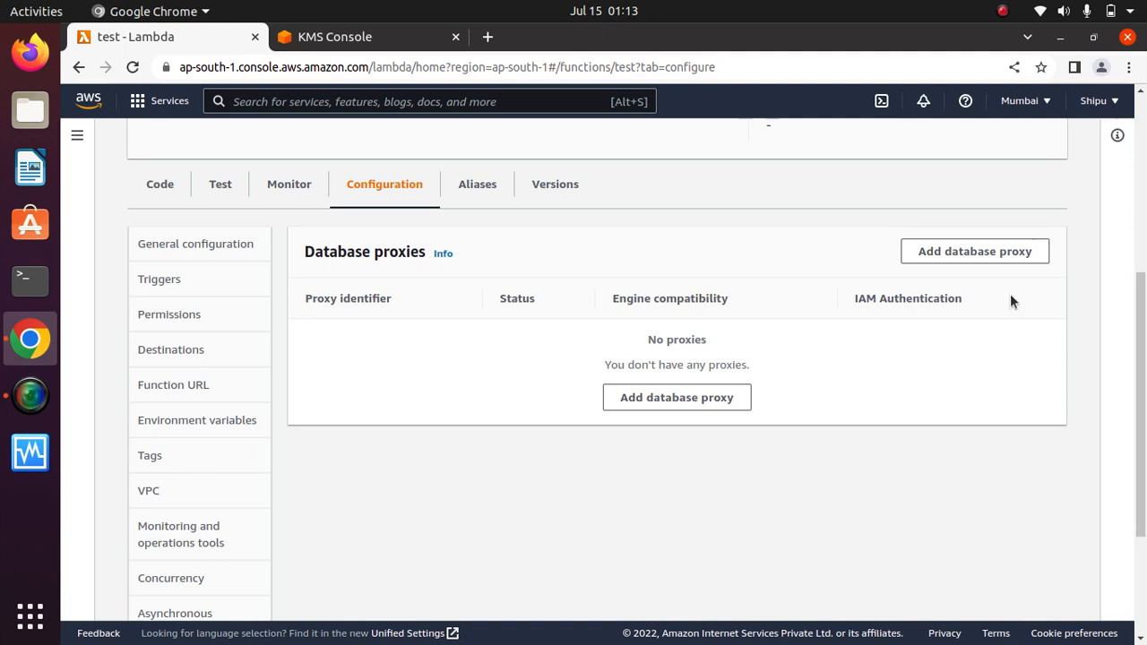
click(973, 258)
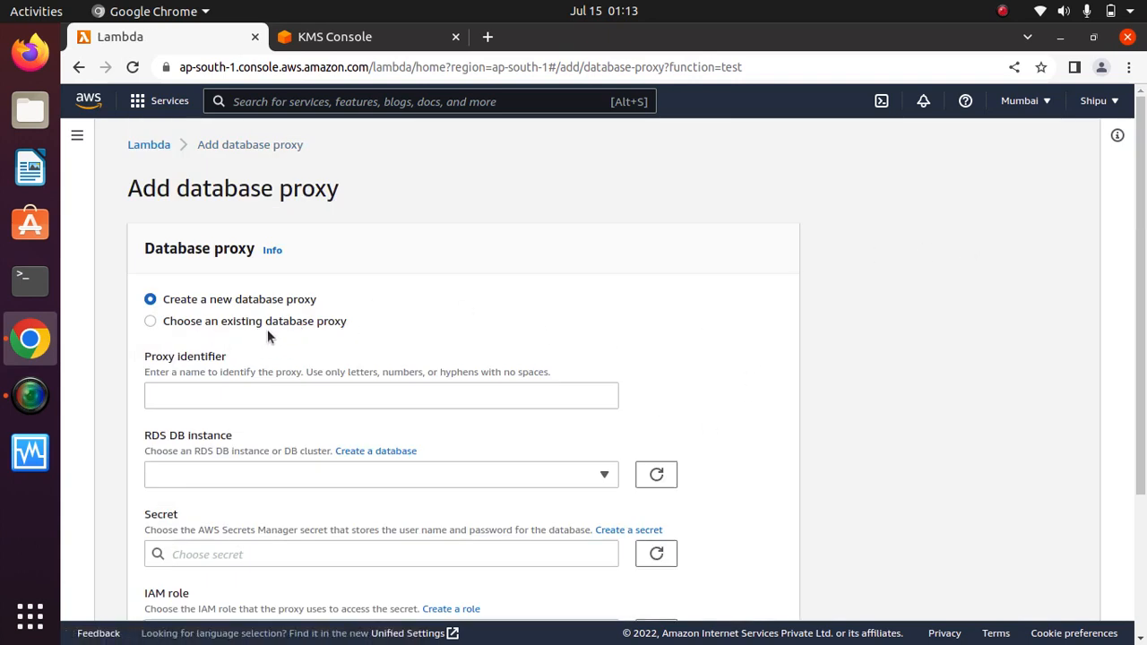
Inspect the proxy identifier field and the RDS DB instance list, which is empty.
click(421, 397)
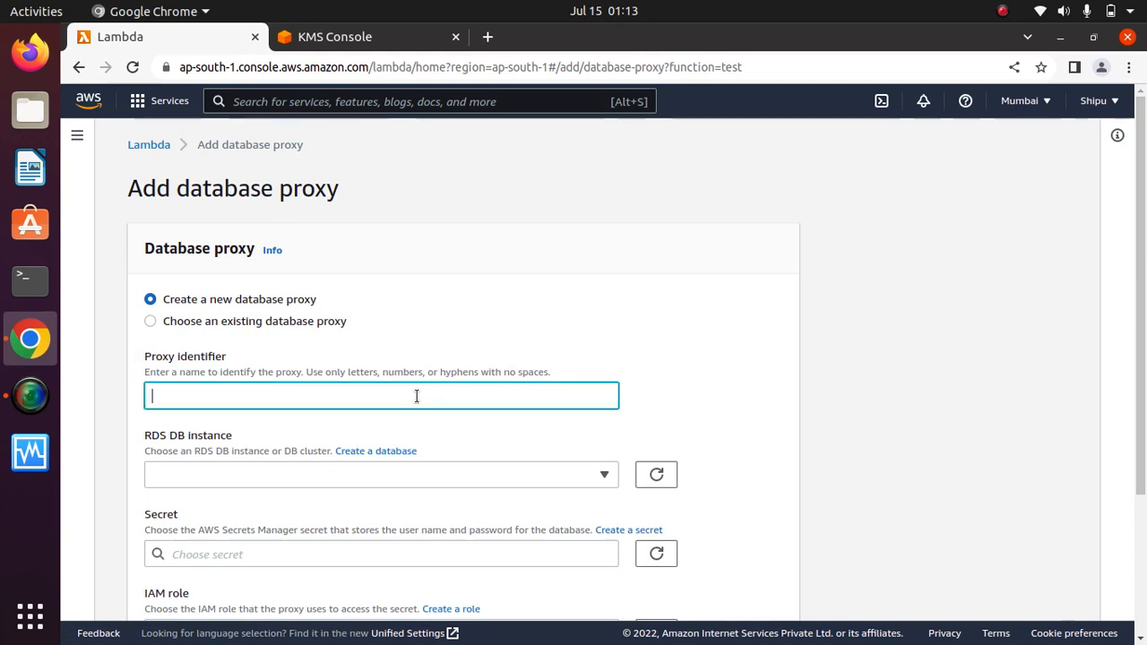
click(663, 364)
scroll(1138, 345, down, 3)
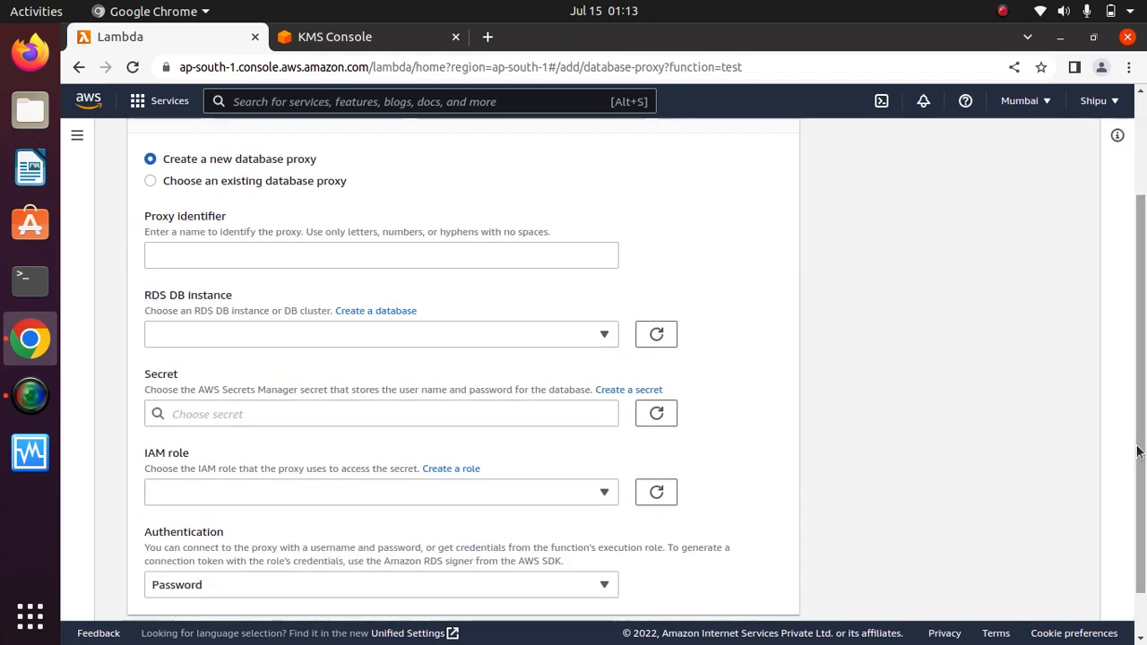
click(301, 333)
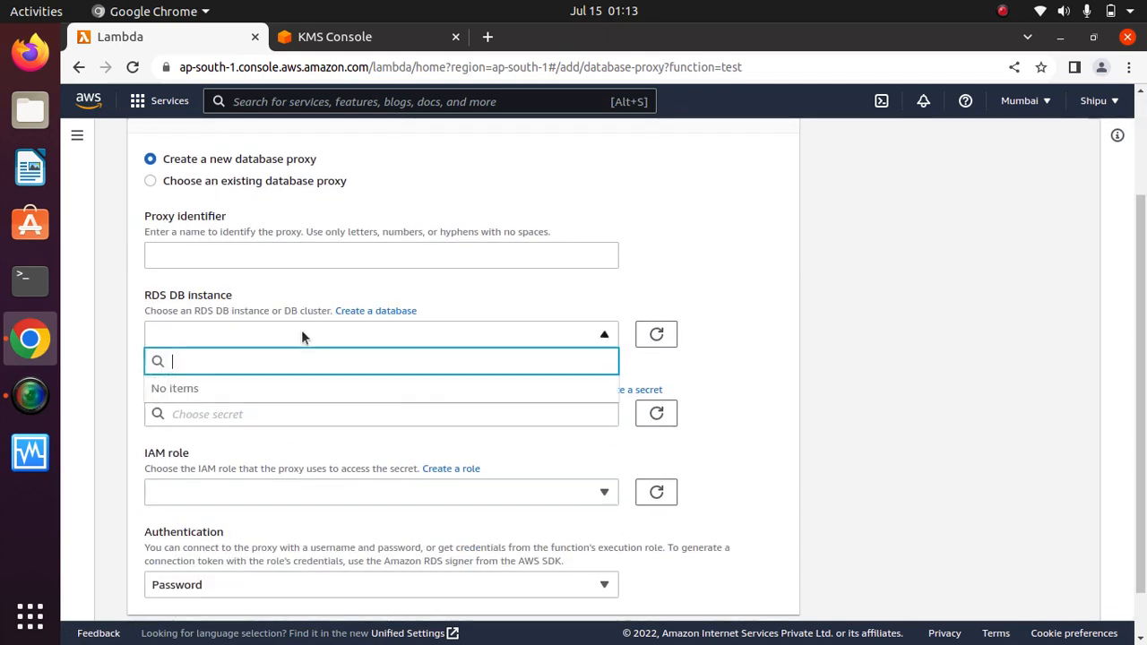
click(231, 292)
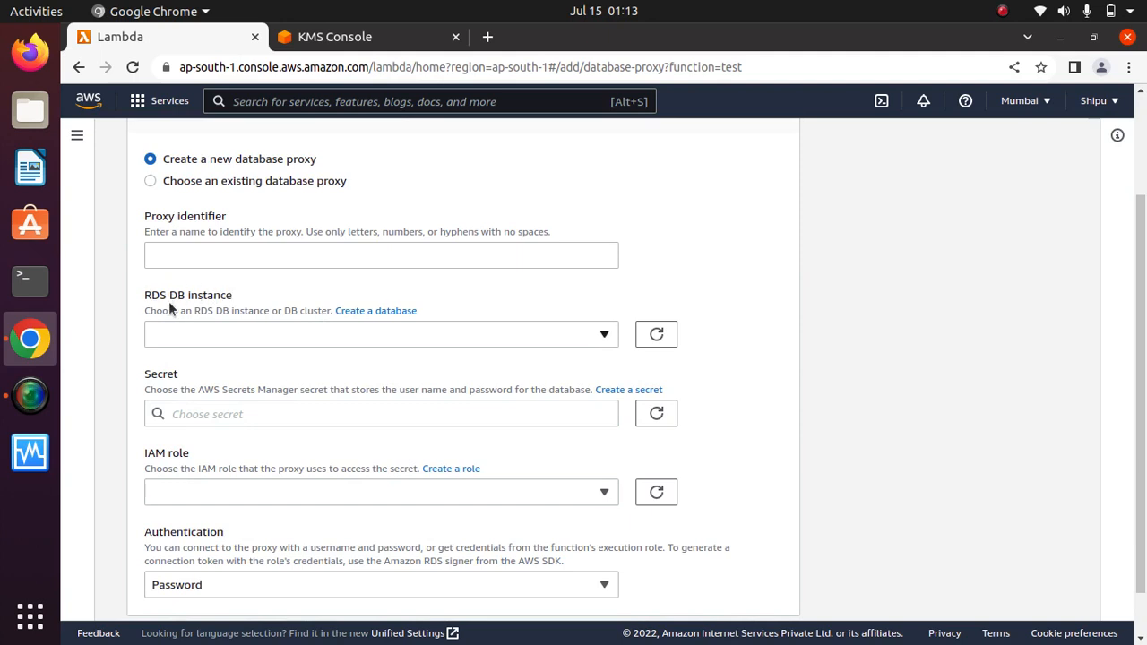
click(312, 336)
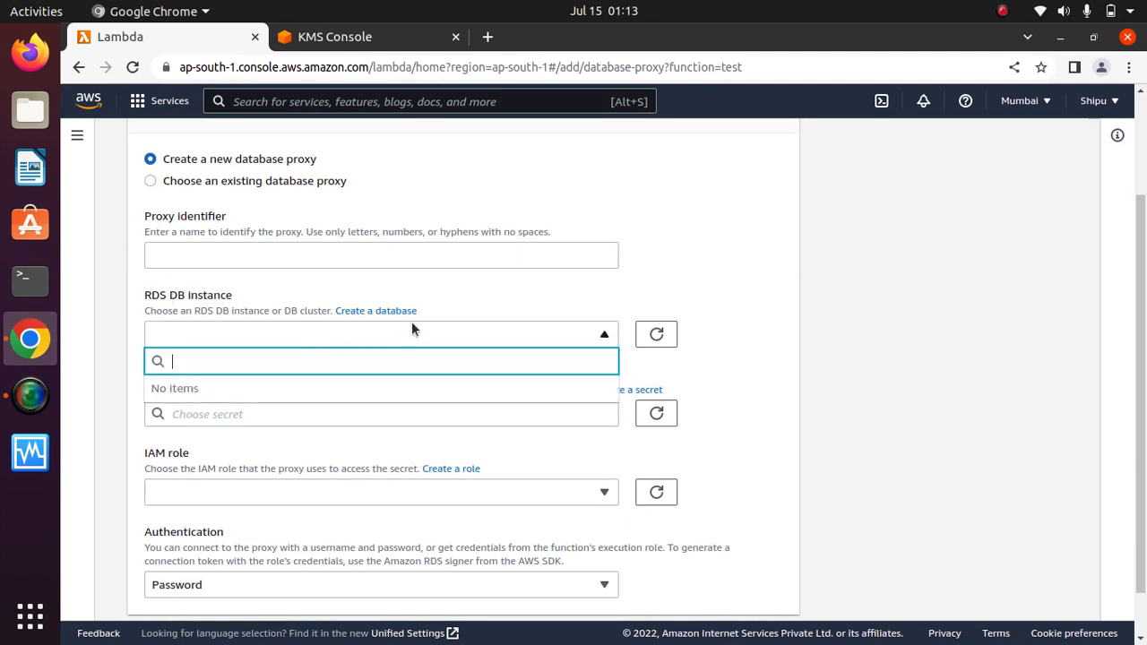
click(442, 341)
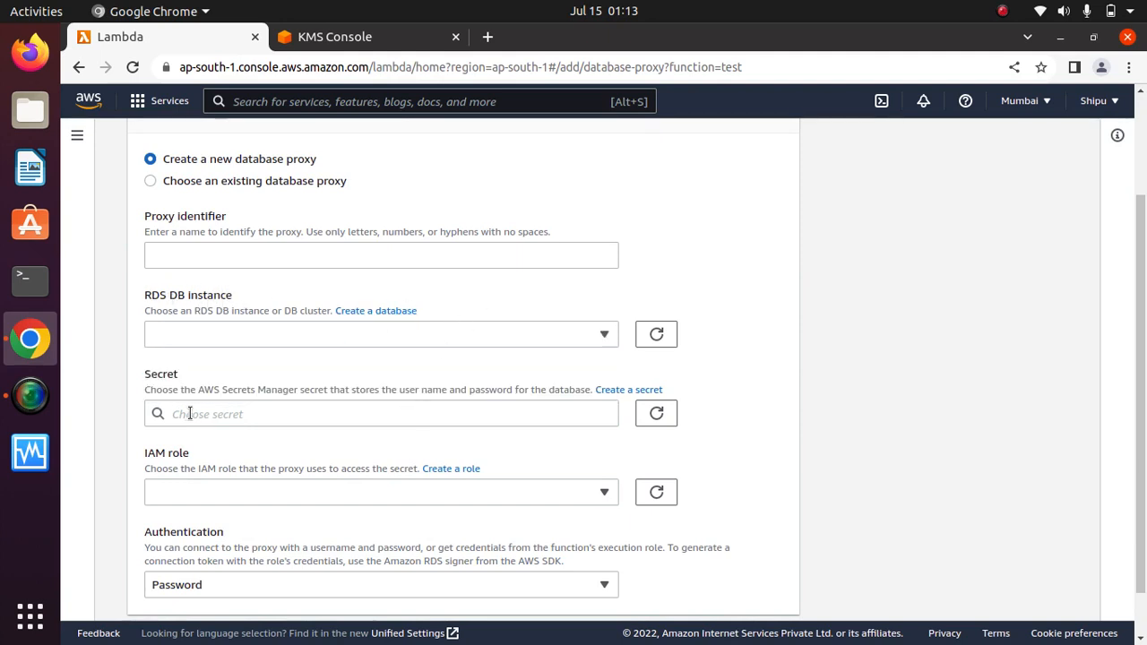
Check the empty Secrets Manager list and Password authentication, then cancel the proxy form.
click(306, 412)
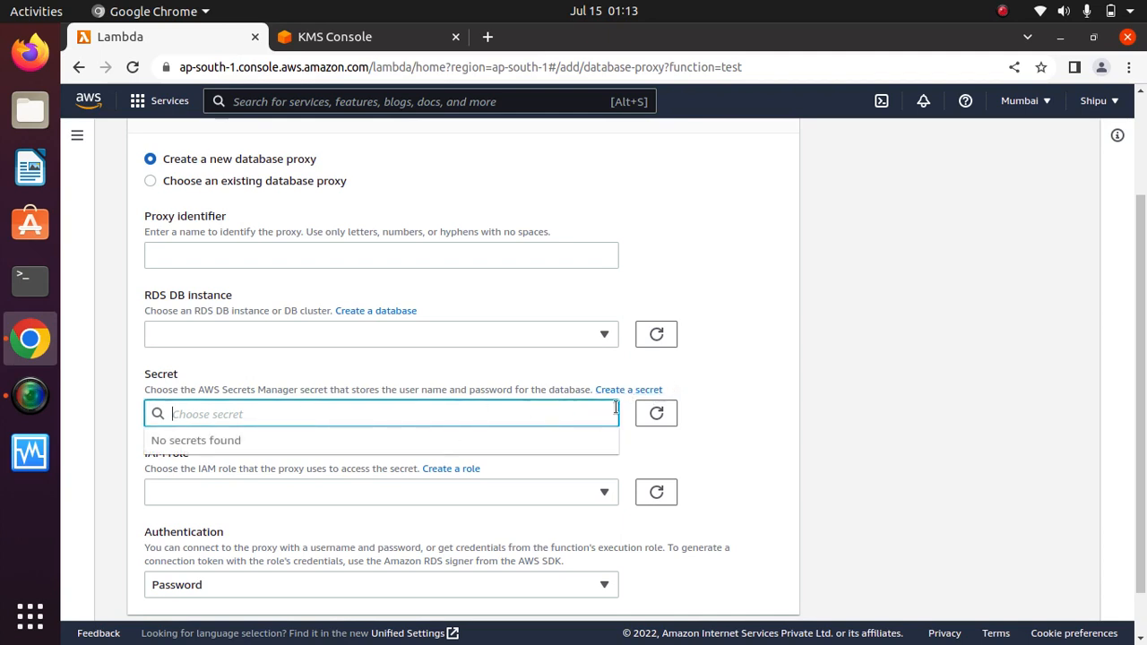
click(200, 389)
drag(200, 389, 300, 394)
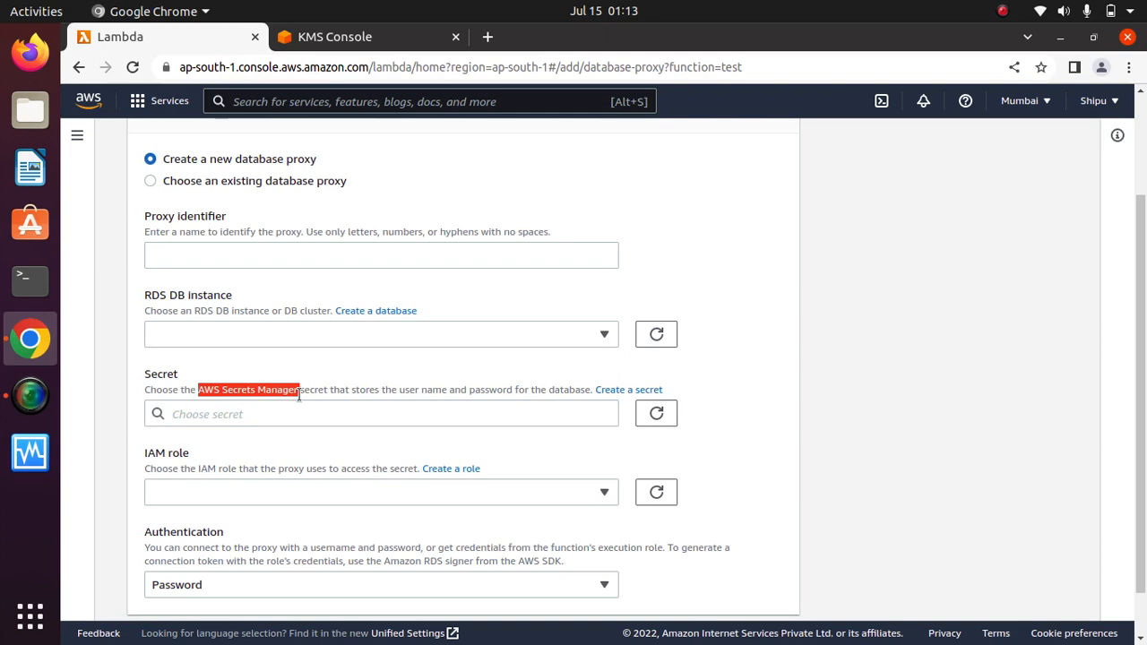
click(300, 394)
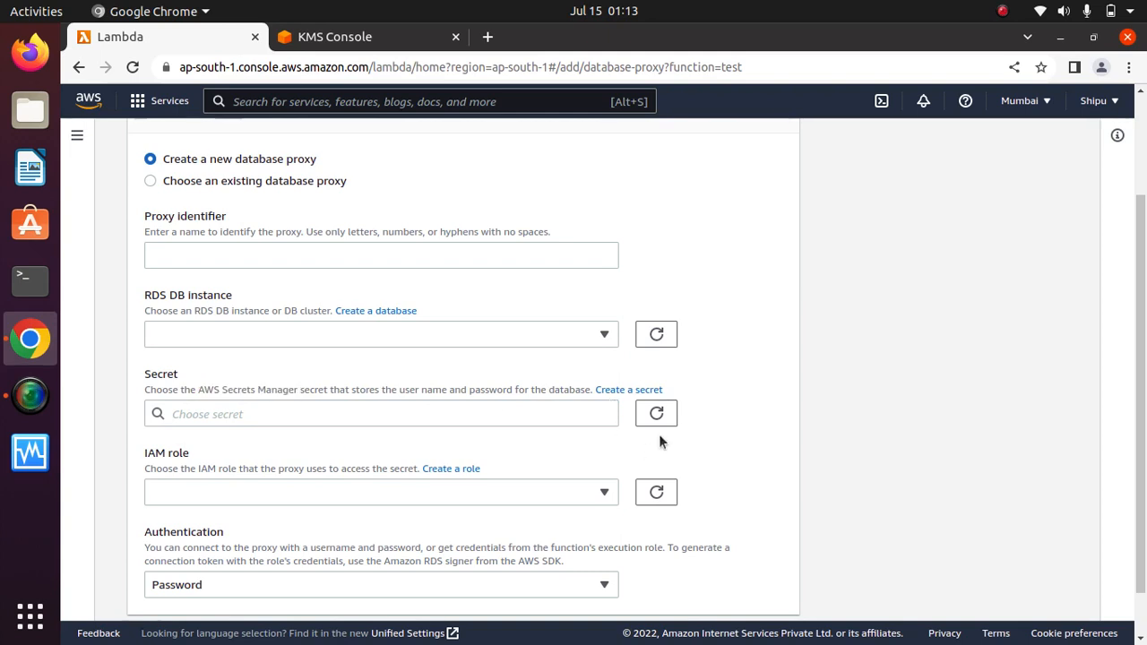
scroll(422, 448, down, 1)
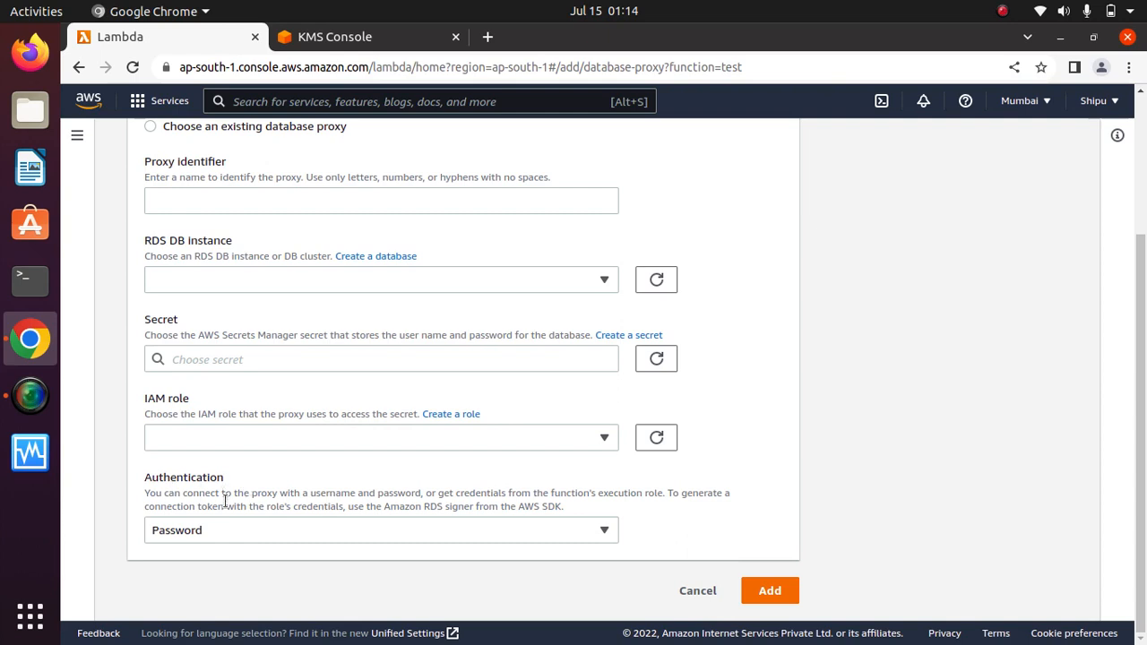
click(380, 536)
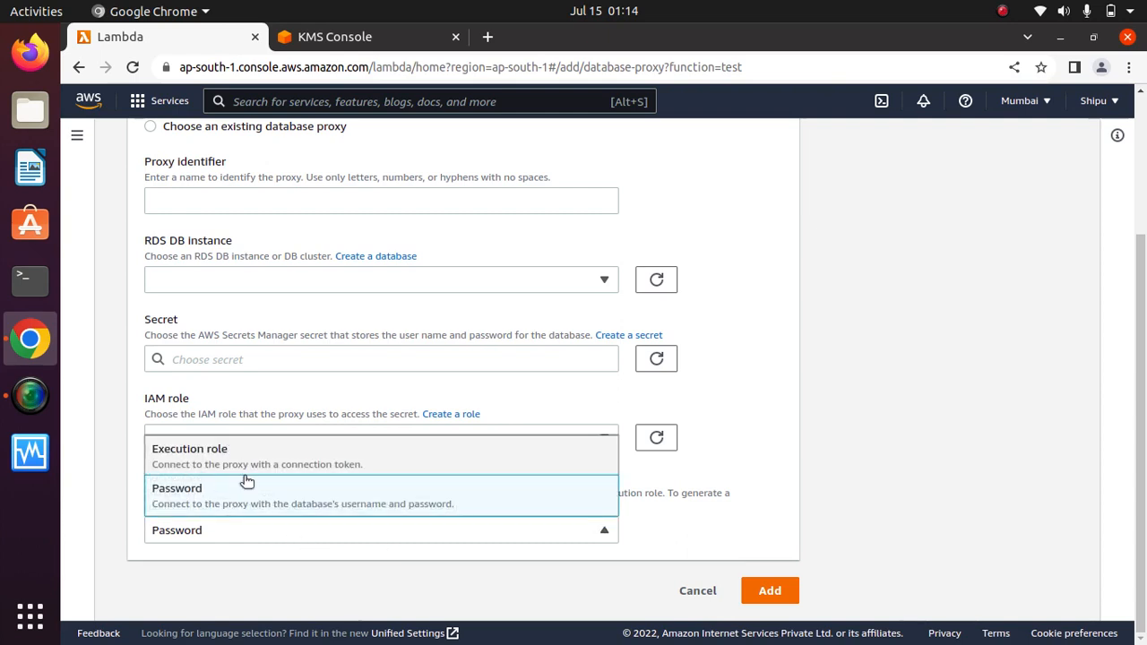
click(699, 530)
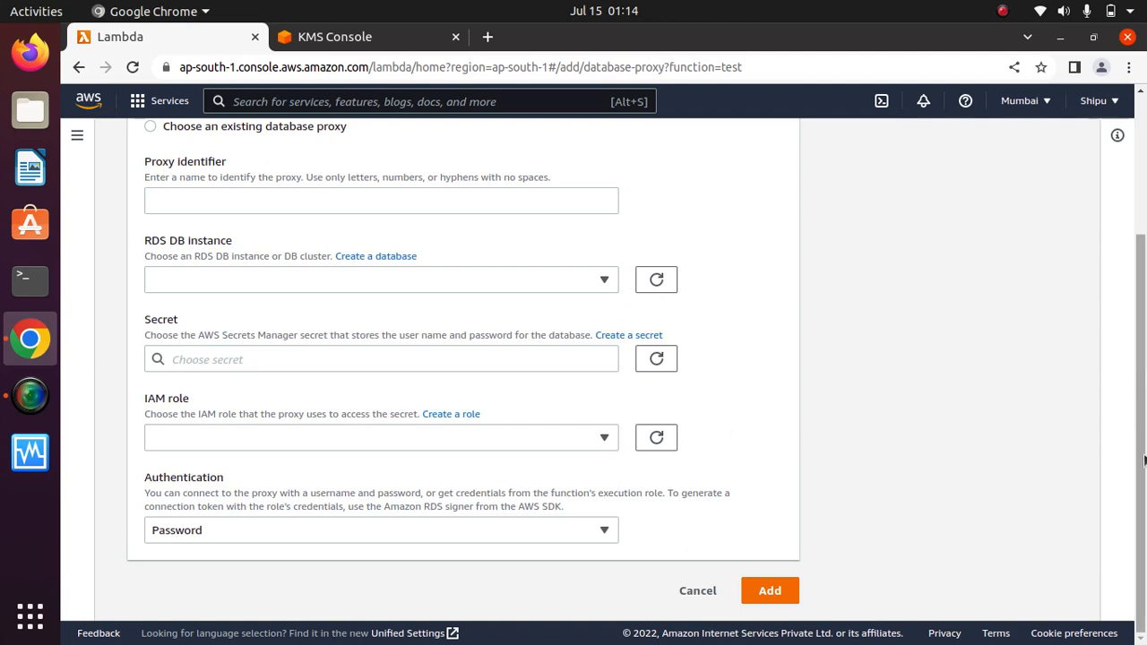
drag(1141, 459, 1119, 573)
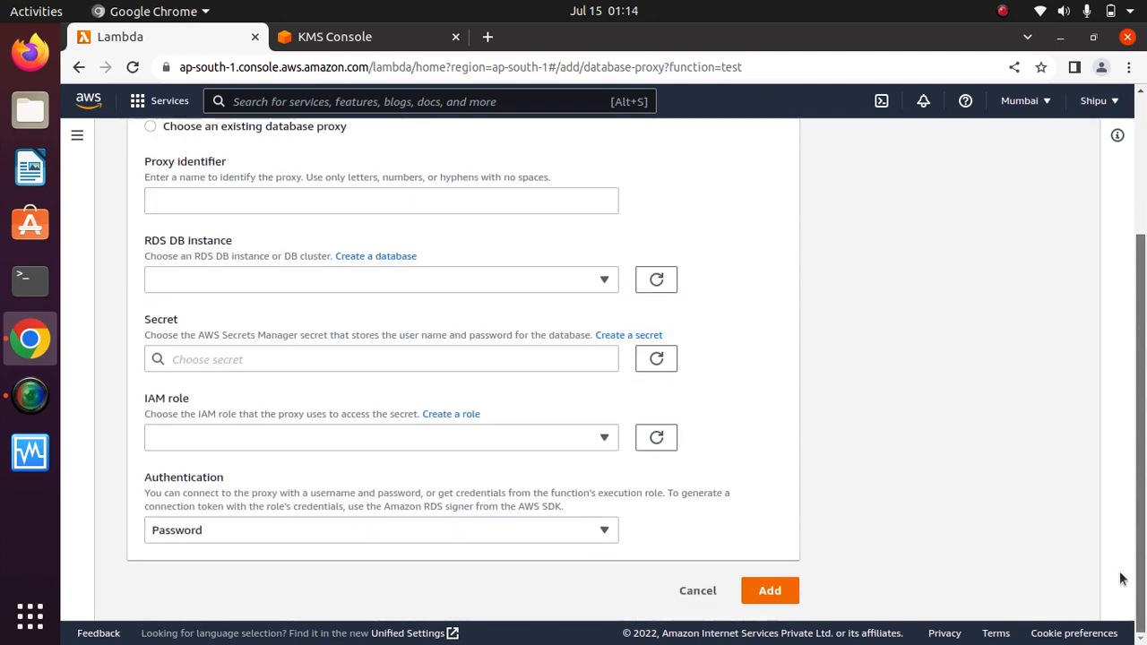
click(697, 590)
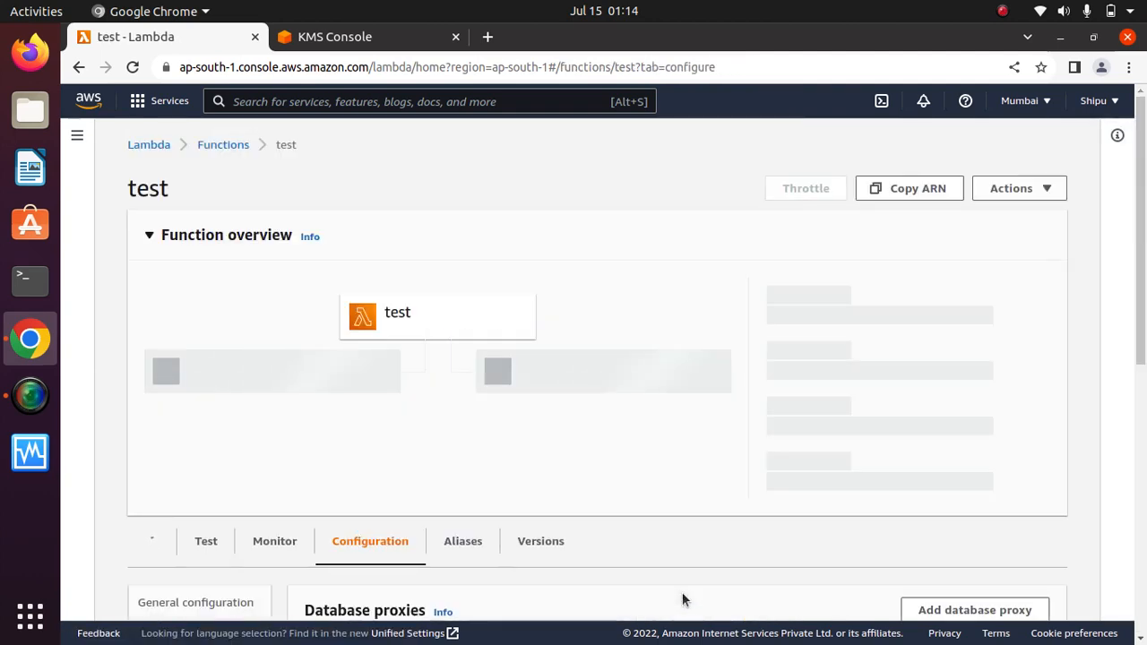
Show the test function's File systems settings.
scroll(1142, 262, down, 1)
drag(1142, 262, 1141, 502)
click(180, 541)
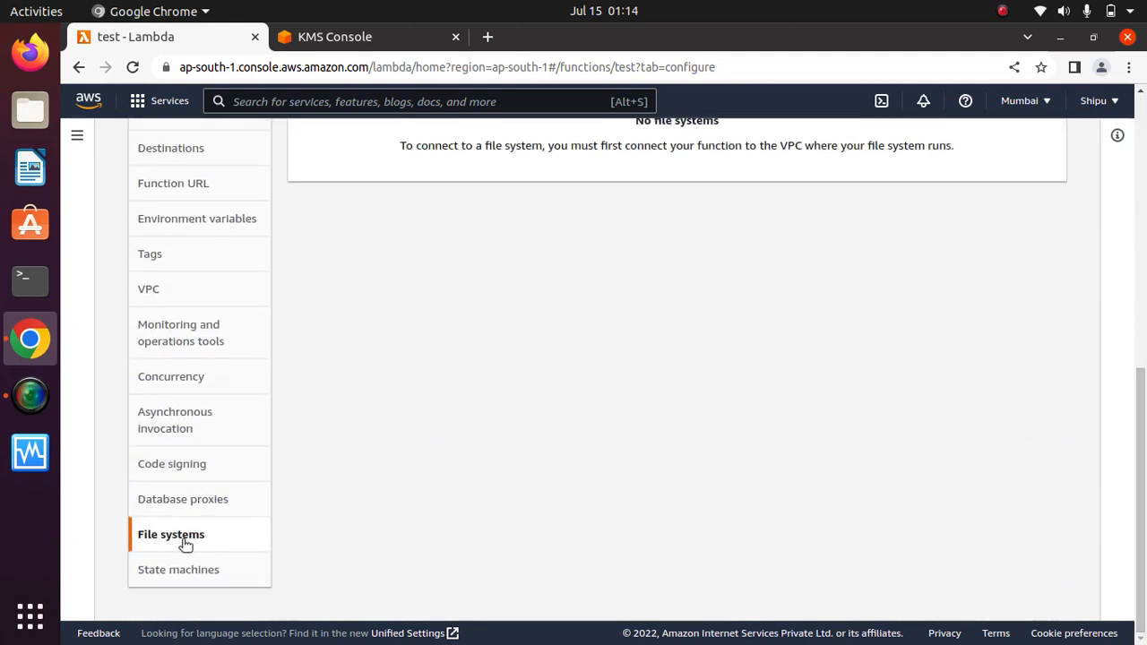
drag(1144, 461, 1143, 350)
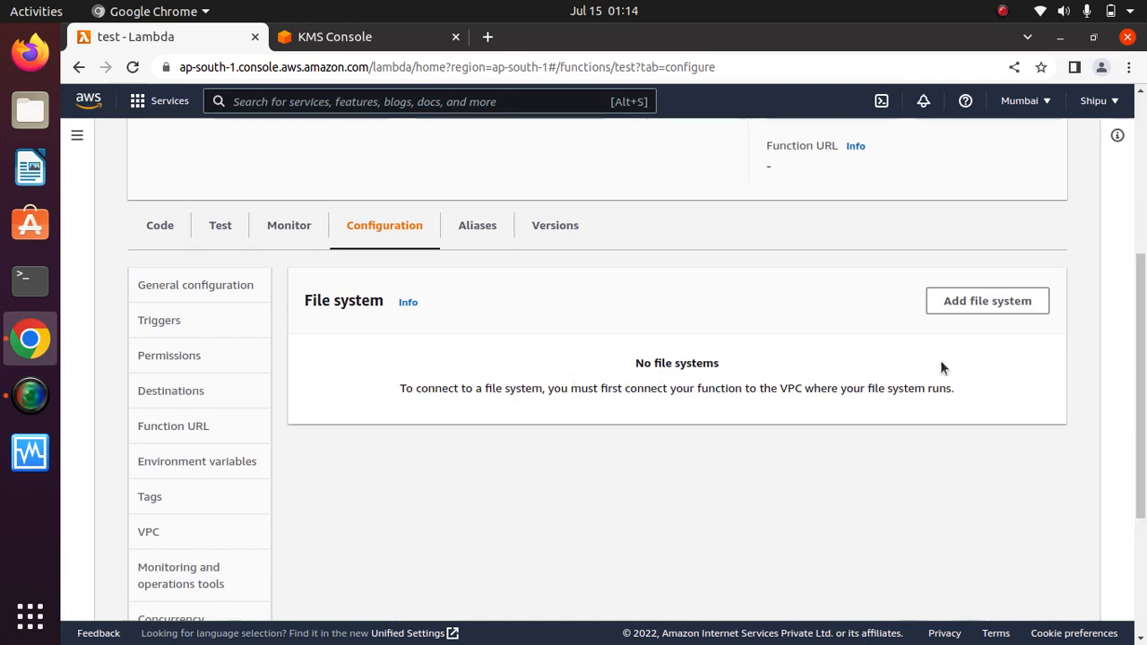
Open the Add file system form, review the Amazon EFS description, and leave without saving.
click(977, 347)
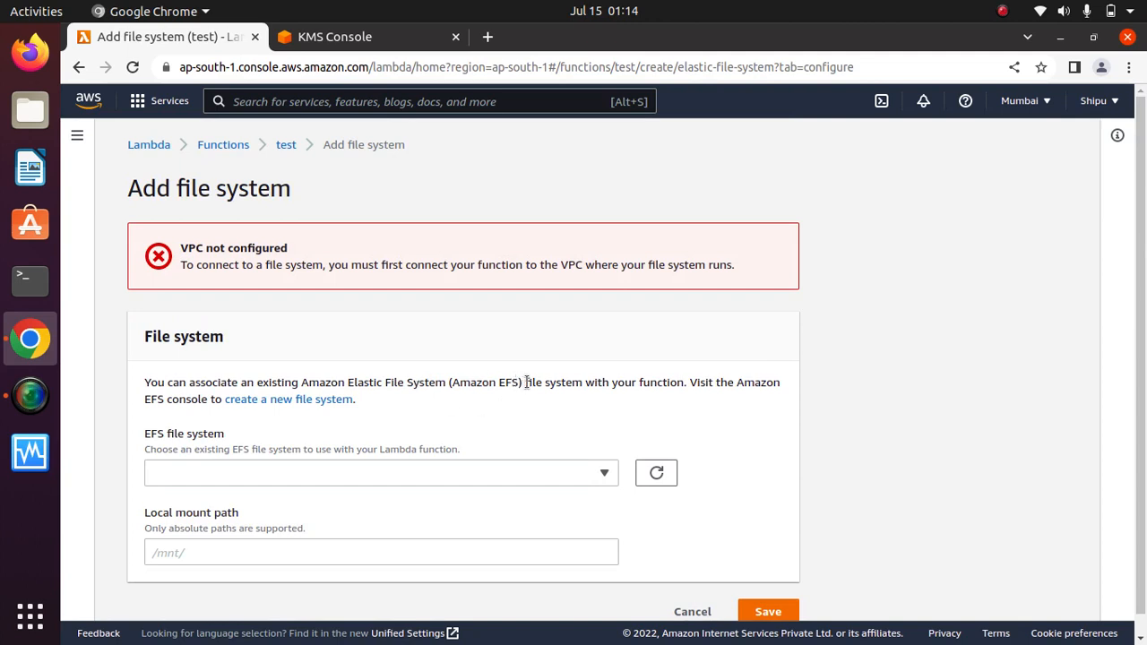
drag(529, 381, 438, 378)
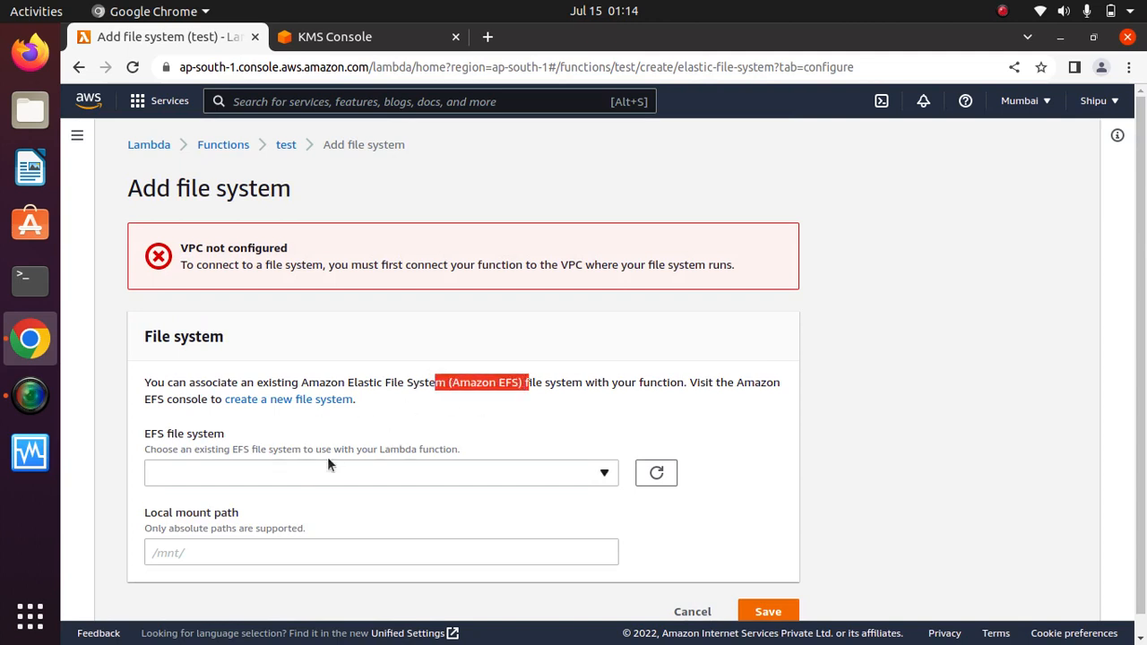
click(388, 410)
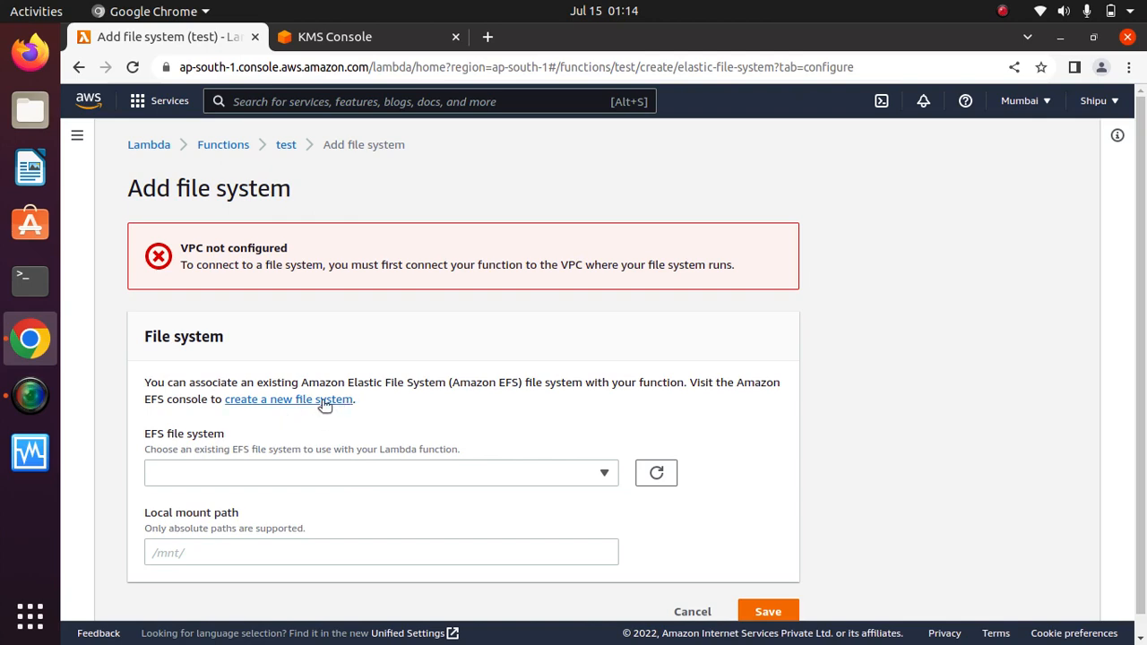
scroll(537, 484, down, 1)
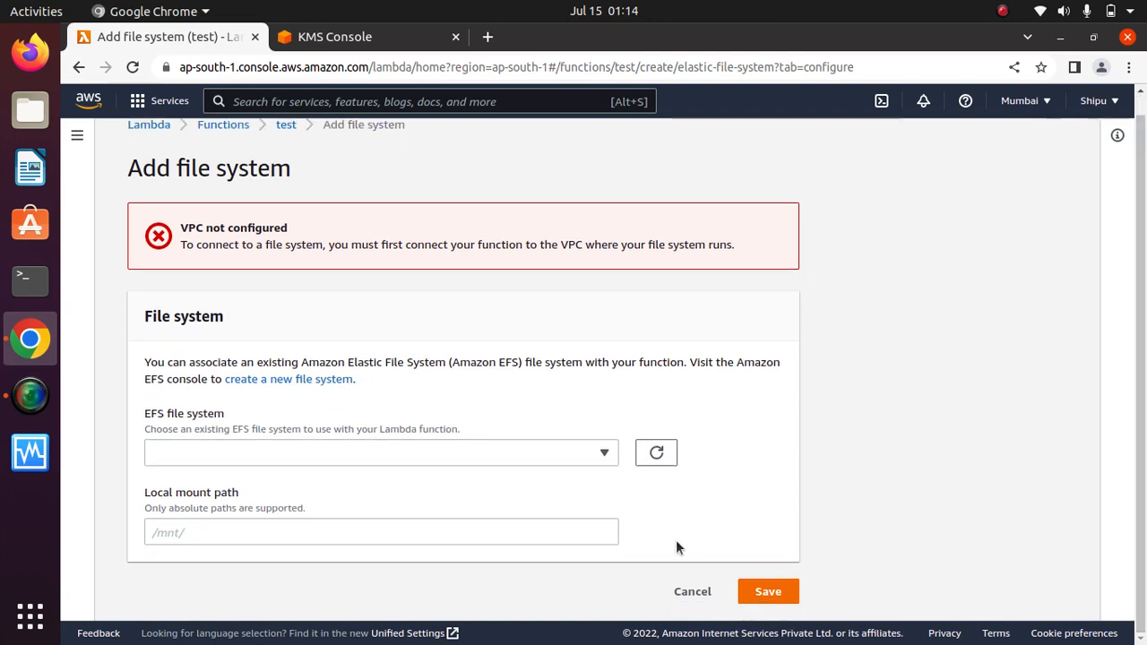
click(692, 591)
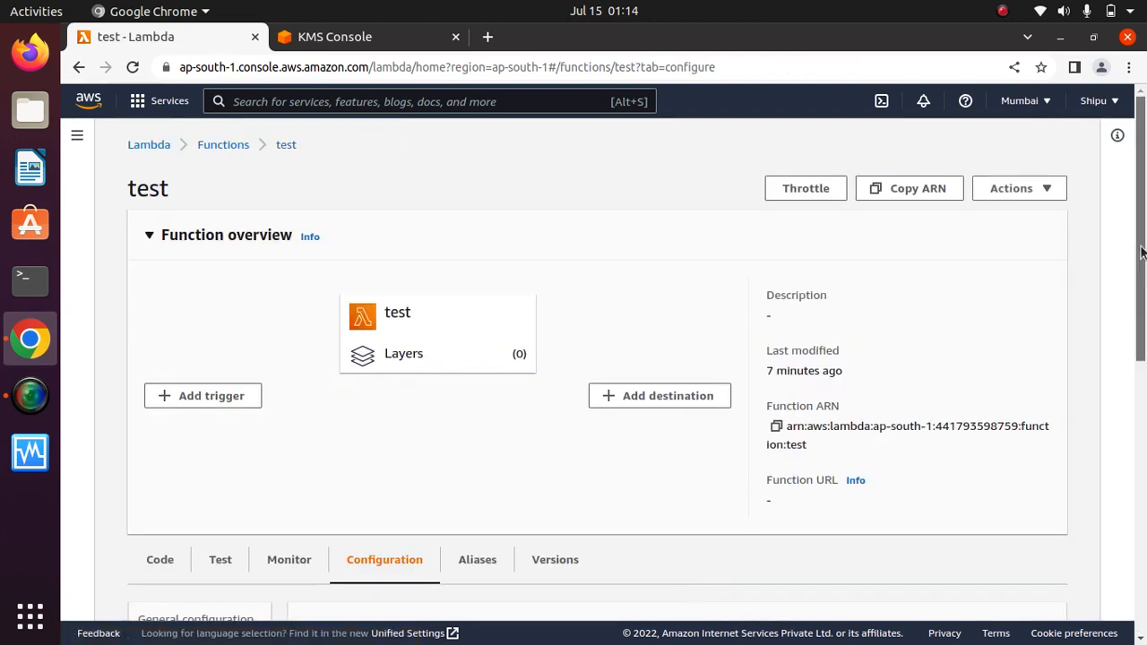
Show and scroll through the test function's State machines section.
drag(1142, 269, 1144, 573)
click(184, 572)
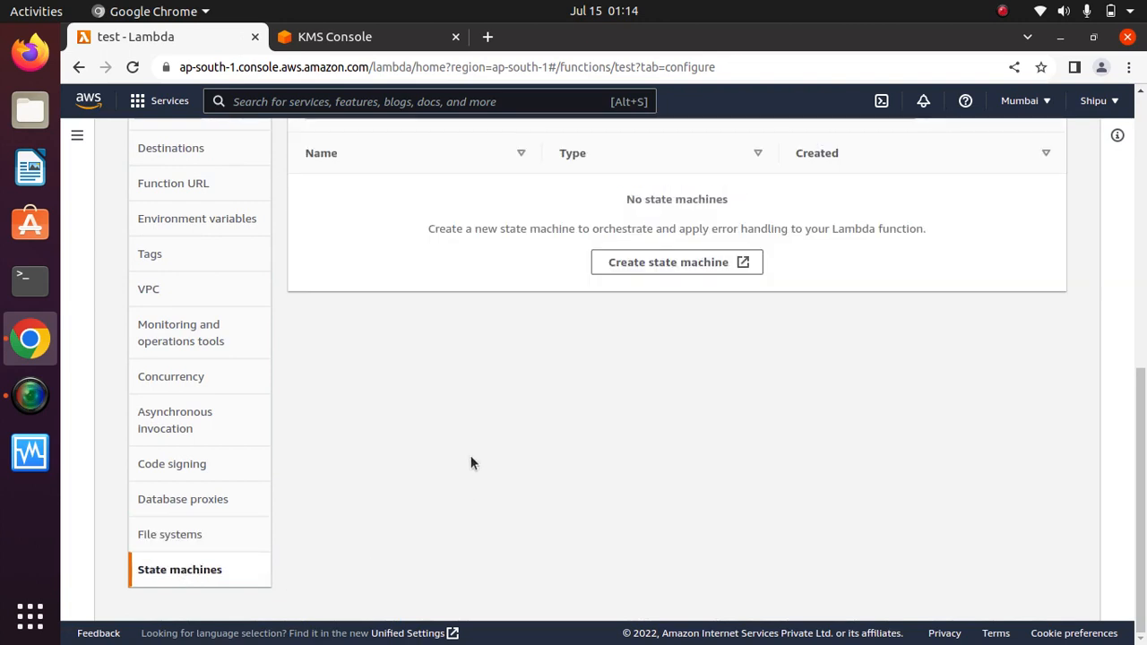
drag(1144, 472, 1145, 363)
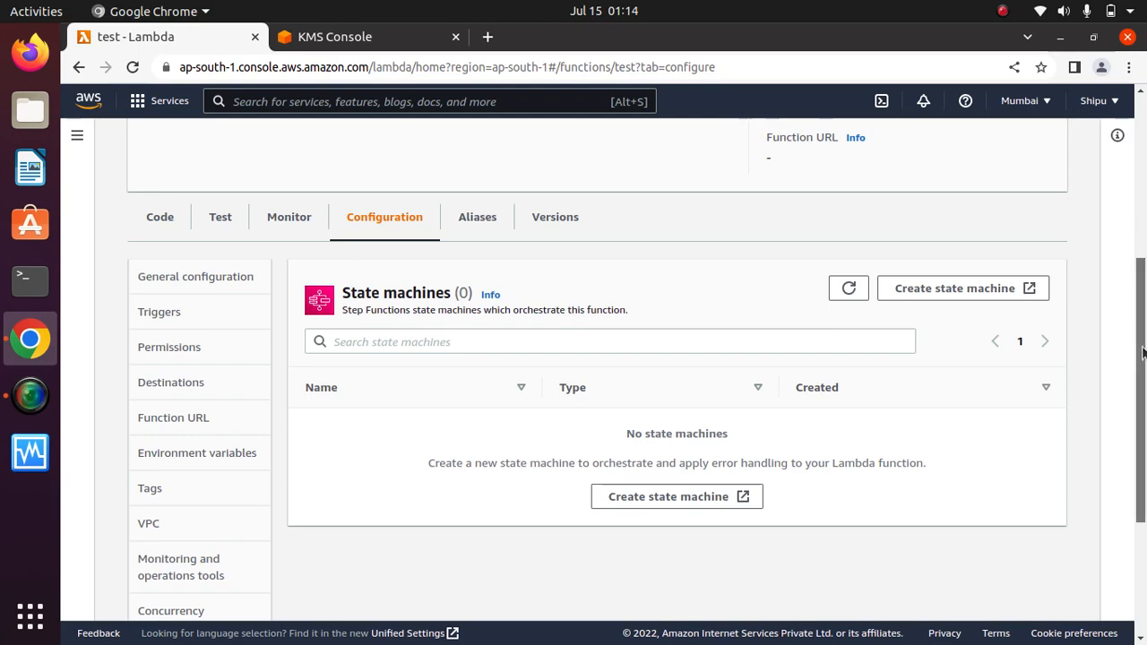
drag(1145, 313, 1145, 444)
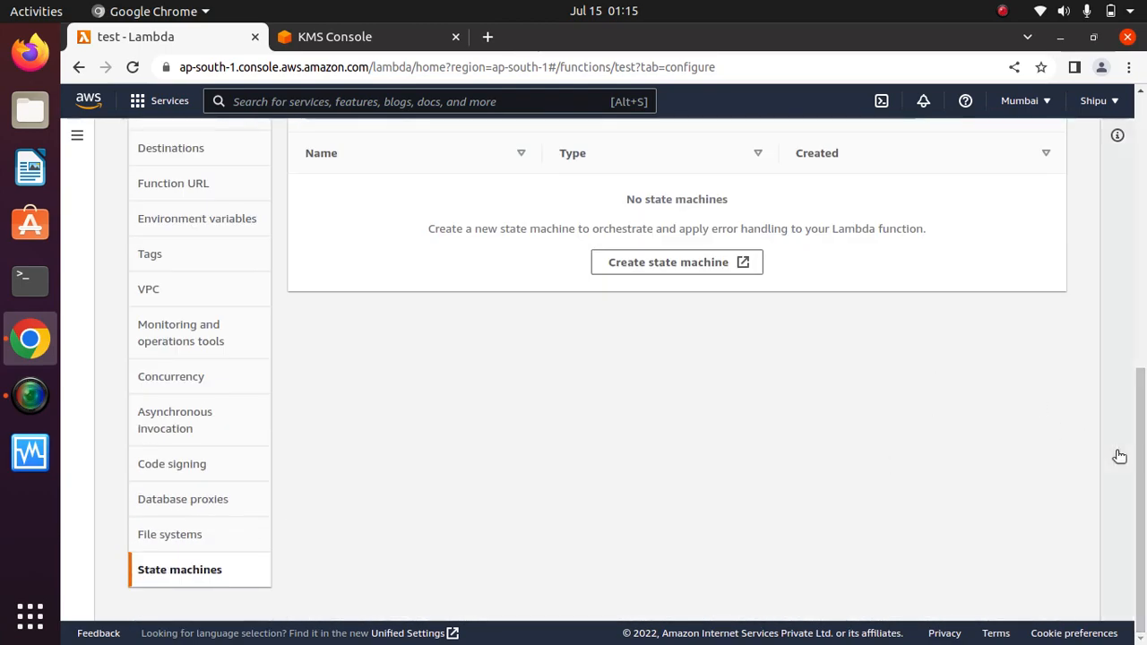
drag(1145, 506, 1145, 262)
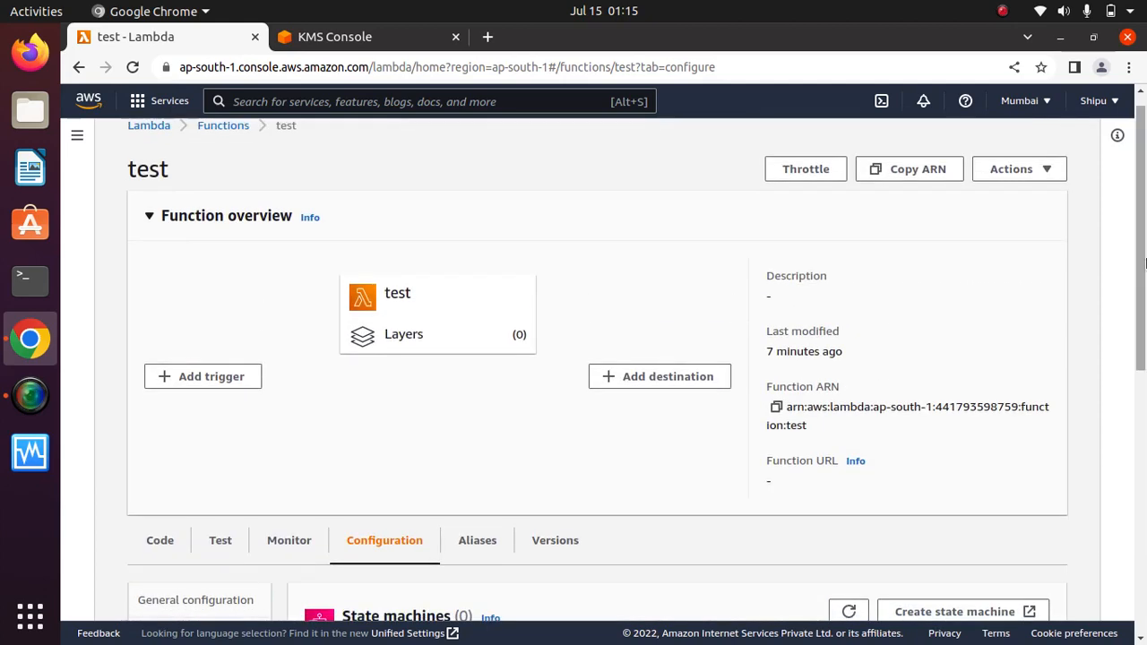
scroll(616, 358, down, 3)
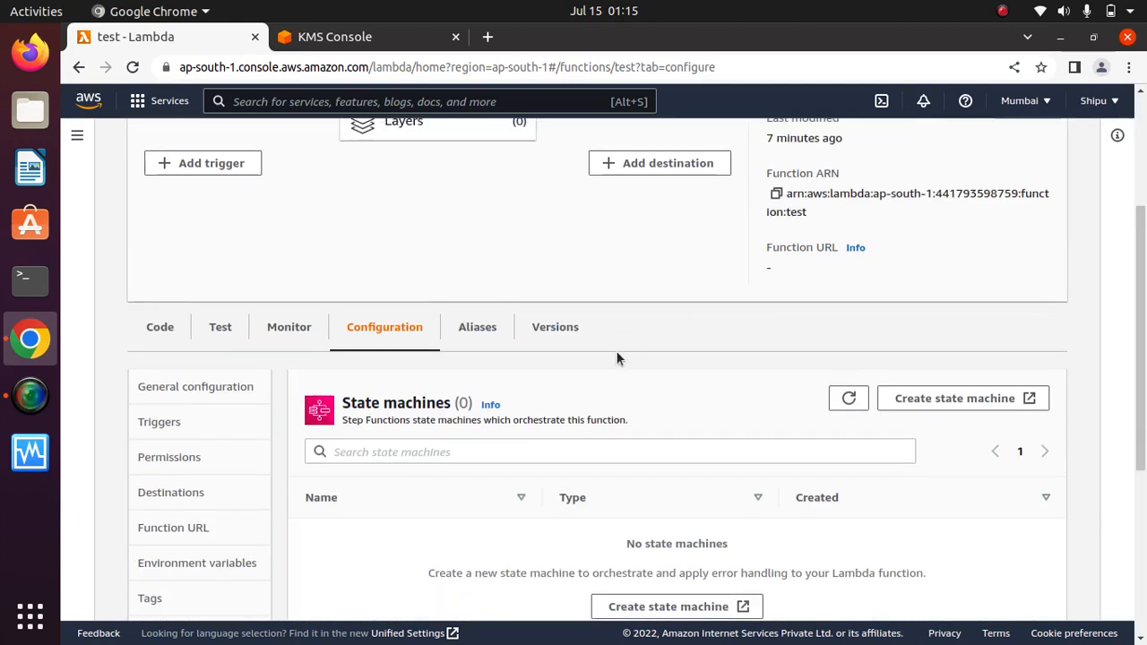
View the empty Aliases list and the Versions list holding only version 1.
click(460, 328)
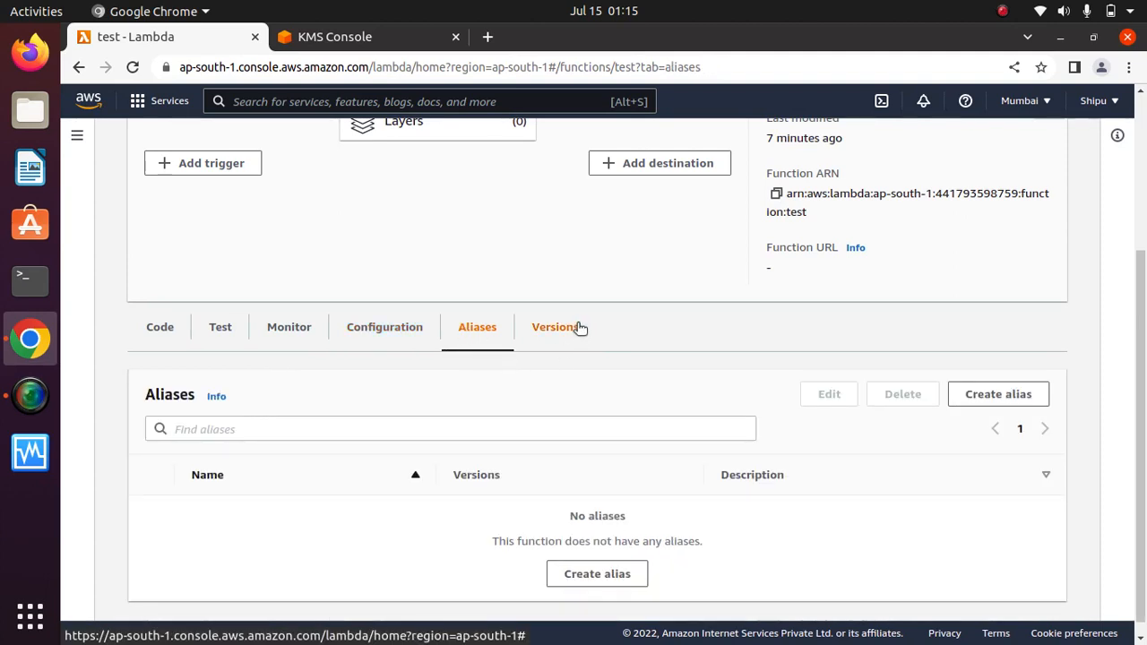
click(573, 328)
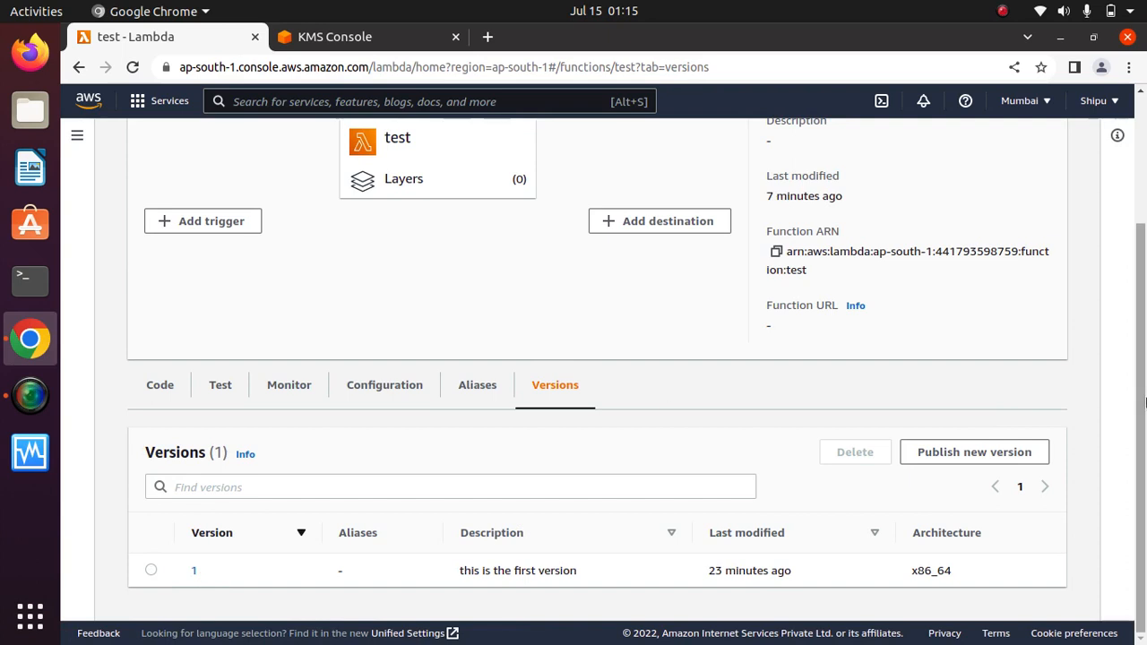
scroll(1144, 441, up, 4)
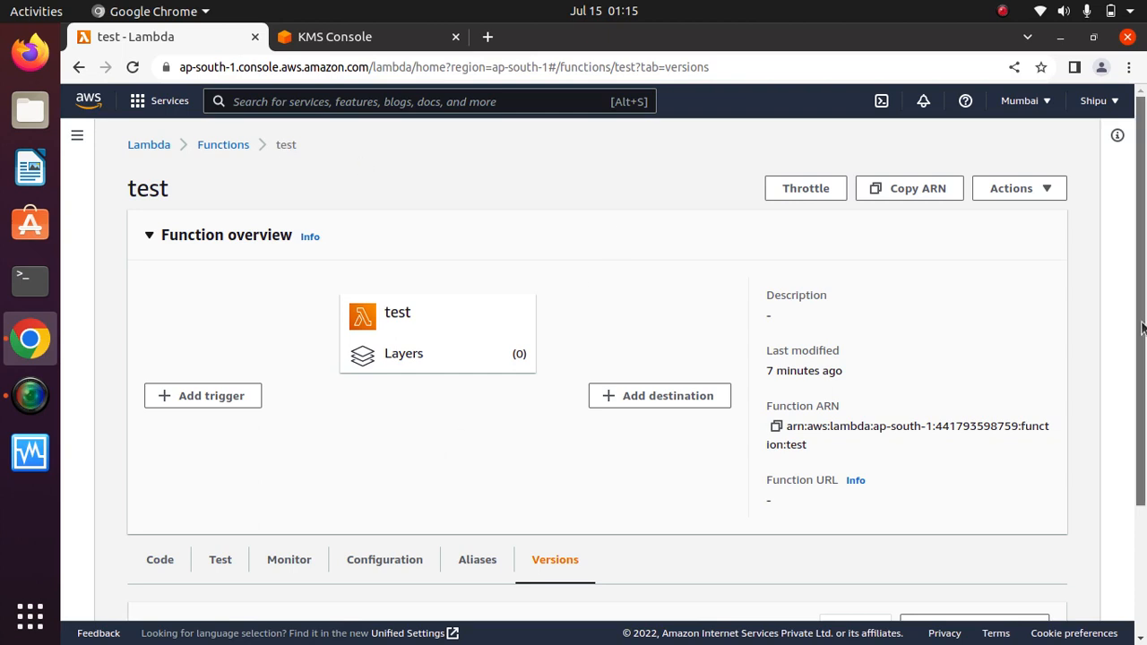
scroll(1141, 328, down, 4)
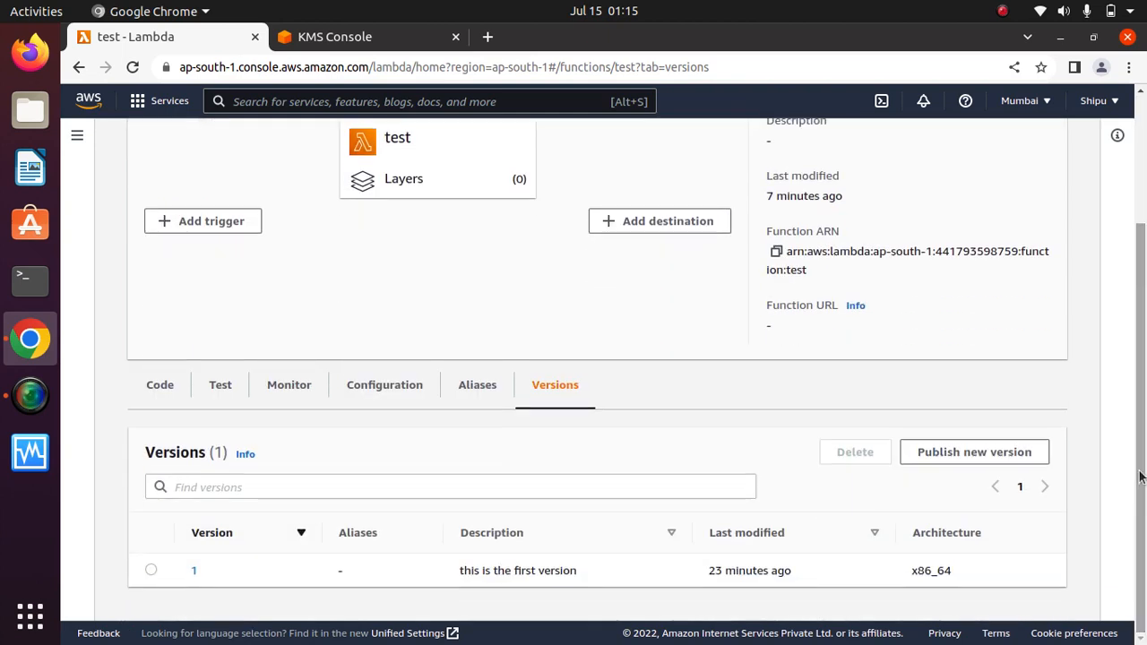
click(220, 385)
Edit line 5 of lambda_function.py to return "Goodbye dear friend" and save with Ctrl+S.
click(164, 404)
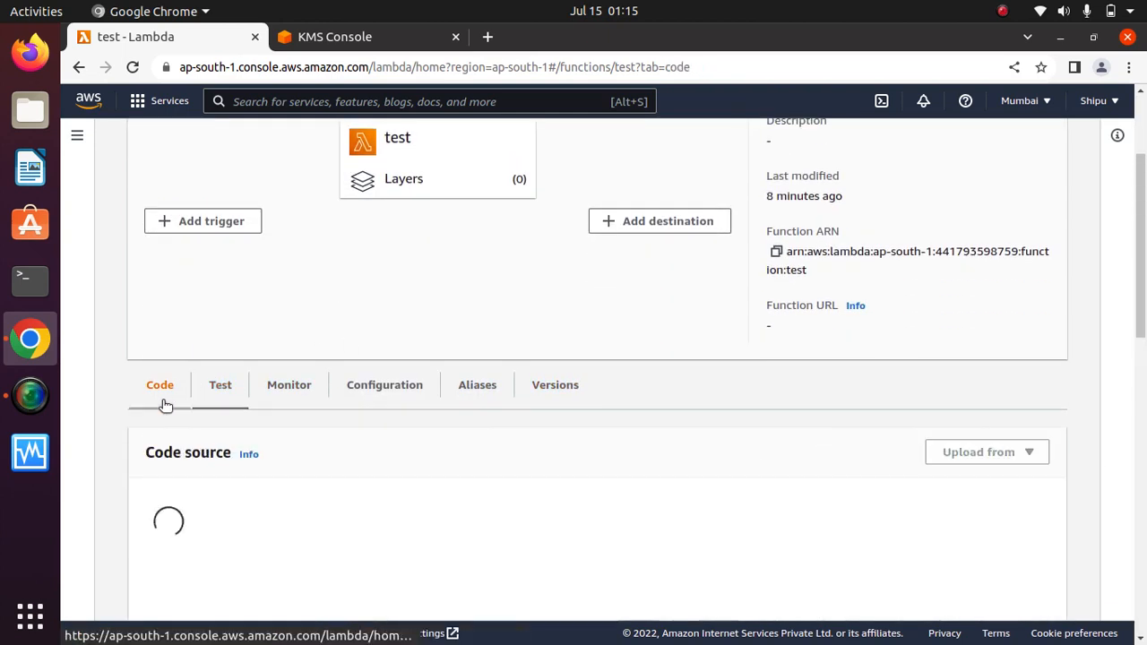
scroll(1135, 366, down, 4)
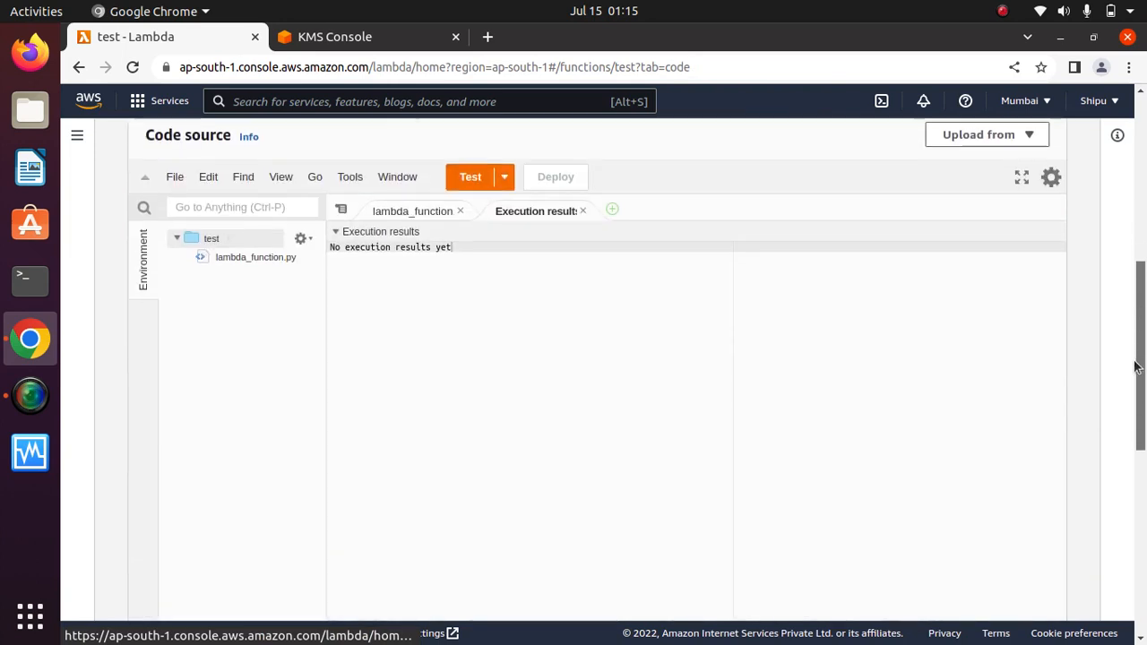
click(408, 216)
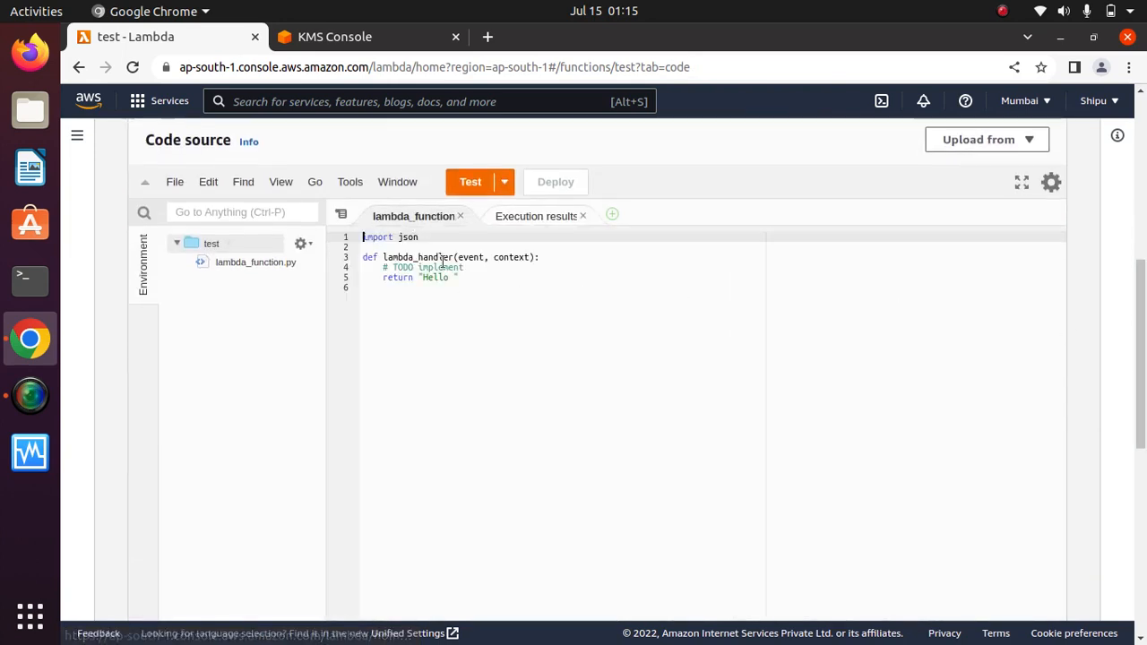
click(454, 277)
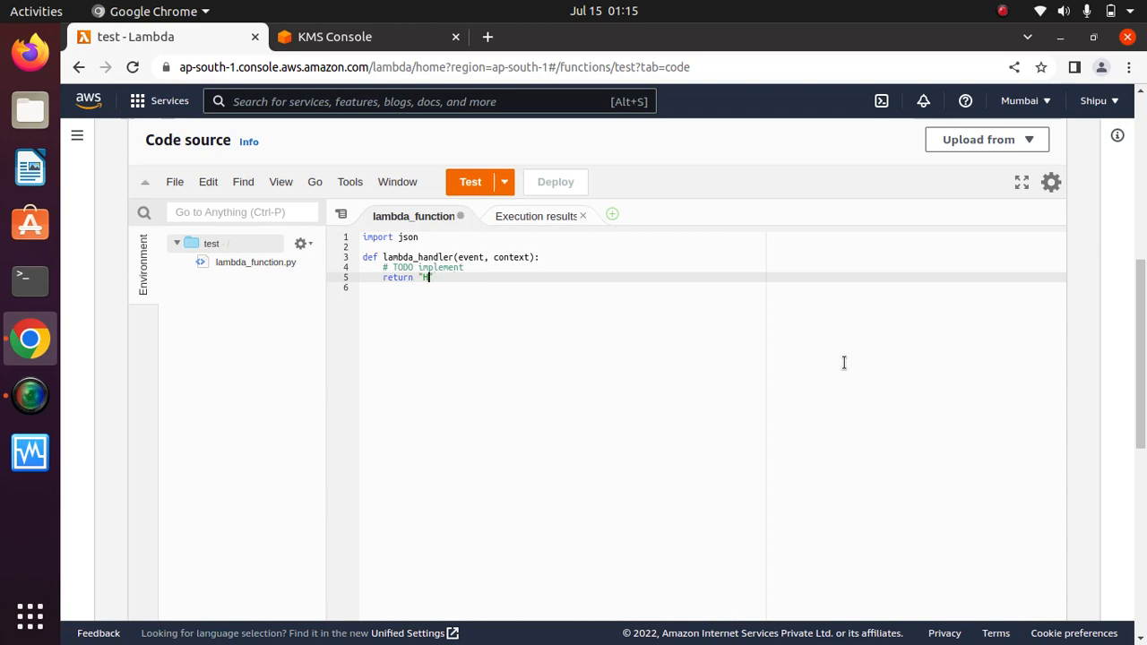
key(ctrl+s)
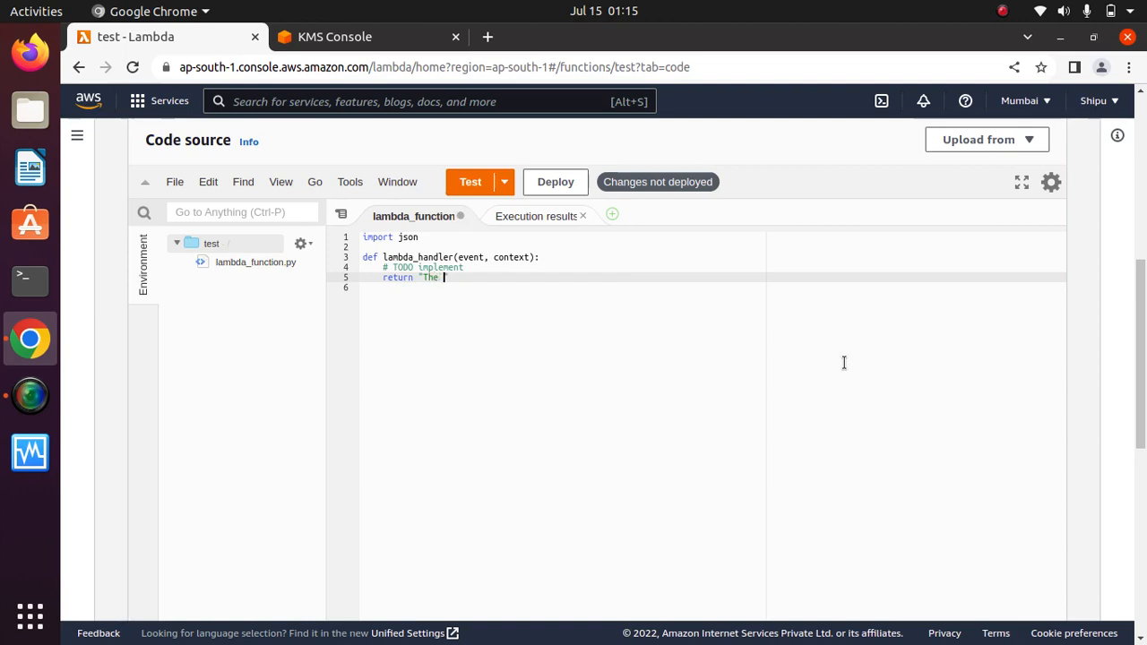
key(BackSpace)
key(BackSpace)
key(BackSpace)
key(BackSpace)
text(ear)
click(571, 182)
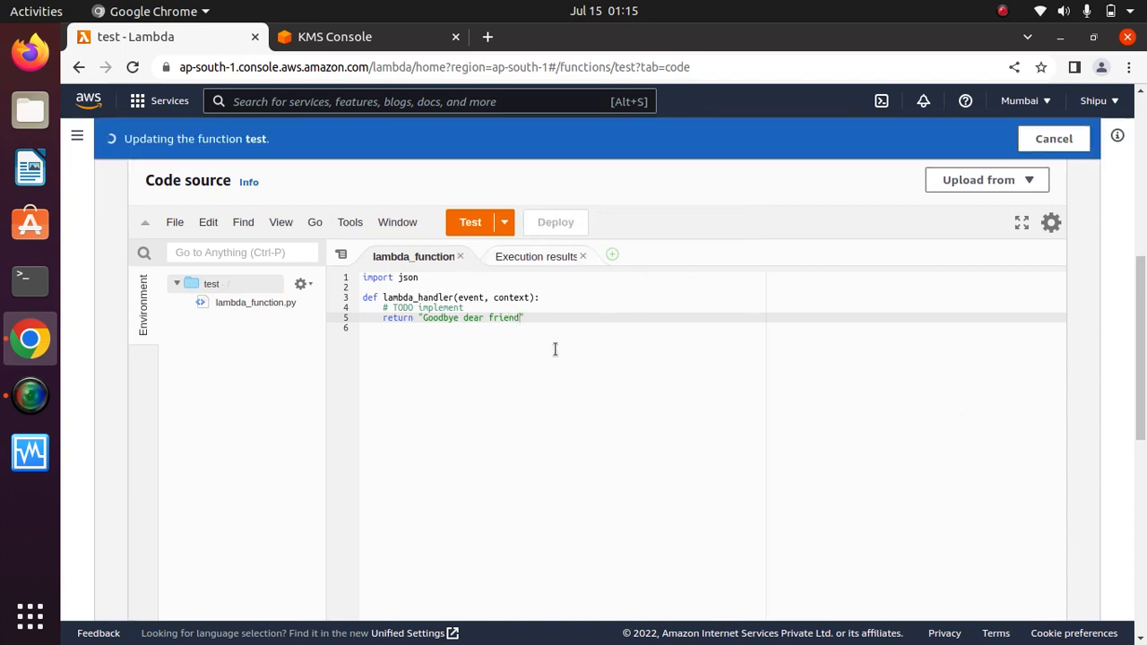
Run the function with test event demo and review the "Goodbye dear friend" response and logs.
click(471, 224)
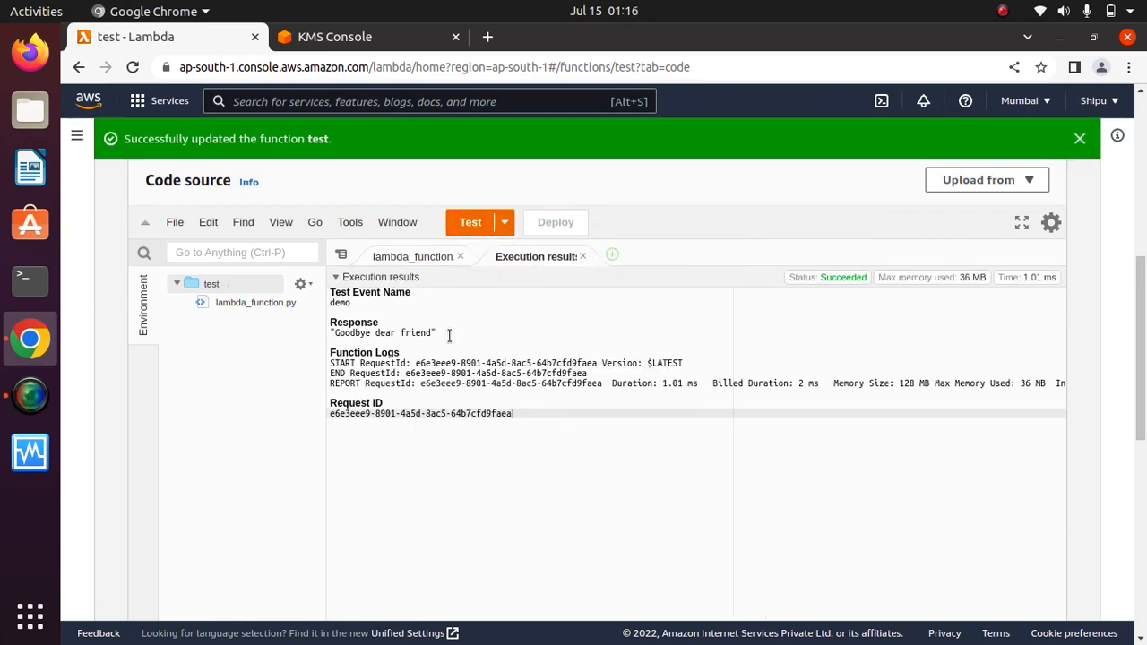
drag(450, 336, 332, 323)
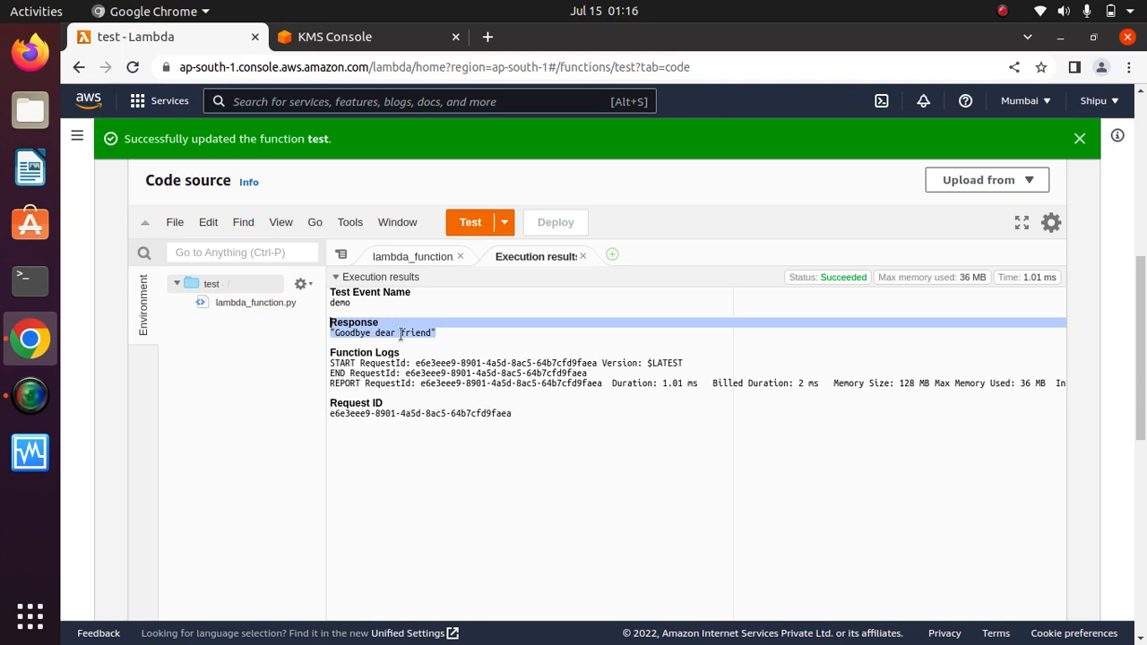
click(457, 337)
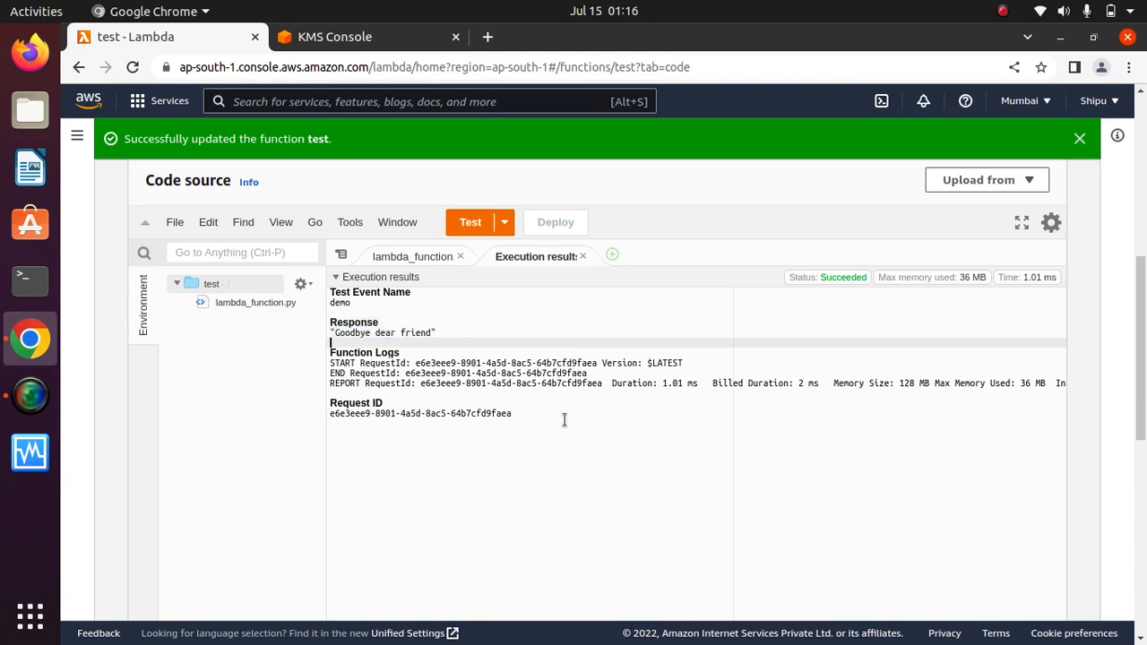
drag(384, 350, 593, 383)
drag(534, 423, 379, 409)
click(762, 474)
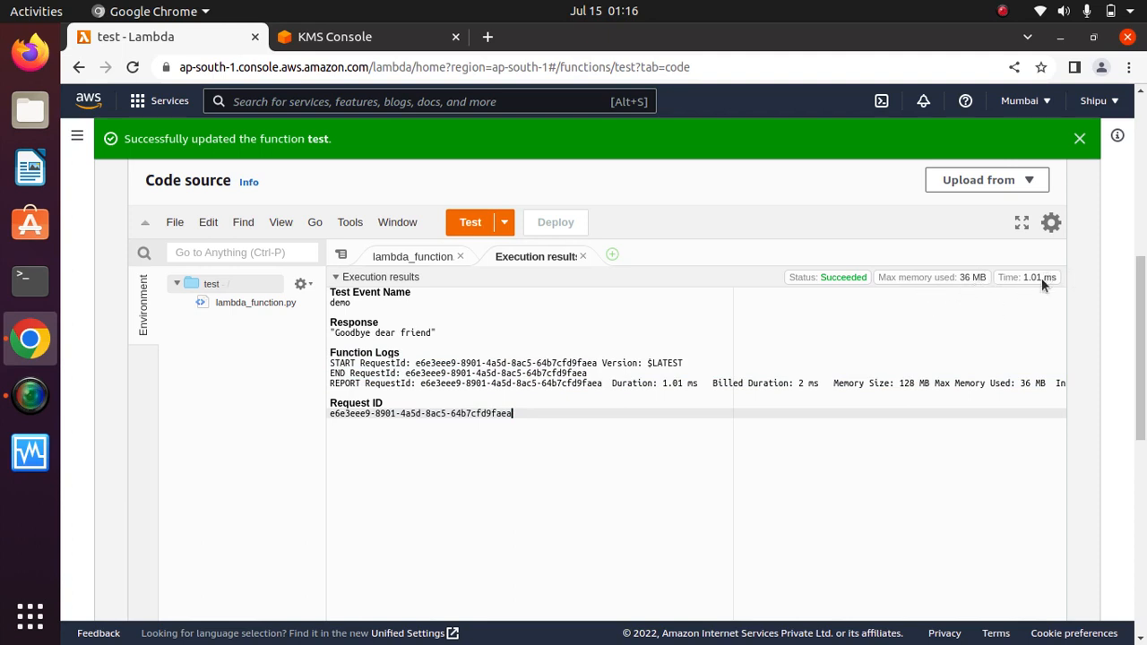
Scroll the execution results and return to the lambda_function code.
mouse_move(1037, 287)
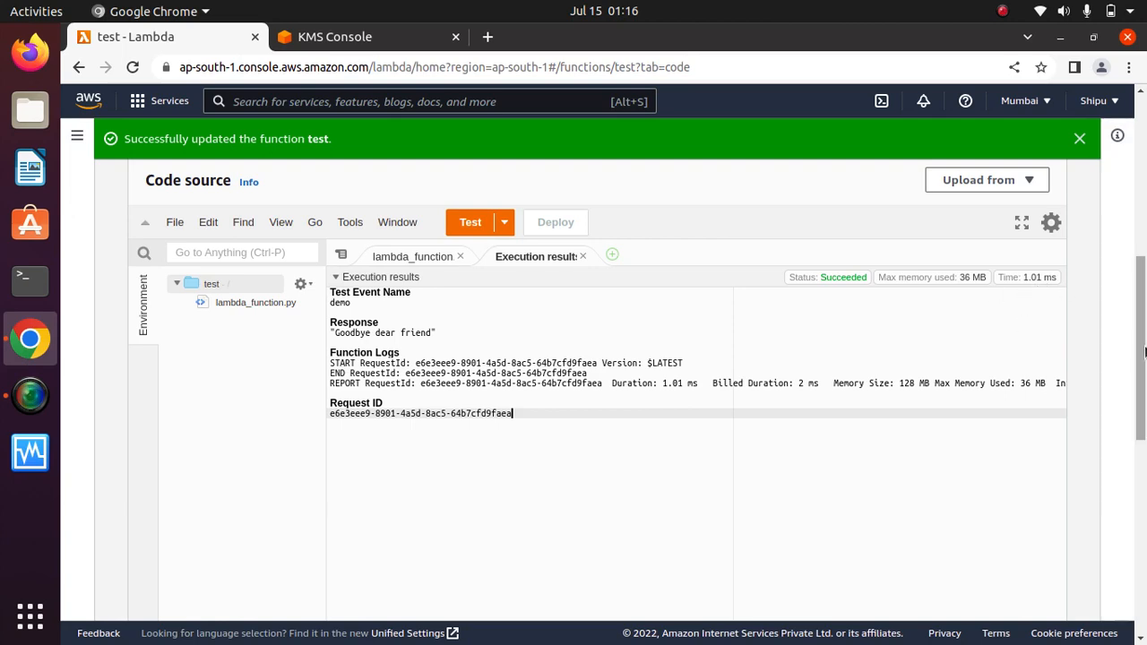
drag(1143, 352, 1143, 266)
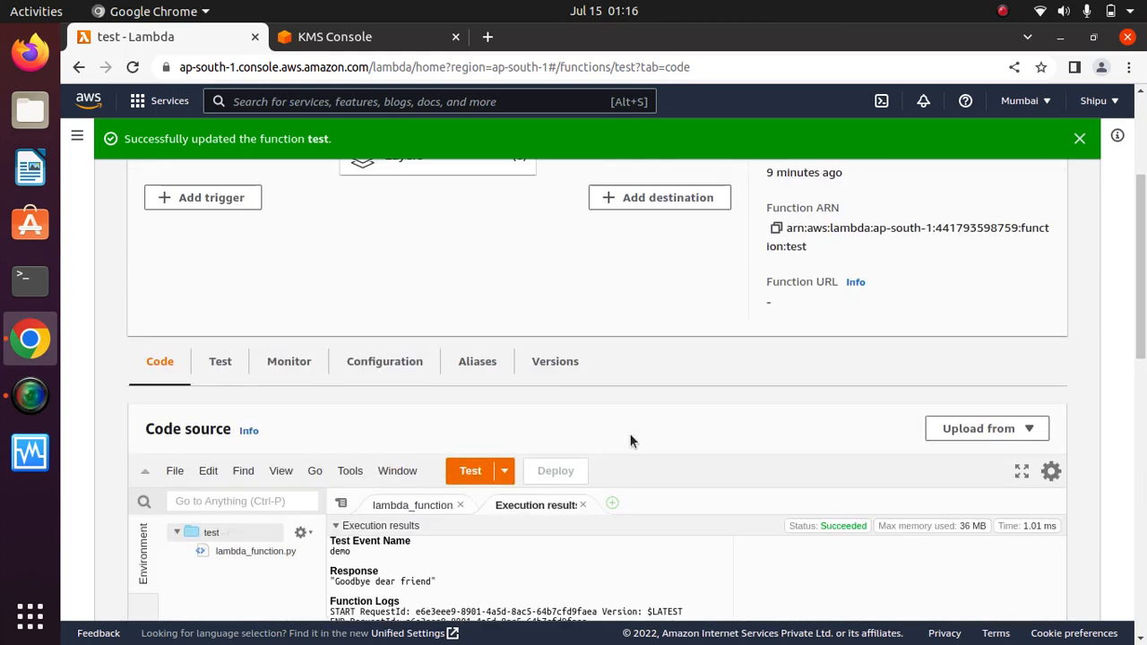
drag(1144, 307, 1143, 347)
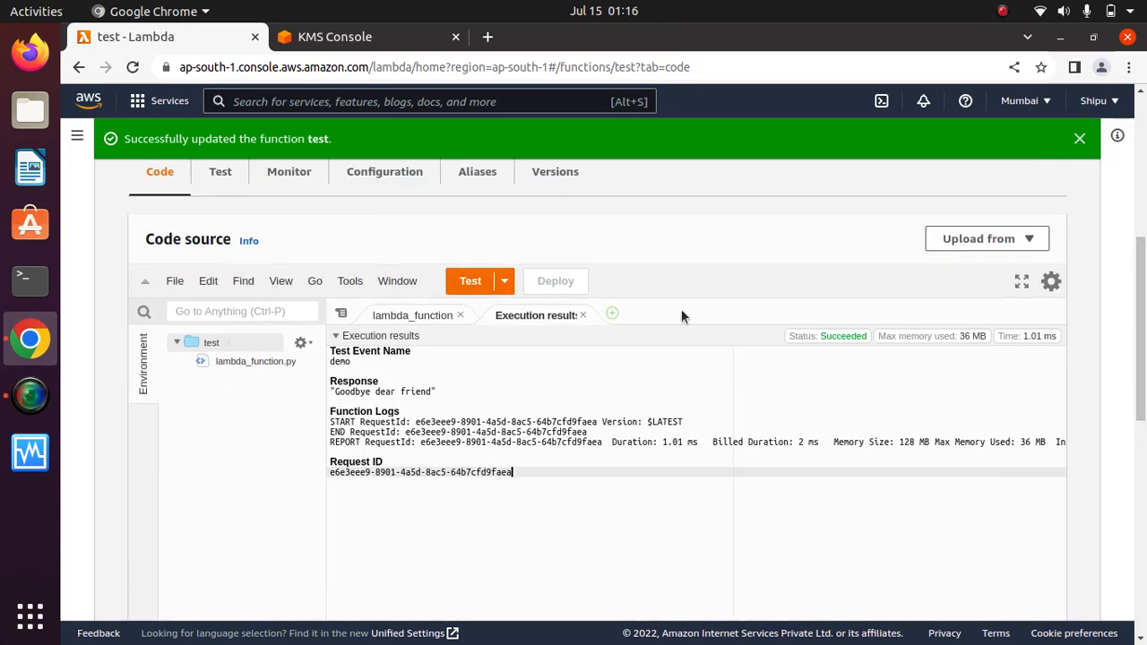
click(412, 316)
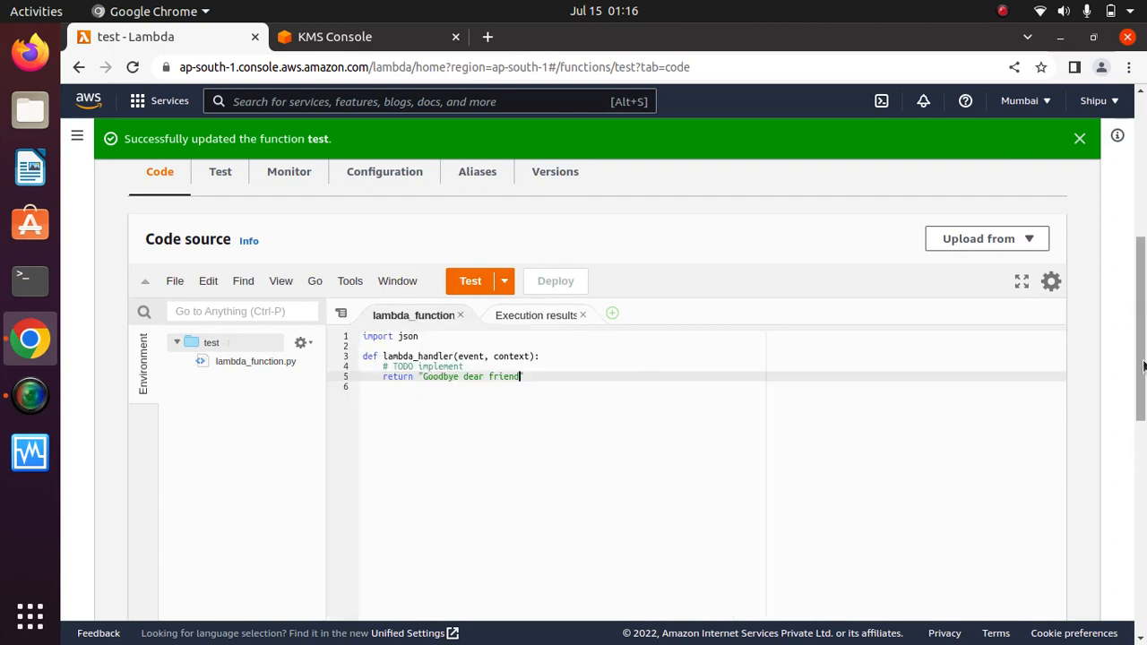
drag(1144, 367, 1145, 222)
Publish version 2 of the test function with the description 'this code is for prod'.
click(1045, 230)
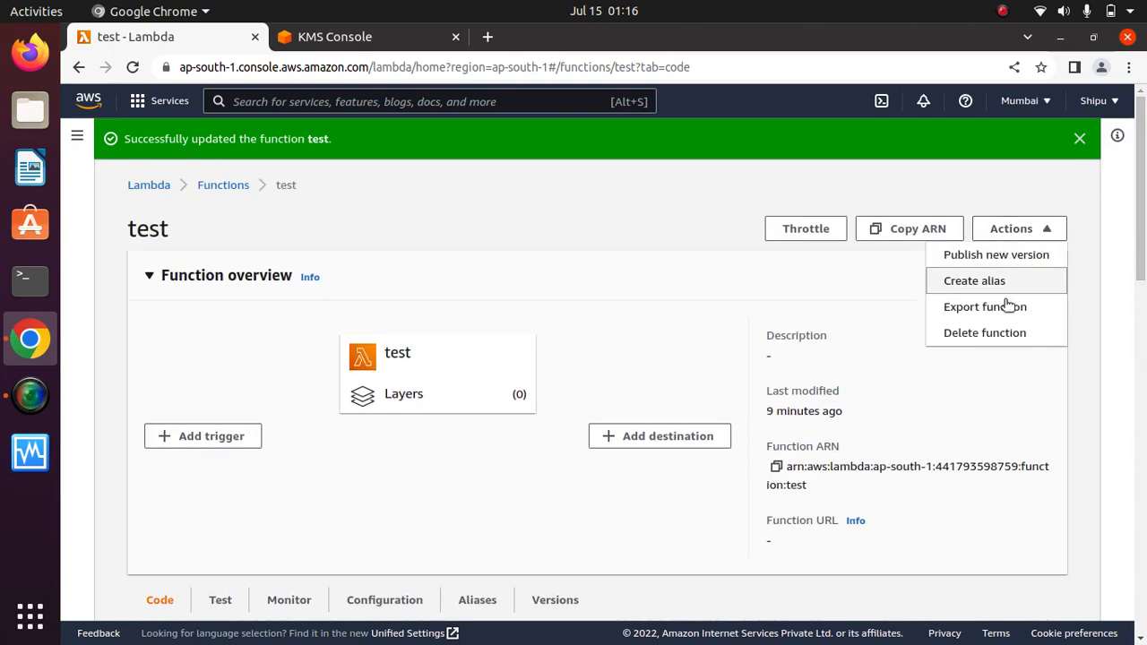
click(987, 259)
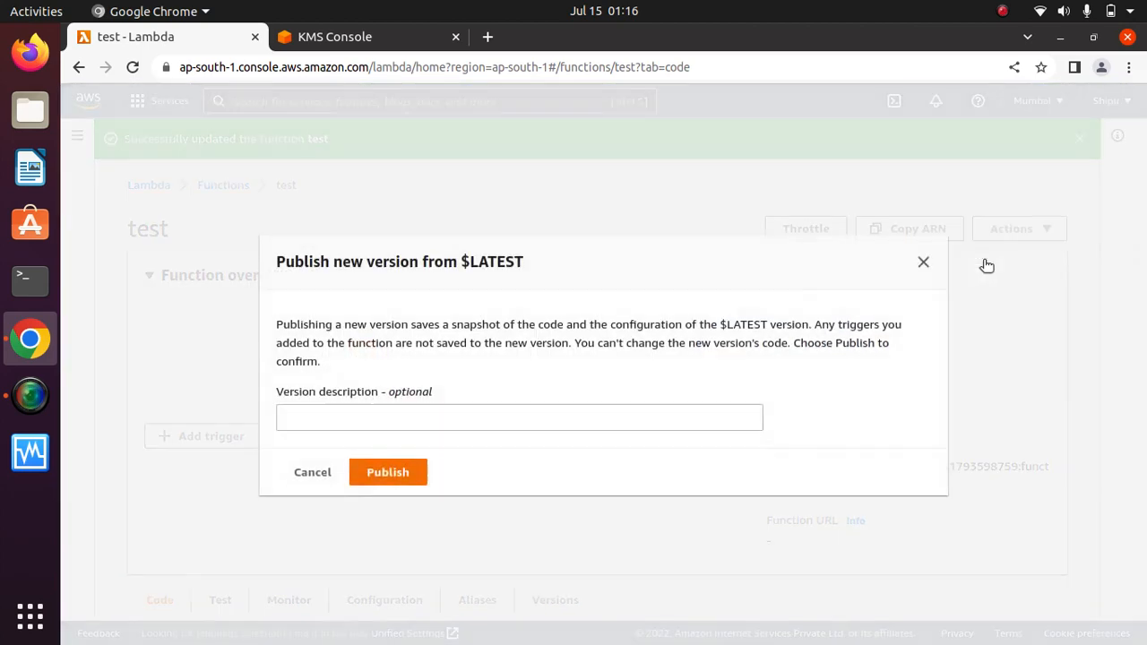
click(529, 415)
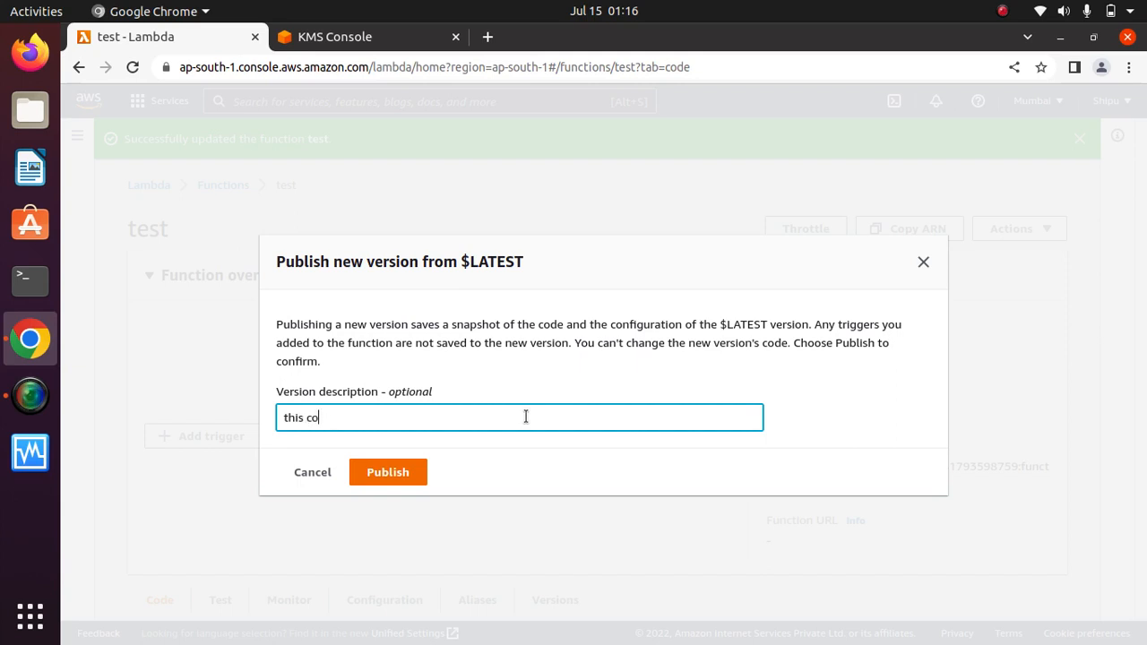
text(de is for prod)
click(385, 472)
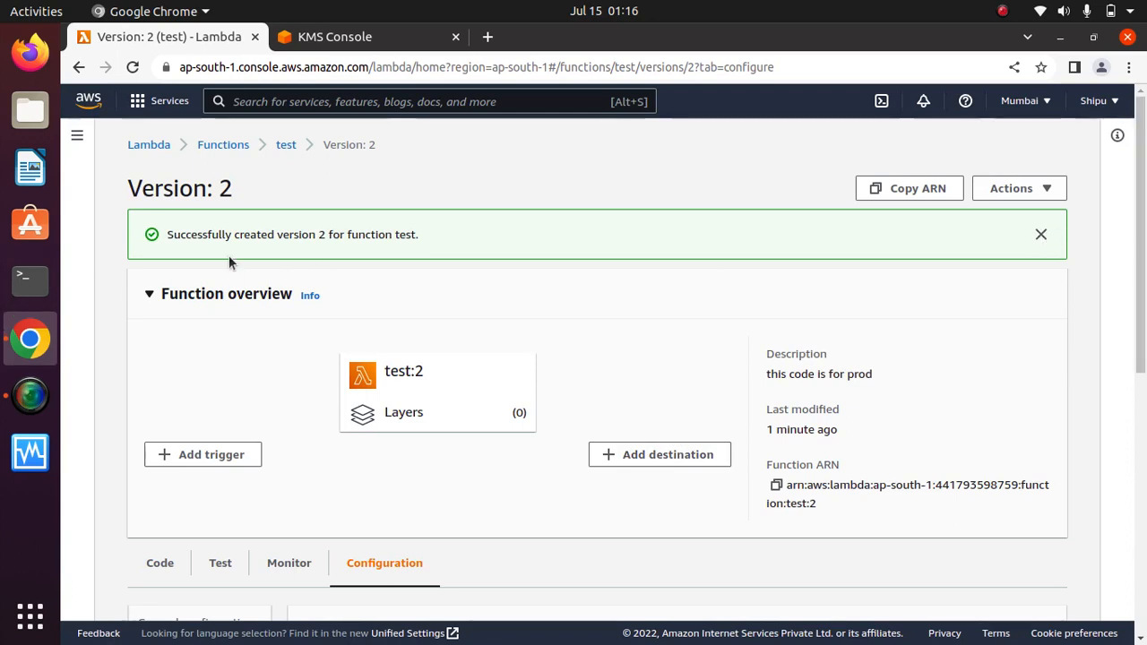
Close the version 2 success banner and go back to the test function via its breadcrumb.
drag(418, 235, 208, 238)
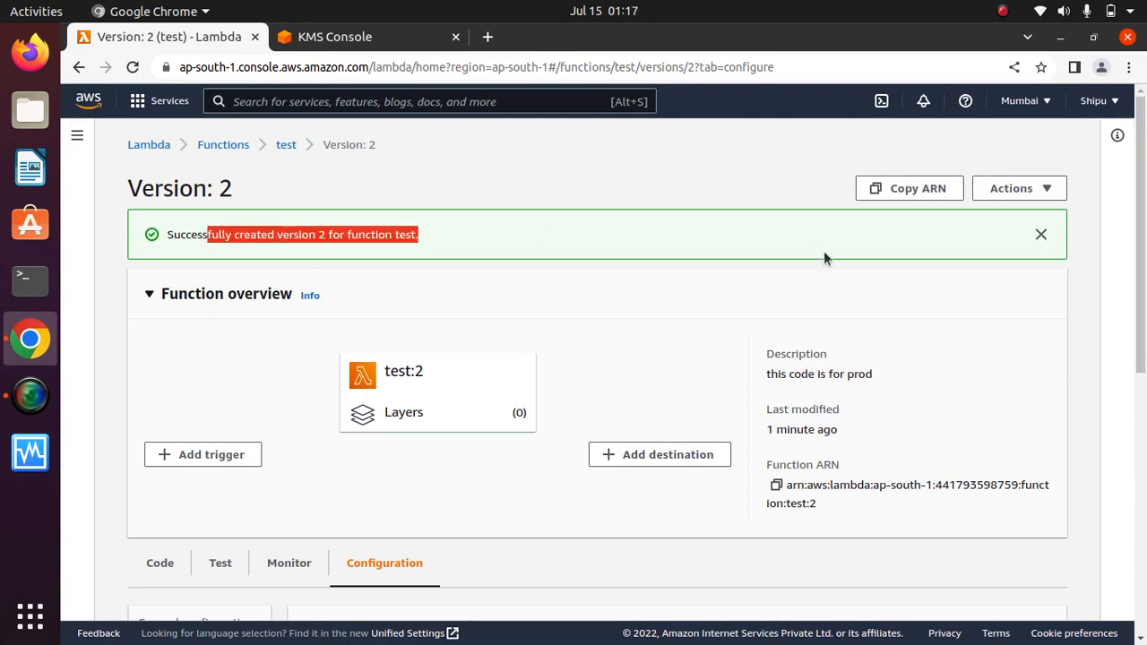
click(734, 244)
click(1040, 235)
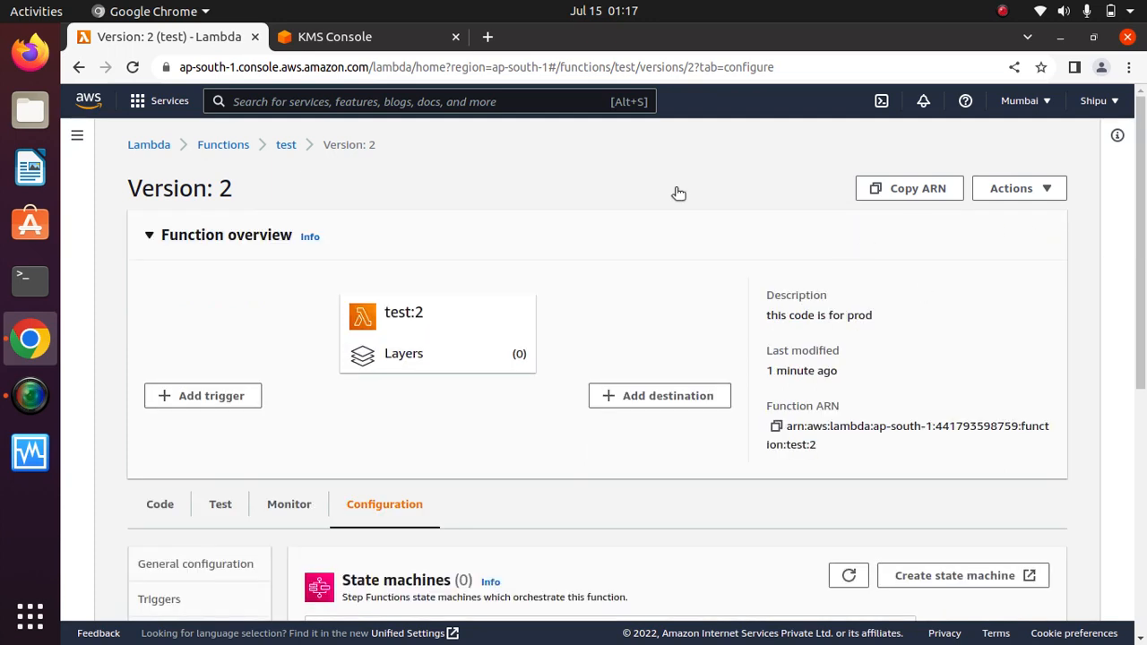
click(285, 145)
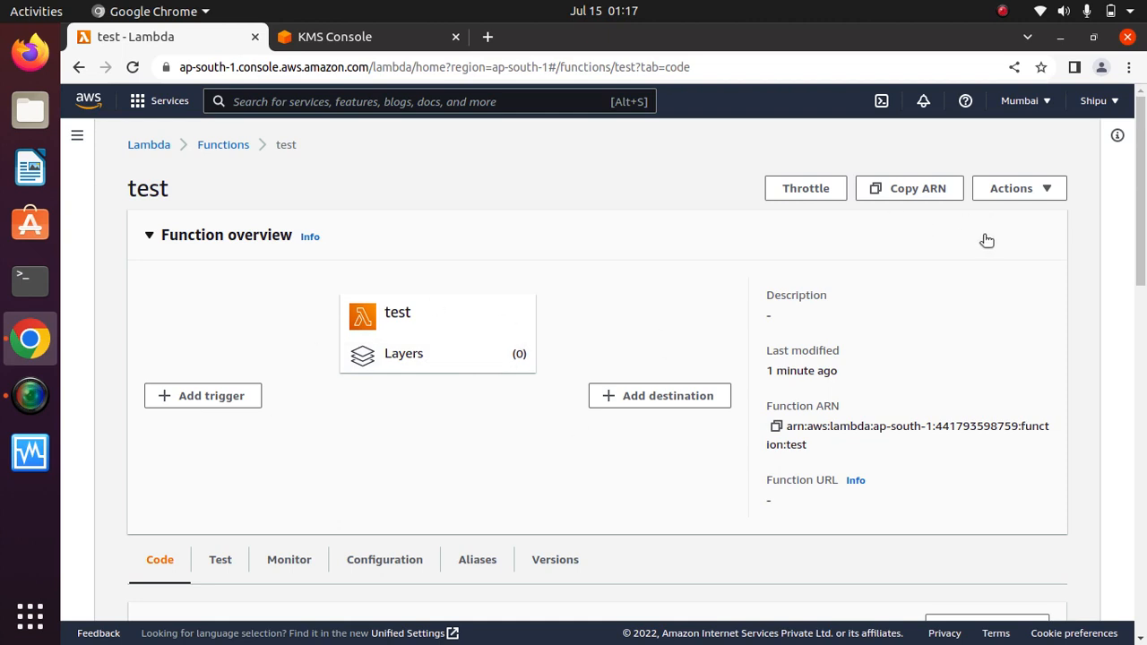
Open version 1 from the test function's Versions list and show its Code tab.
mouse_move(1141, 237)
mouse_down()
mouse_move(1141, 268)
mouse_move(1140, 231)
mouse_up()
click(1050, 190)
click(580, 425)
drag(1144, 254, 1145, 384)
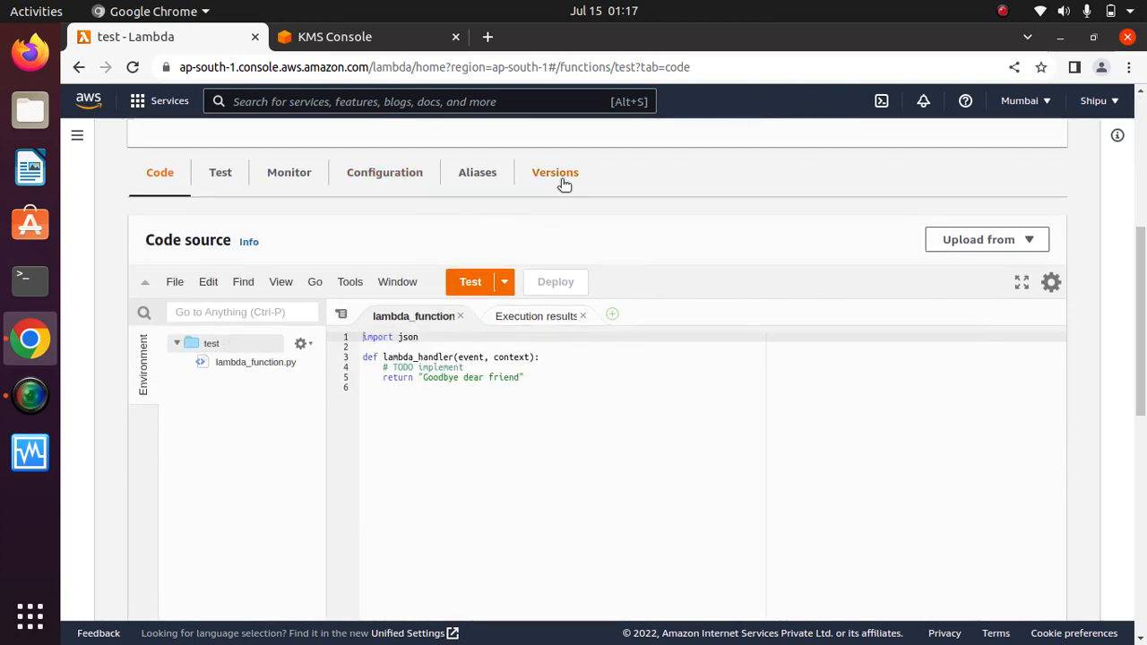
click(556, 174)
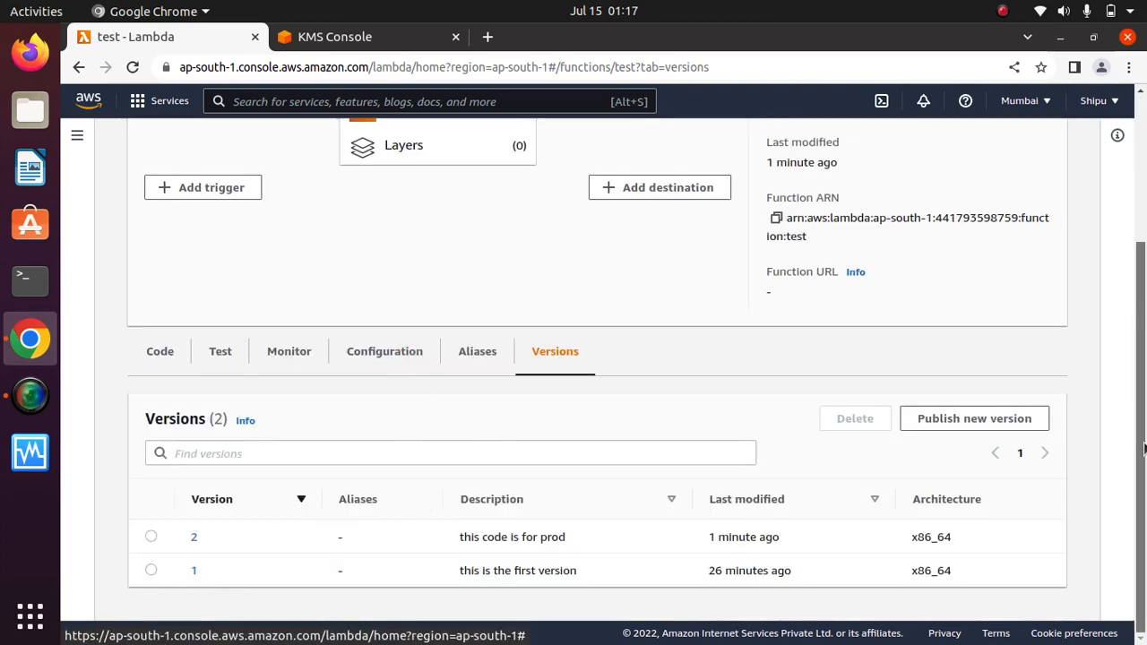
click(193, 571)
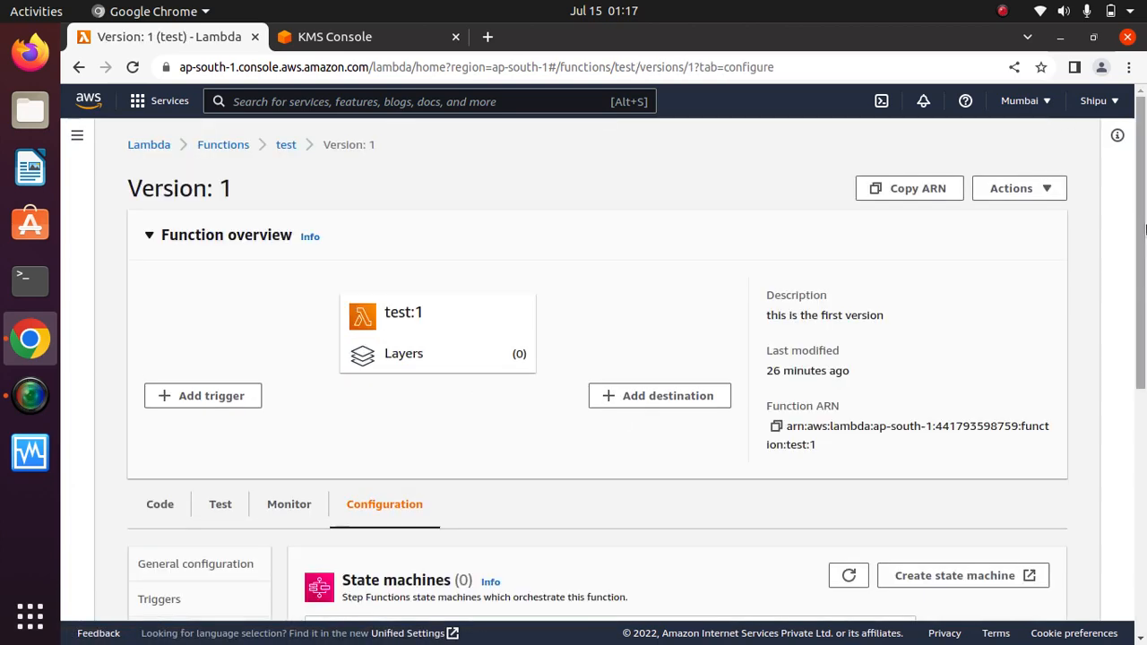
scroll(516, 258, down, 5)
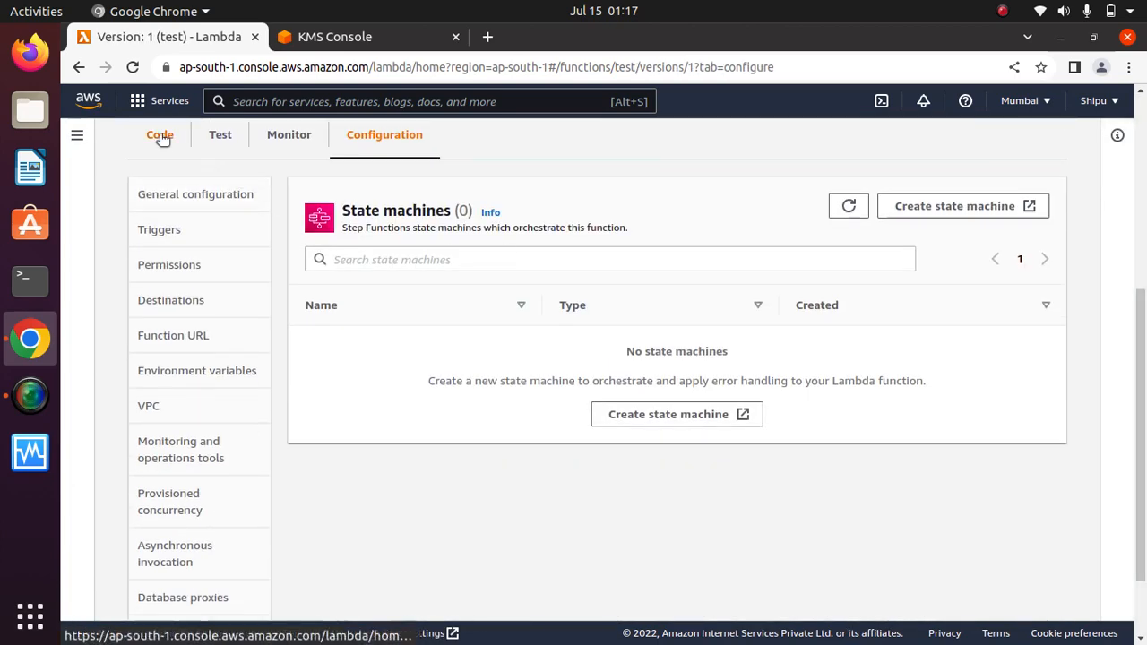
click(161, 134)
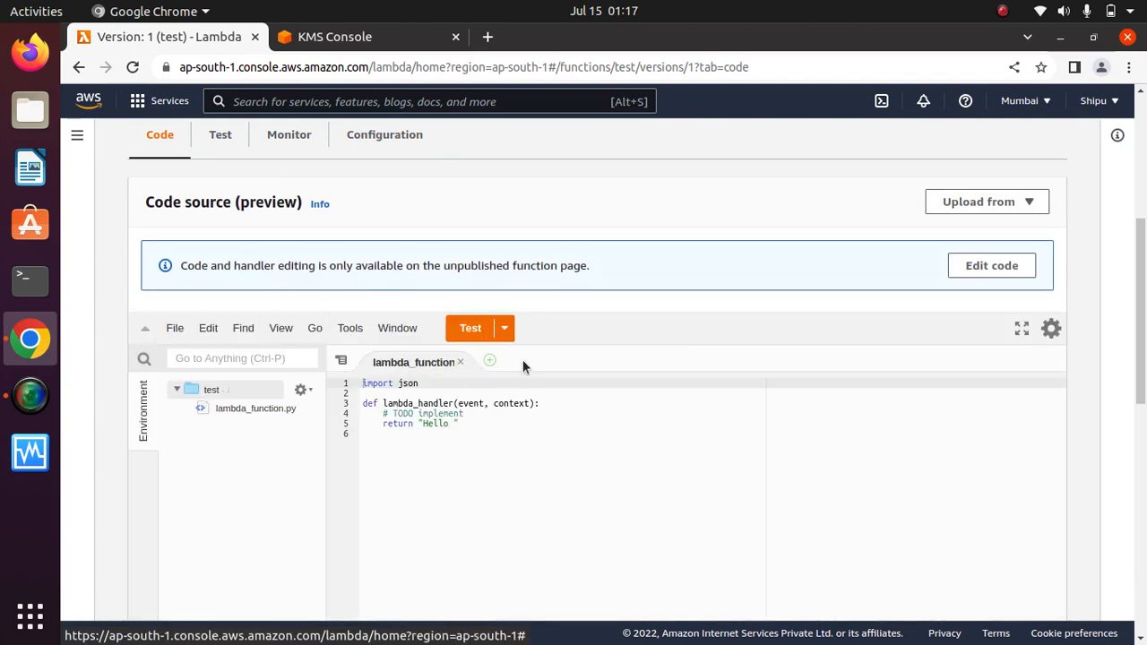
Inspect version 1's source lines, confirming it still returns 'Hello'.
click(468, 430)
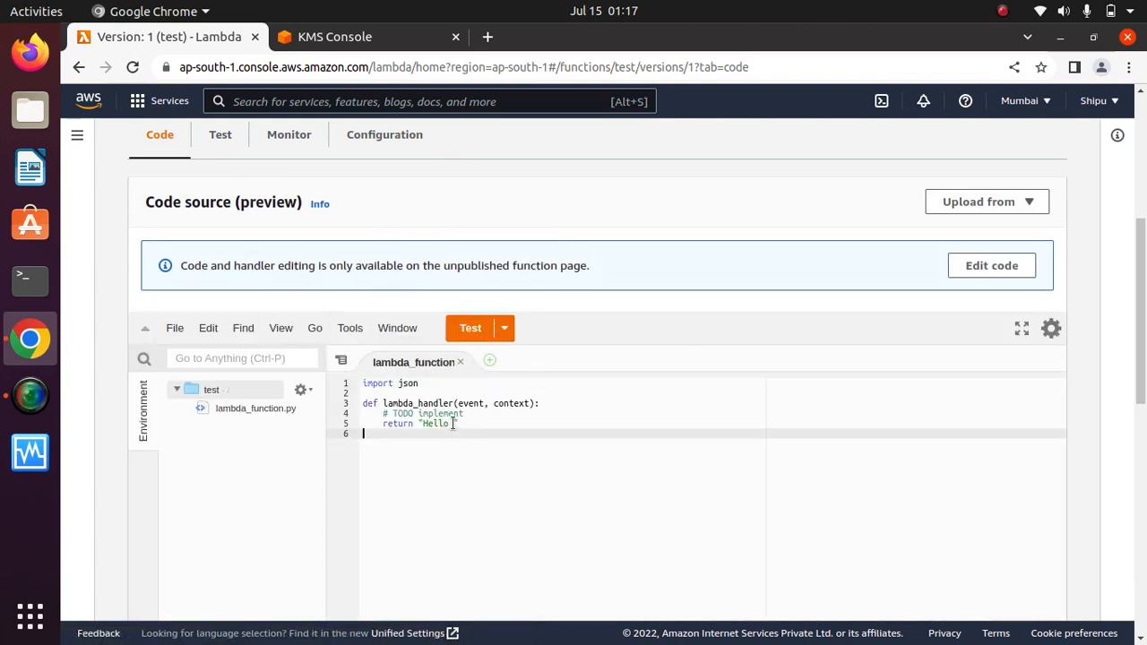
click(453, 423)
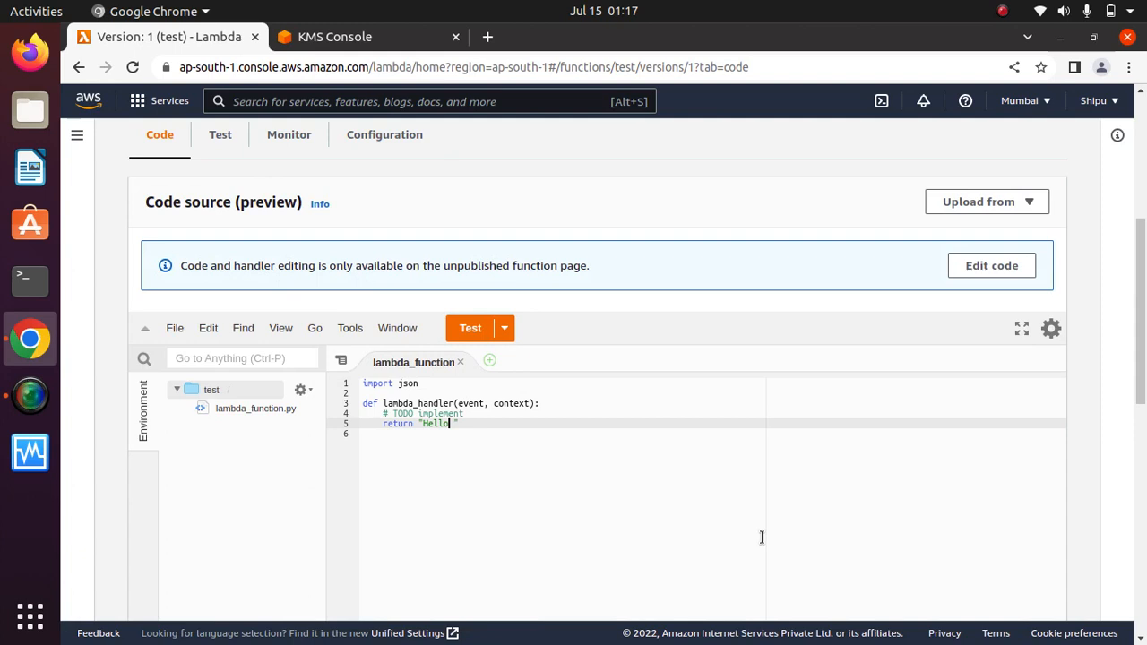
click(578, 500)
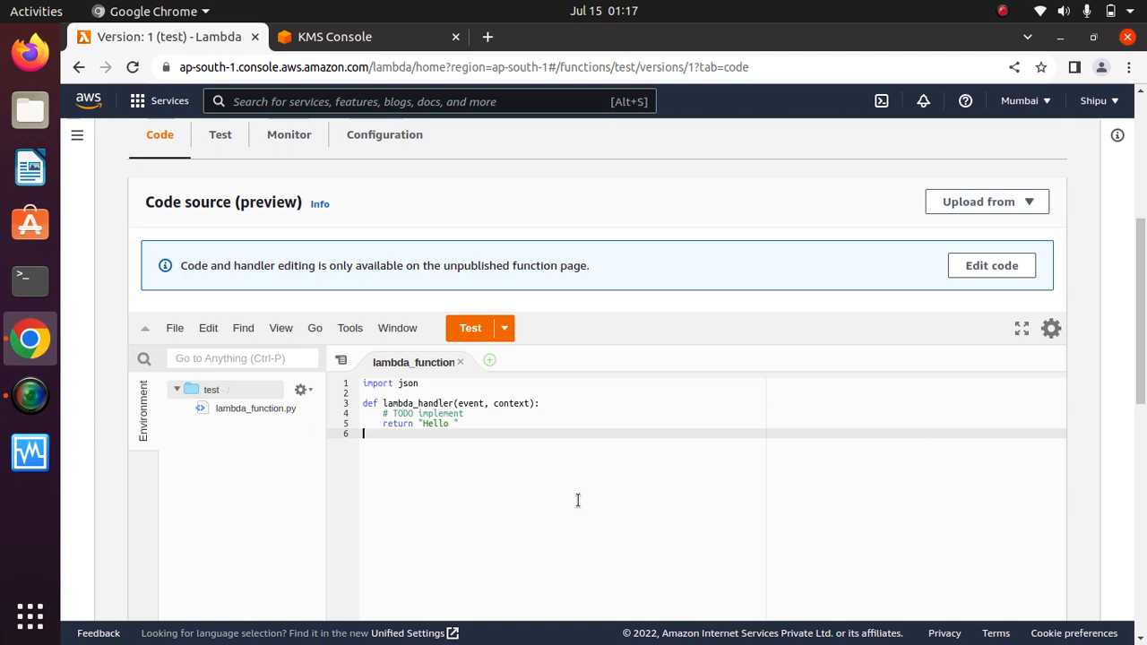
click(477, 422)
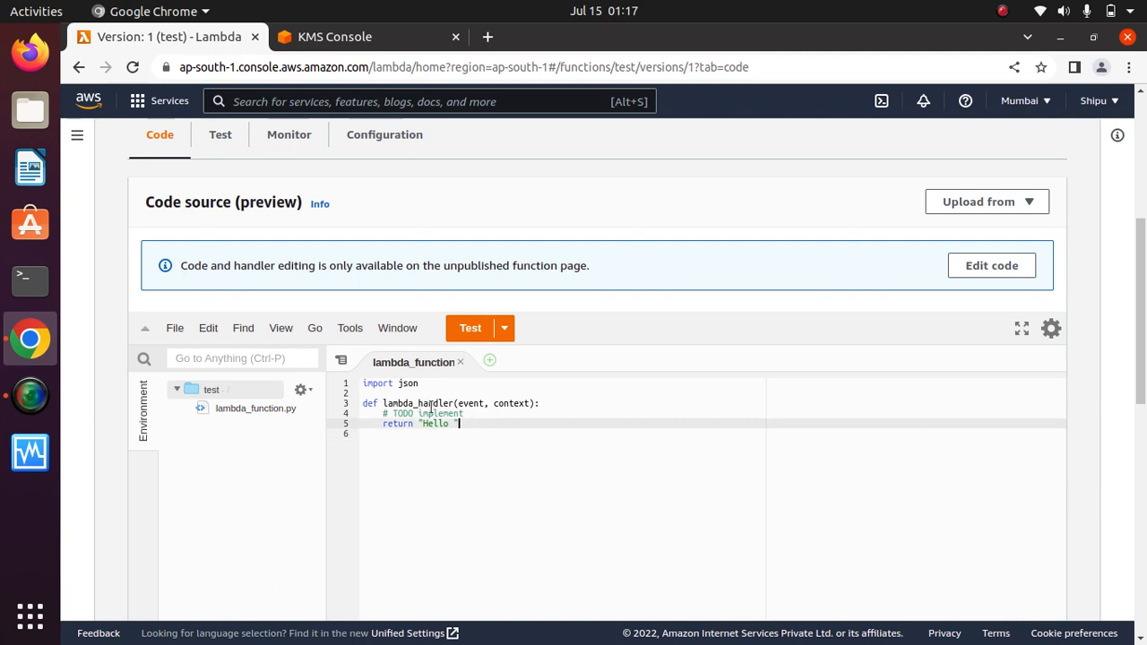
double_click(395, 384)
click(461, 423)
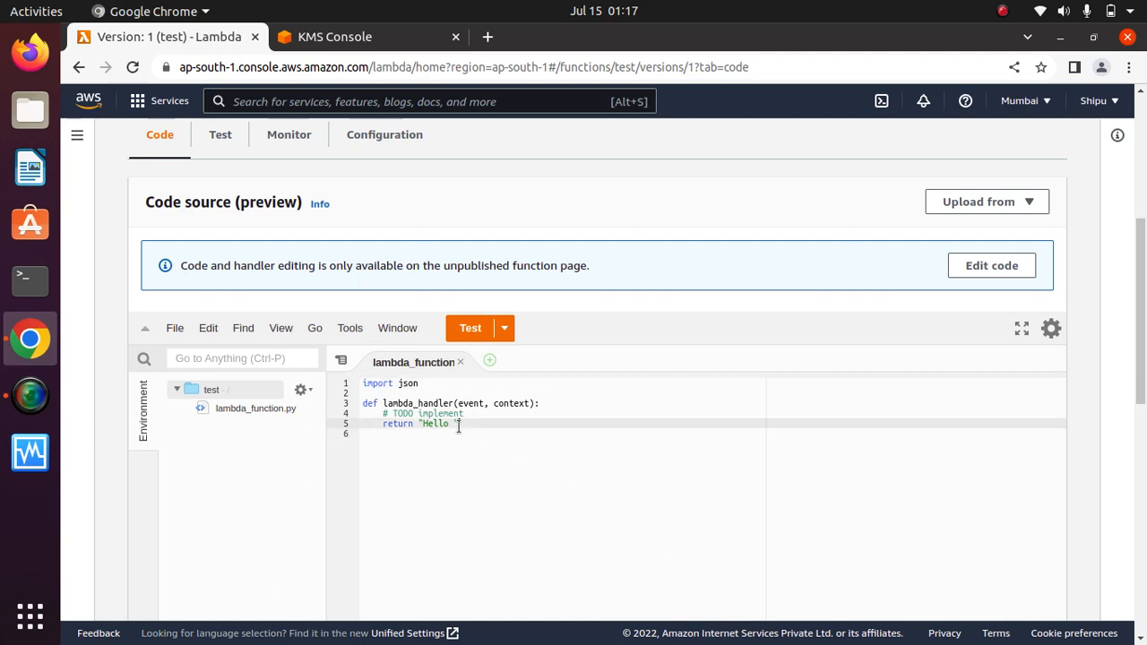
triple_click(415, 413)
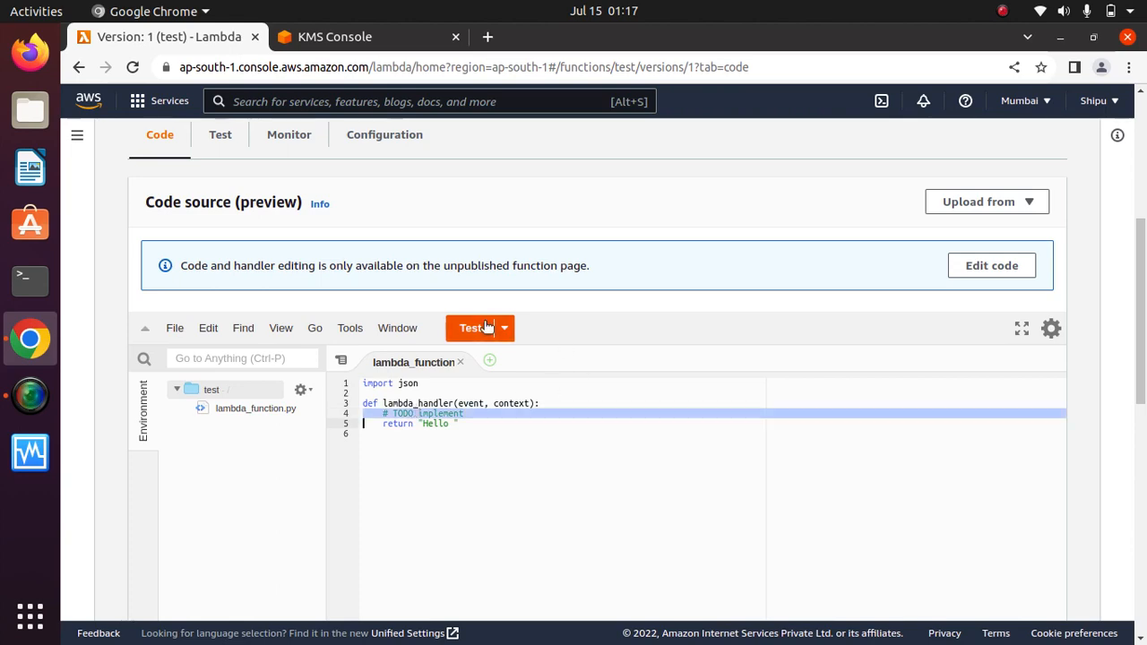
drag(1142, 322, 1136, 161)
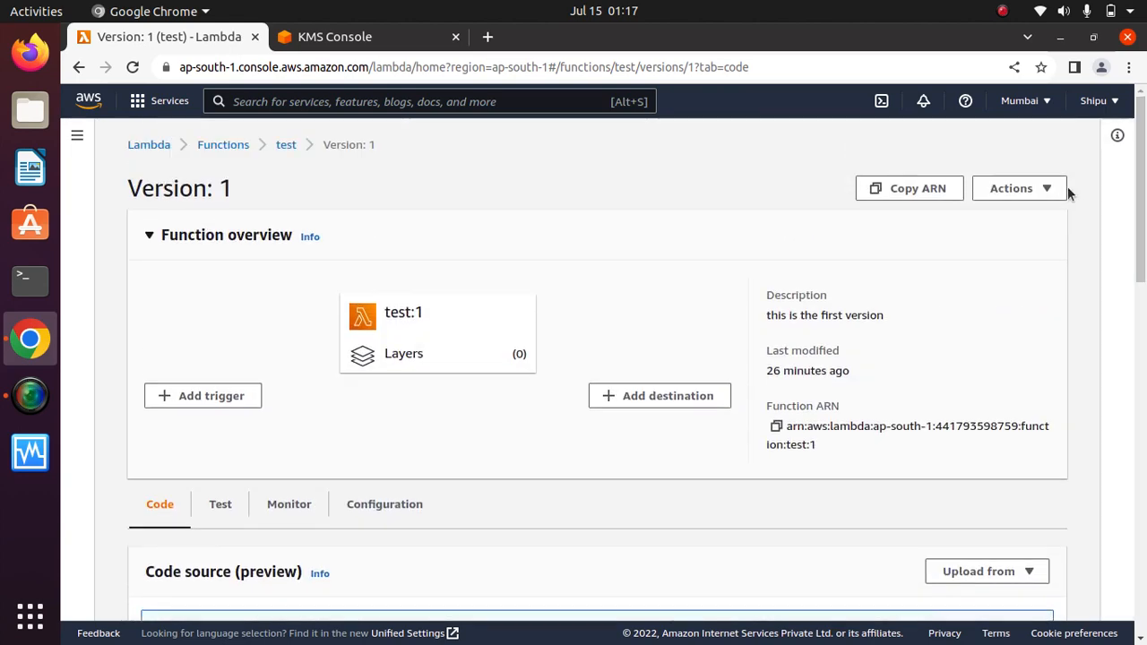
drag(1144, 219, 1116, 159)
Go back to the test function, show its Aliases list and start a new alias.
click(285, 144)
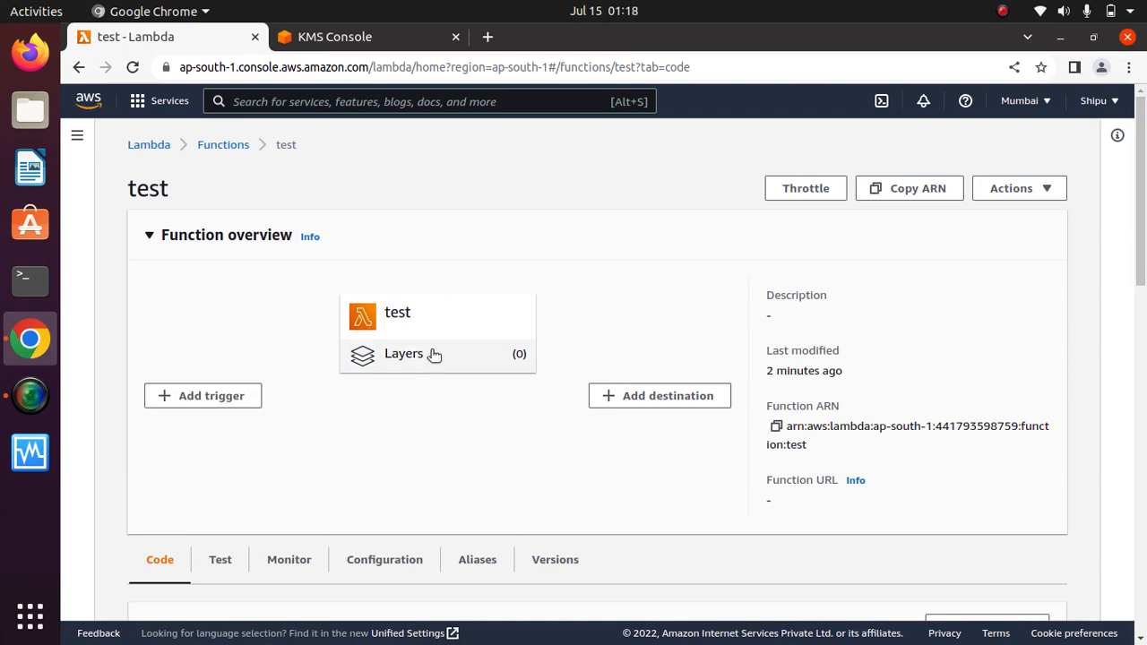
drag(1145, 201, 1145, 298)
click(572, 269)
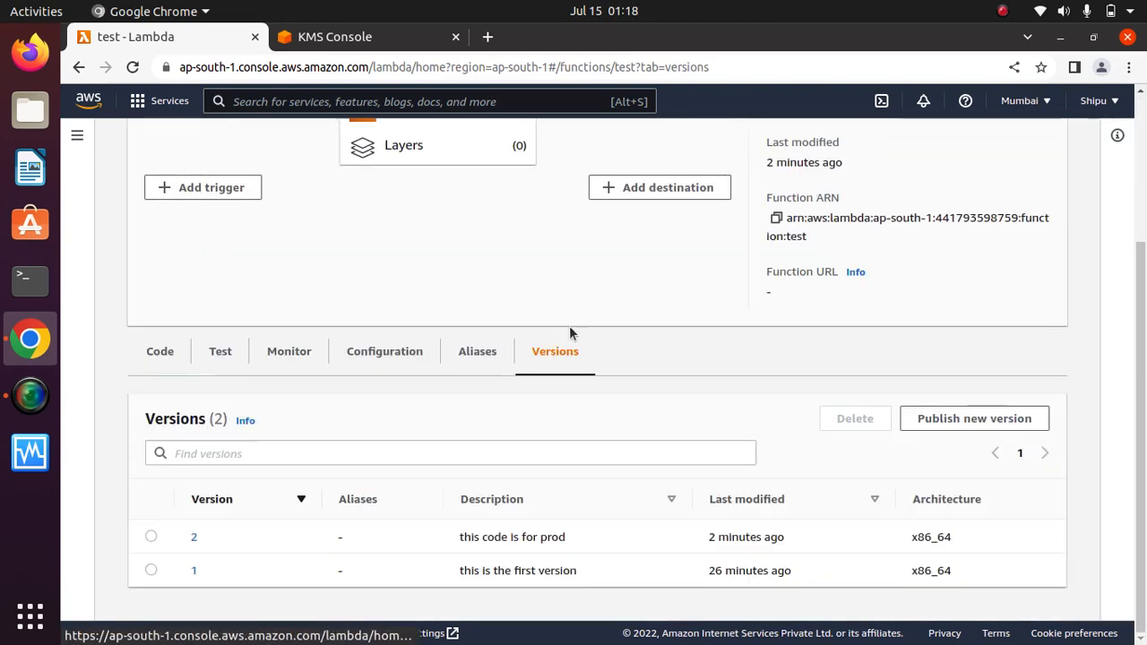
click(475, 352)
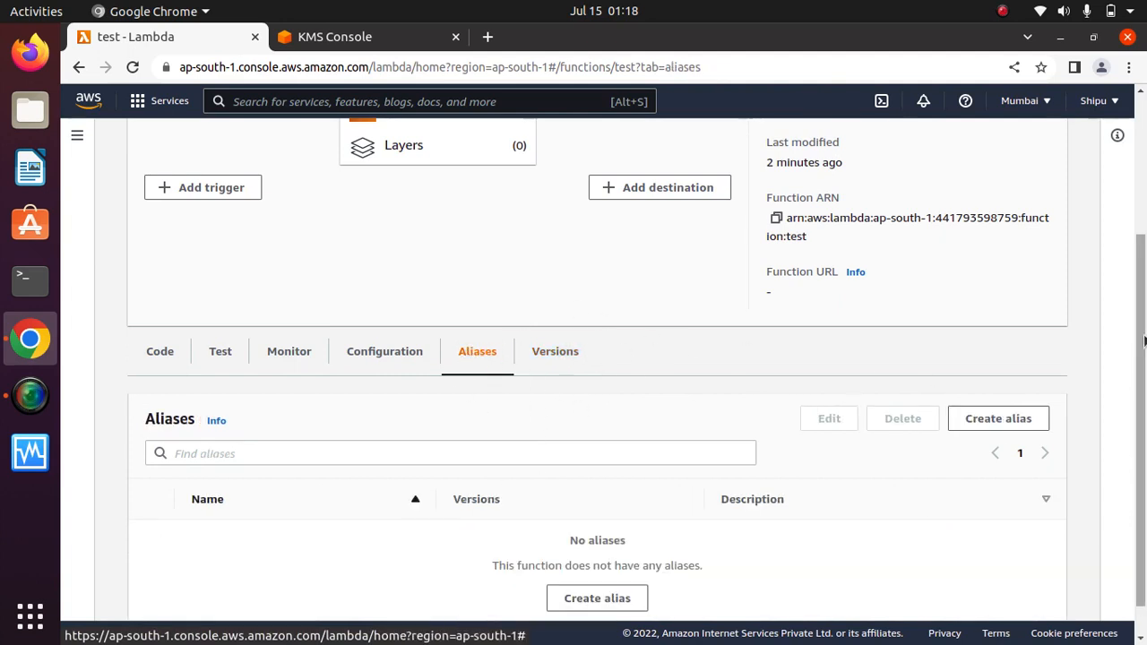
scroll(852, 401, down, 1)
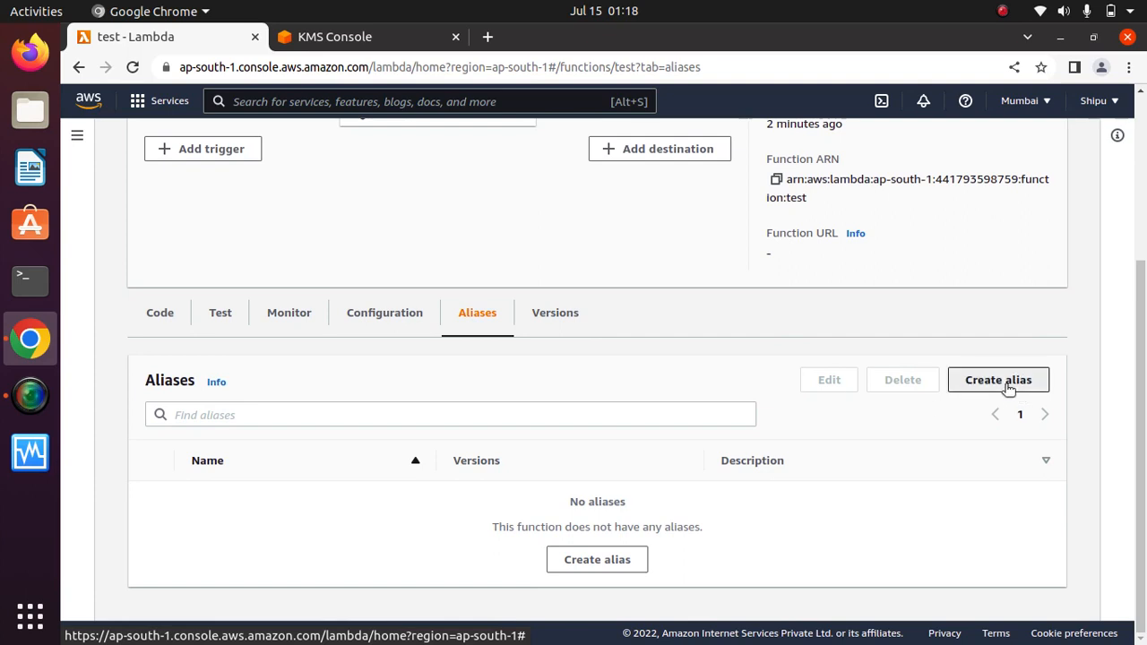
click(976, 383)
Name the alias 'Test' and point it at version 1.
click(219, 357)
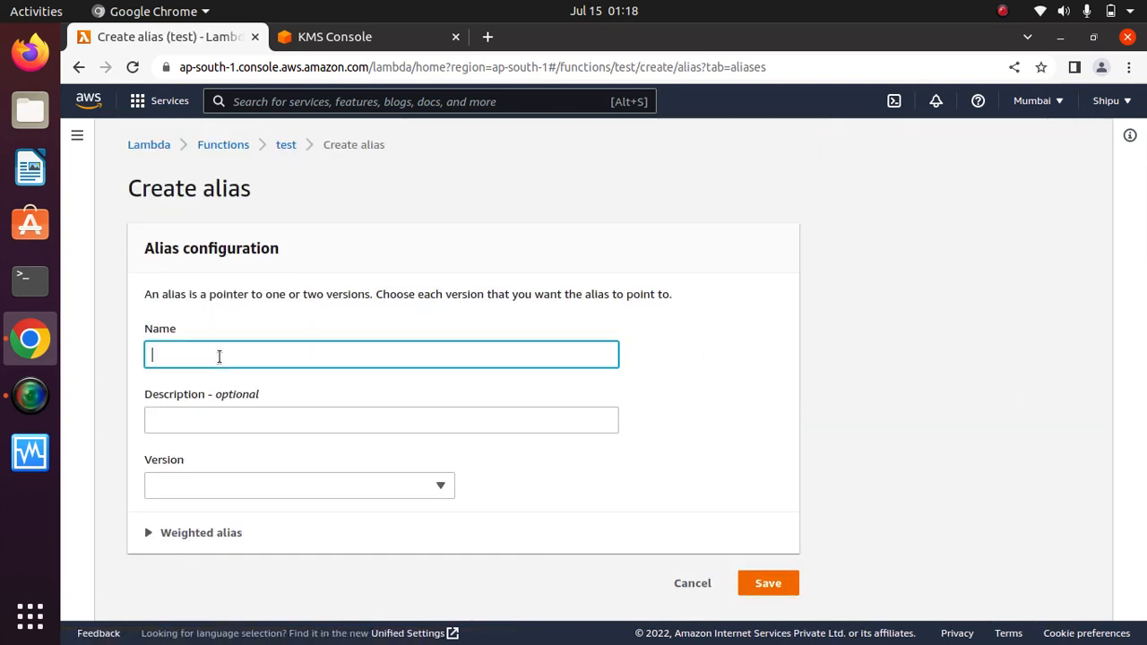
text(al)
key(BackSpace)
key(BackSpace)
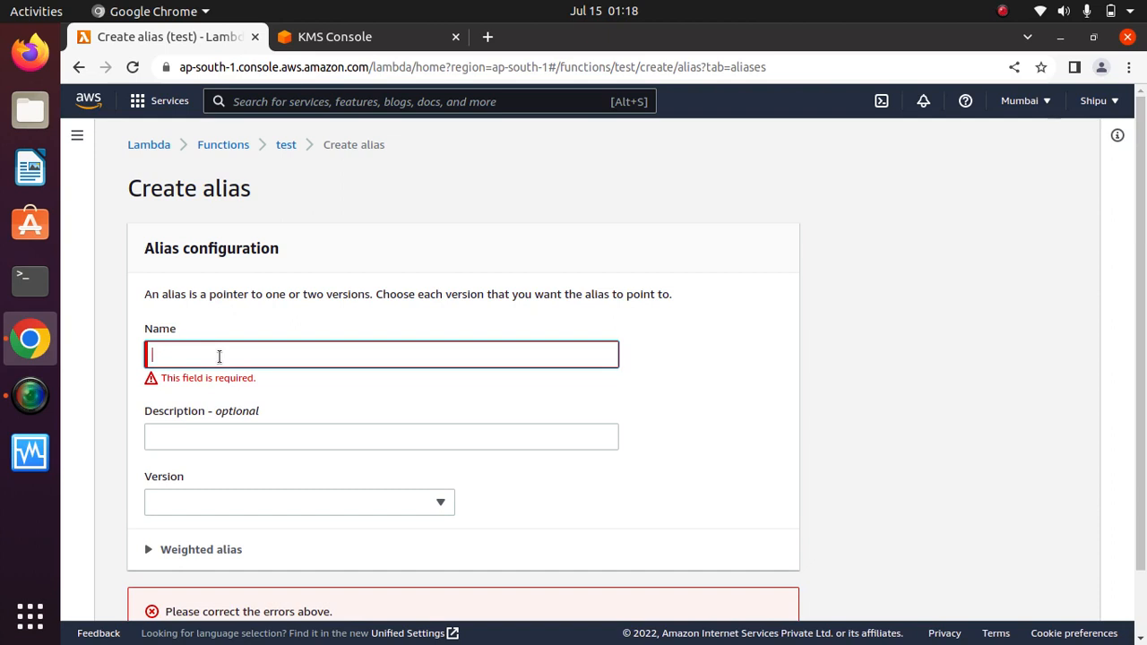
text(Test)
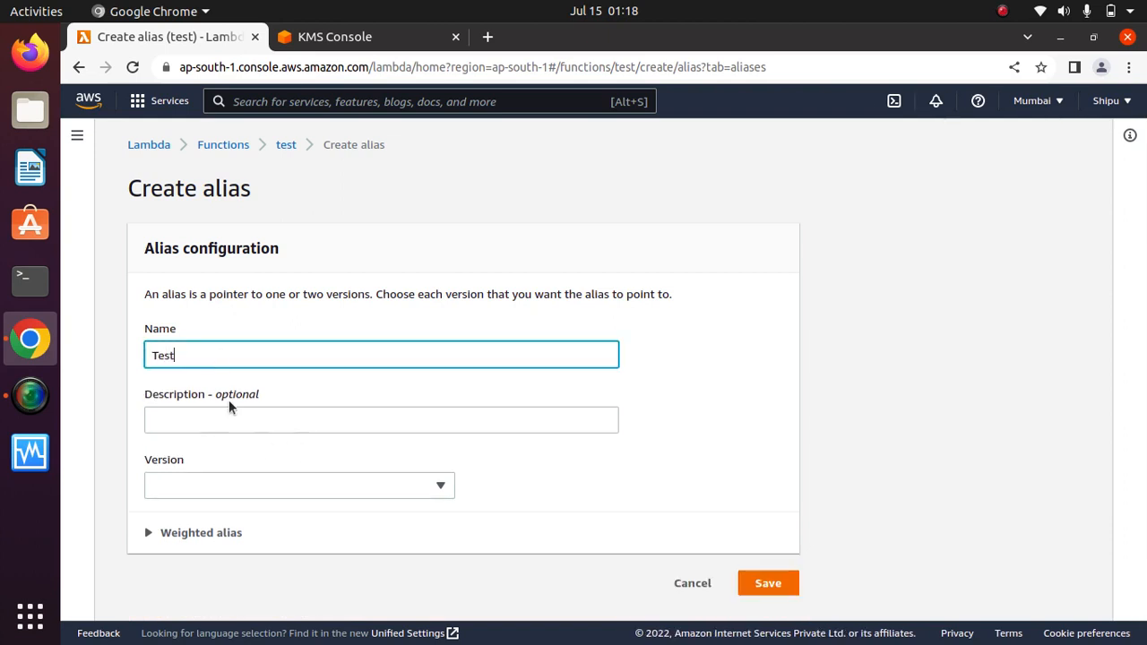
click(231, 410)
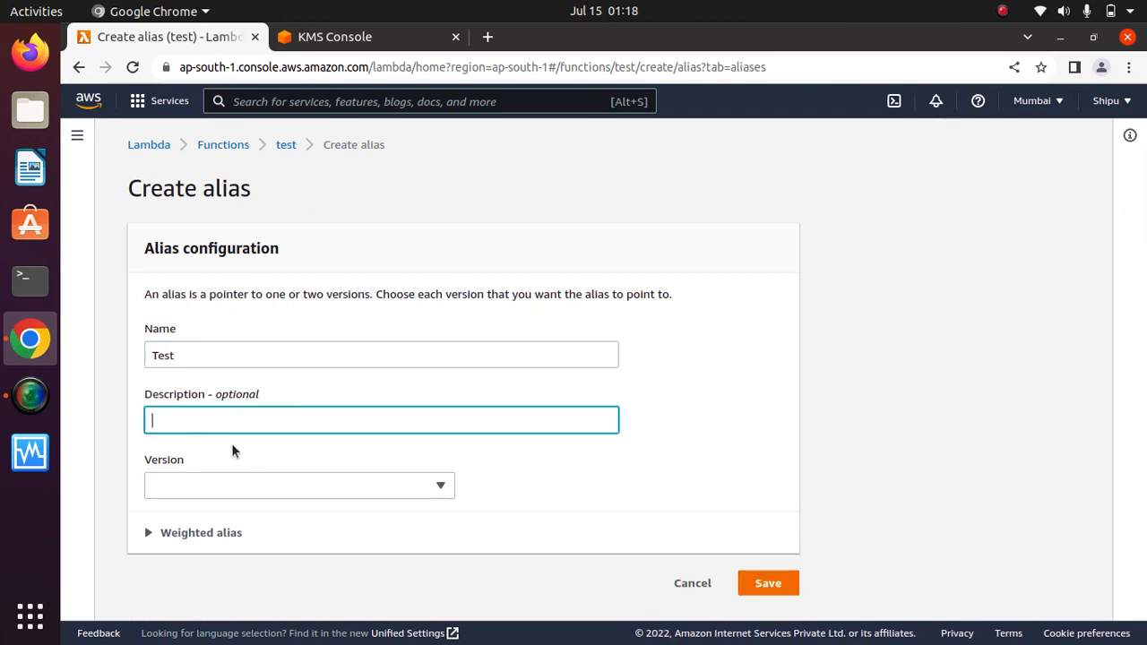
click(224, 489)
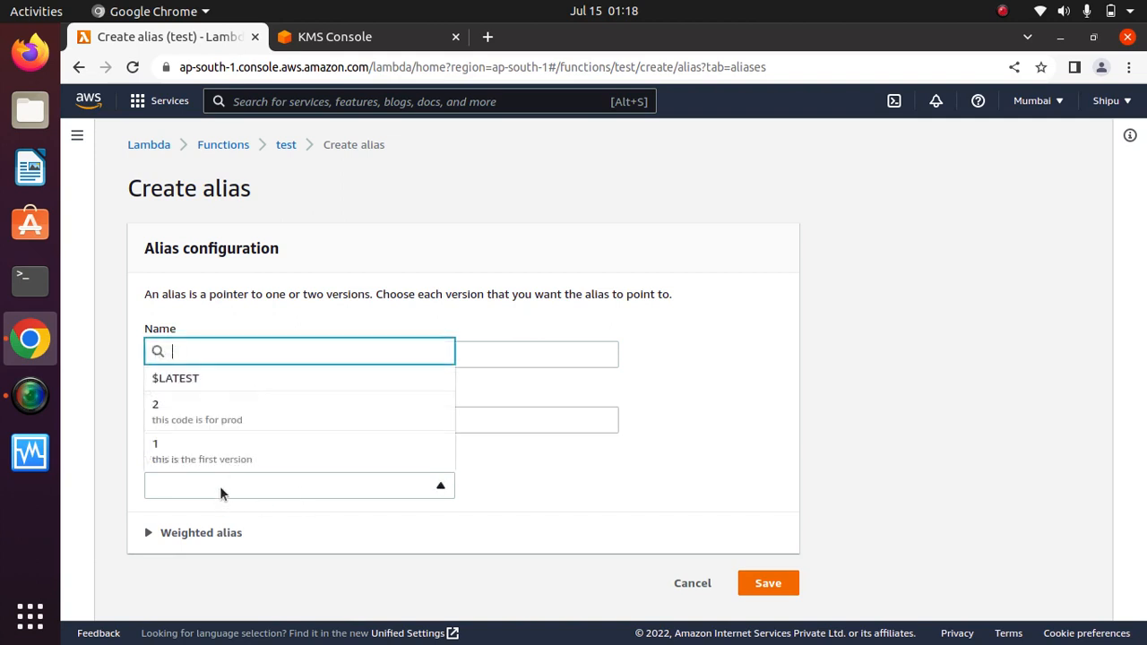
click(188, 380)
click(244, 494)
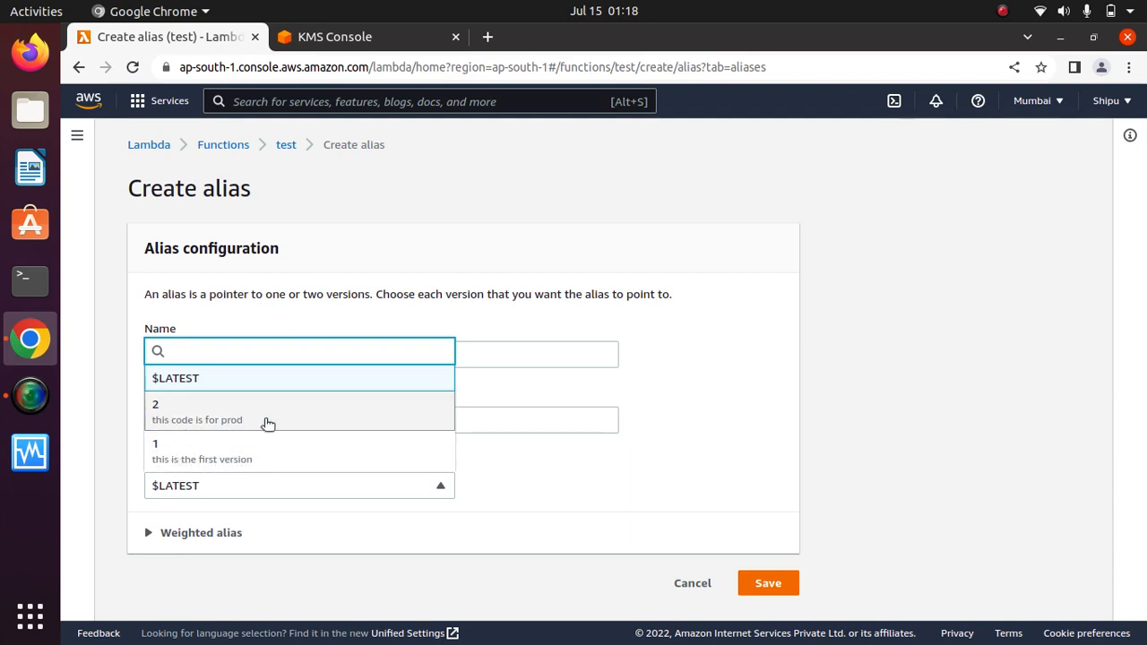
click(199, 460)
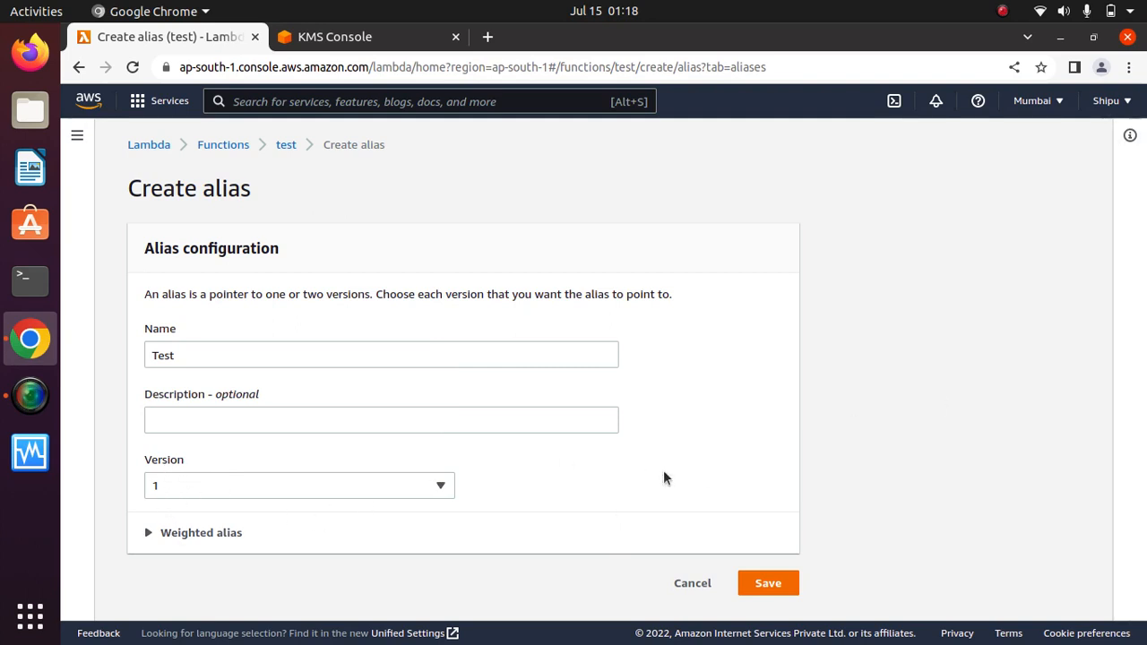
Enable weighted routing with version 2 as the additional version, first trying a 50% weight.
click(179, 532)
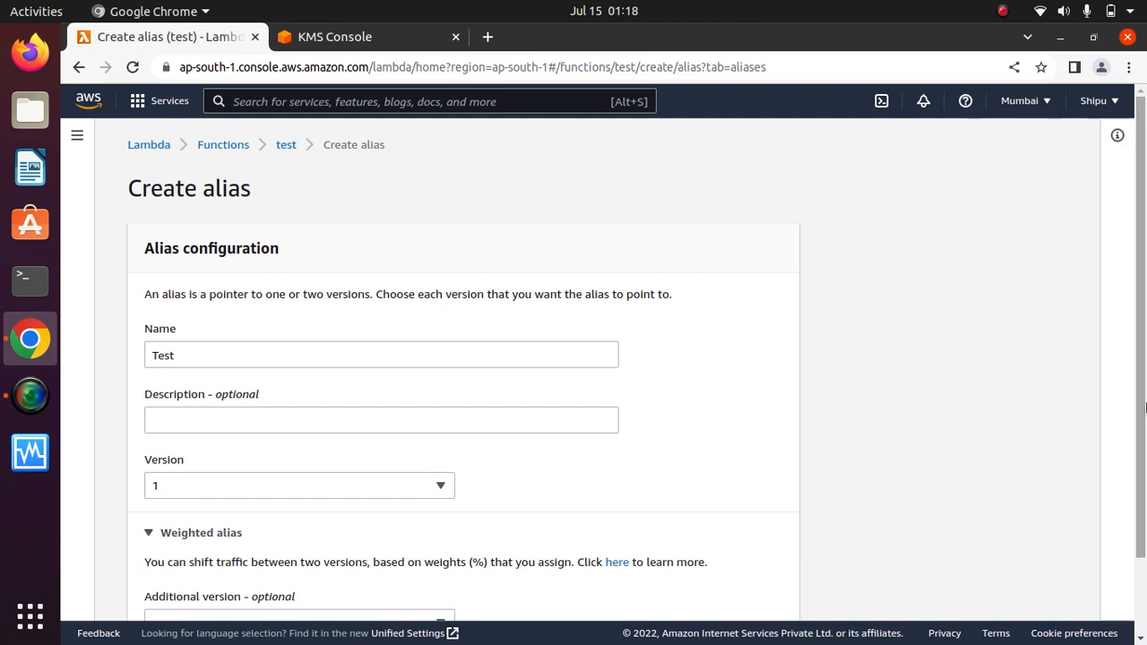
scroll(1145, 407, down, 2)
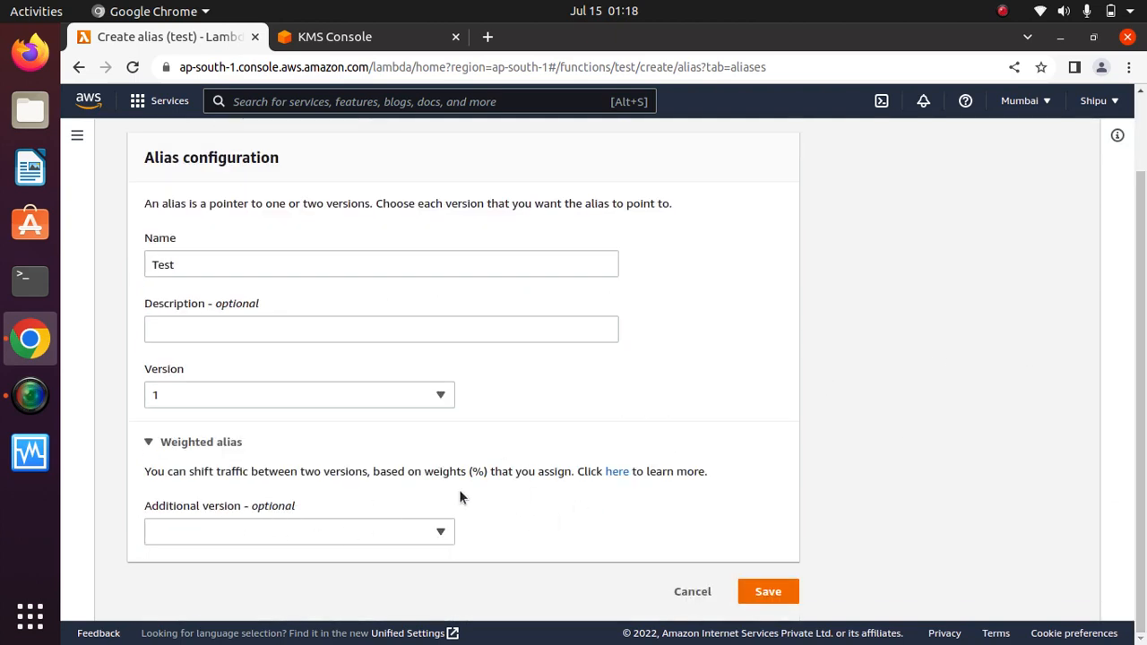
click(441, 534)
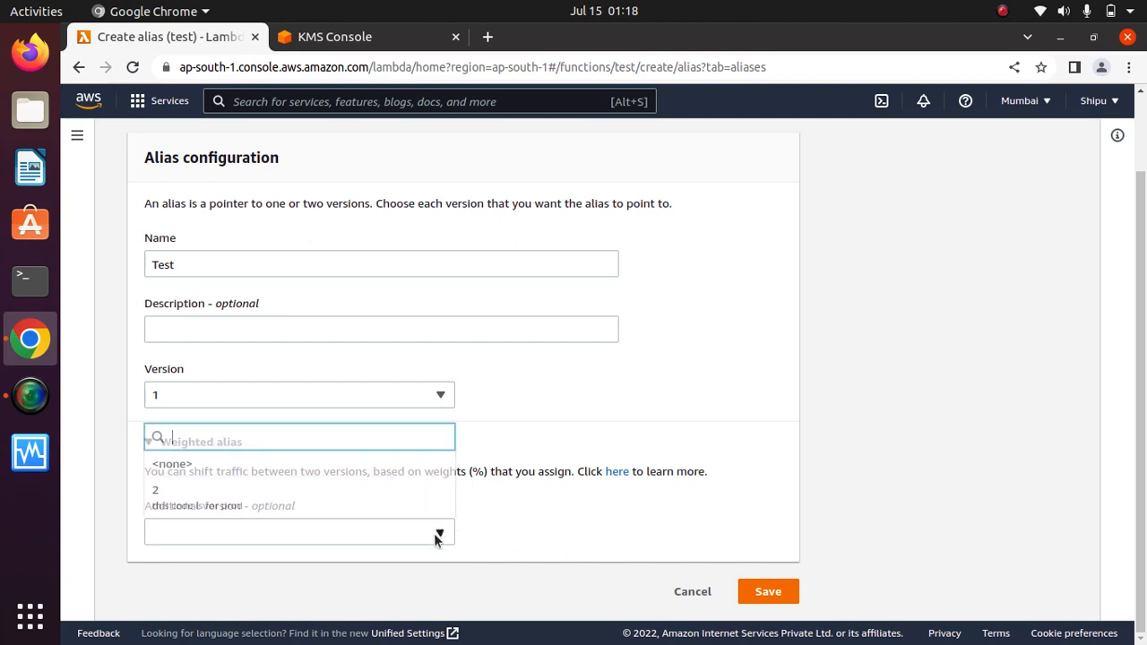
click(210, 500)
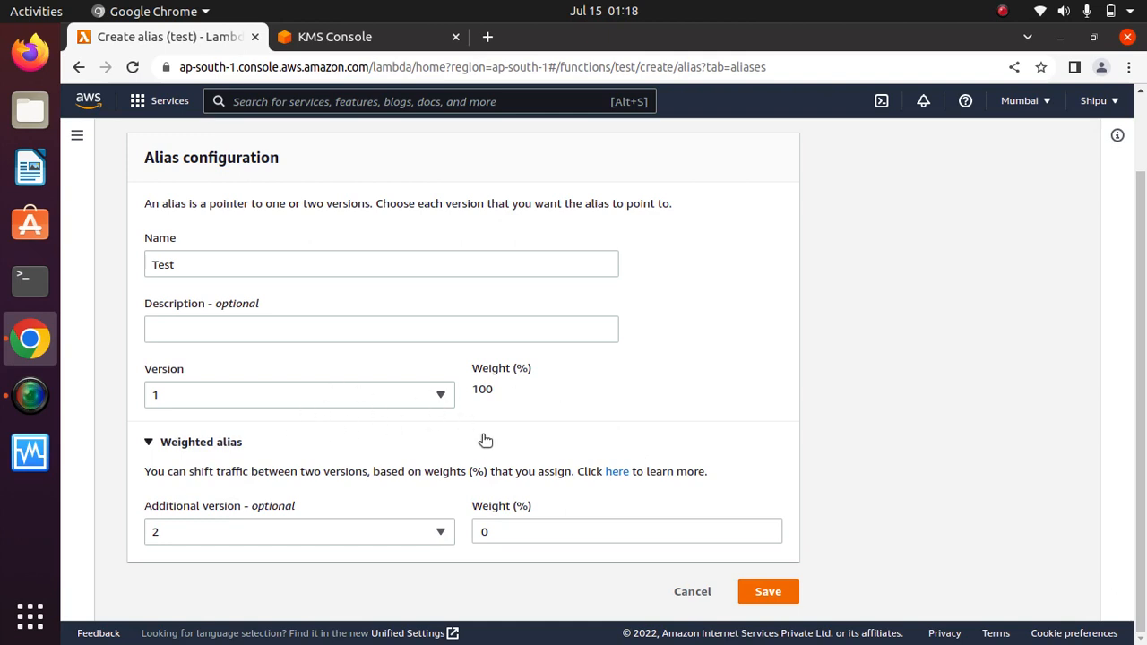
click(518, 531)
key(BackSpace)
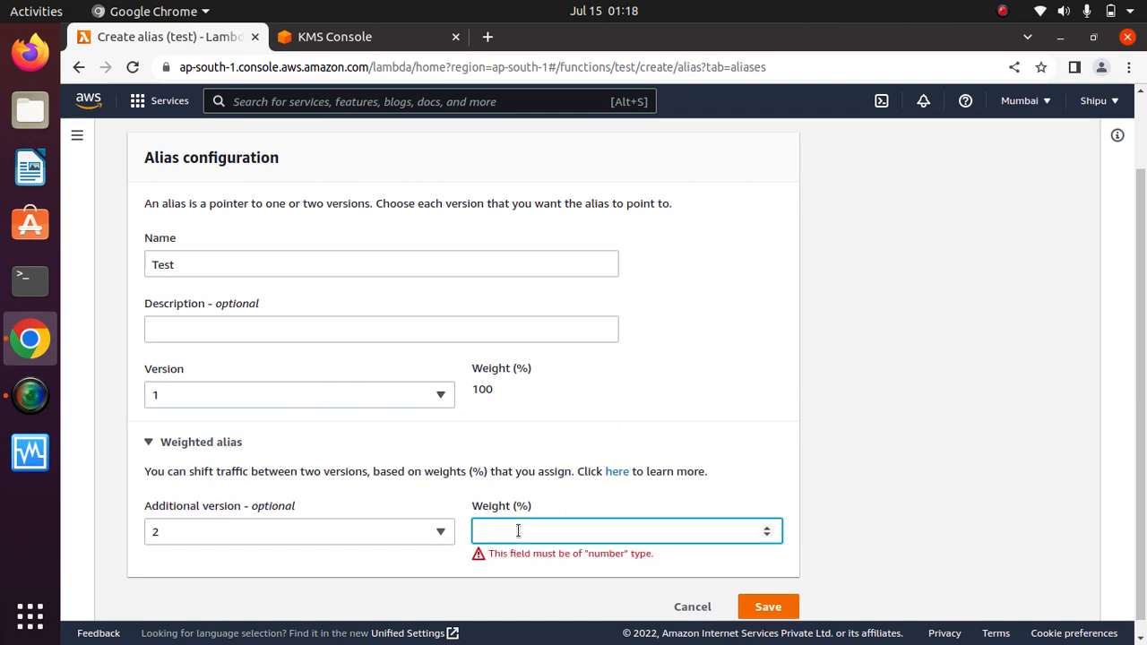
text(50)
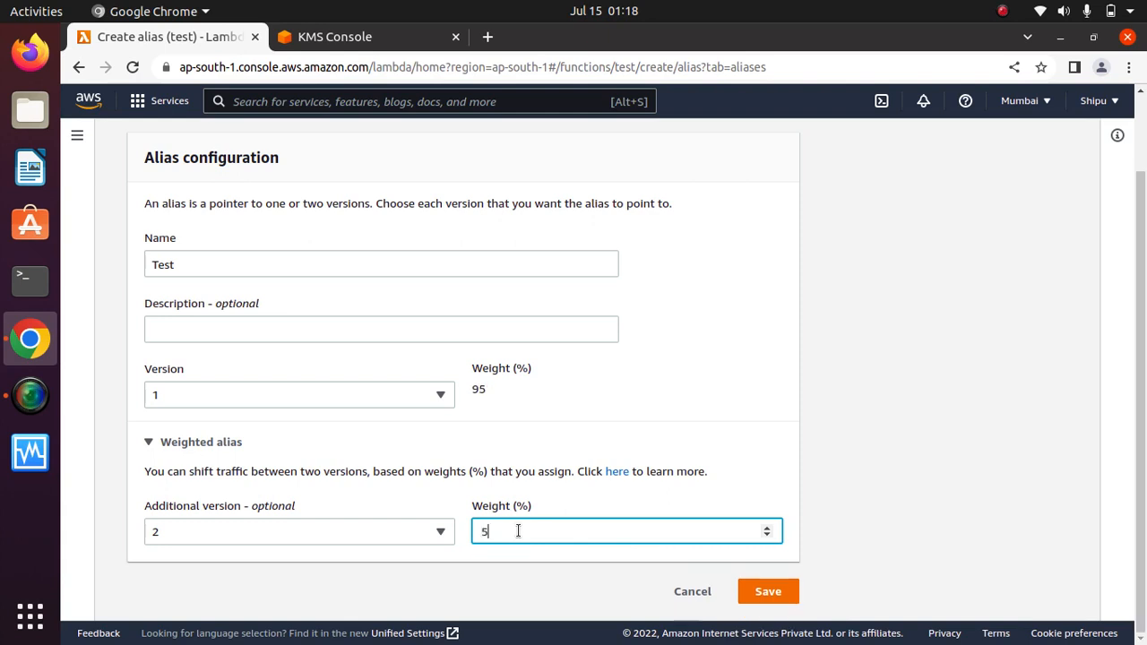
click(852, 464)
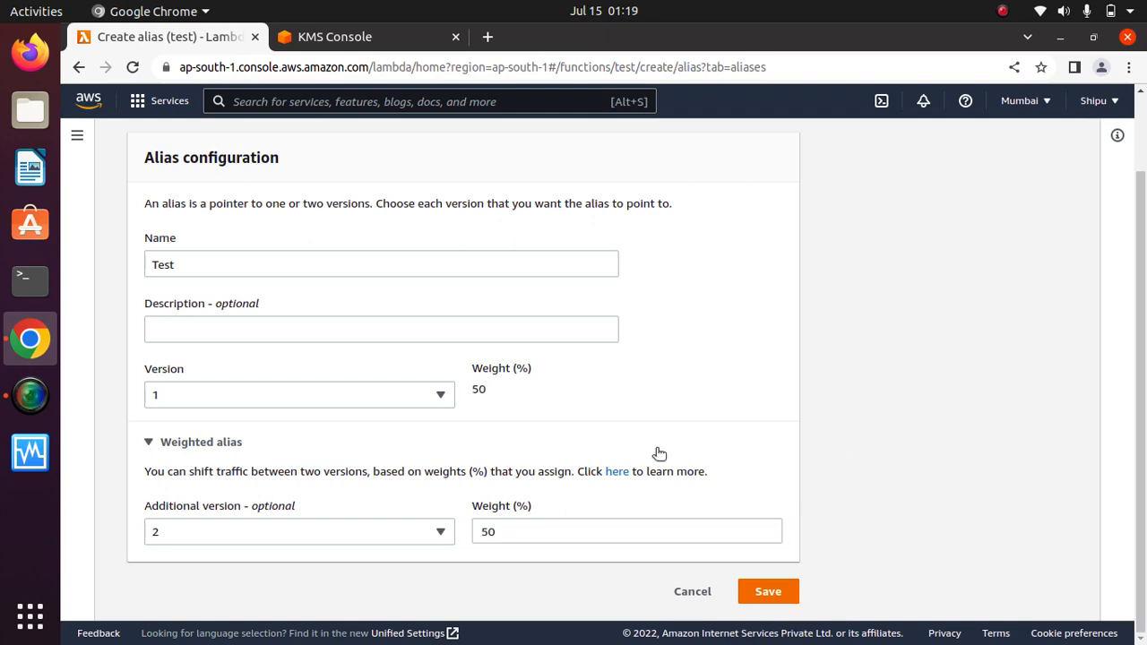
Change version 2's weight through 40 to a final 10%, leaving version 1 at 90%.
drag(508, 386, 239, 373)
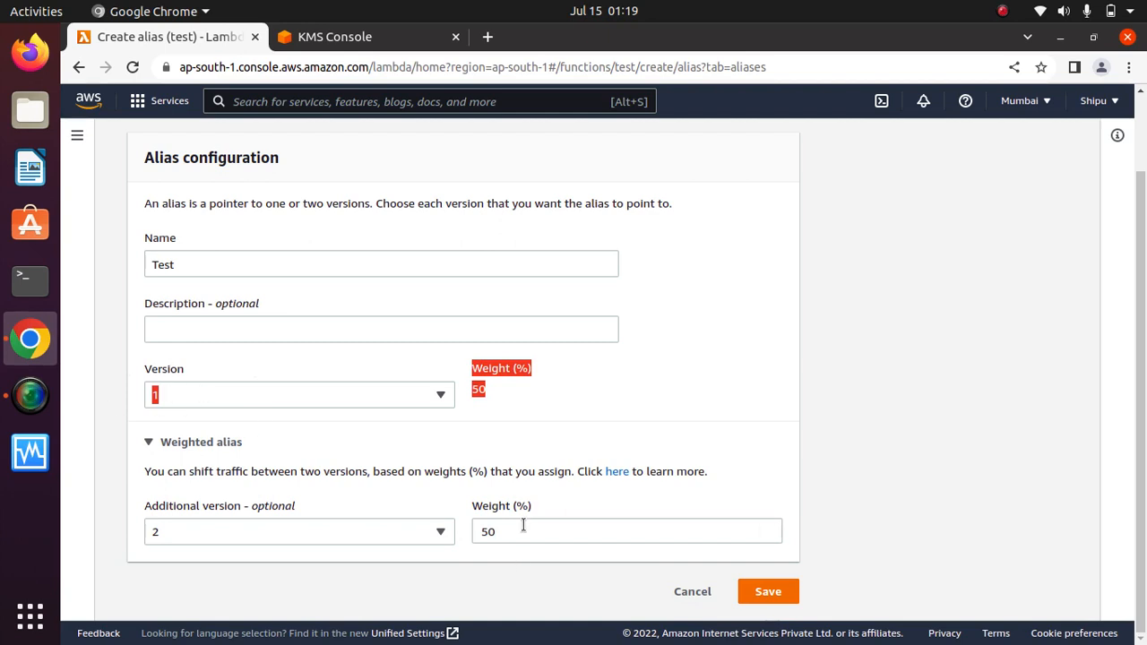
click(580, 504)
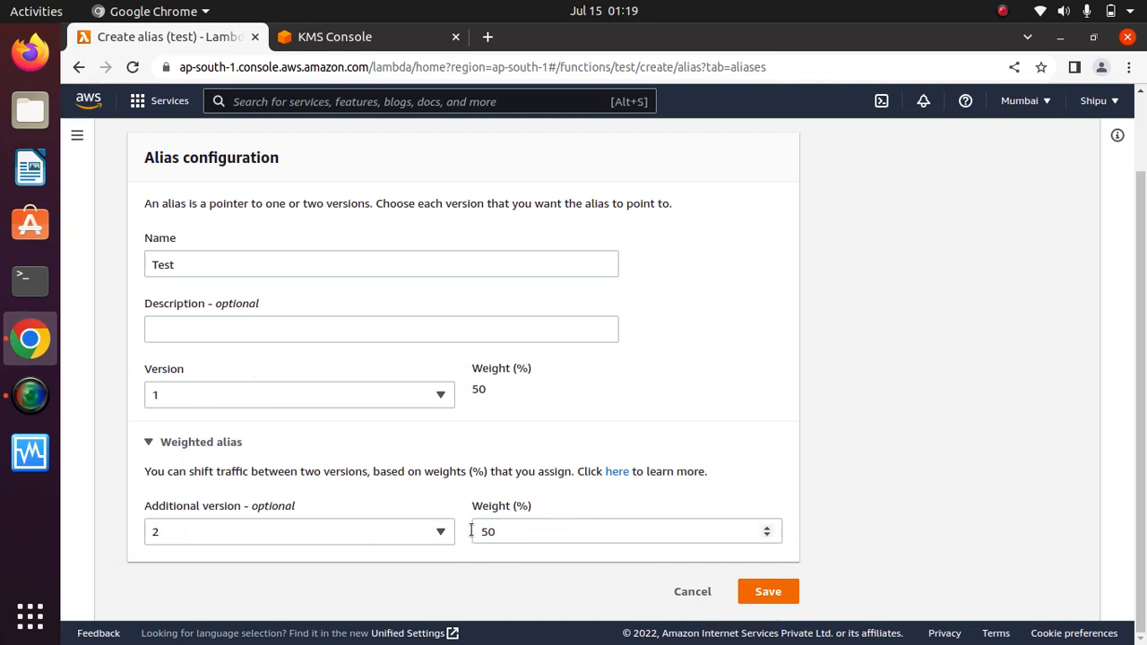
click(514, 532)
key(BackSpace)
key(BackSpace)
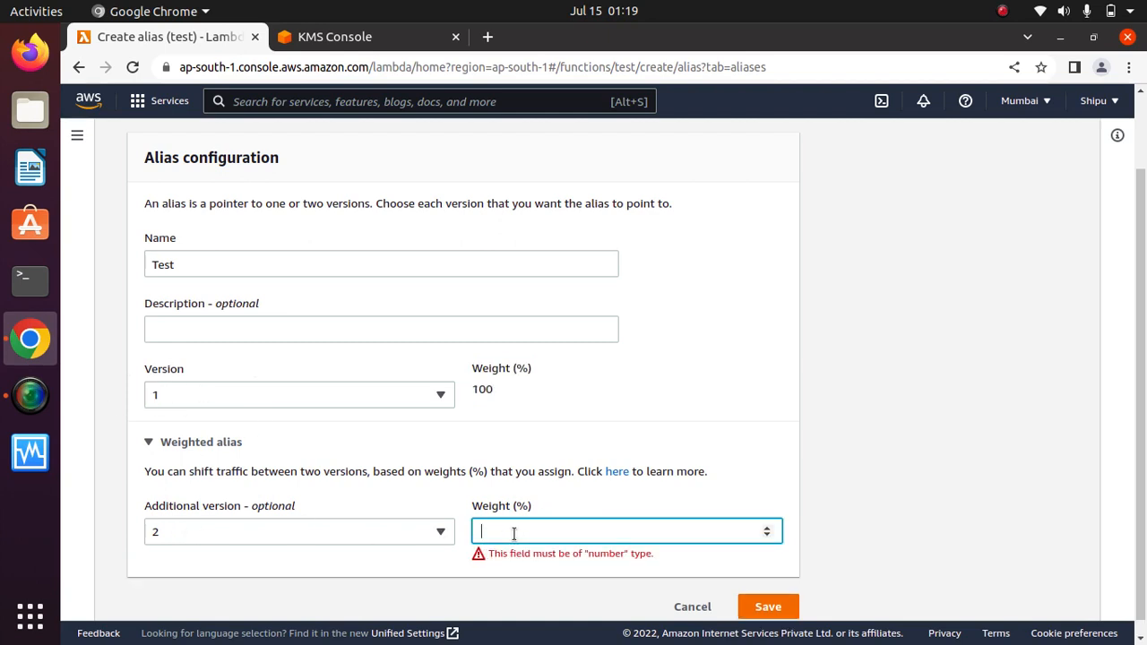
text(40)
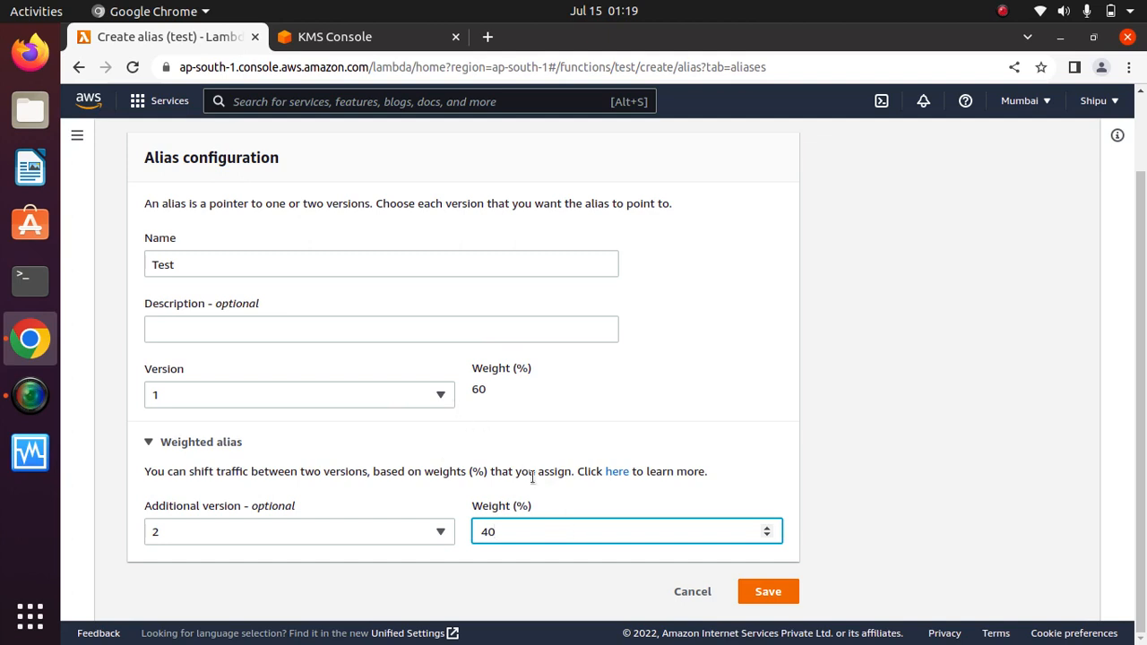
key(BackSpace)
key(BackSpace)
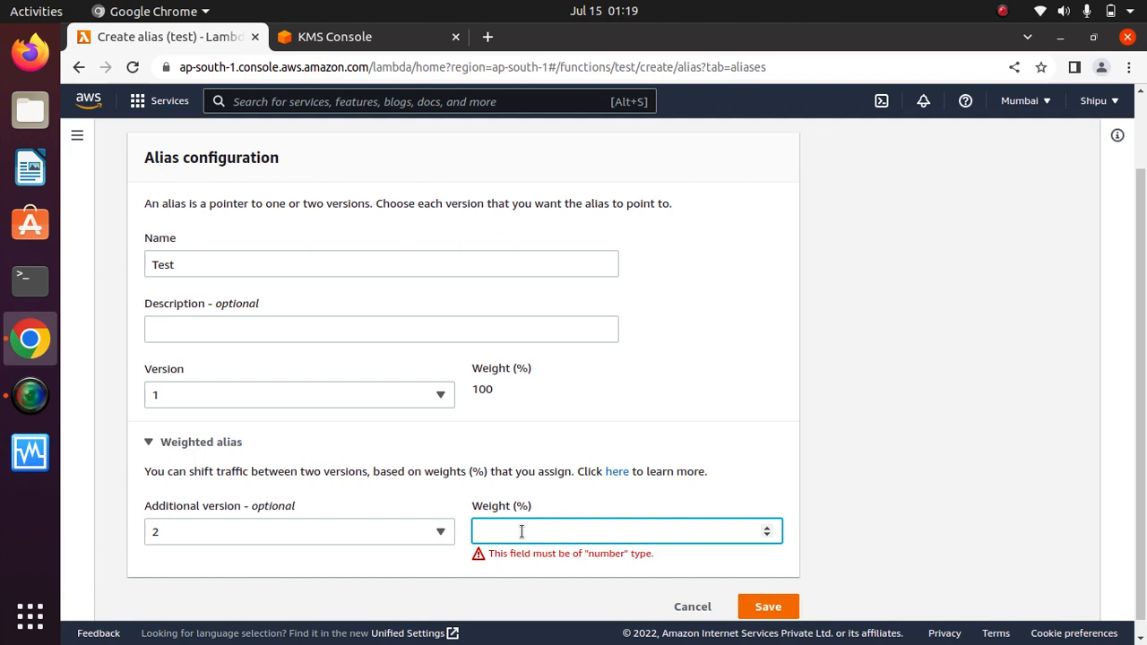
text(10)
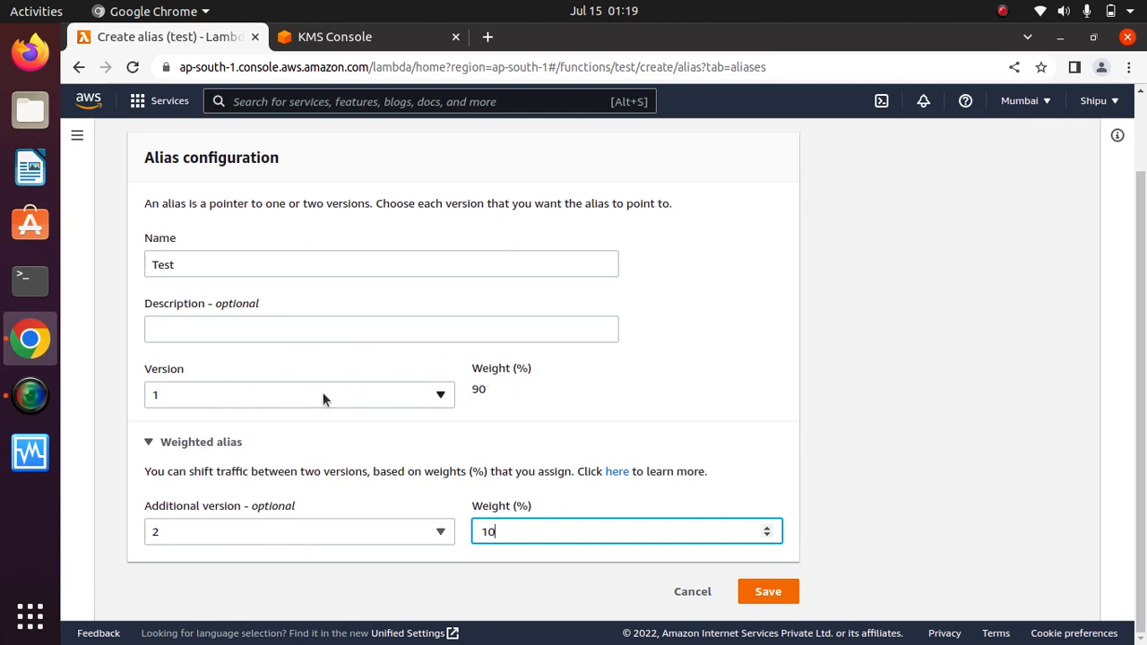
click(549, 401)
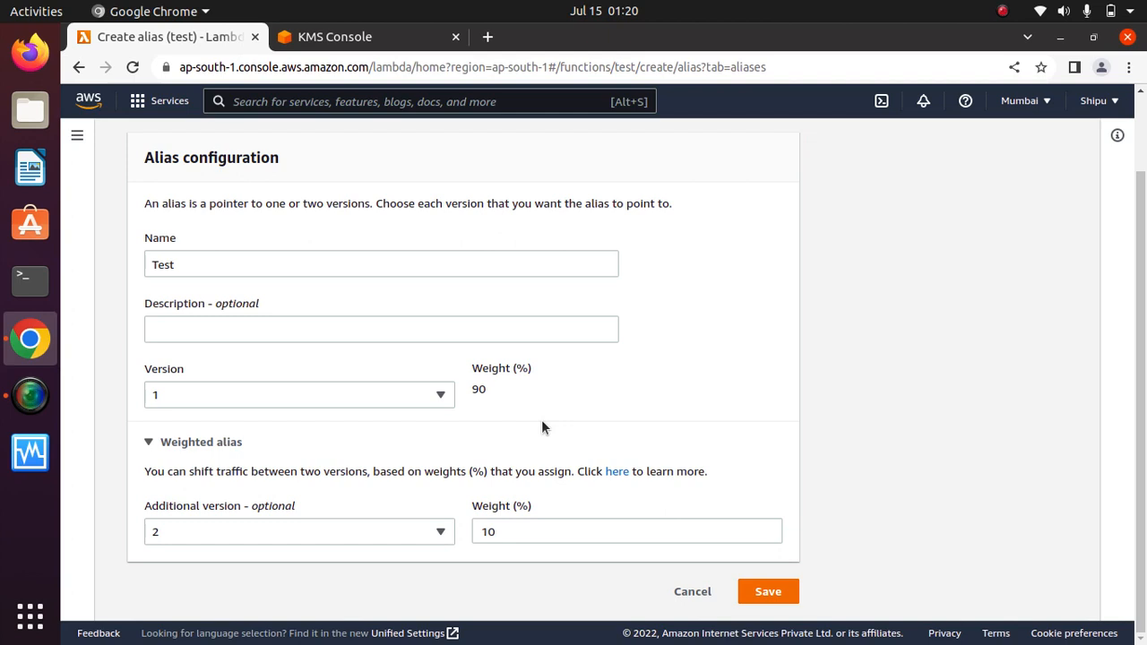
click(516, 532)
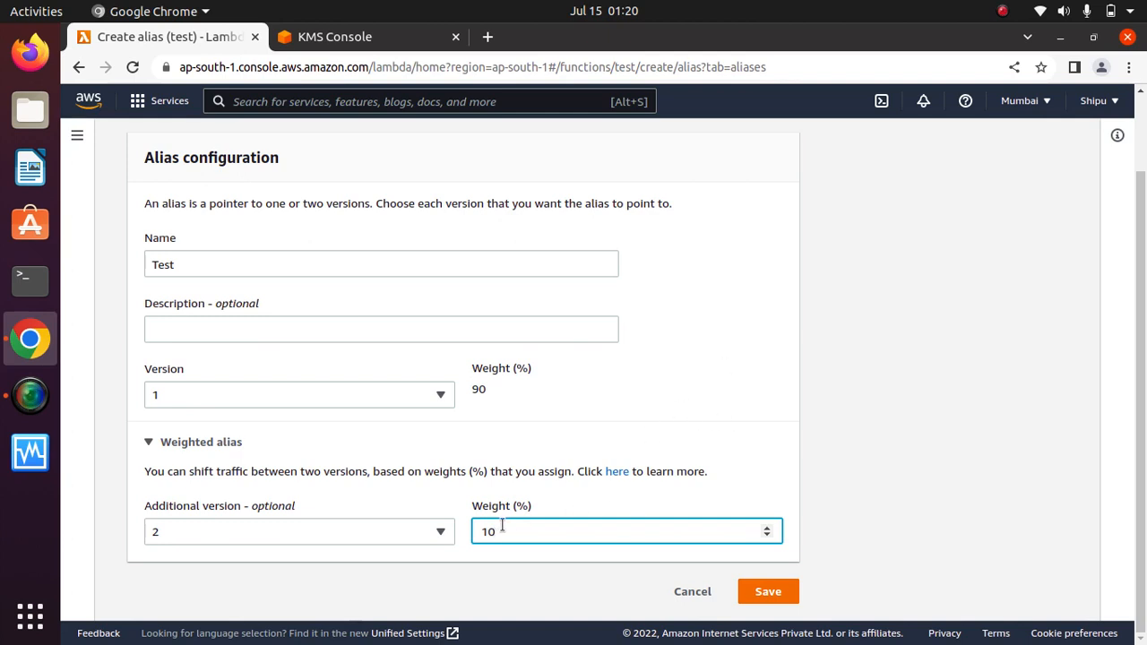
Try version 2 weights of 20, 30, 40, 50, 10, 0 and 20, settling on 100%.
key(BackSpace)
key(BackSpace)
text(20)
key(BackSpace)
key(BackSpace)
text(30)
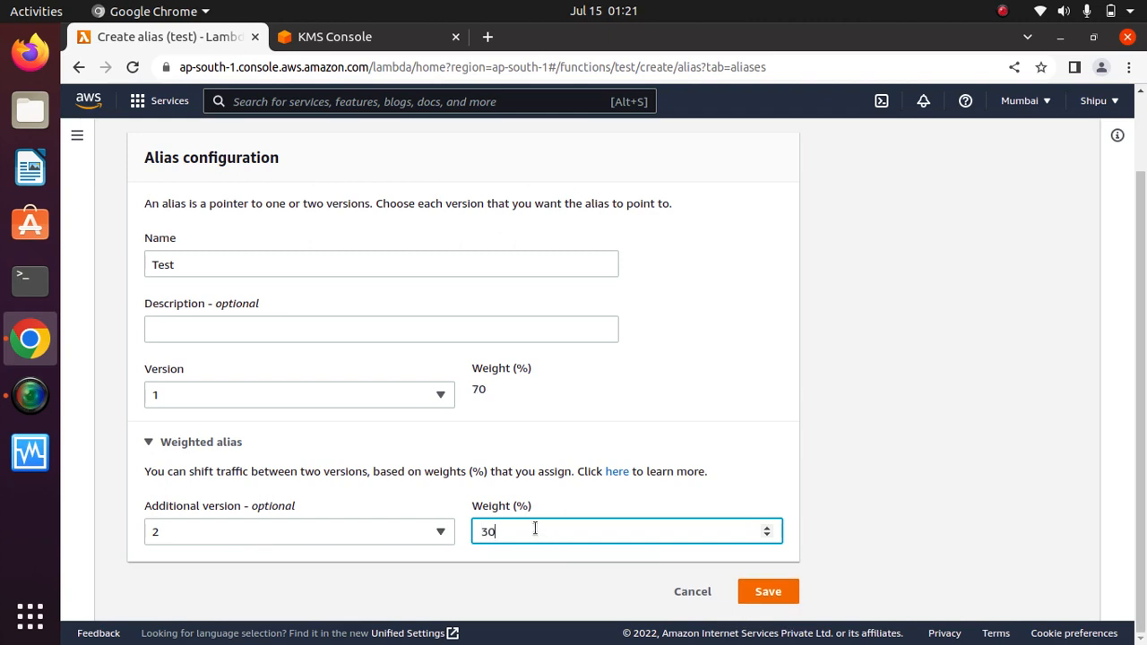
key(BackSpace)
key(BackSpace)
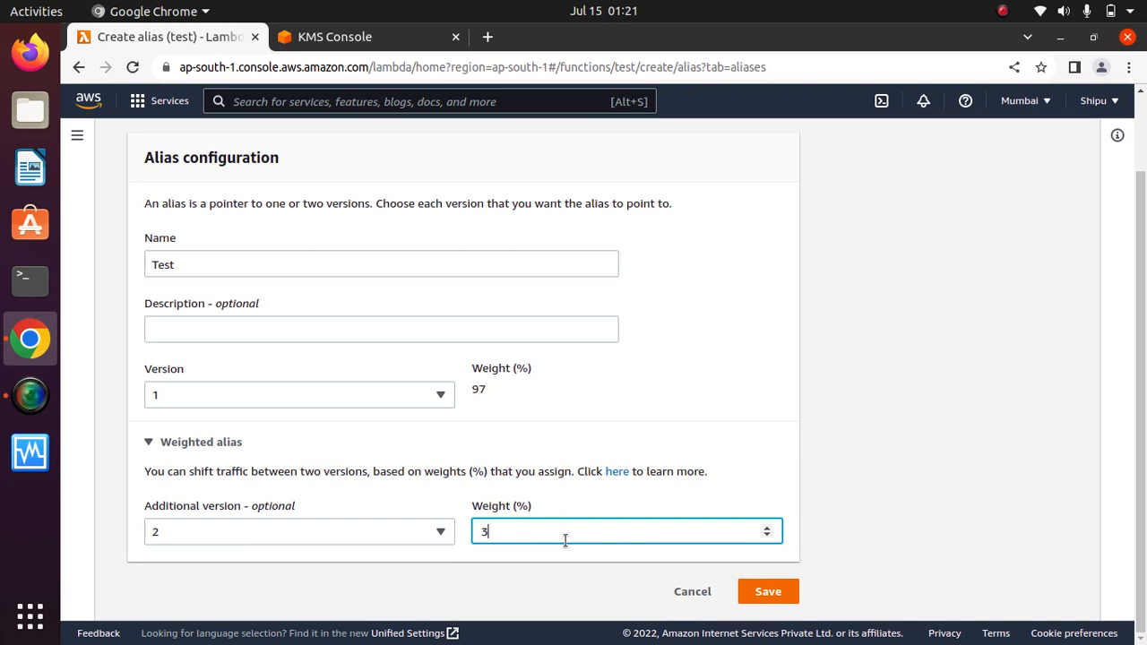
text(40)
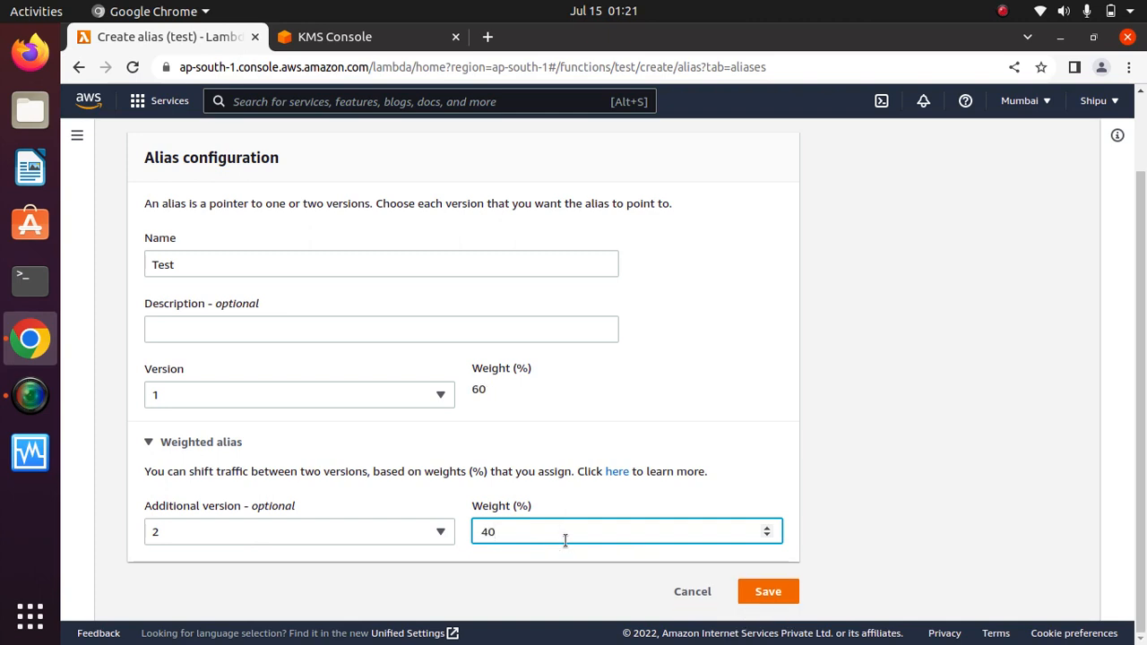
key(BackSpace)
key(BackSpace)
text(50)
key(BackSpace)
key(BackSpace)
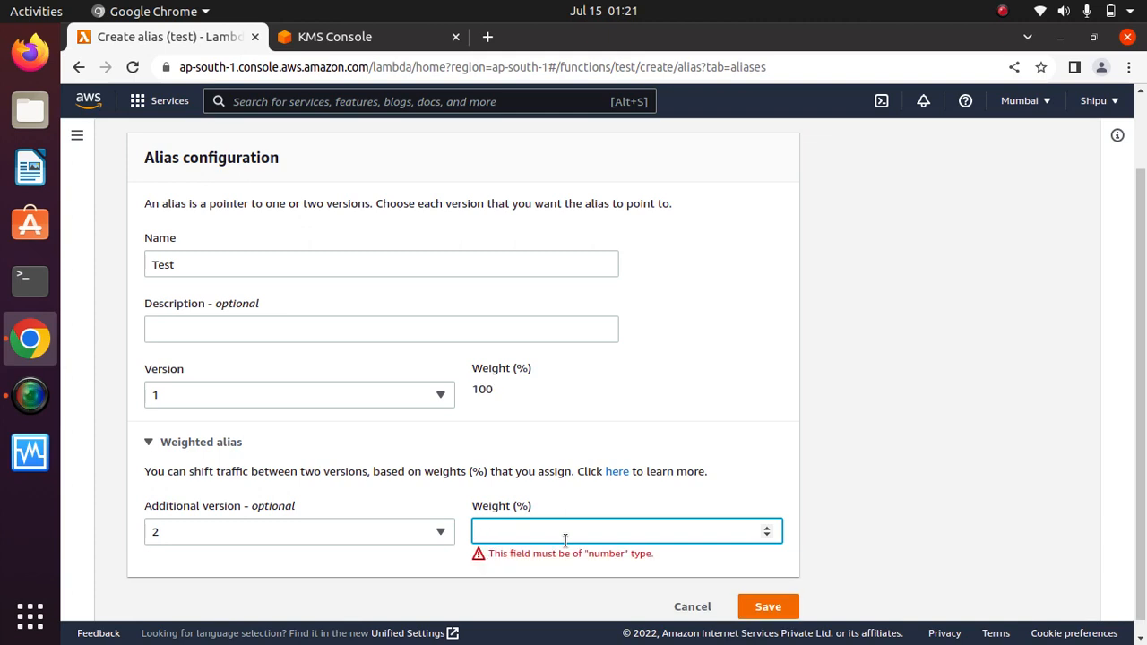
text(10)
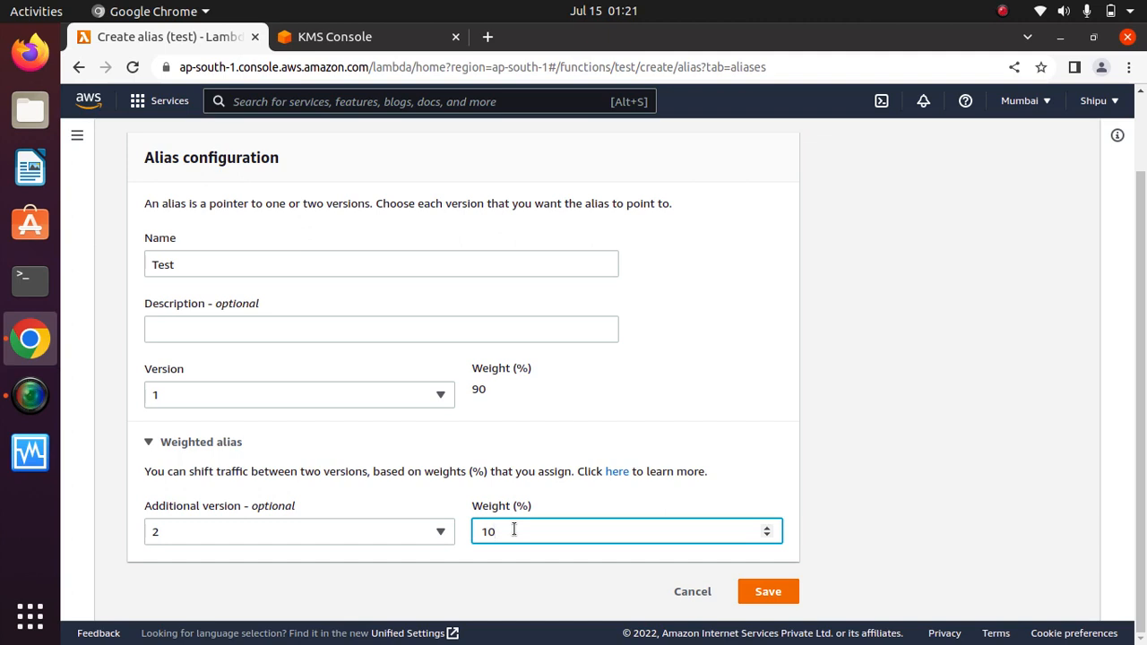
key(BackSpace)
key(BackSpace)
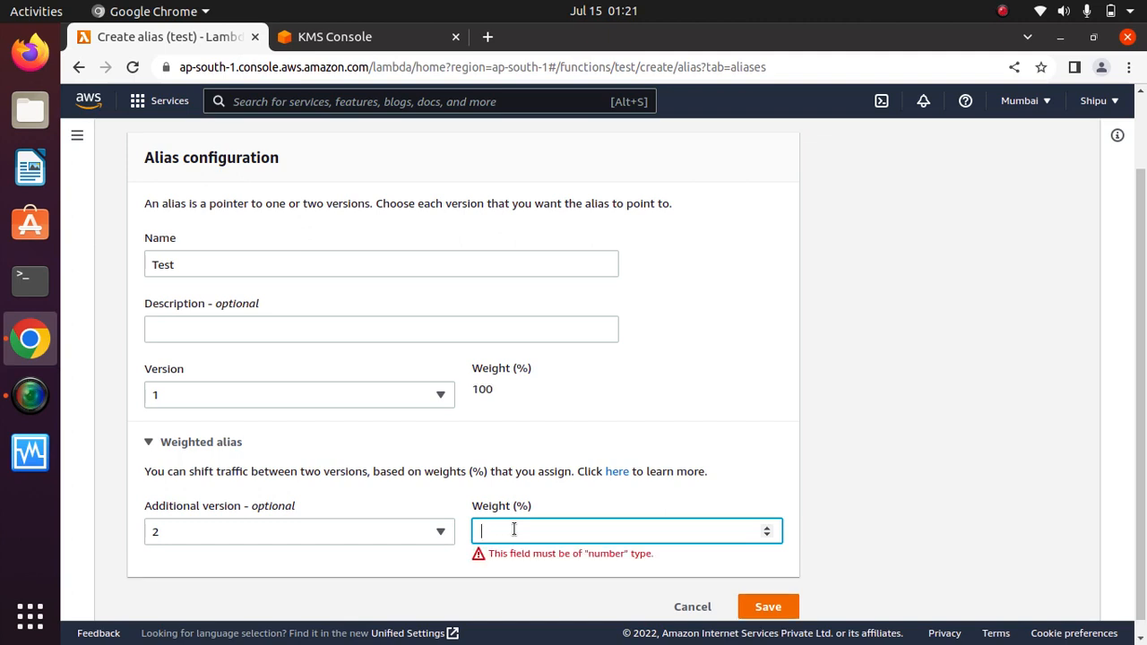
text(100)
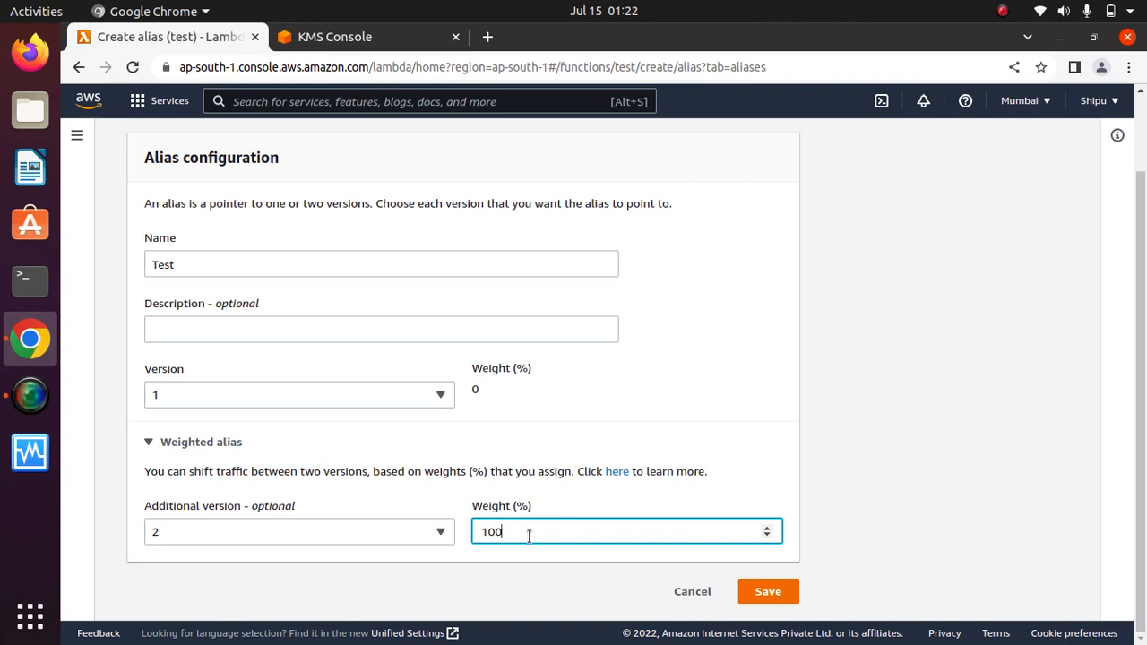
key(BackSpace)
text(0)
key(BackSpace)
key(BackSpace)
key(BackSpace)
text(20)
key(BackSpace)
key(BackSpace)
text(100)
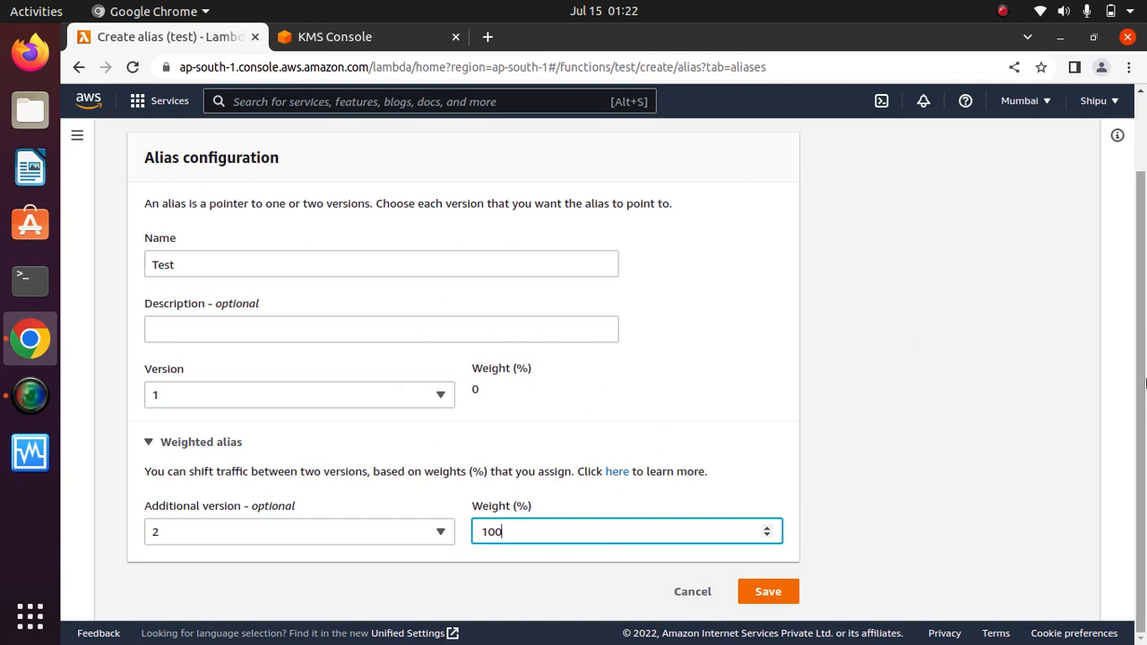
Leave the Create alias form from its bottom button, returning to test's aliases section.
drag(1145, 383, 1145, 444)
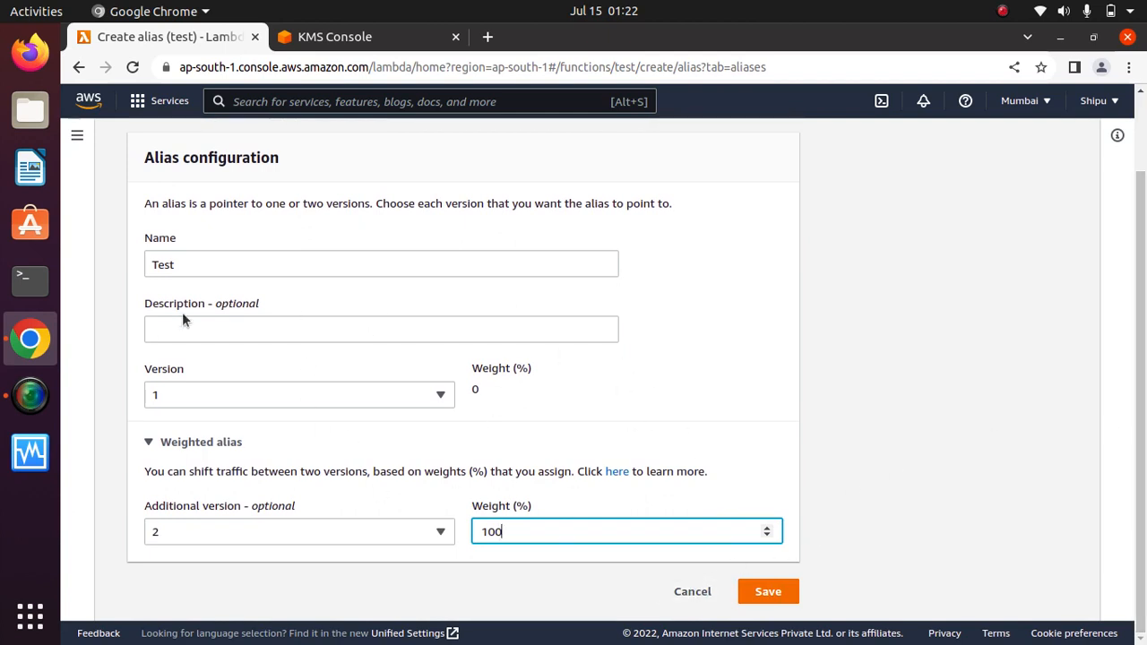
drag(1143, 369, 1143, 237)
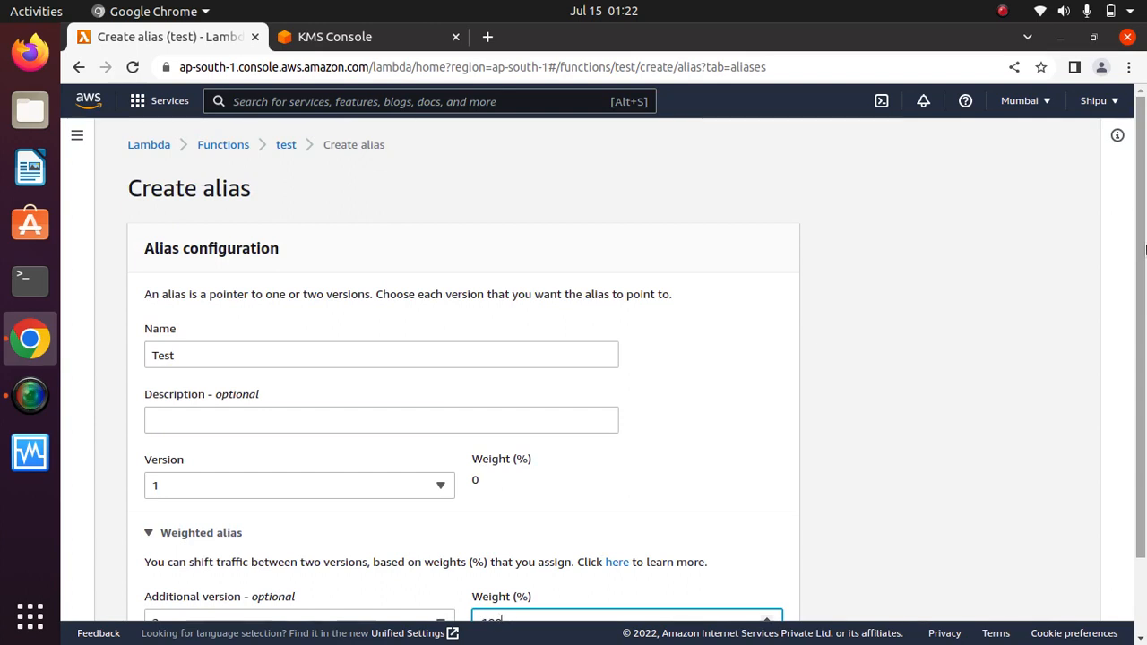
drag(1143, 249, 1143, 323)
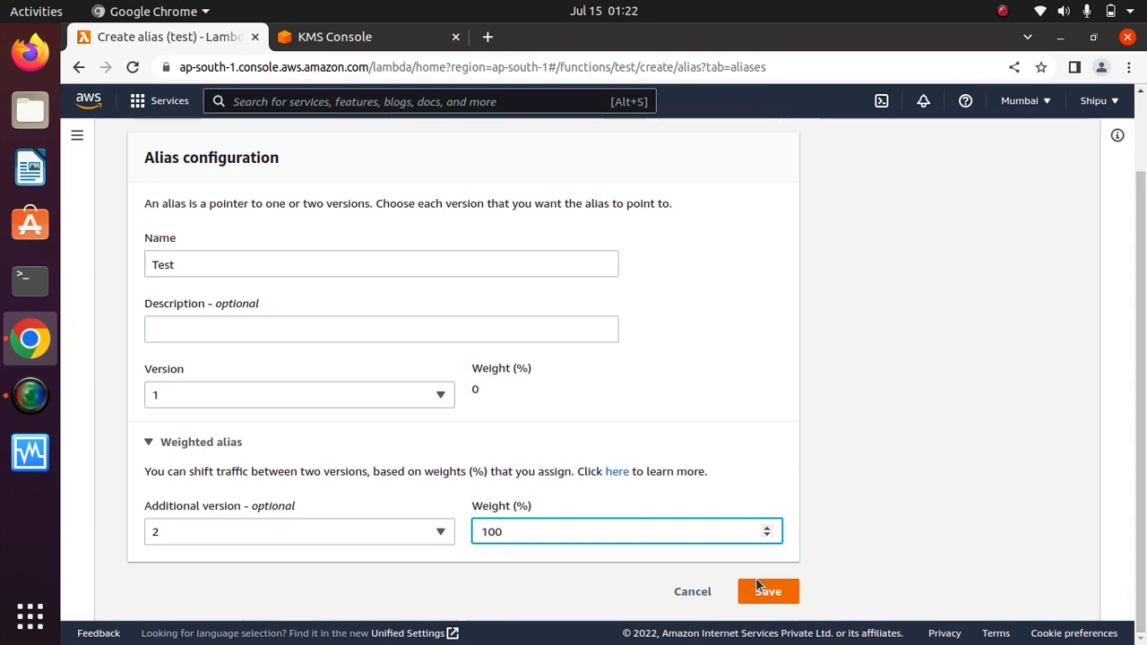
click(697, 589)
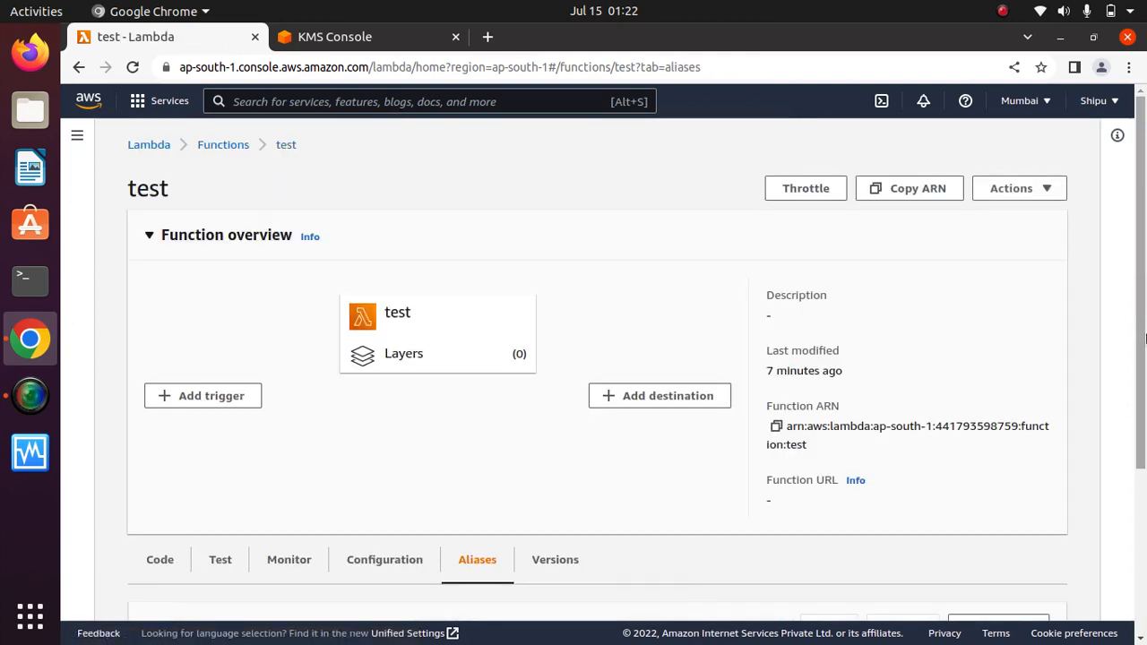
drag(1143, 294, 1145, 235)
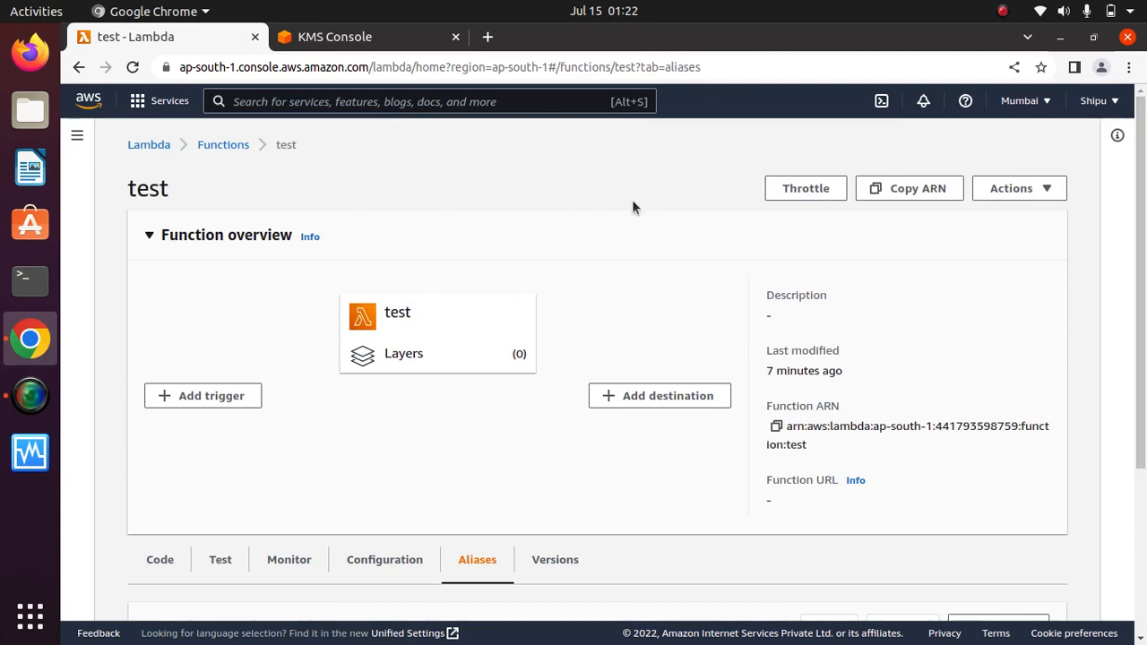
click(1002, 11)
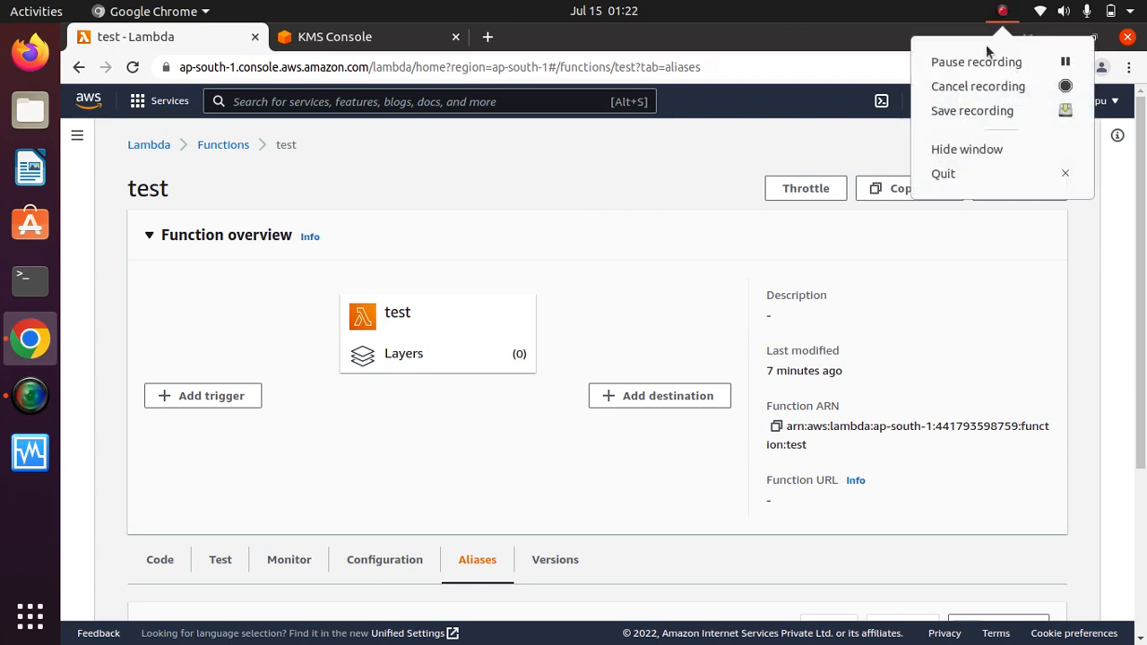